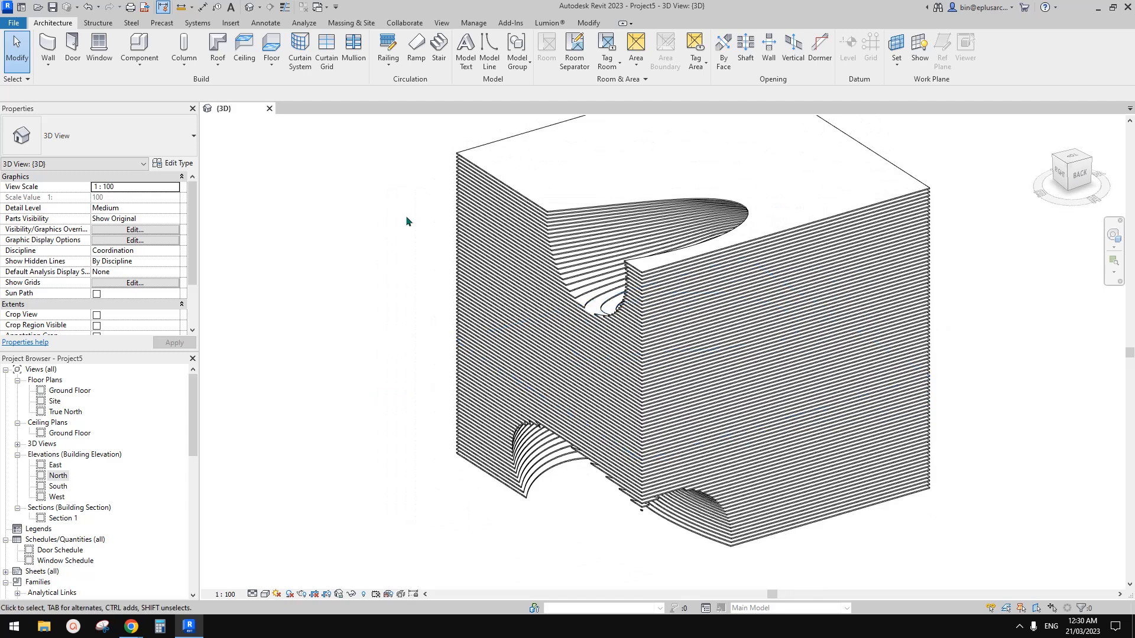
- Close the current project and create a new project model
left_click(269, 108)
left_click(601, 310)
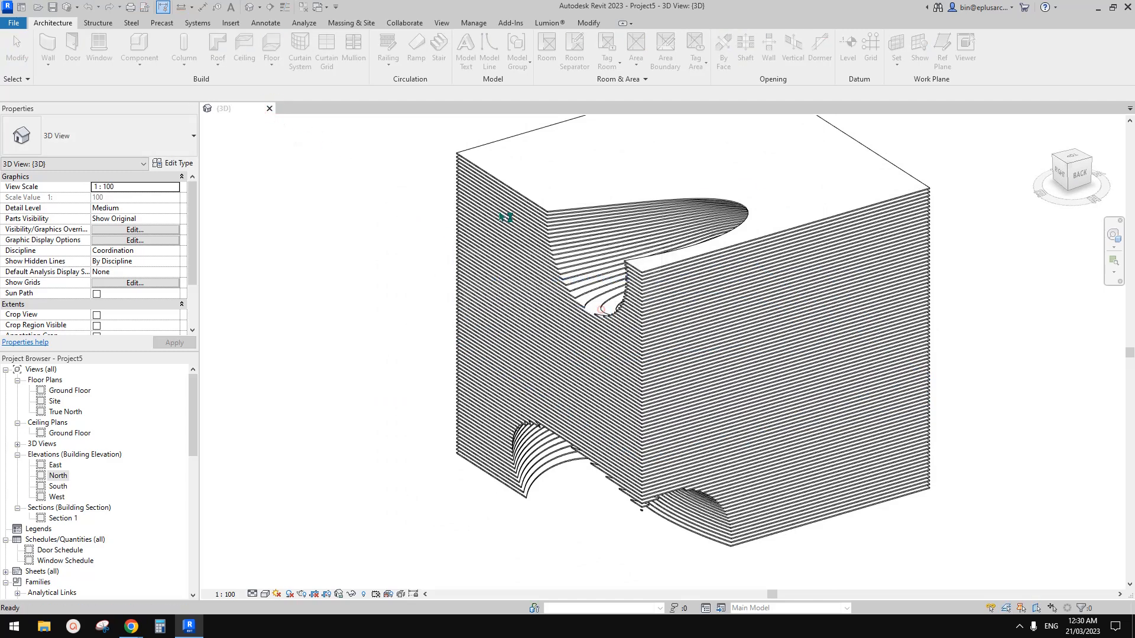
left_click(94, 251)
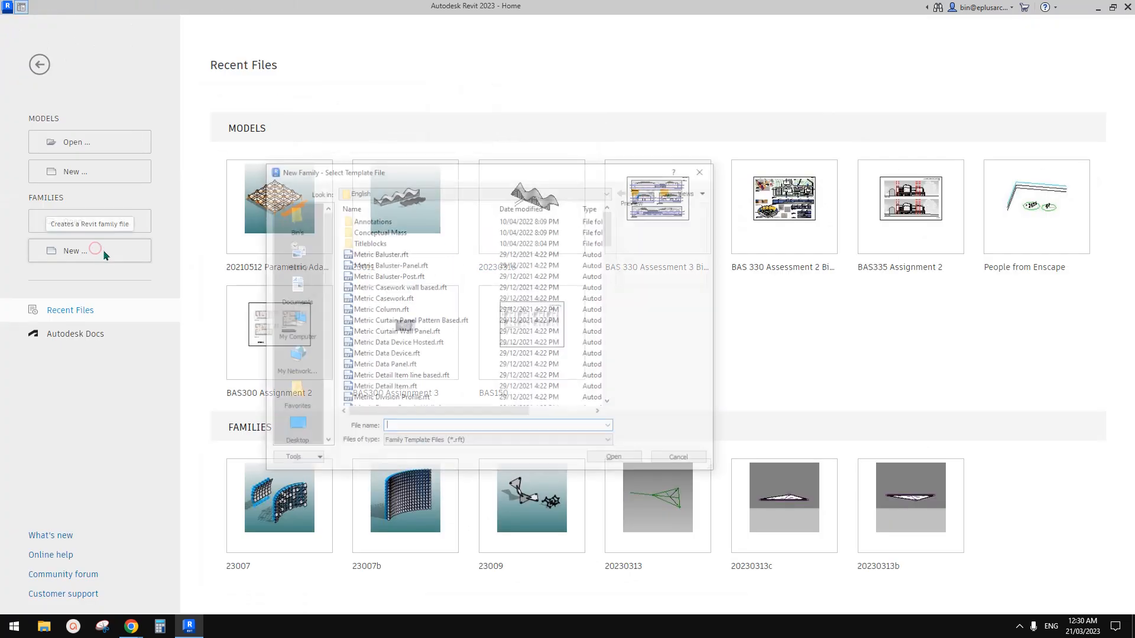
key("Escape")
left_click(97, 171)
left_click(290, 253)
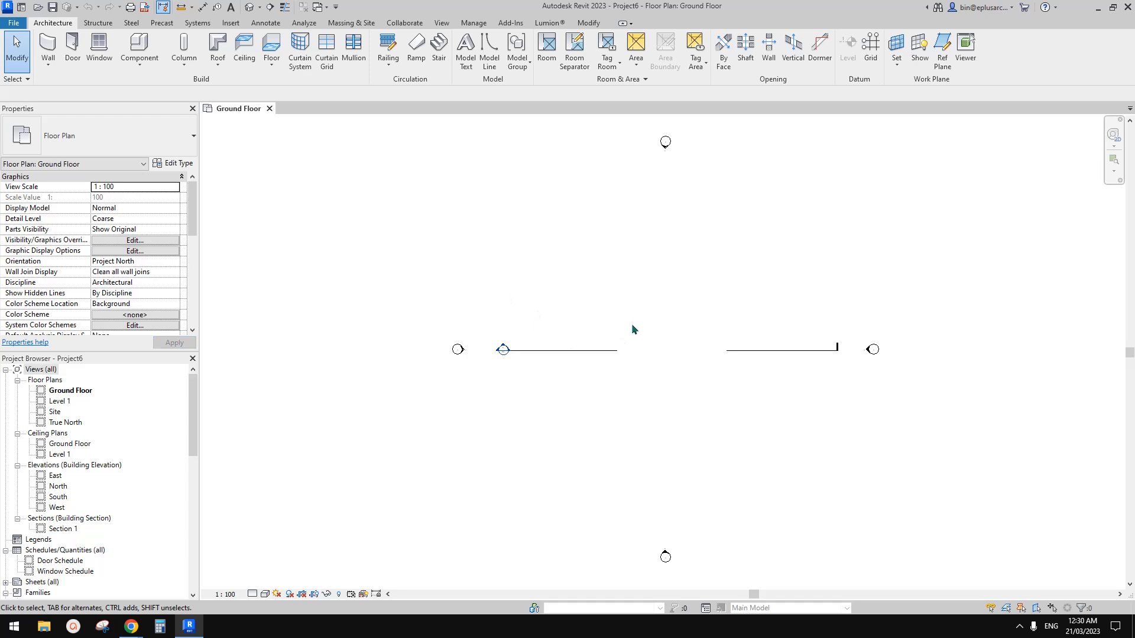
- Start an in-place component in the Mass family category and accept its default name
left_click(142, 71)
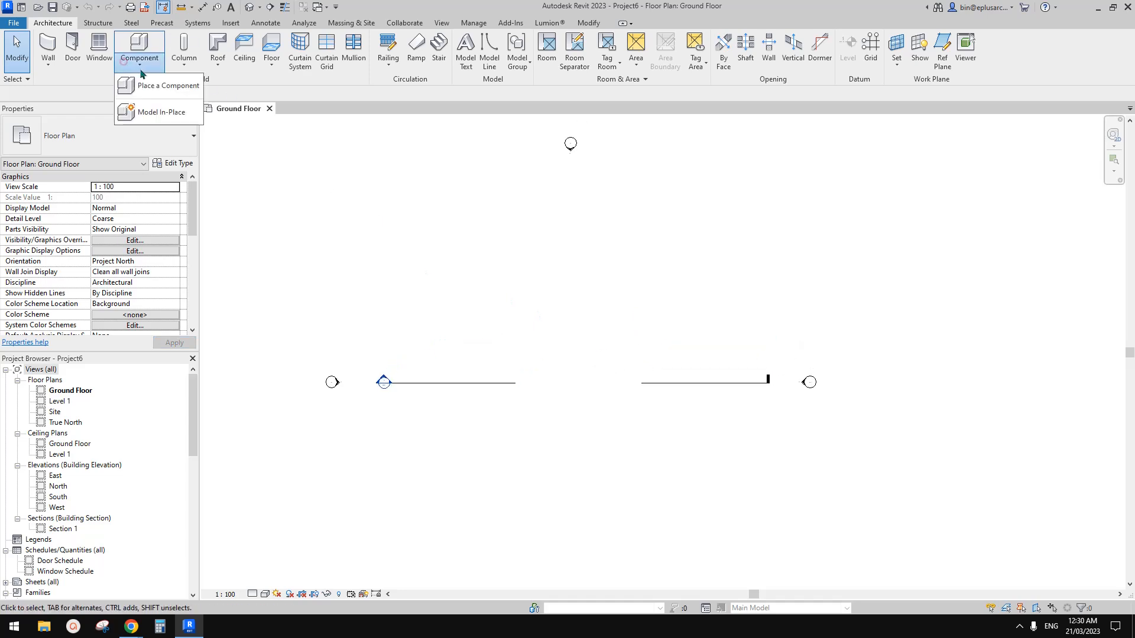
left_click(152, 110)
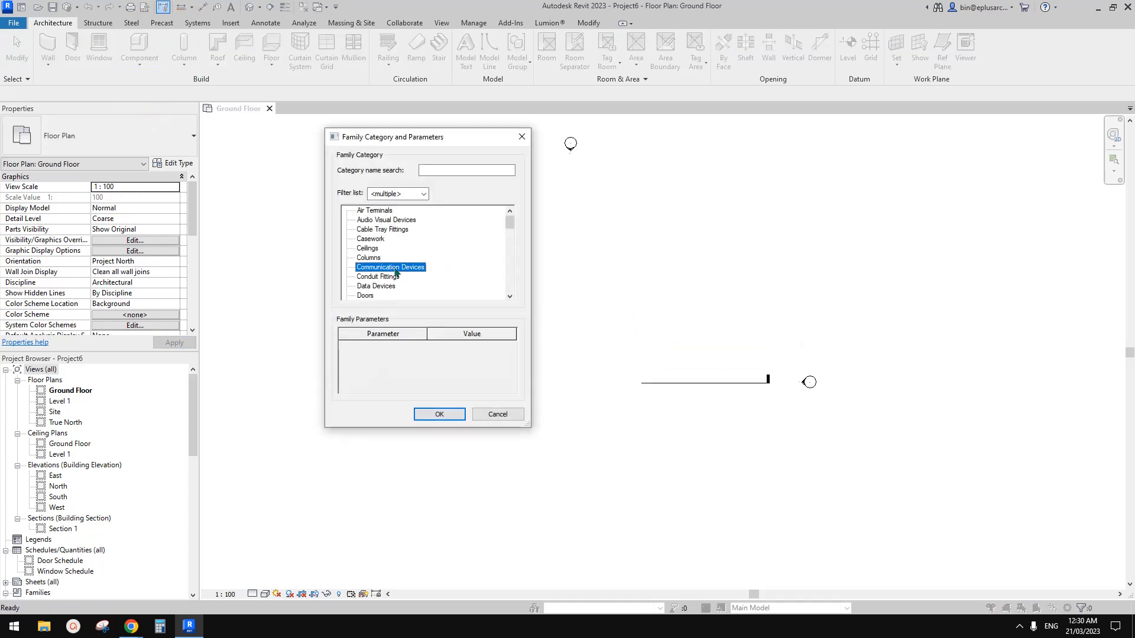
key("m")
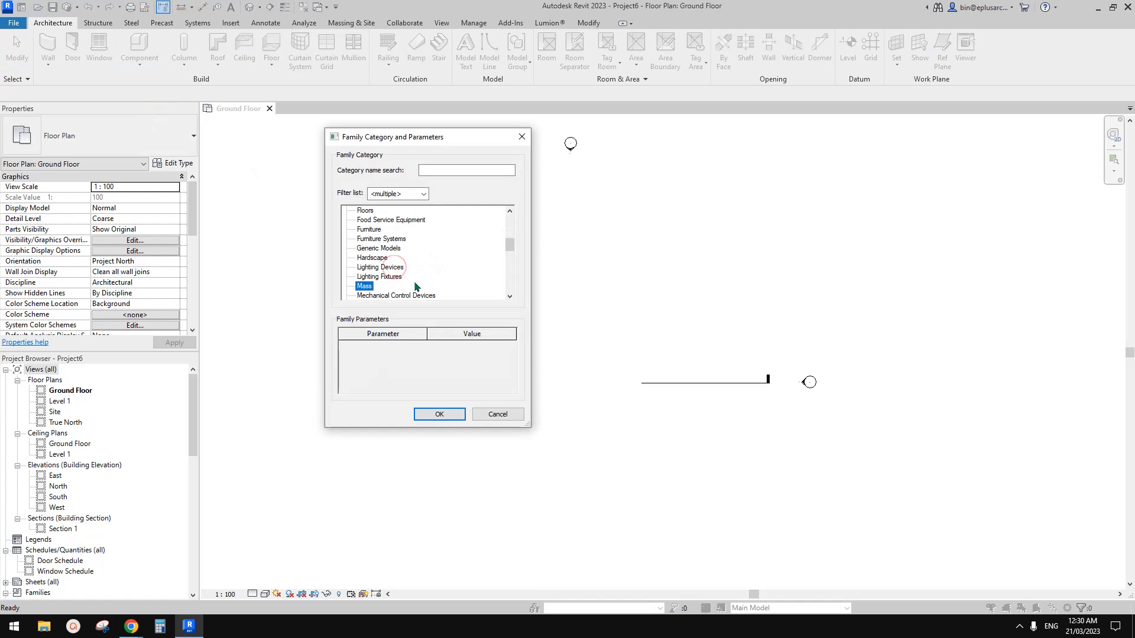
left_click(449, 416)
left_click(510, 302)
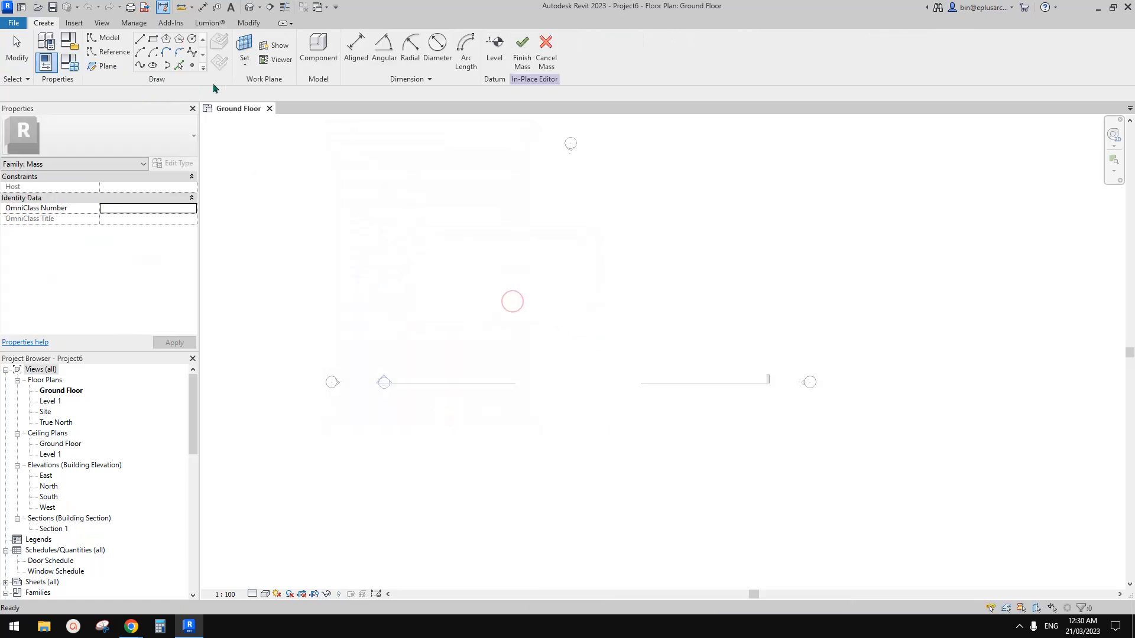
- Draw a square of reference lines about 15000 by 15000 on the Ground Floor plan
left_click(107, 54)
left_click(157, 40)
scroll(536, 349, "up", 1)
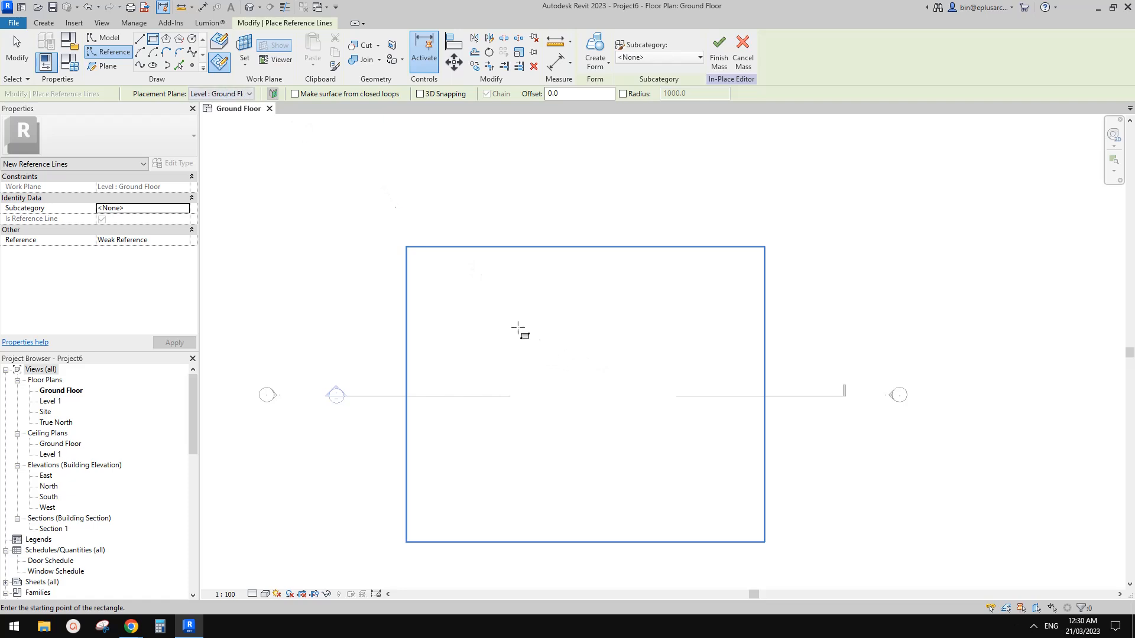
left_click(553, 334)
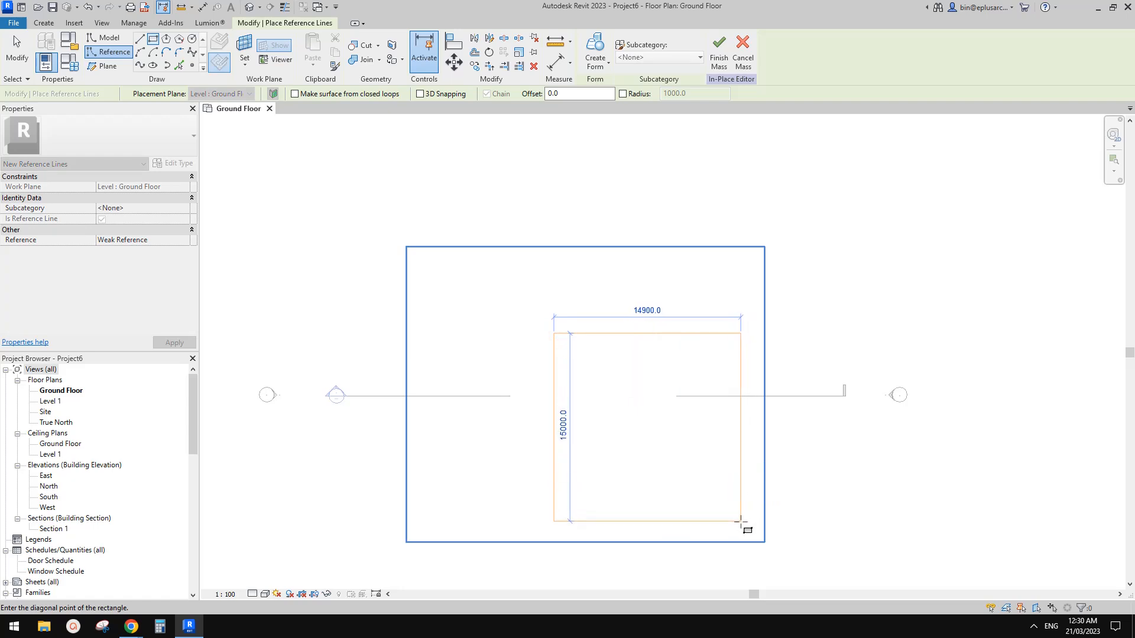
left_click(742, 521)
key("Escape")
key("Escape")
- Create a solid form from the reference square with a positive offset of 12000 and show it in the 3D view
scroll(641, 380, "up", 3)
left_click(584, 243)
middle_click_drag(588, 246, 526, 207)
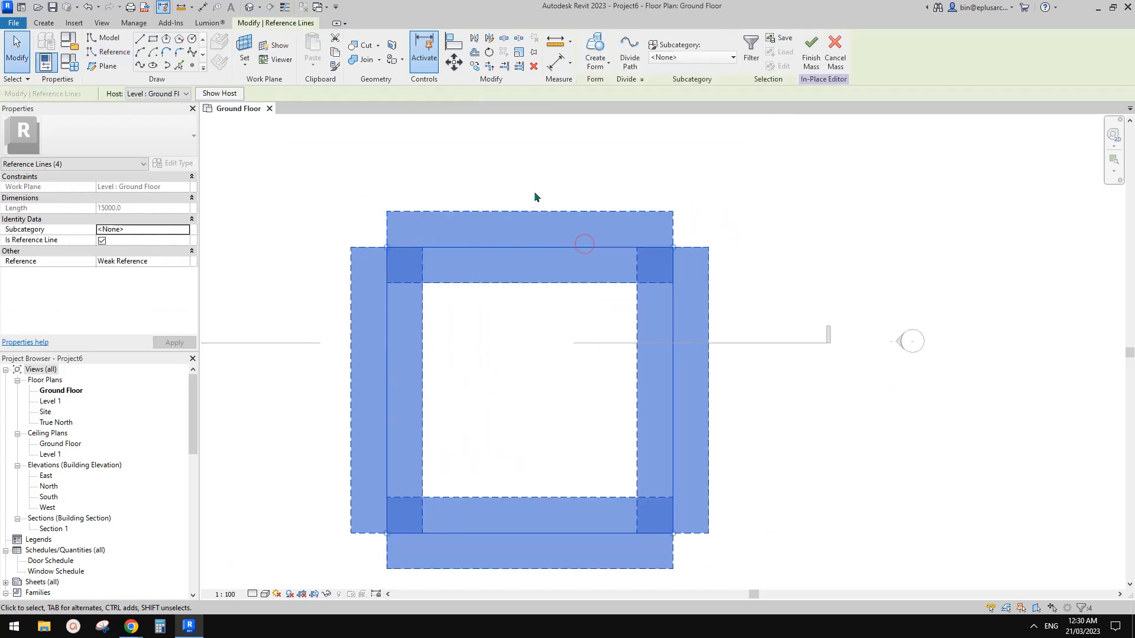
left_click(597, 46)
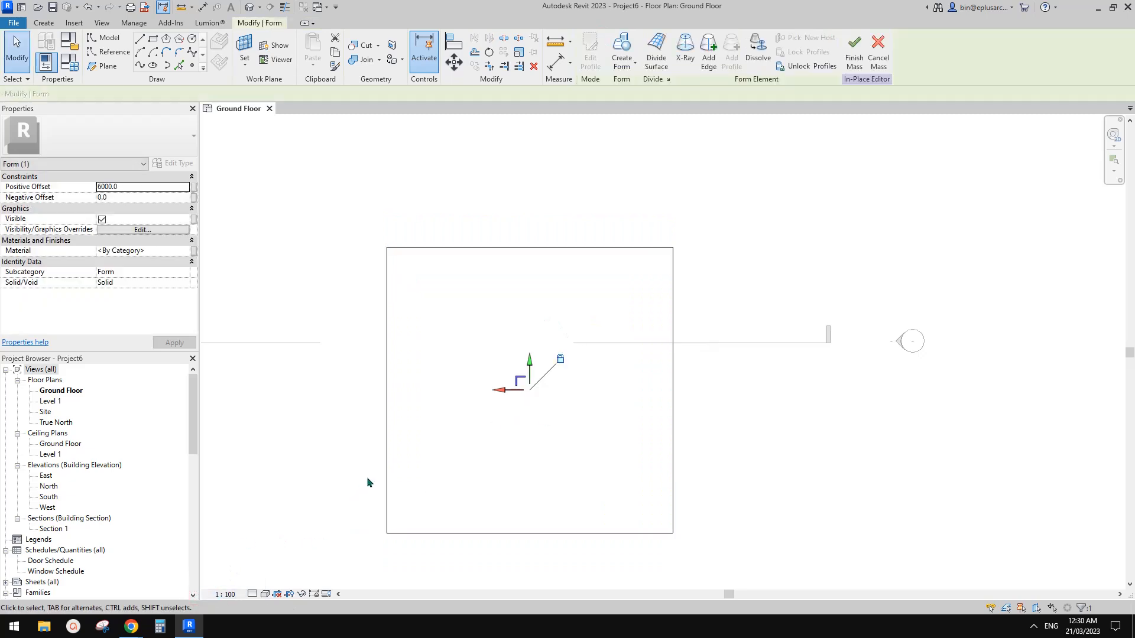
left_click(147, 187)
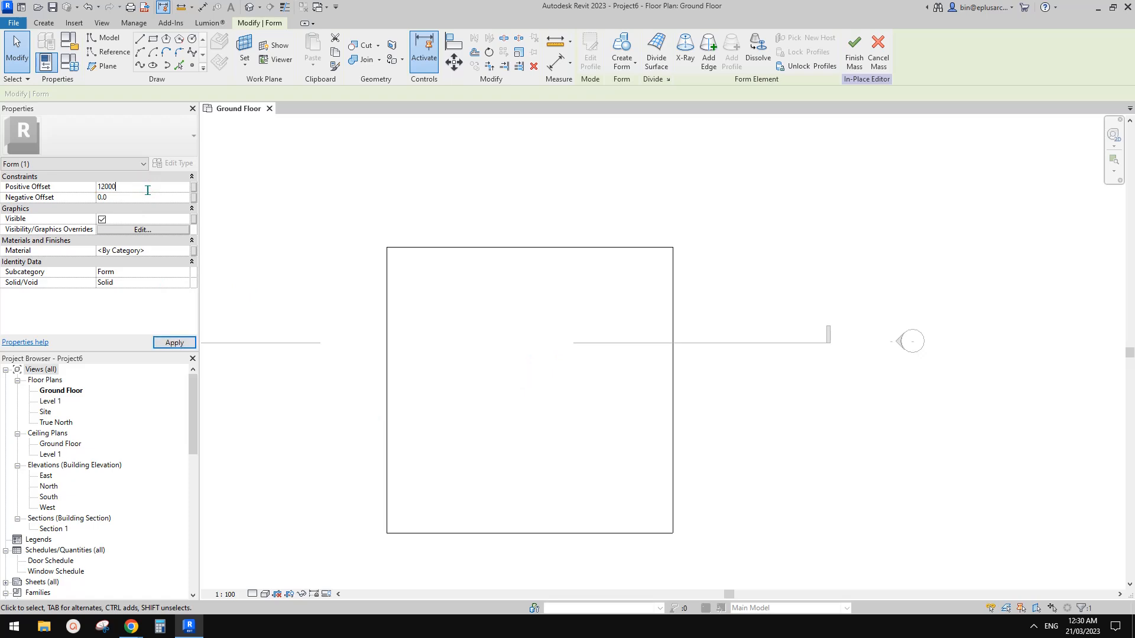
left_click(248, 9)
middle_click_drag(650, 380, 798, 305, "shift")
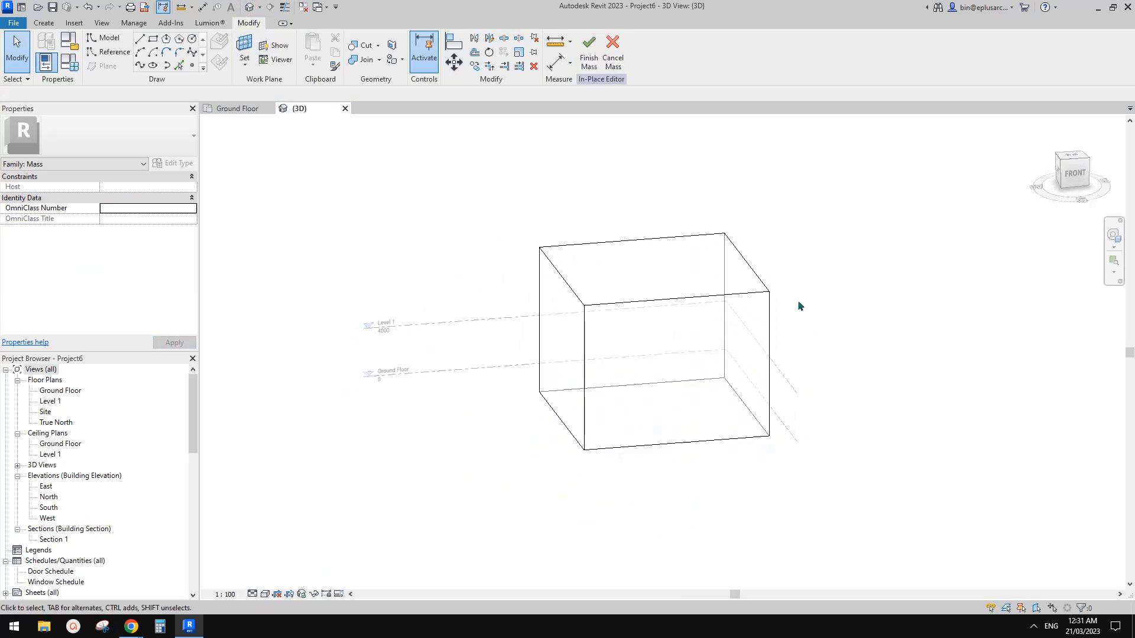
middle_click_drag(712, 322, 633, 371, "shift")
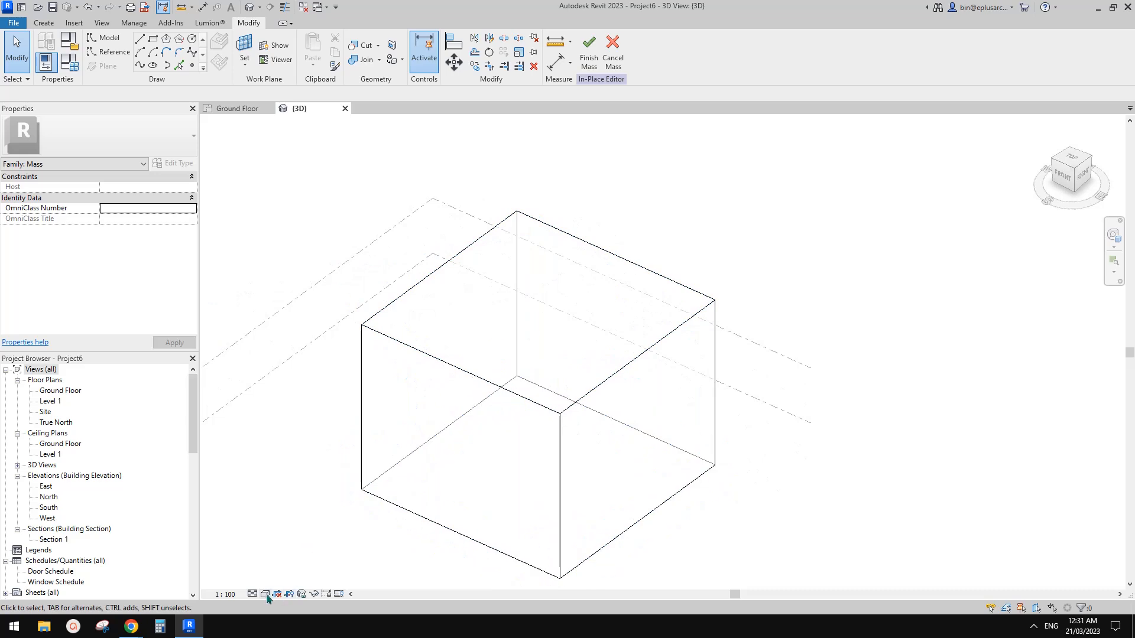
- Select the whole box form and create a new material for its material property
left_click(502, 427)
key("Escape")
left_click(442, 362)
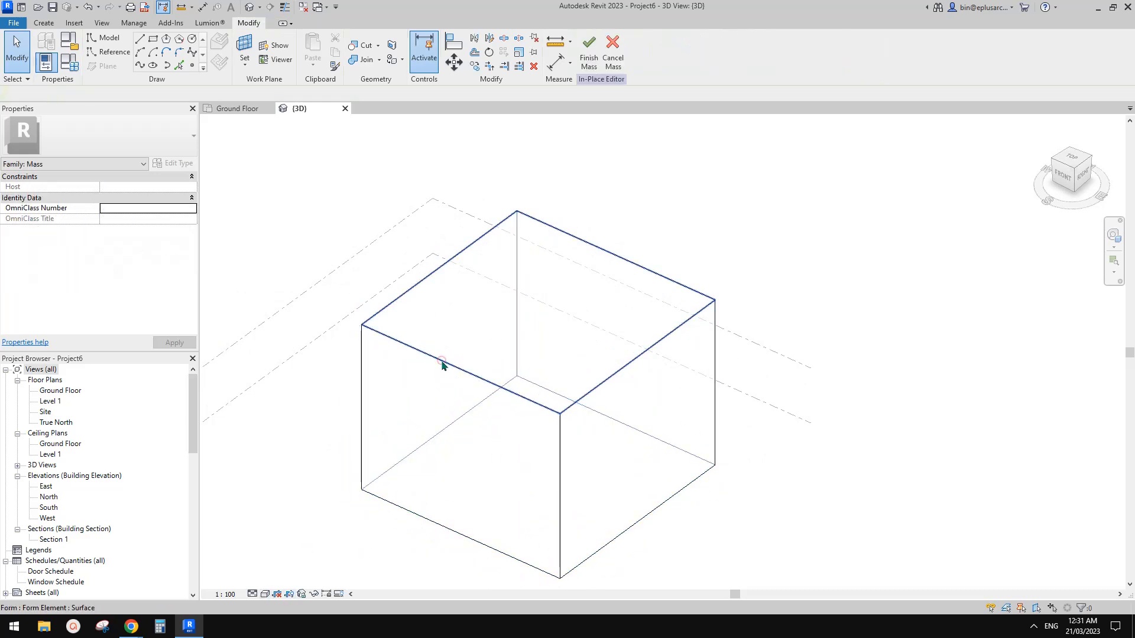
left_click(442, 361)
left_click(769, 380)
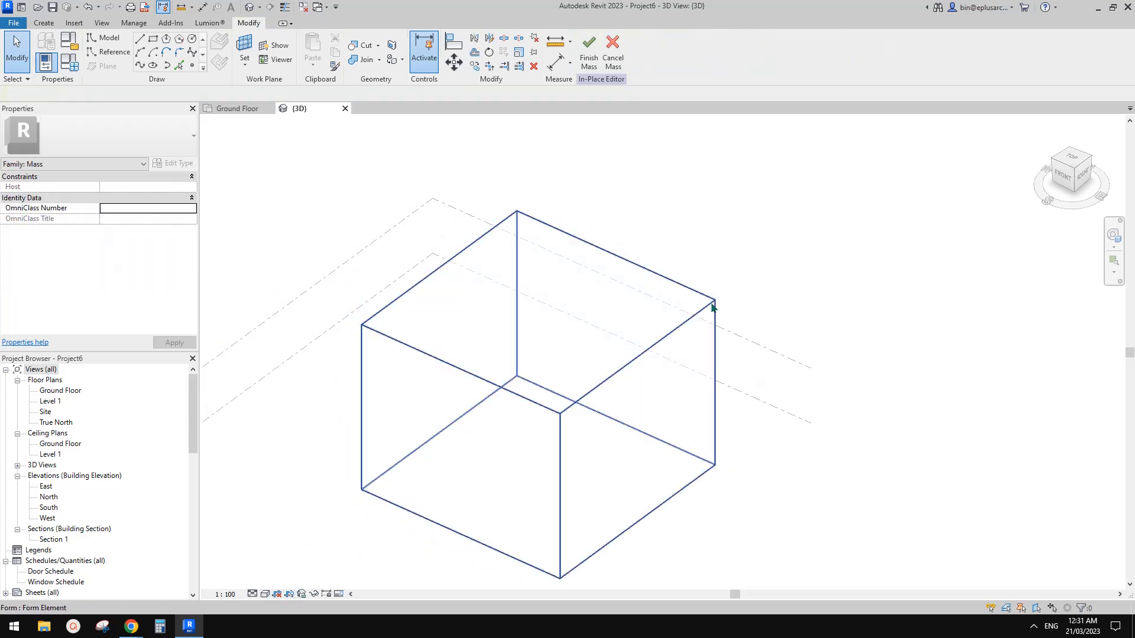
left_click(712, 308)
left_click(182, 250)
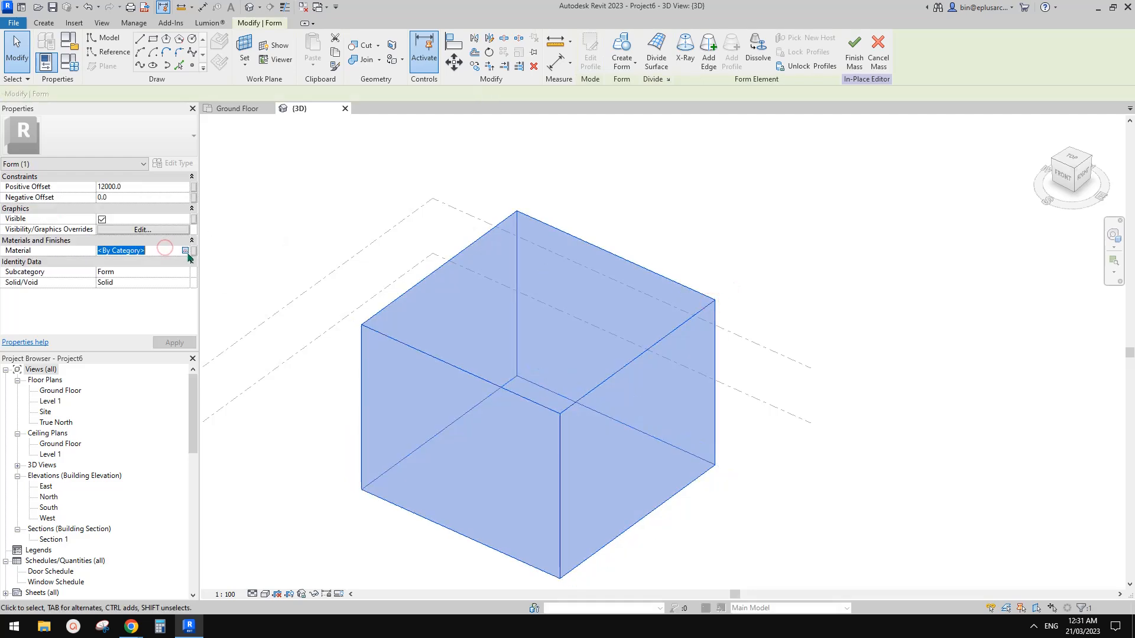
left_click(272, 433)
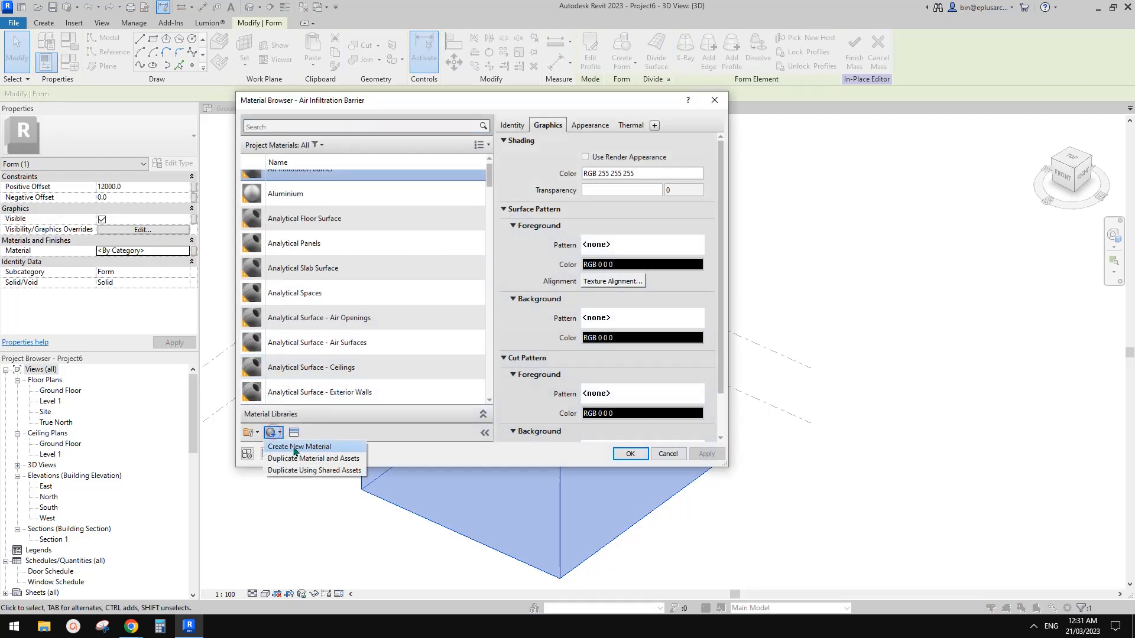
left_click(293, 446)
- Set the new material's appearance color to RGB 64-128-128, use the render appearance for shading, and assign it to the box
left_click(589, 126)
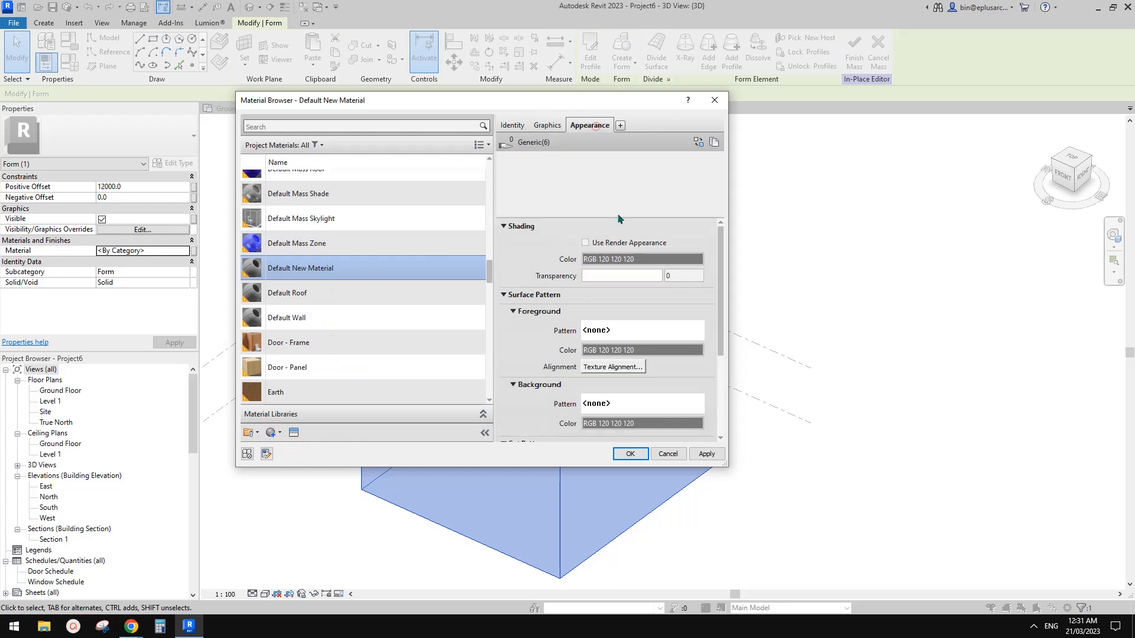
left_click(643, 258)
left_click(421, 264)
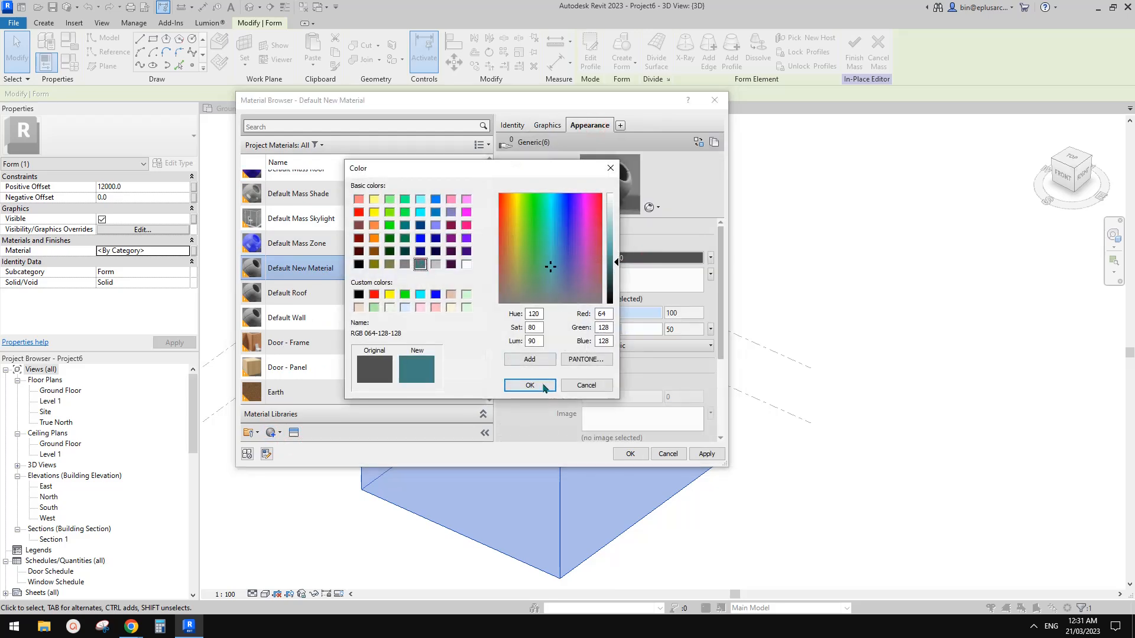
left_click(542, 383)
left_click(601, 159)
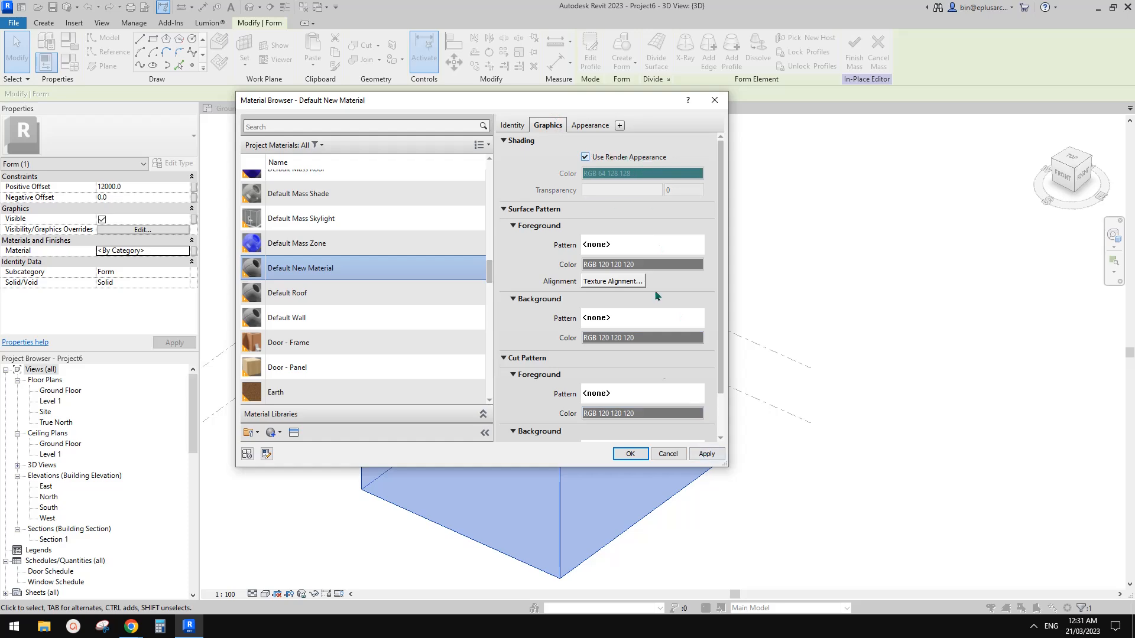
left_click(630, 453)
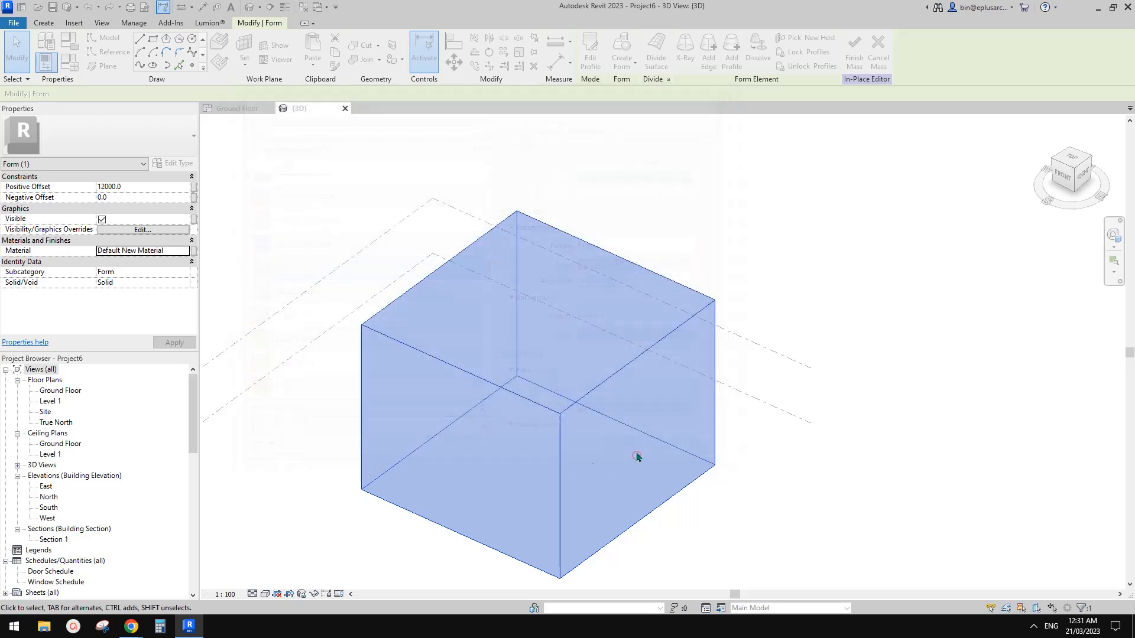
- Set the 3D view's visual style to Shaded and inspect the colored box
left_click(265, 594)
left_click(284, 557)
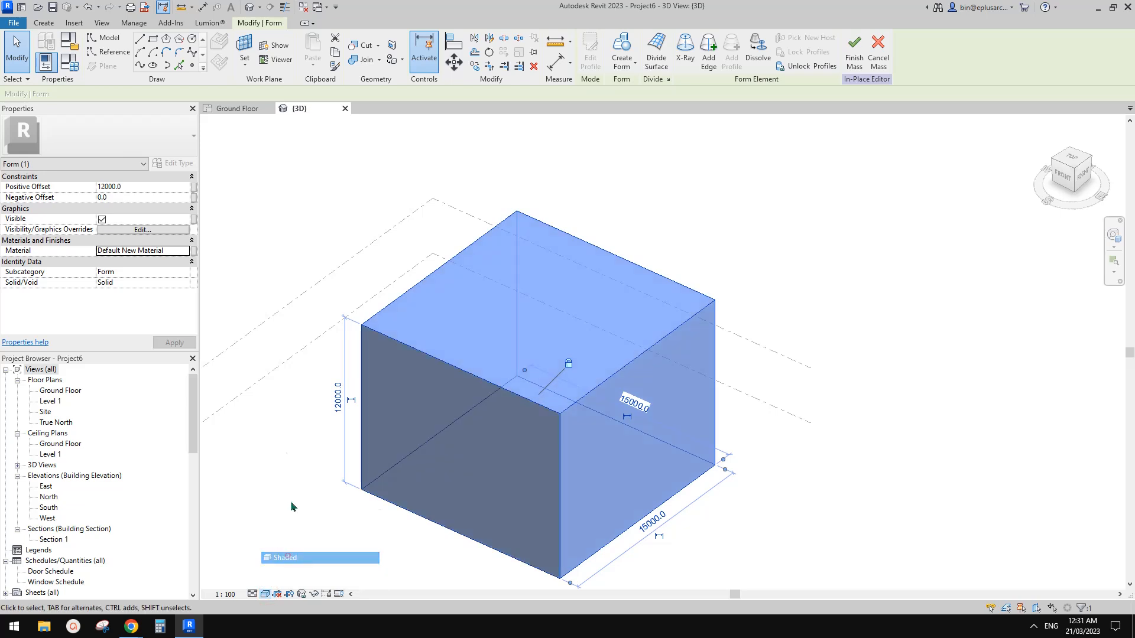
left_click(287, 552)
scroll(627, 426, "down", 2)
middle_click_drag(628, 427, 624, 480, "shift")
scroll(618, 471, "up", 1)
scroll(624, 459, "down", 1)
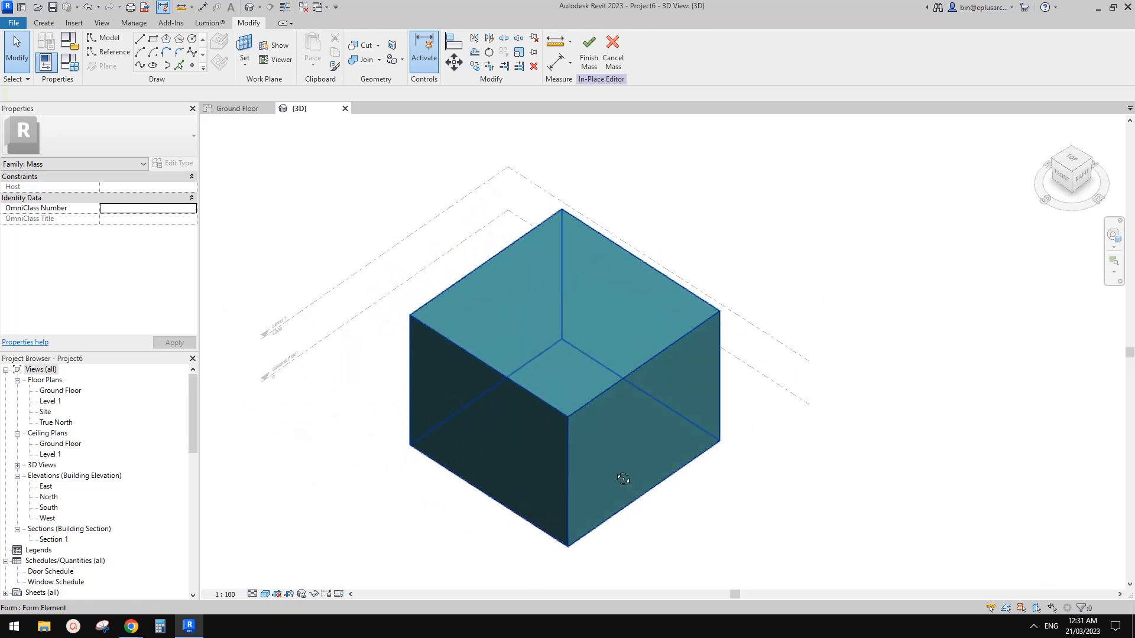
- Switch to the Google Docs ideas document to examine the layered-model reference images, and return to Revit
mouse_move(127, 628)
left_click(177, 583)
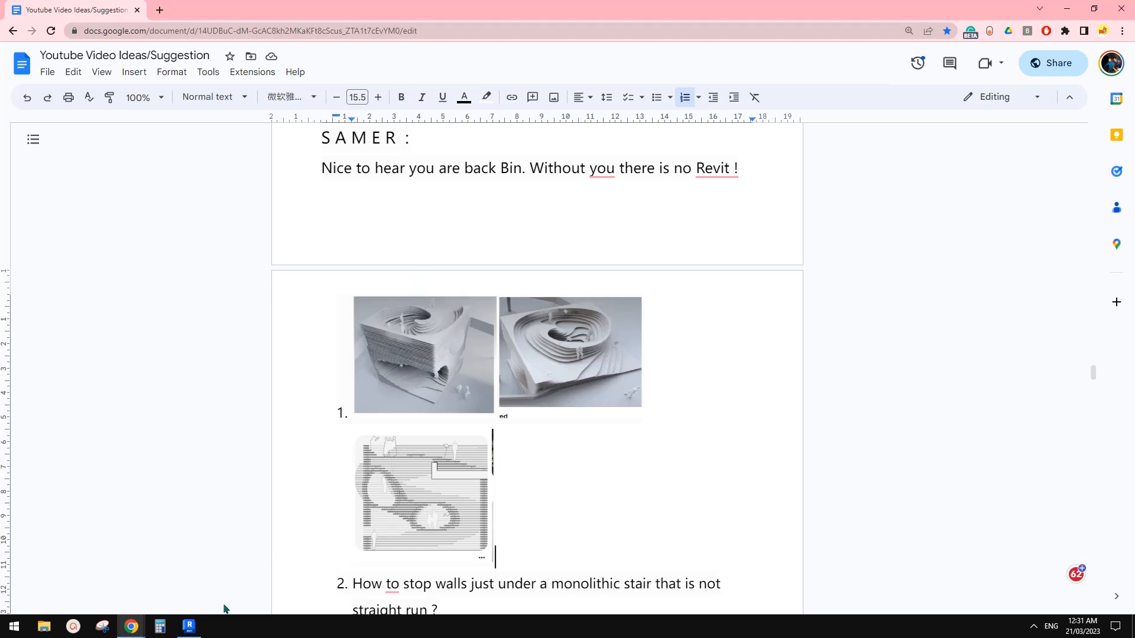
left_click(188, 626)
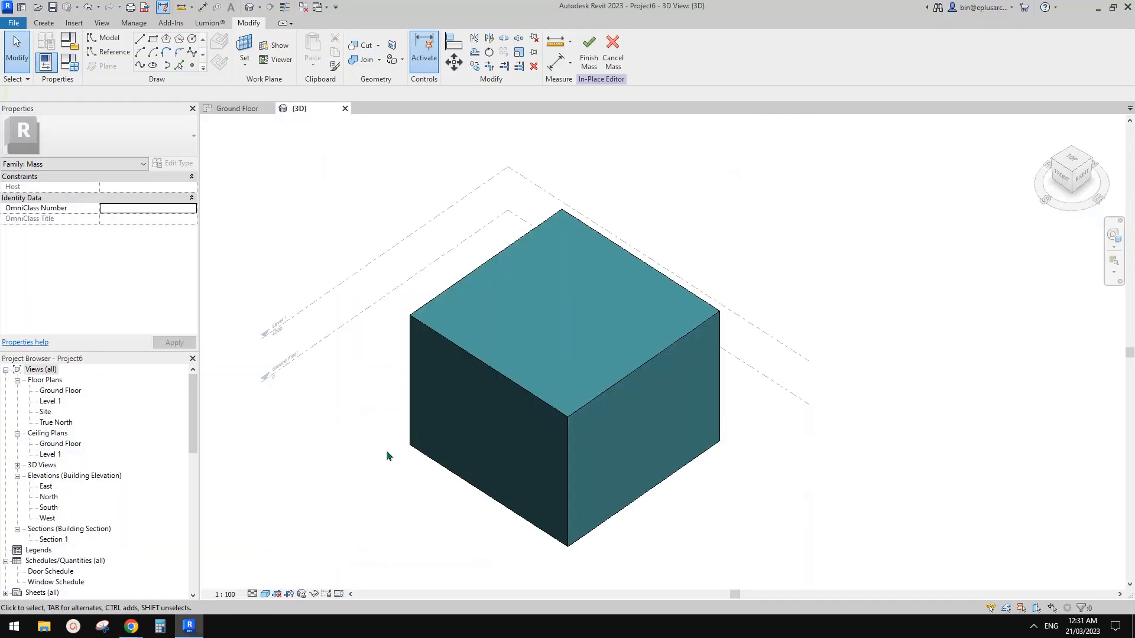
- Draw a reference spline on the Ground Floor plan that starts above the box, loops inside it and ends beyond its lower edge
double_click(60, 391)
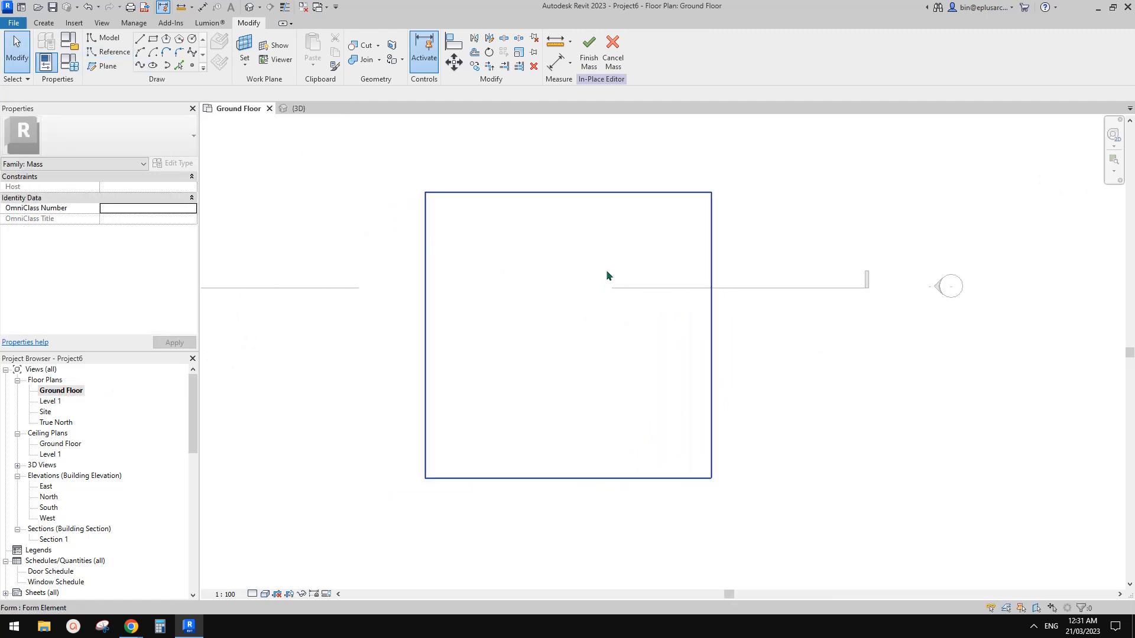
left_click(106, 52)
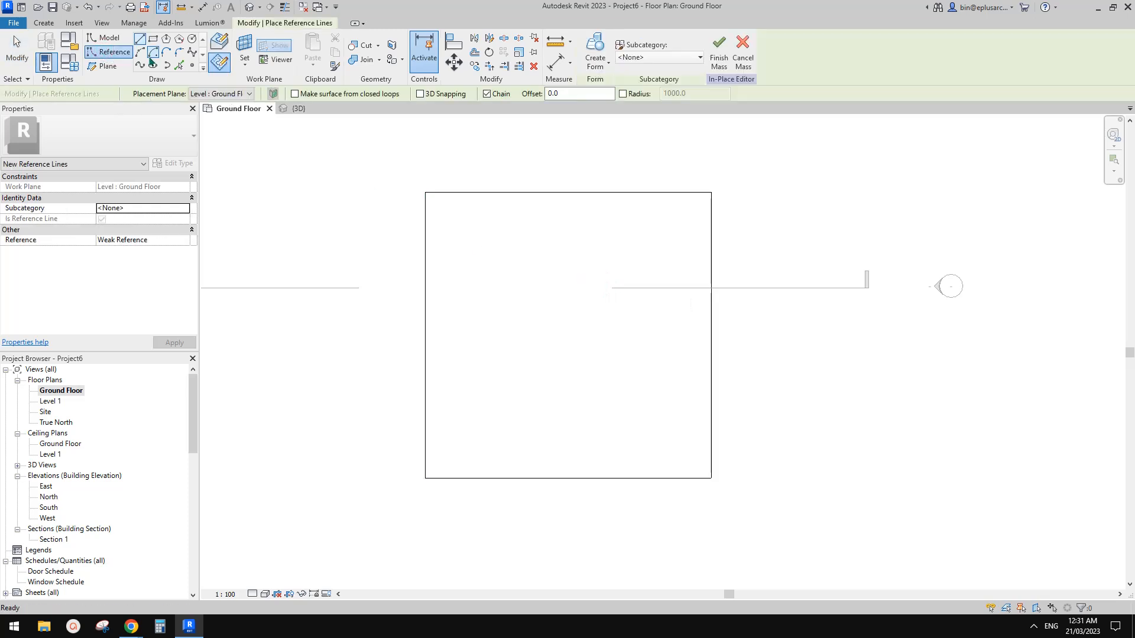
left_click(193, 53)
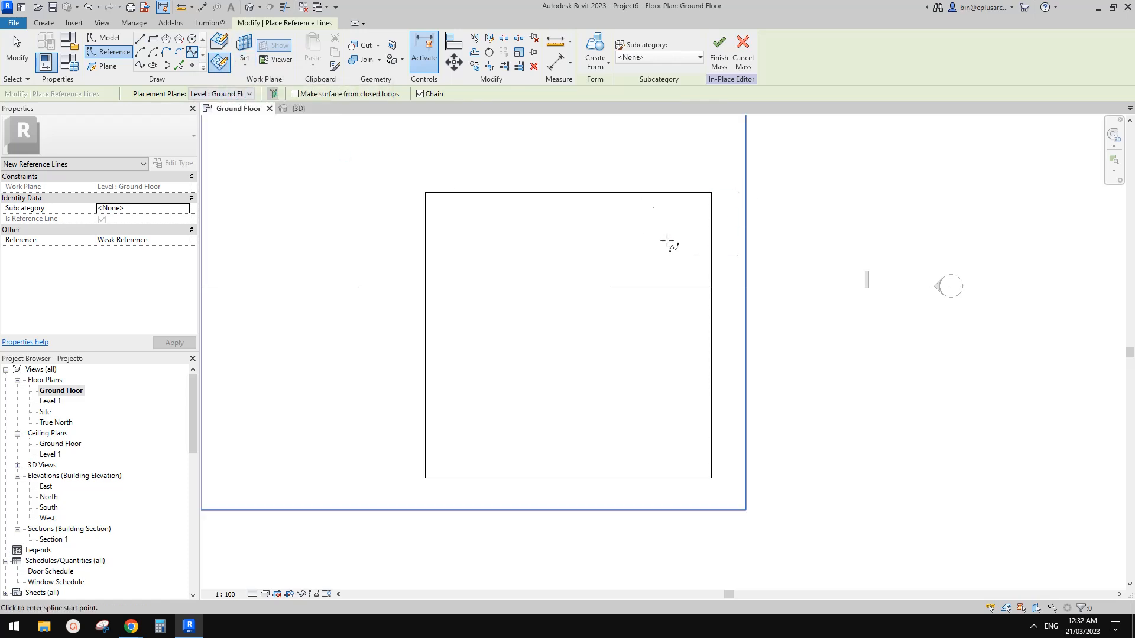
middle_click_drag(664, 245, 665, 269)
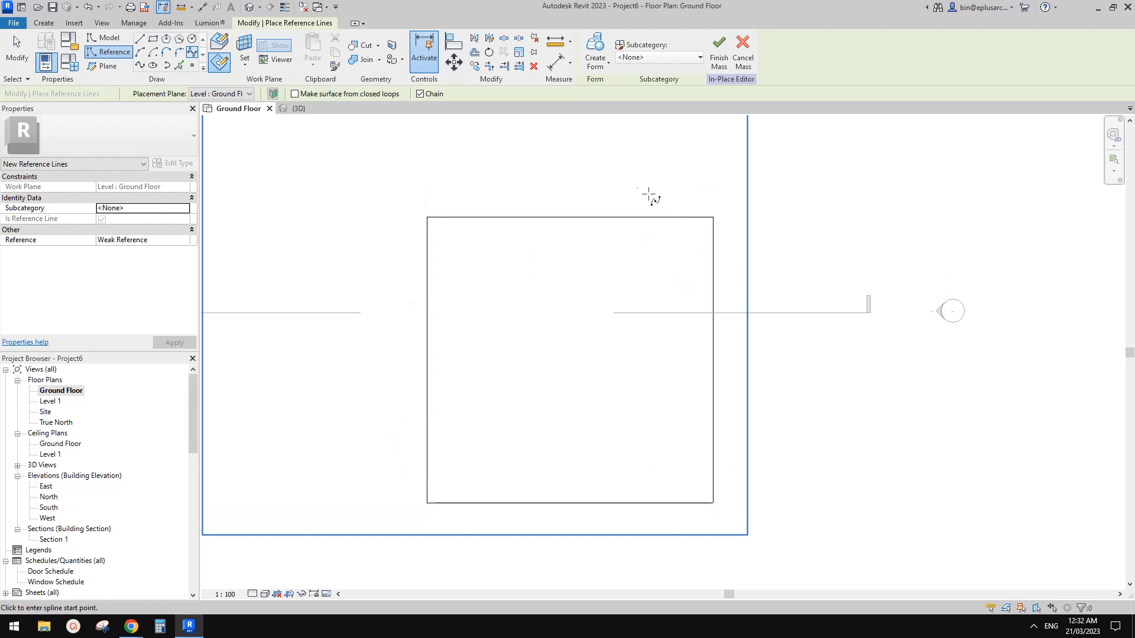
scroll(620, 204, "down", 1)
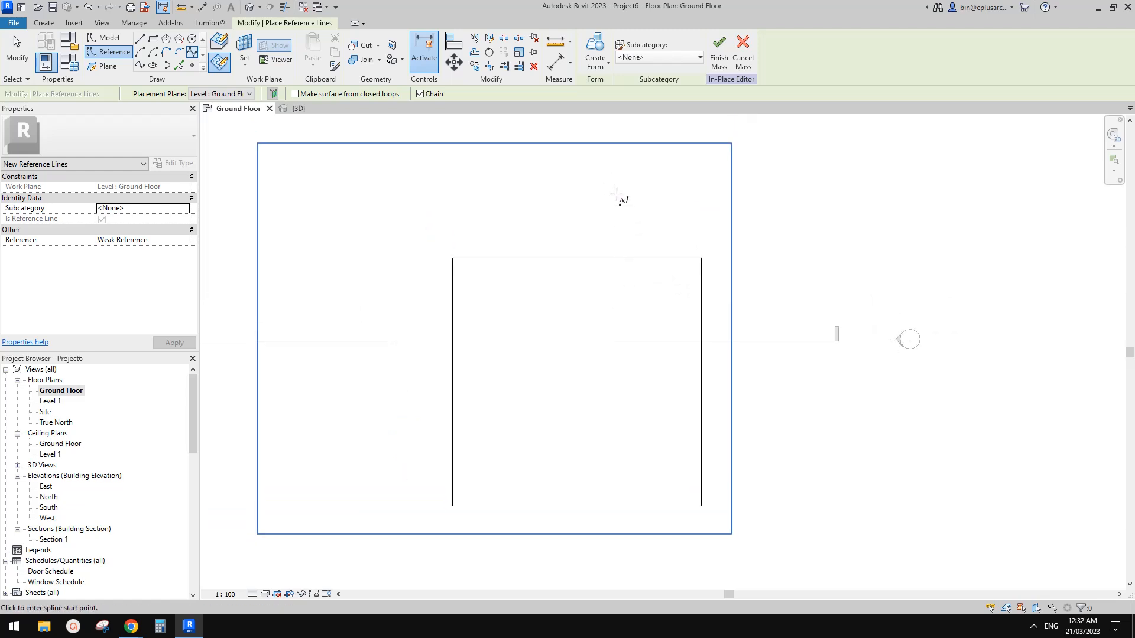
left_click(591, 187)
left_click(677, 371)
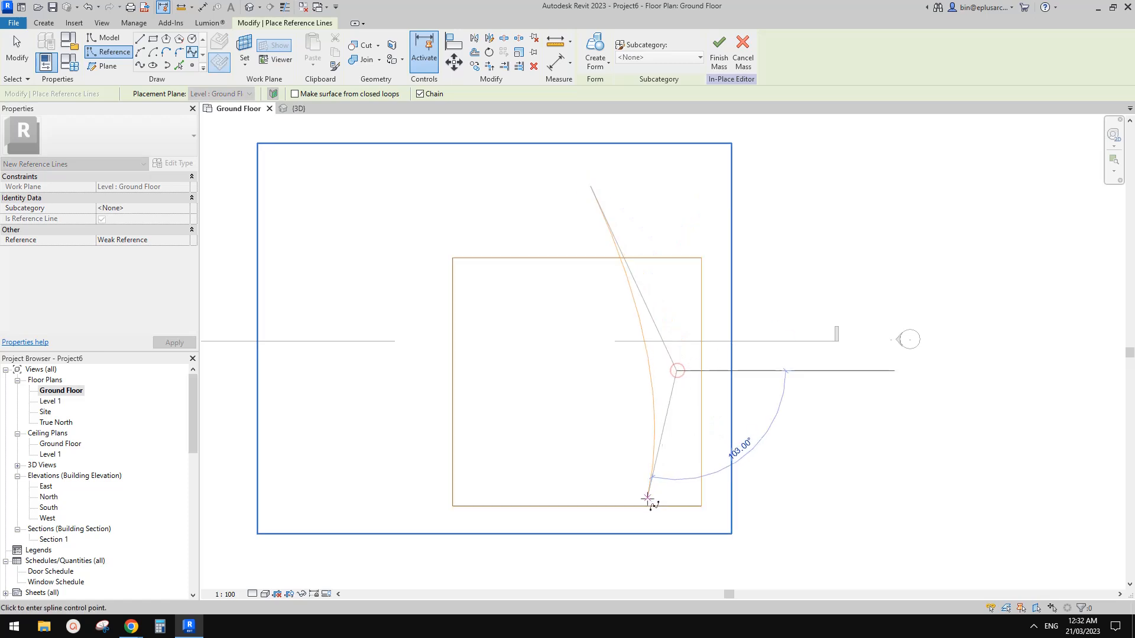
left_click(605, 490)
left_click(475, 413)
left_click(506, 305)
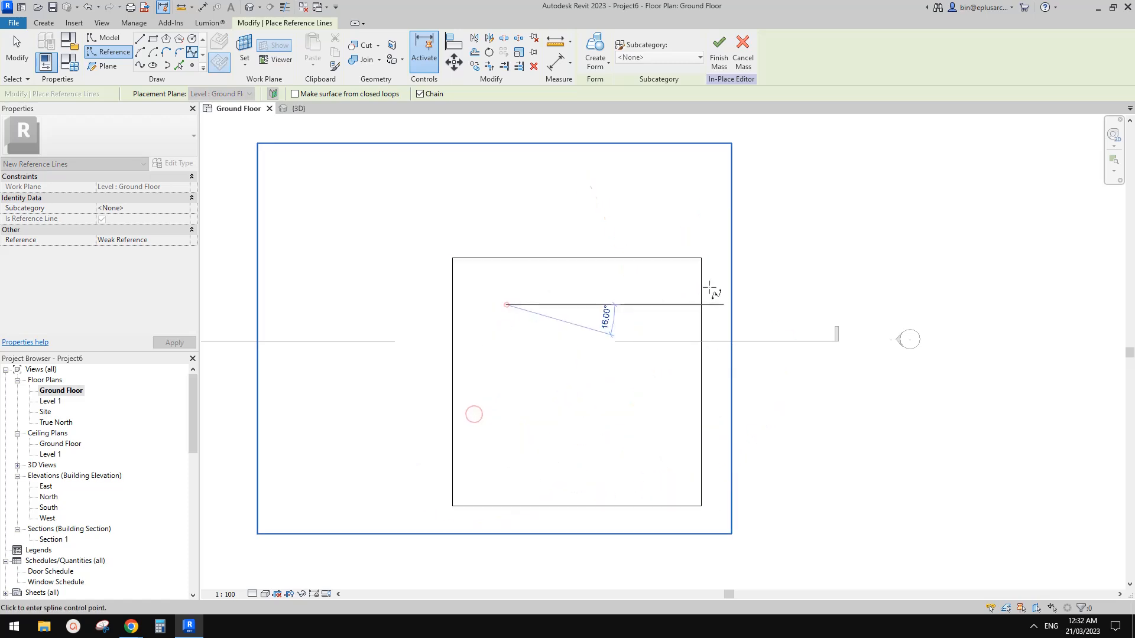
left_click(672, 333)
left_click(692, 562)
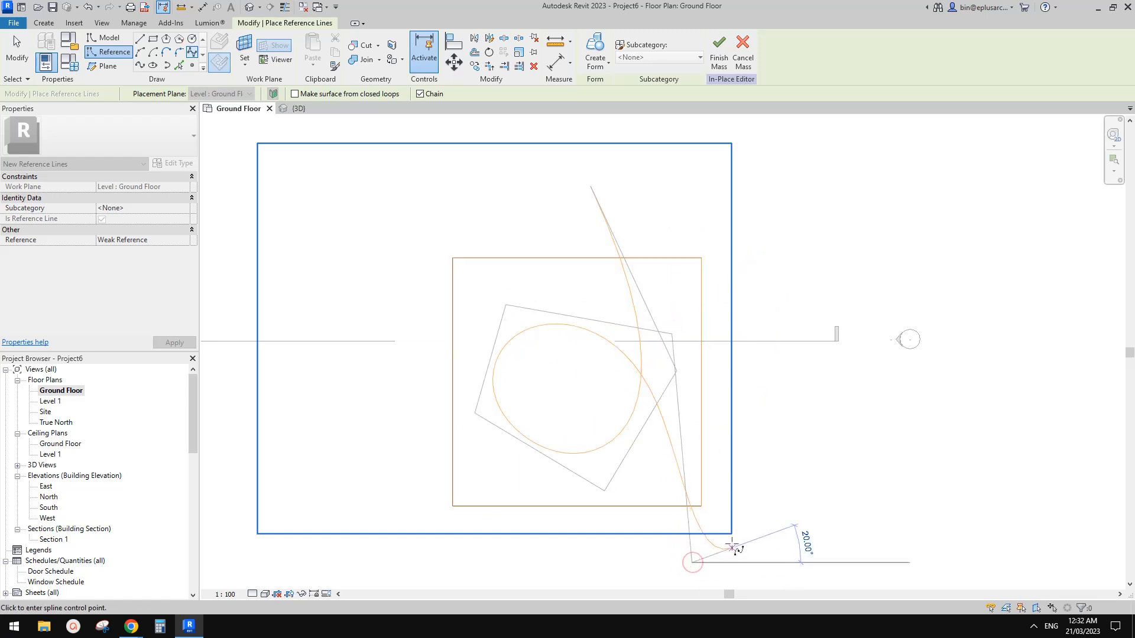
key("Escape")
middle_click_drag(687, 548, 704, 485)
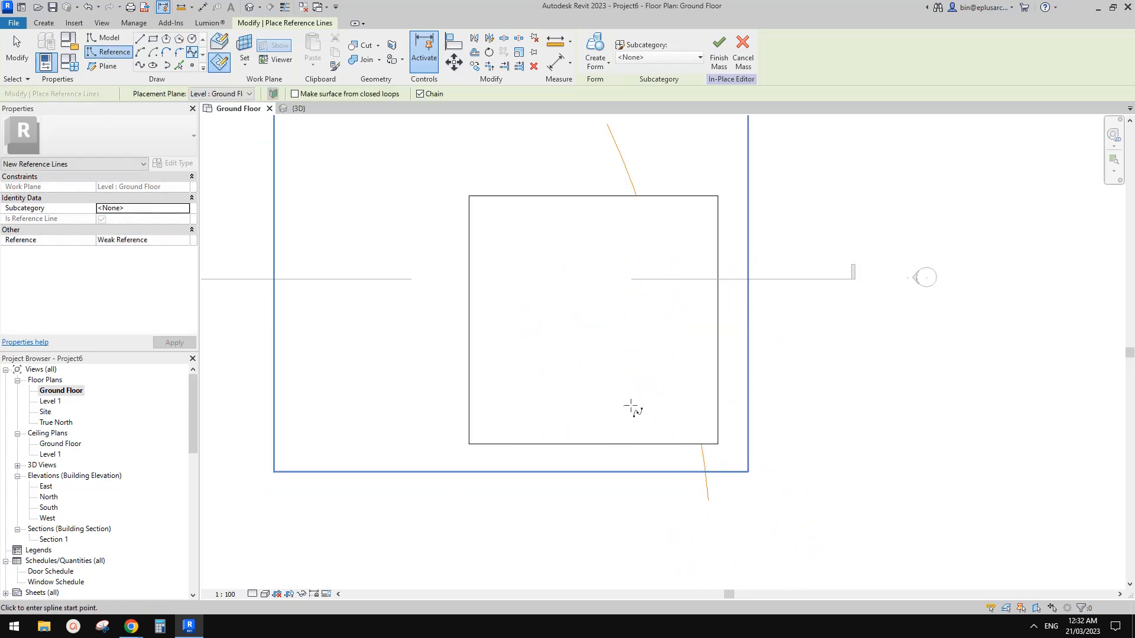
- Reshape the reference spline into a rounder, more even loop inside the box by repositioning its control points
key("Escape")
key("Escape")
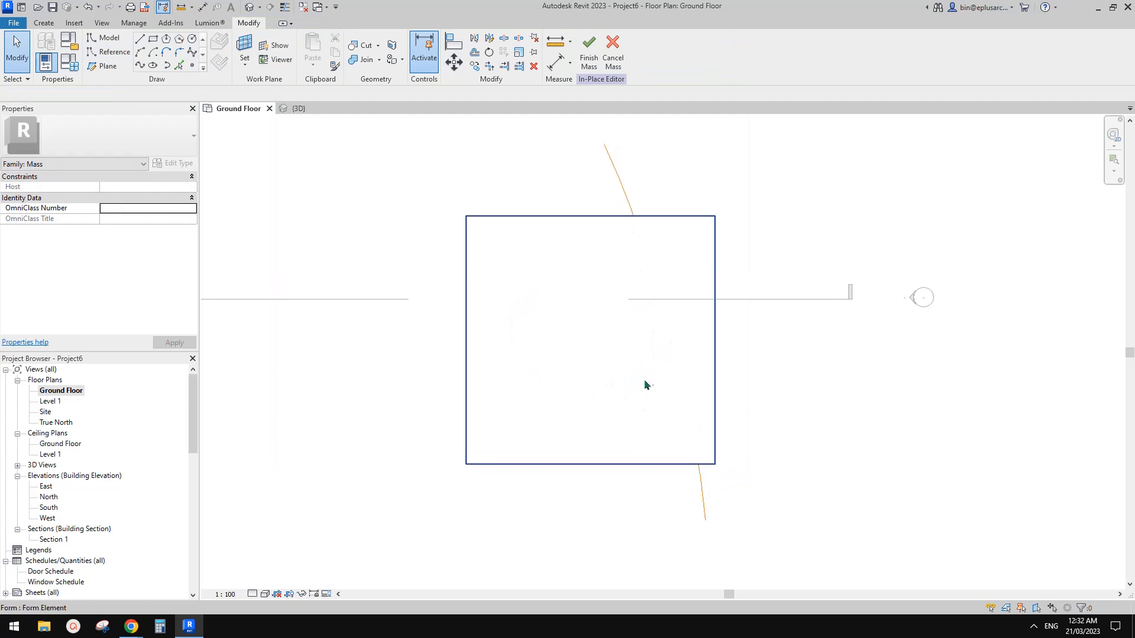
left_click(649, 383)
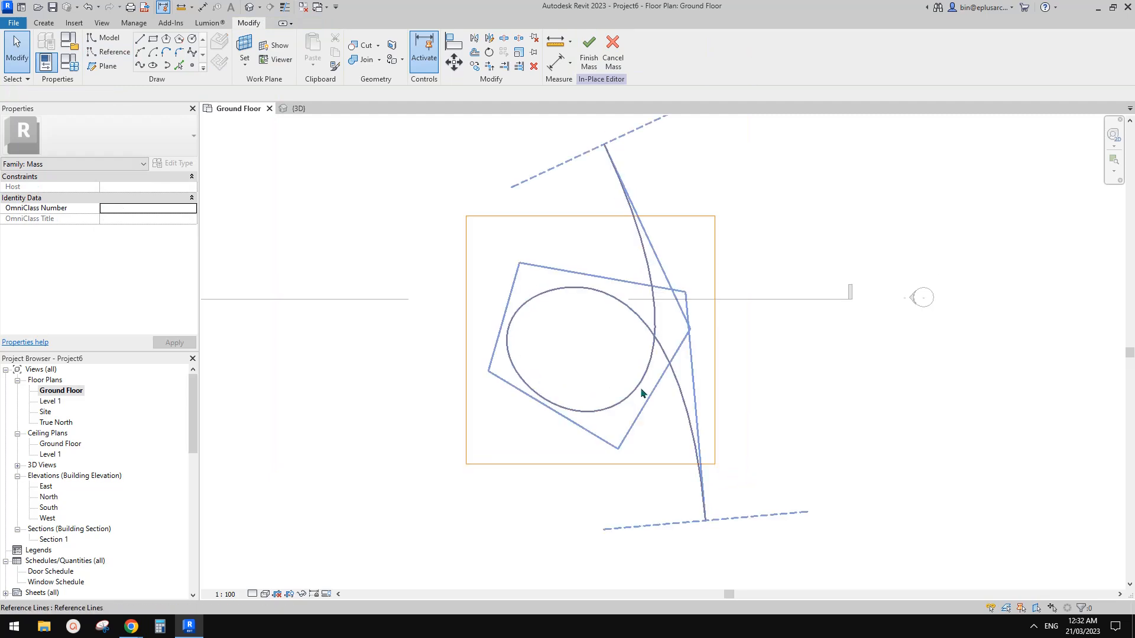
middle_click_drag(547, 273, 540, 305)
left_click_drag(513, 295, 501, 249)
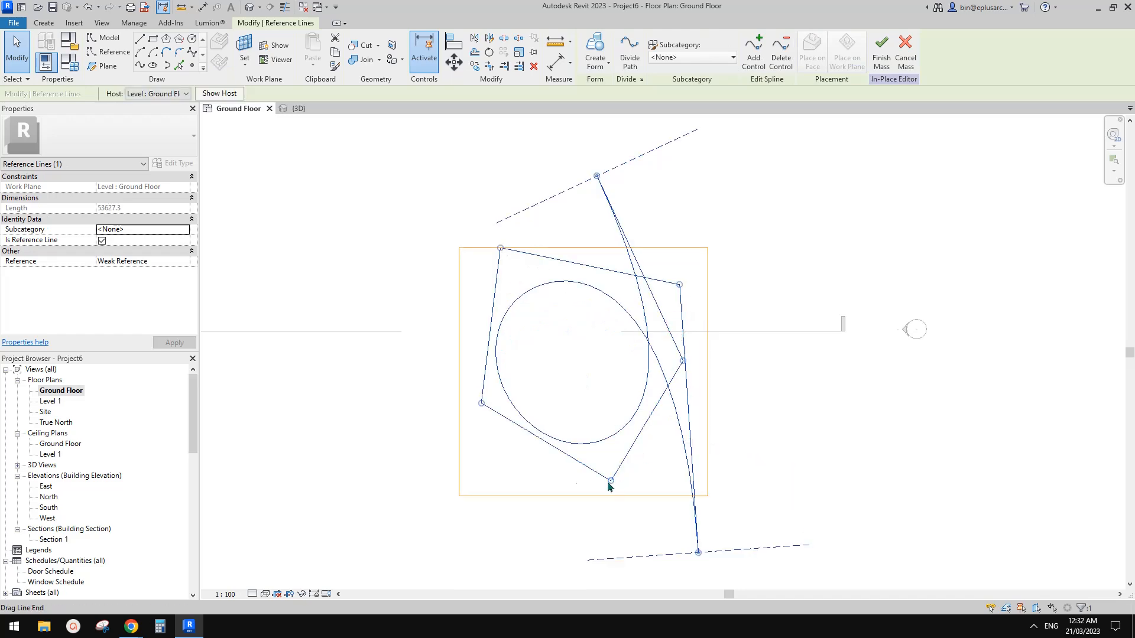
left_click_drag(610, 481, 574, 482)
left_click_drag(682, 361, 696, 389)
left_click_drag(482, 405, 474, 395)
left_click_drag(501, 247, 512, 269)
key("Escape")
- Switch to the 3D view and set its visual style to Wireframe
middle_click_drag(566, 301, 590, 279)
scroll(568, 308, "down", 1)
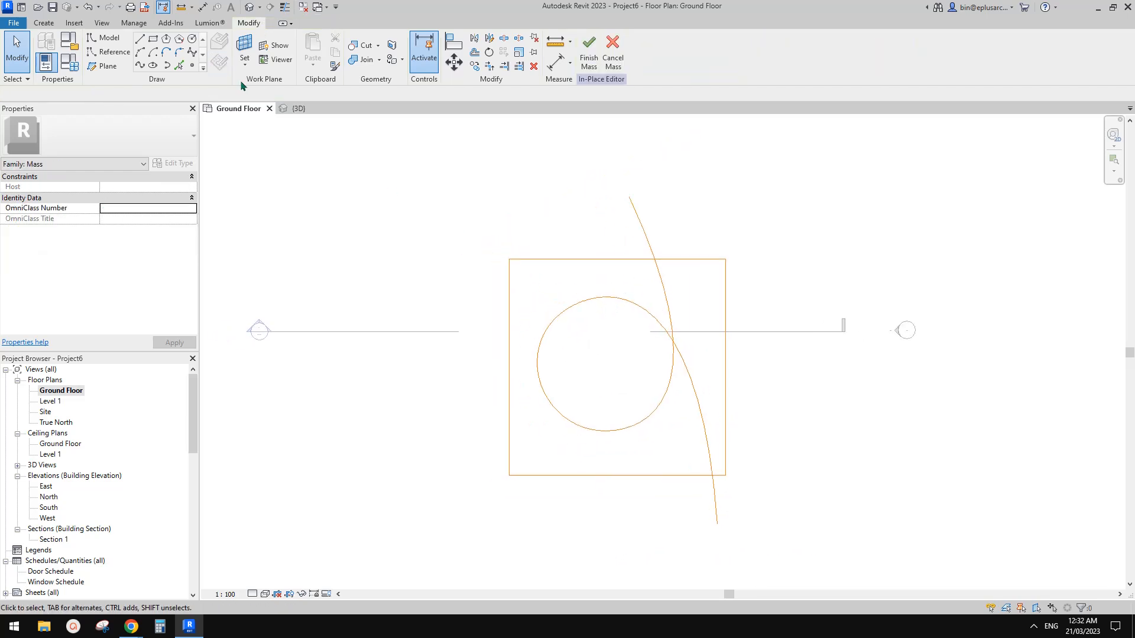
left_click(252, 11)
mouse_move(602, 321)
middle_mouse_down()
mouse_move(631, 262)
mouse_move(747, 330)
mouse_move(682, 323)
mouse_move(641, 299)
mouse_move(716, 324)
mouse_move(653, 339)
mouse_move(638, 328)
middle_mouse_up()
key("w")
key("f")
scroll(681, 323, "up", 2)
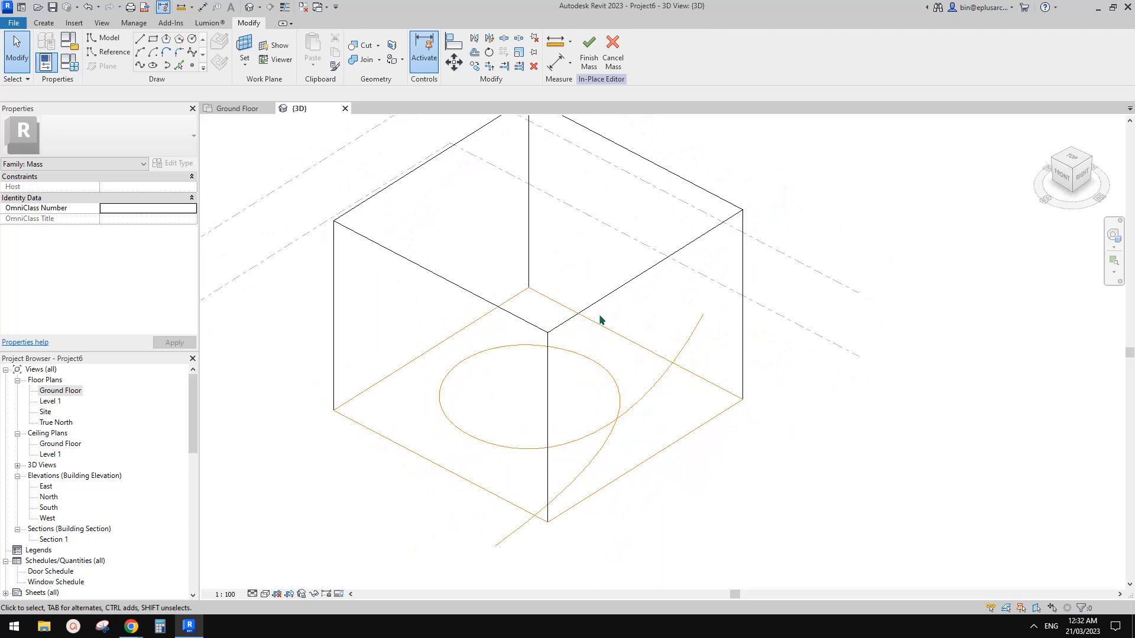
- Place a reference point on the end of the spline beyond the back of the box
left_click(92, 55)
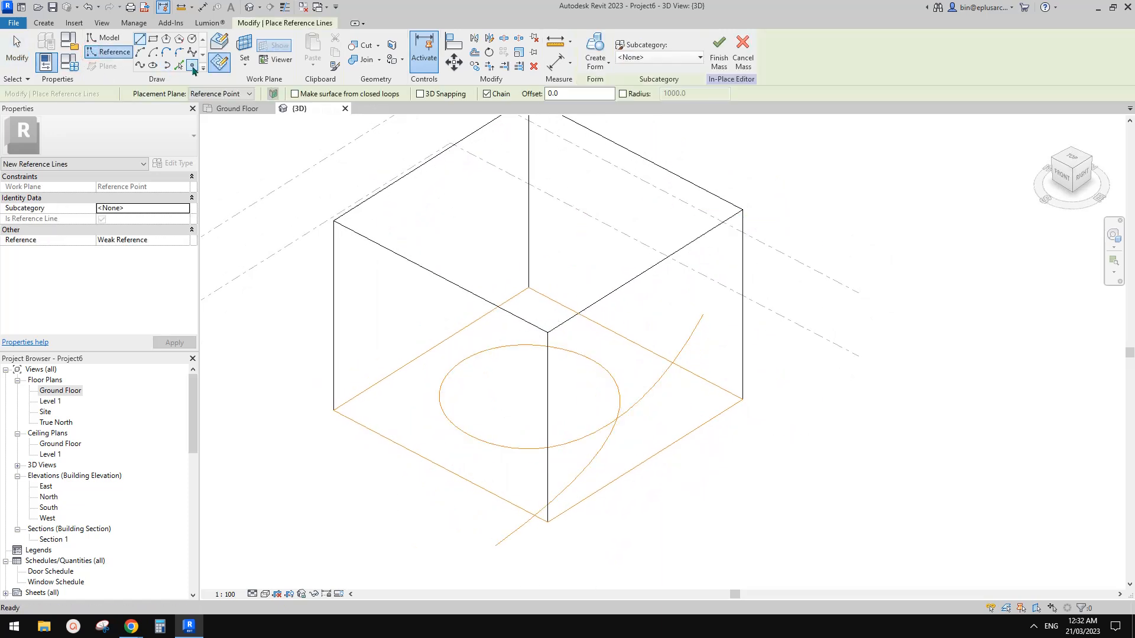
left_click(192, 65)
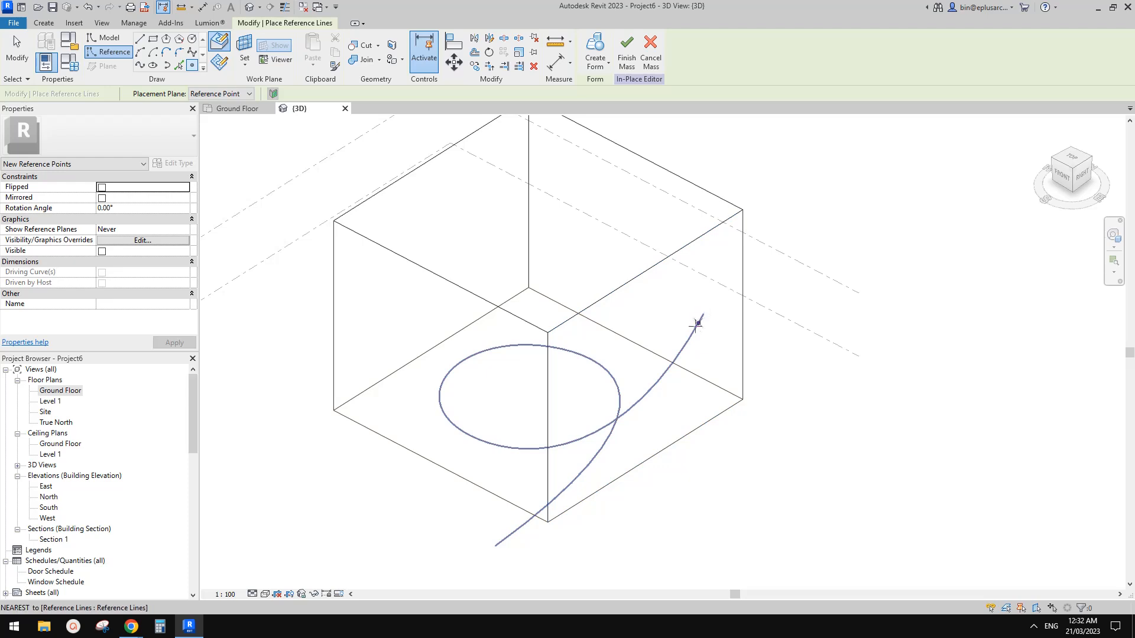
left_click(703, 314)
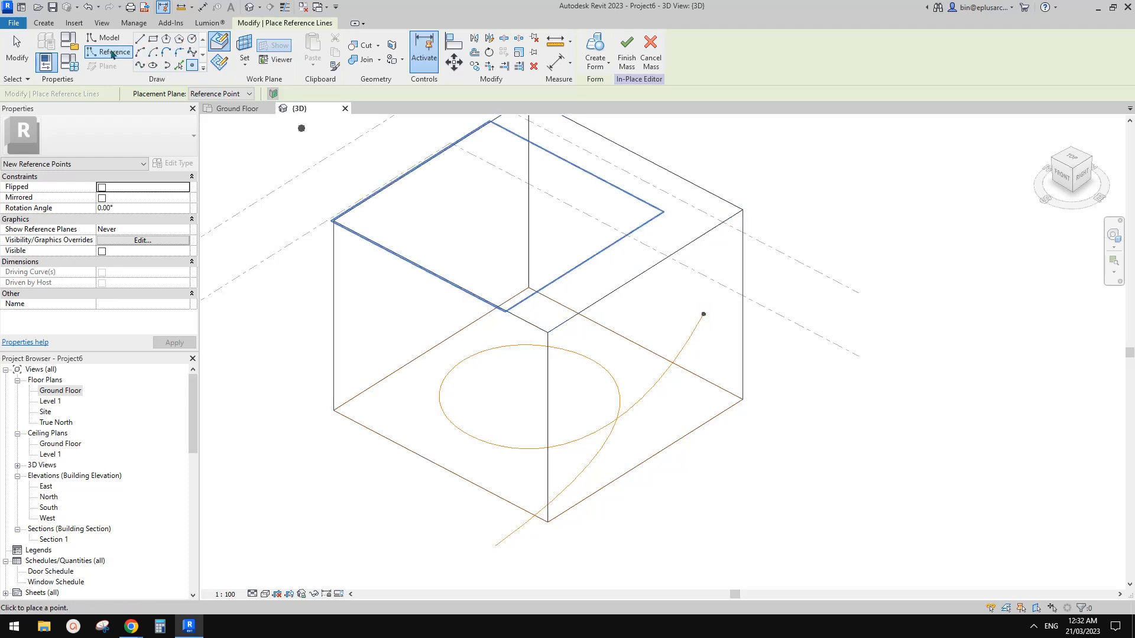
- Set the reference point's plane perpendicular to the spline as work plane and draw a reference circle of about 3400 radius centred on the point
left_click(192, 41)
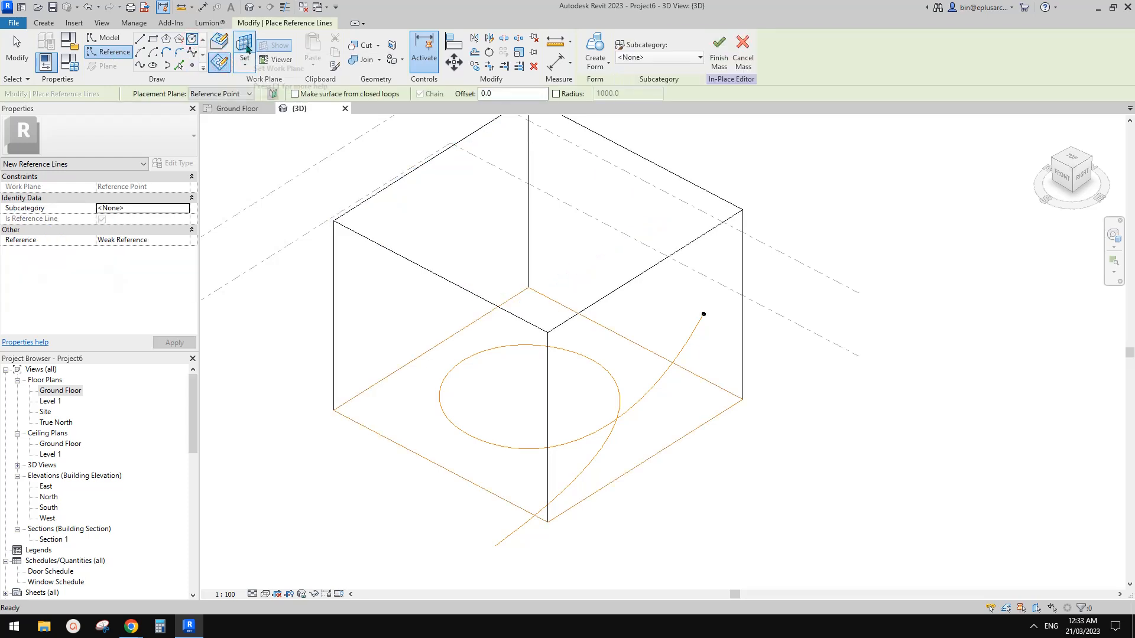
key("Escape")
key("Escape")
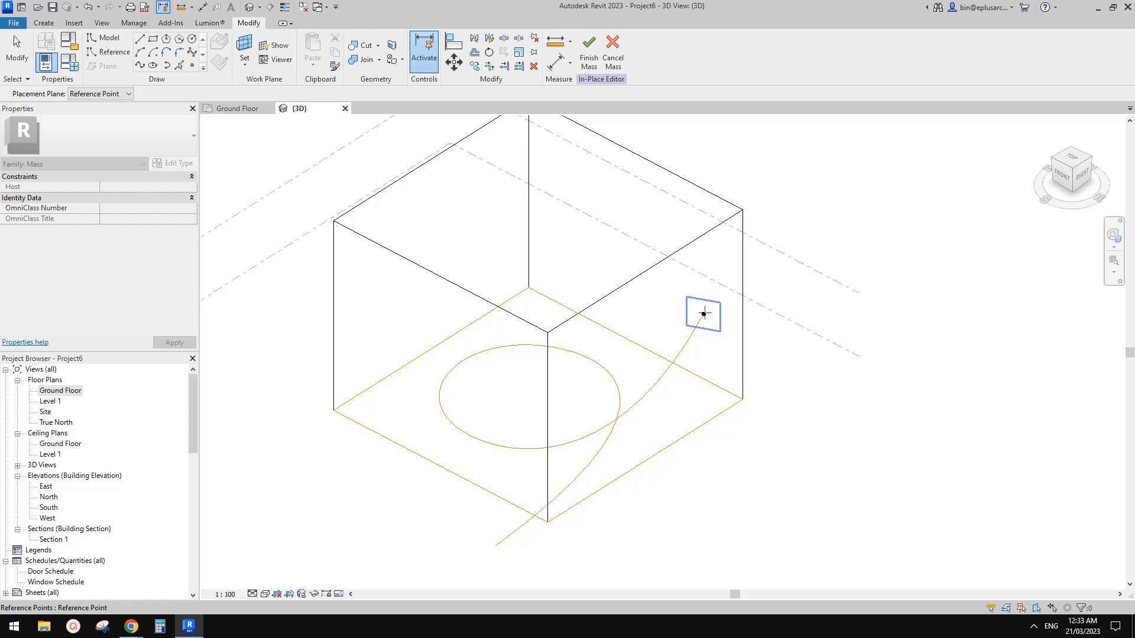
key("Return")
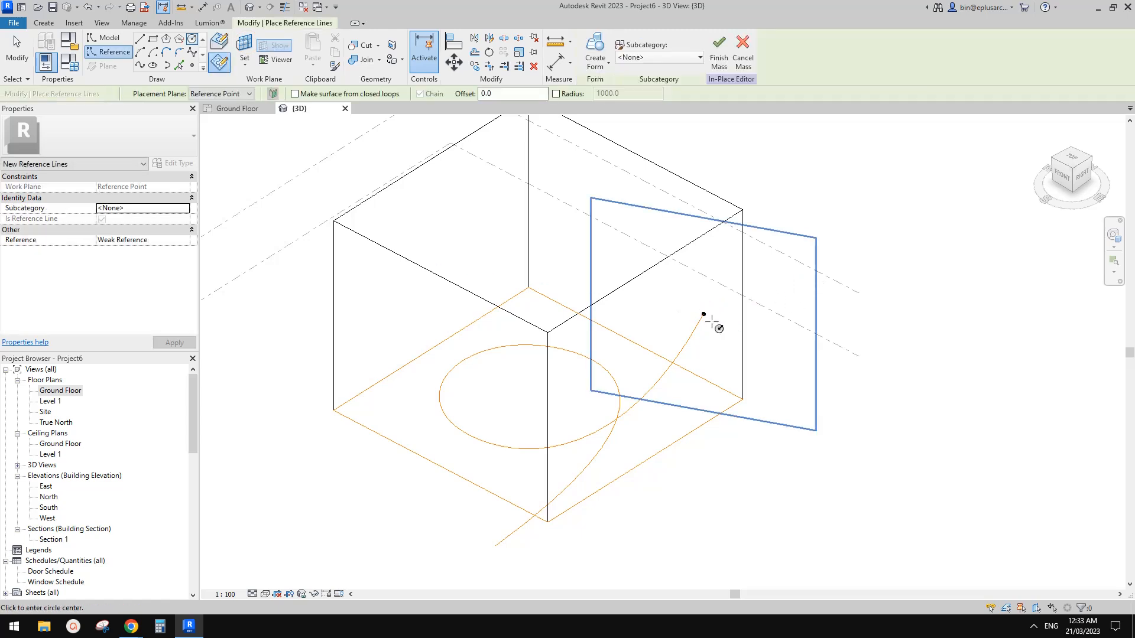
left_click(721, 266)
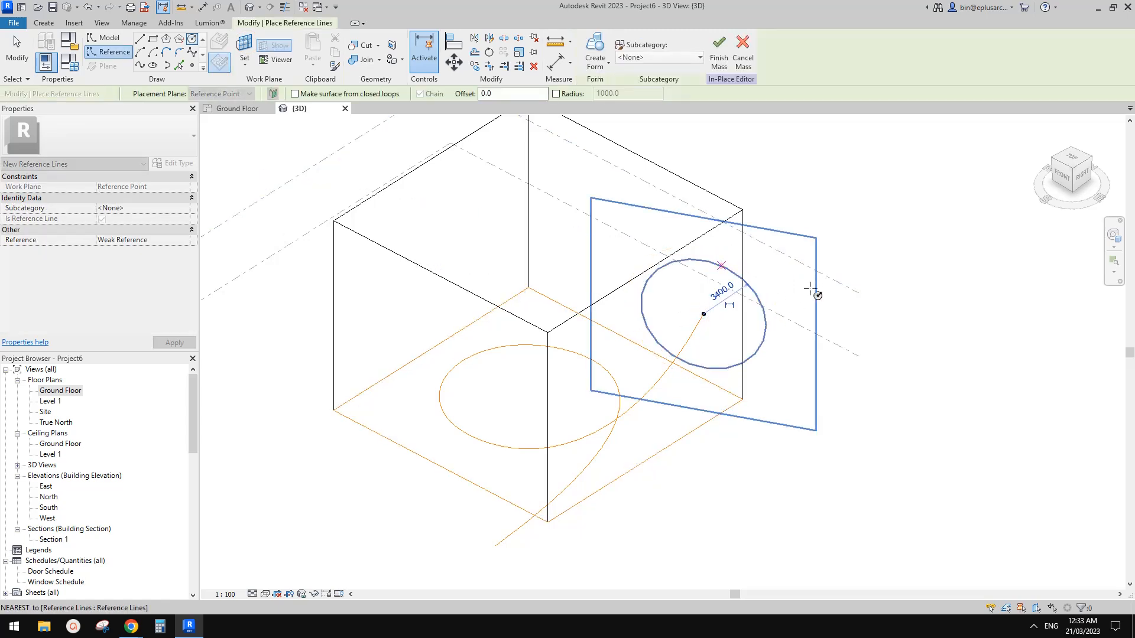
key("Escape")
key("Escape")
- Set the reference circle's radius to 3000
scroll(825, 341, "down", 1)
middle_click_drag(789, 289, 753, 222, "shift")
left_click(768, 312)
middle_click_drag(752, 314, 796, 345, "shift")
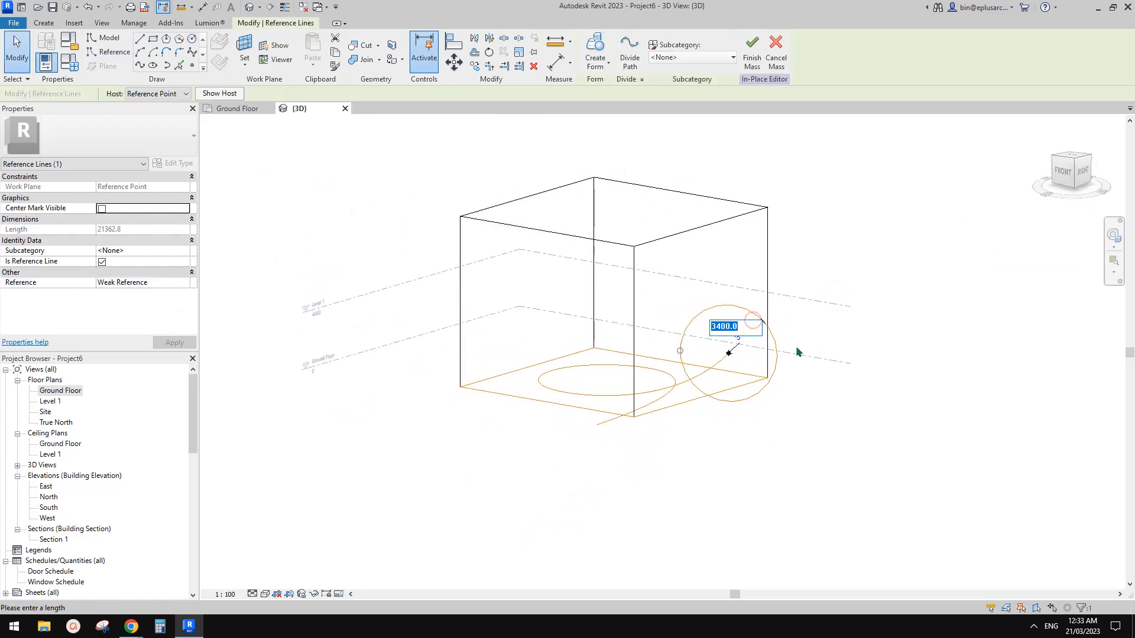
type("3000")
key("Return")
key("Escape")
- Set the reference circle's radius to 2000
scroll(774, 331, "up", 2)
left_click(729, 338)
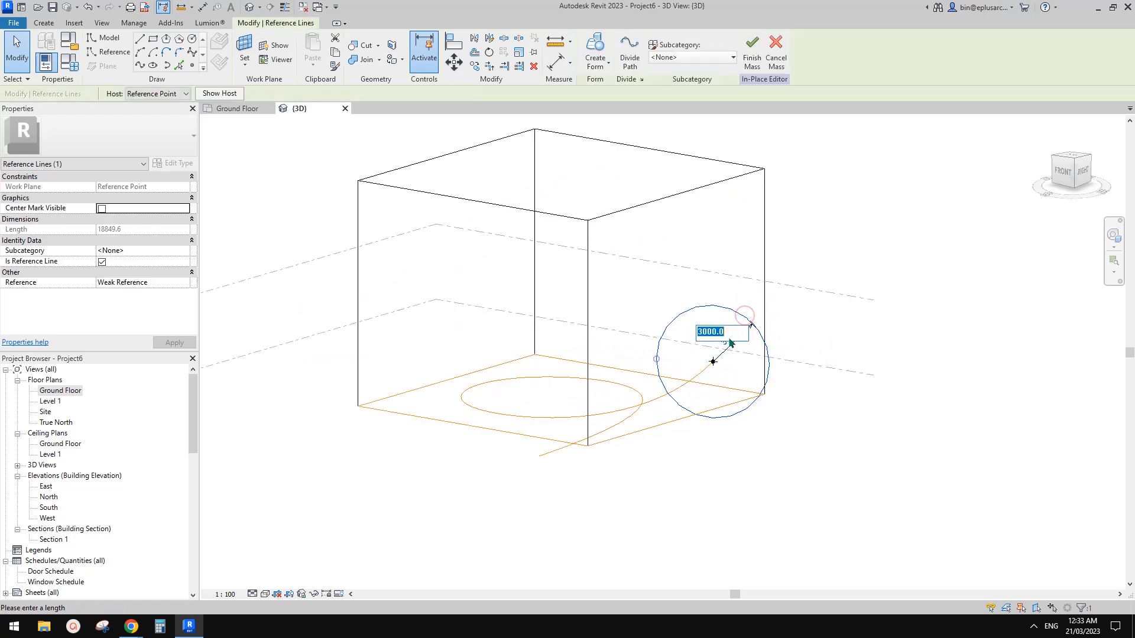
middle_click_drag(756, 339, 753, 347)
type("2000")
key("Return")
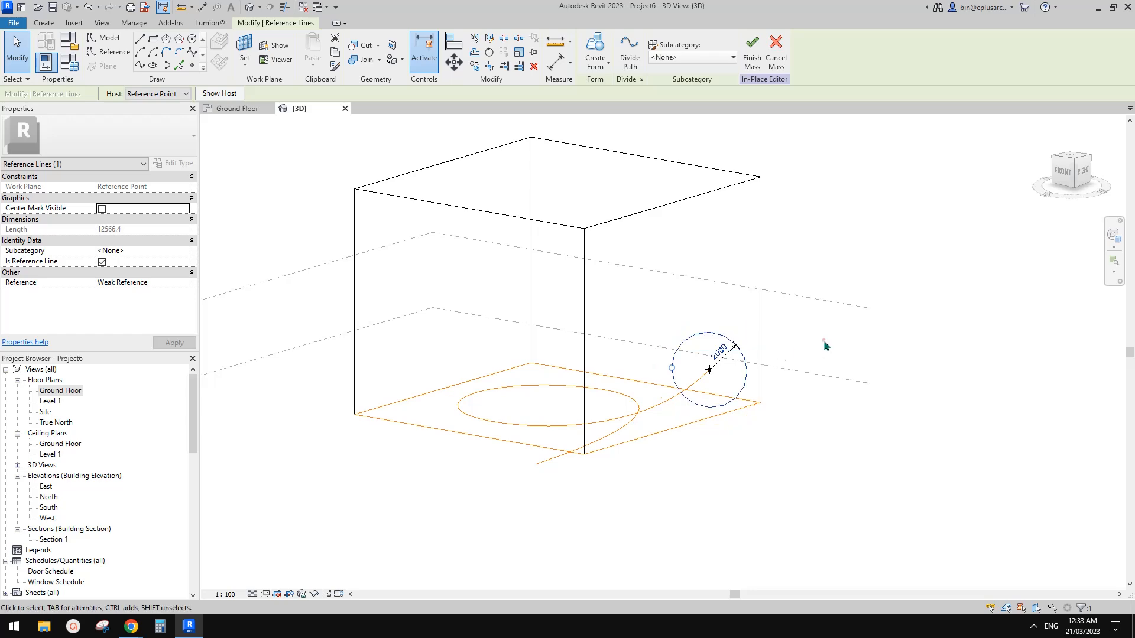
key("Escape")
- Move the reference circle up from its lower quadrant so that its lowest point meets the reference point on the spline end
middle_click_drag(824, 338, 703, 354, "shift")
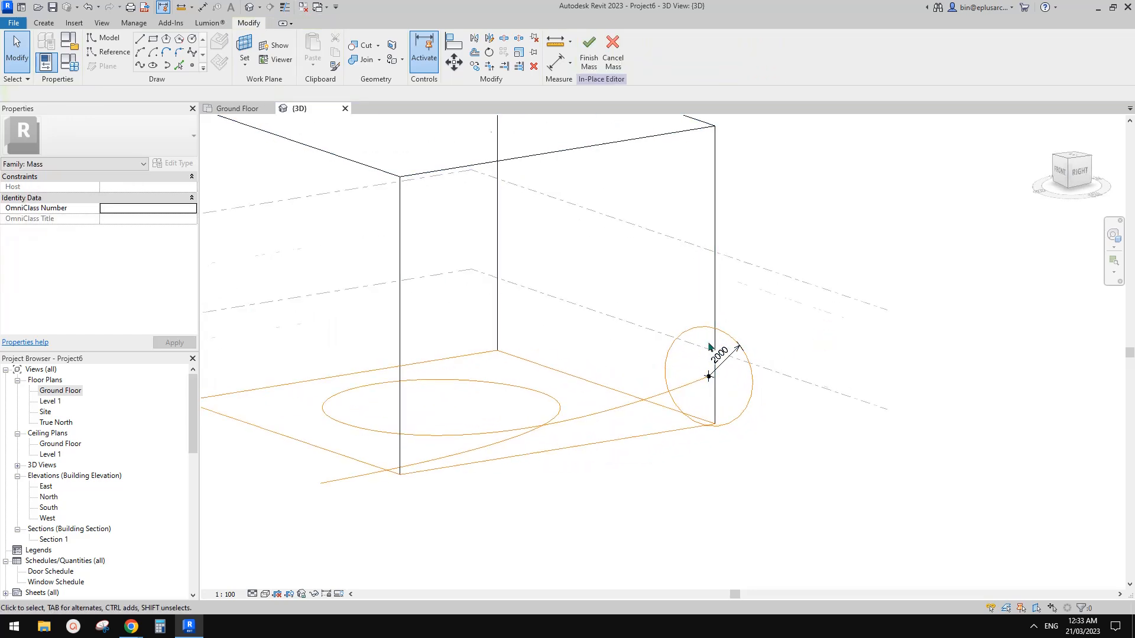
scroll(708, 346, "down", 2)
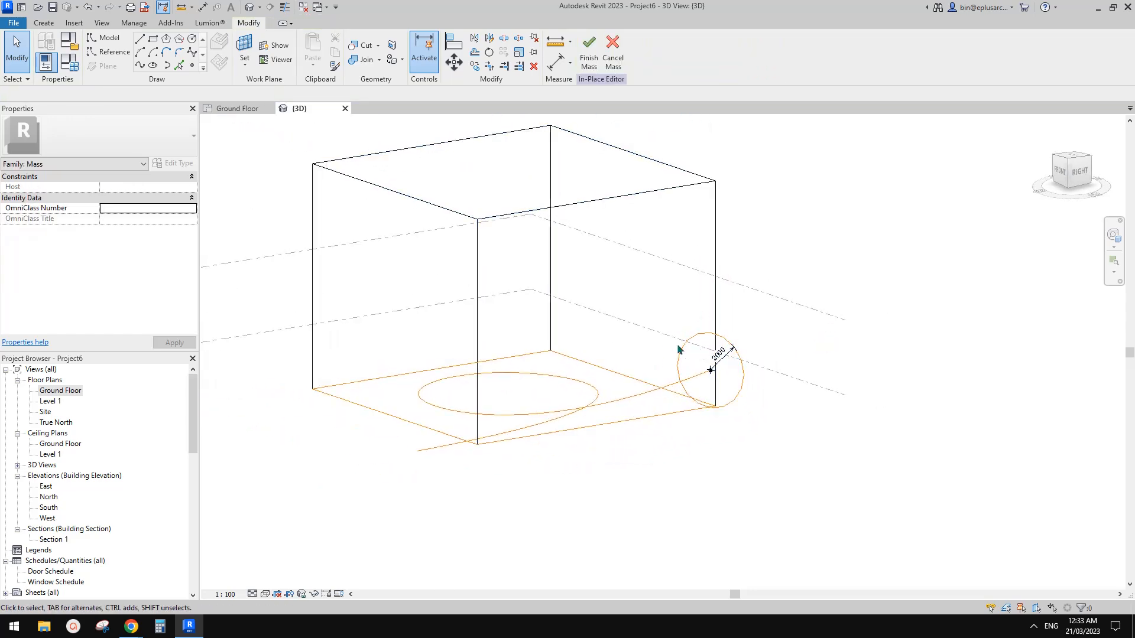
scroll(680, 363, "down", 1)
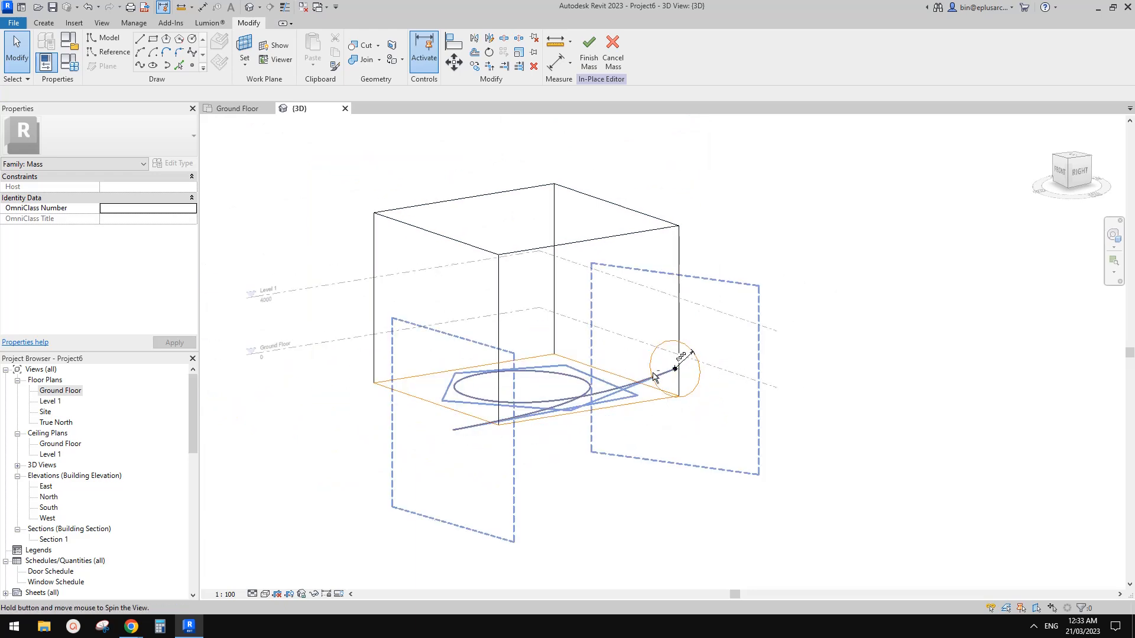
scroll(654, 377, "up", 2)
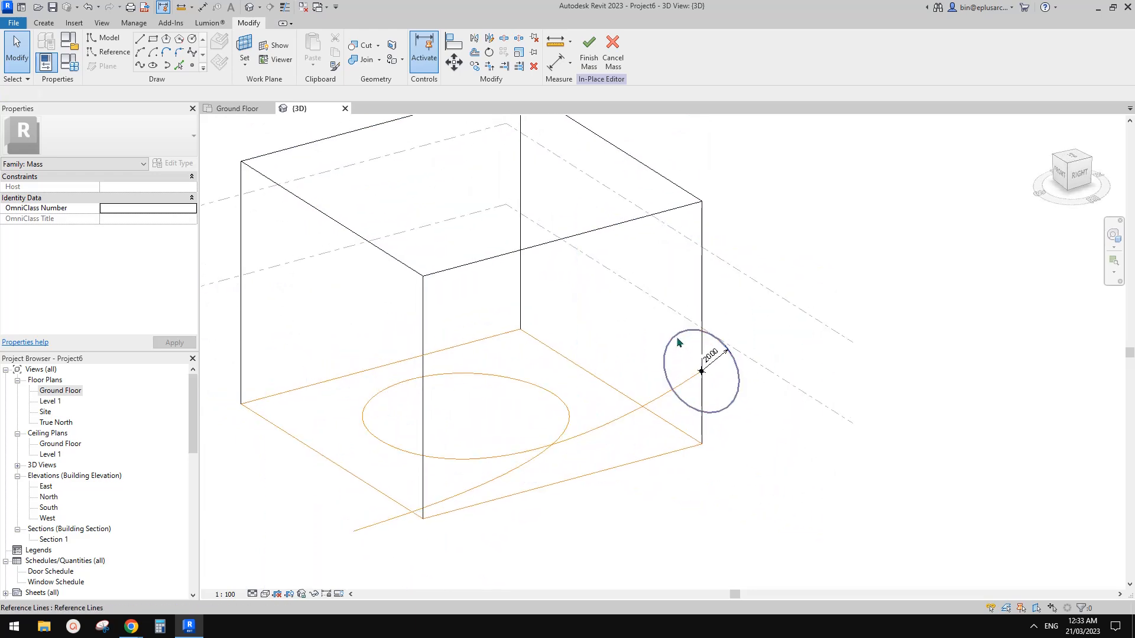
left_click(678, 343)
key("m")
key("v")
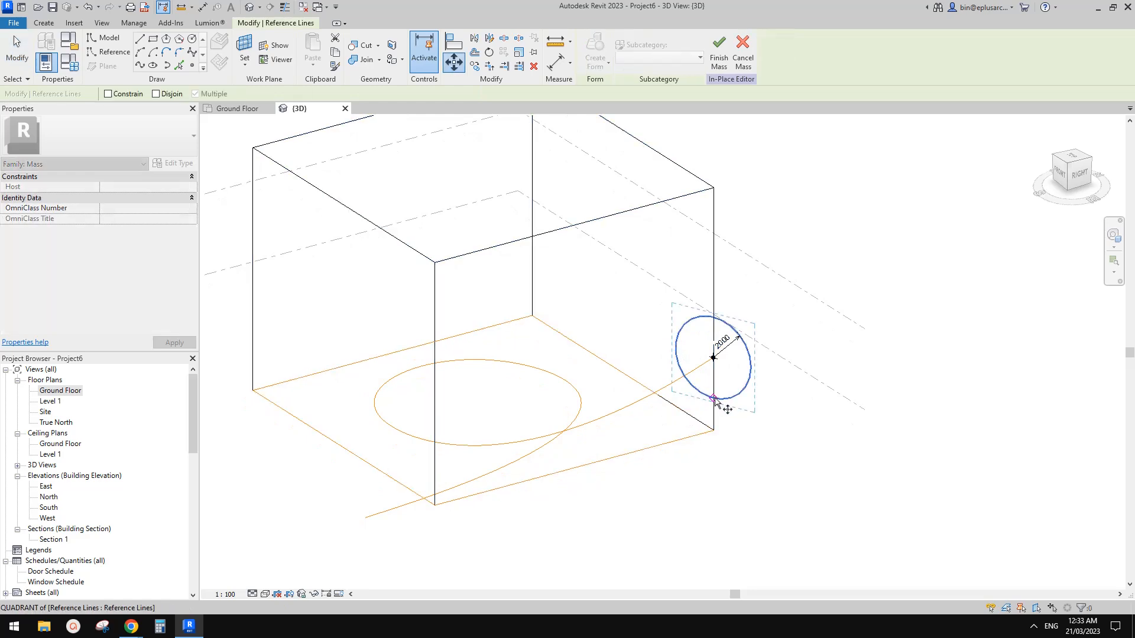
key("Escape")
- Move the reference circle vertically a little further up so that it sits just above the reference point
middle_click_drag(713, 357, 747, 258, "shift")
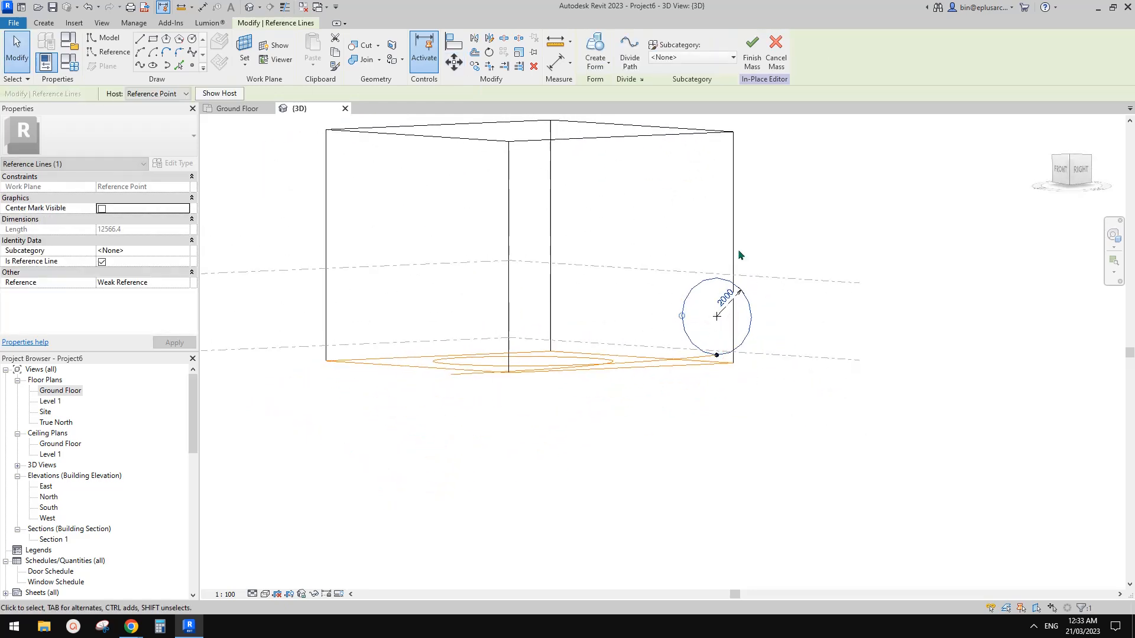
scroll(721, 357, "up", 2)
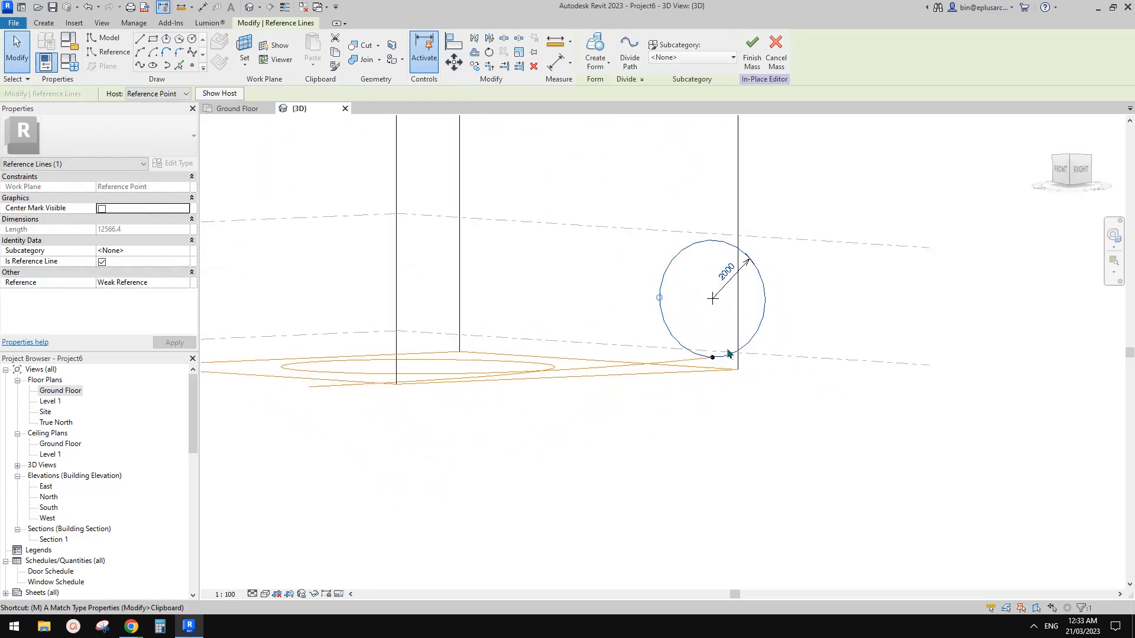
key("m")
key("v")
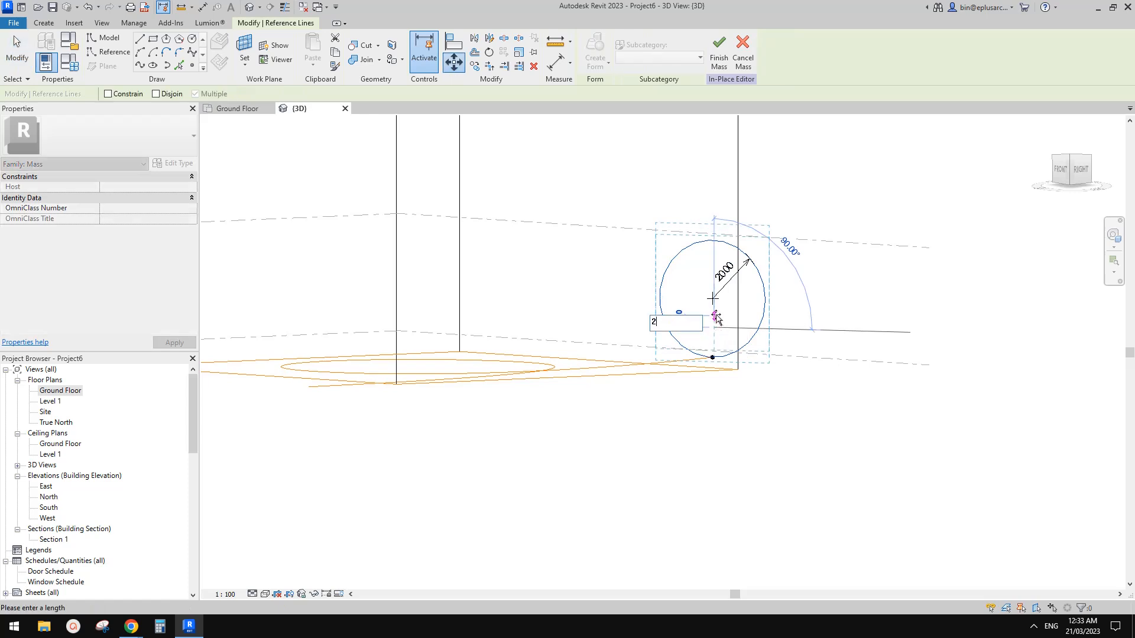
key("Escape")
scroll(722, 321, "down", 3)
middle_click_drag(721, 321, 695, 303, "shift")
key("Escape")
left_click_drag(759, 369, 750, 363)
mouse_move(751, 363)
middle_mouse_down("shift")
mouse_move(709, 357)
mouse_move(717, 436)
mouse_move(735, 381)
middle_mouse_up("shift")
key("m")
key("v")
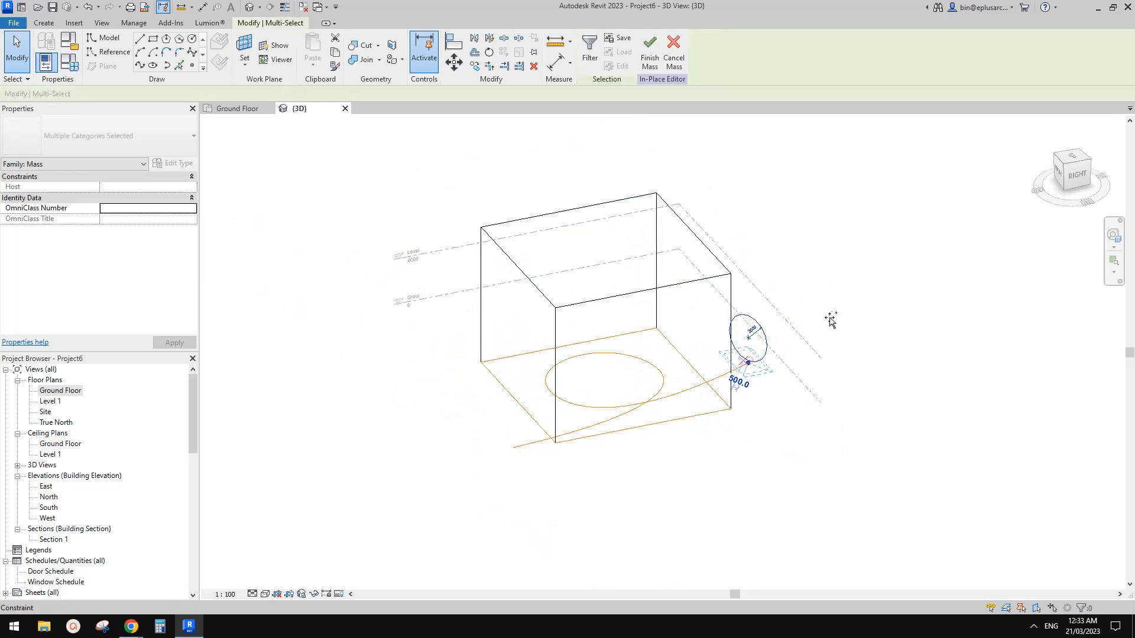
key("Escape")
key("Escape")
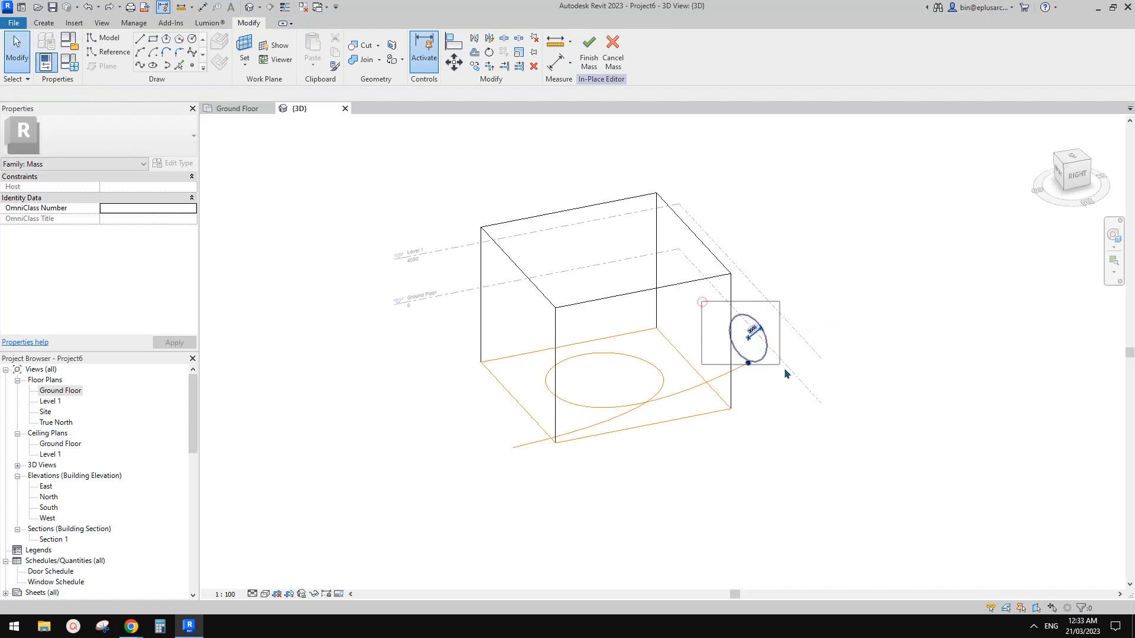
- Copy the reference circle together with its reference point to a free spot outside the box, beside the original
scroll(753, 337, "up", 2)
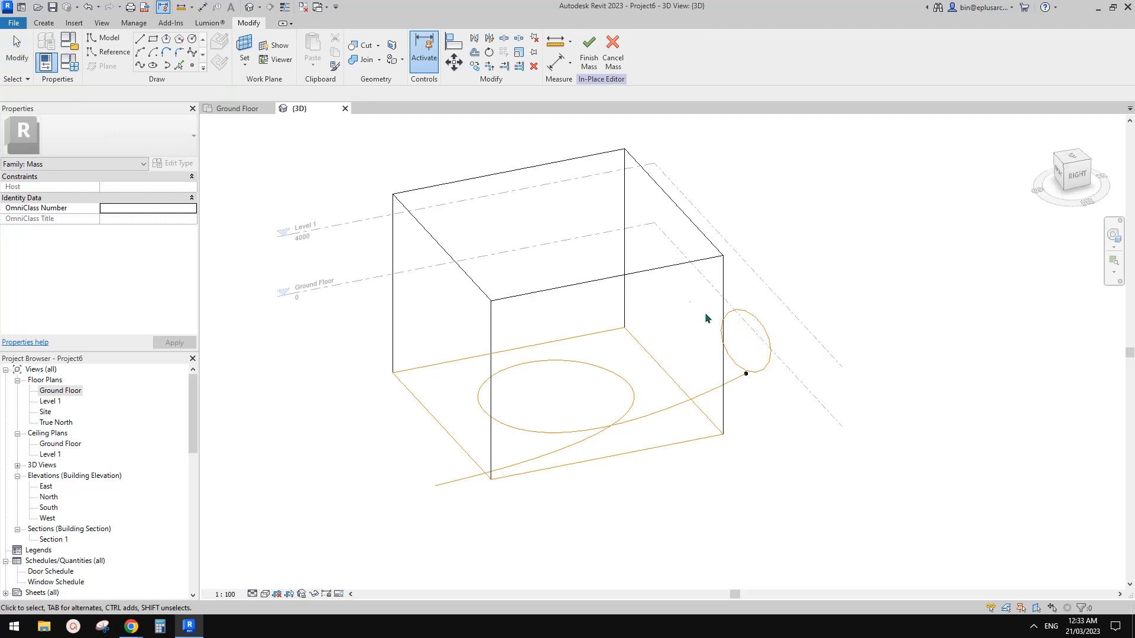
left_click_drag(760, 388, 759, 390)
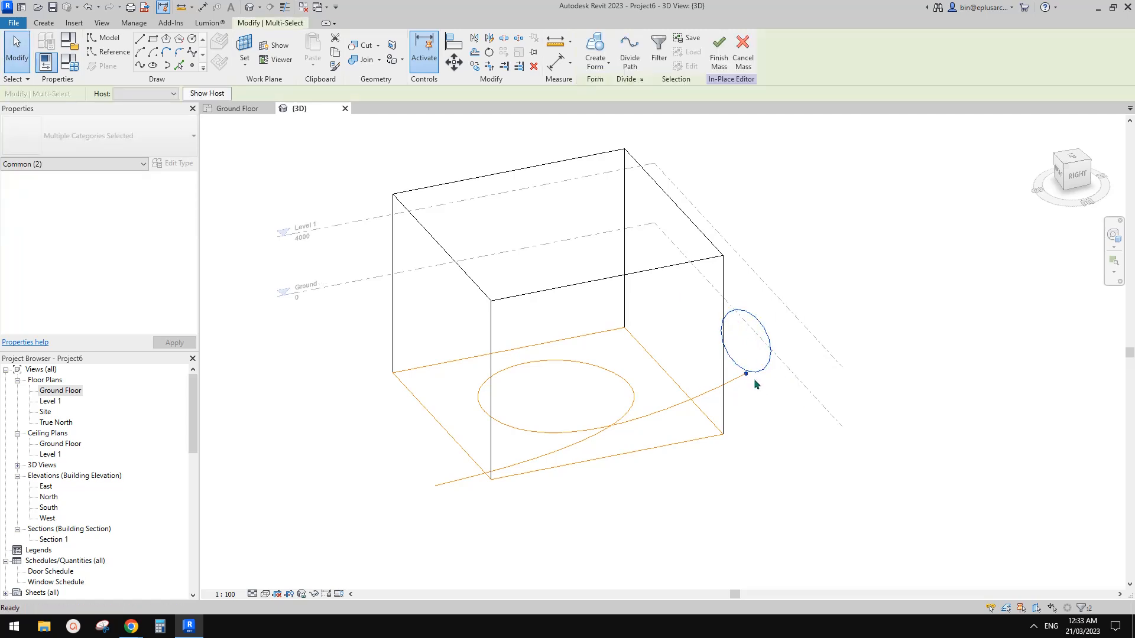
key("c")
left_click(808, 423)
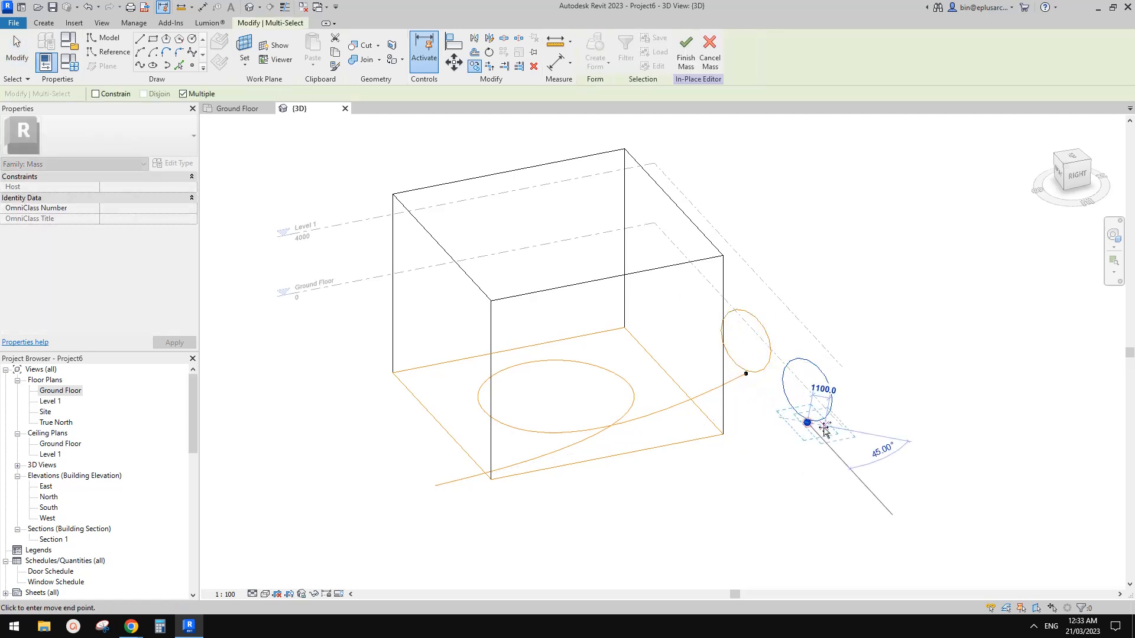
key("Escape")
- Assign the copied reference point a new host on the looped part of the spline, so its circle follows the curve
left_click(807, 423)
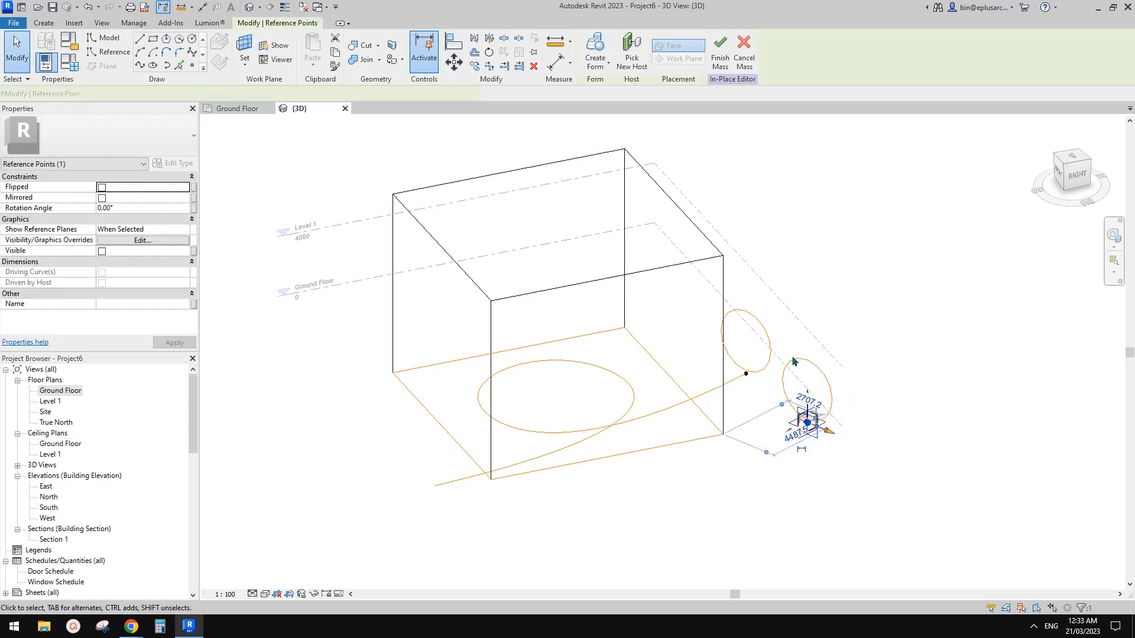
scroll(806, 413, "up", 2)
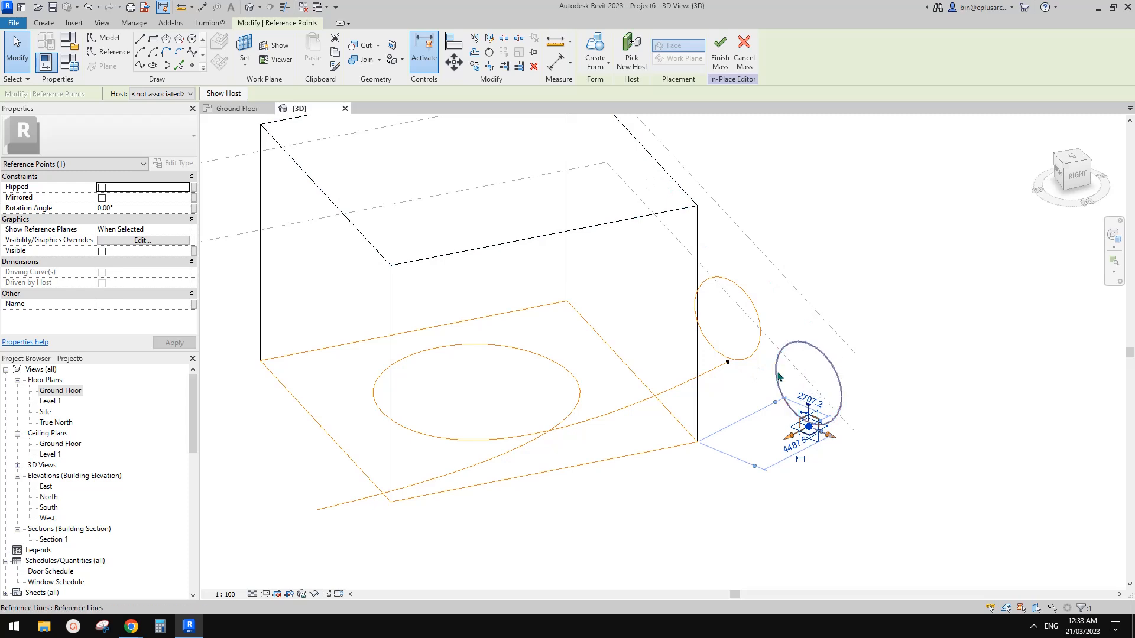
scroll(796, 378, "up", 1)
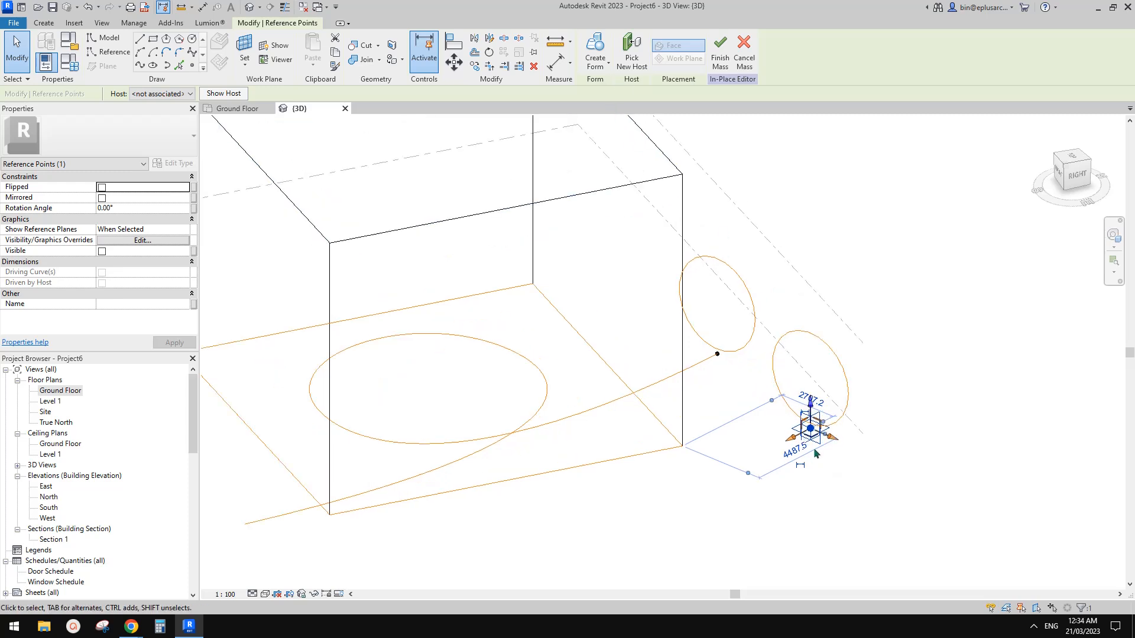
left_click(633, 59)
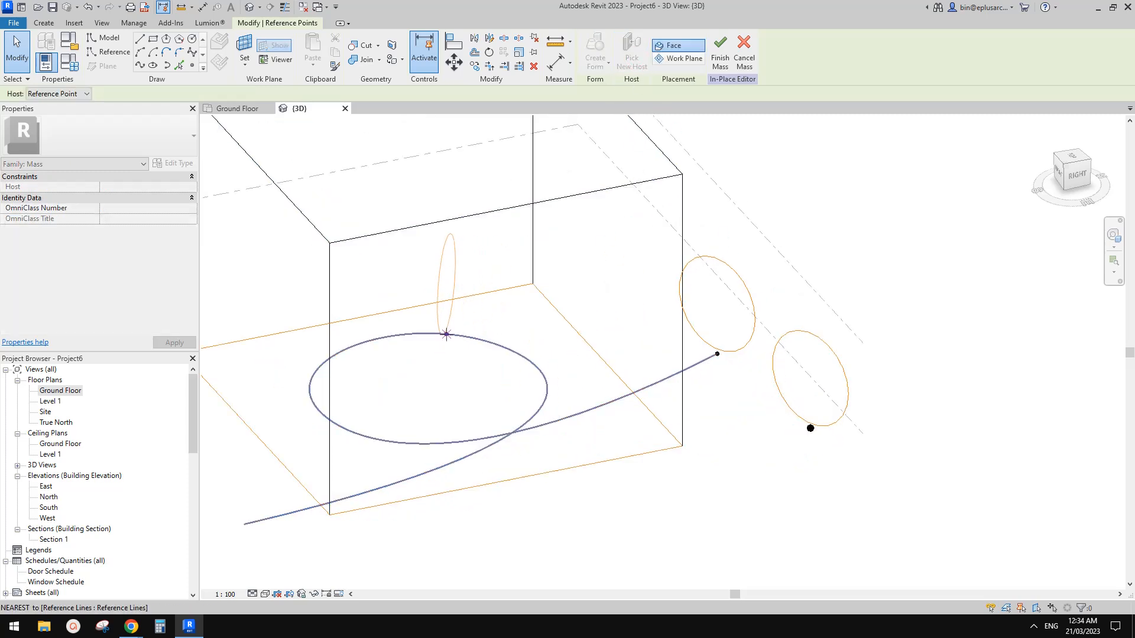
left_click(453, 335)
middle_click_drag(467, 347, 593, 357)
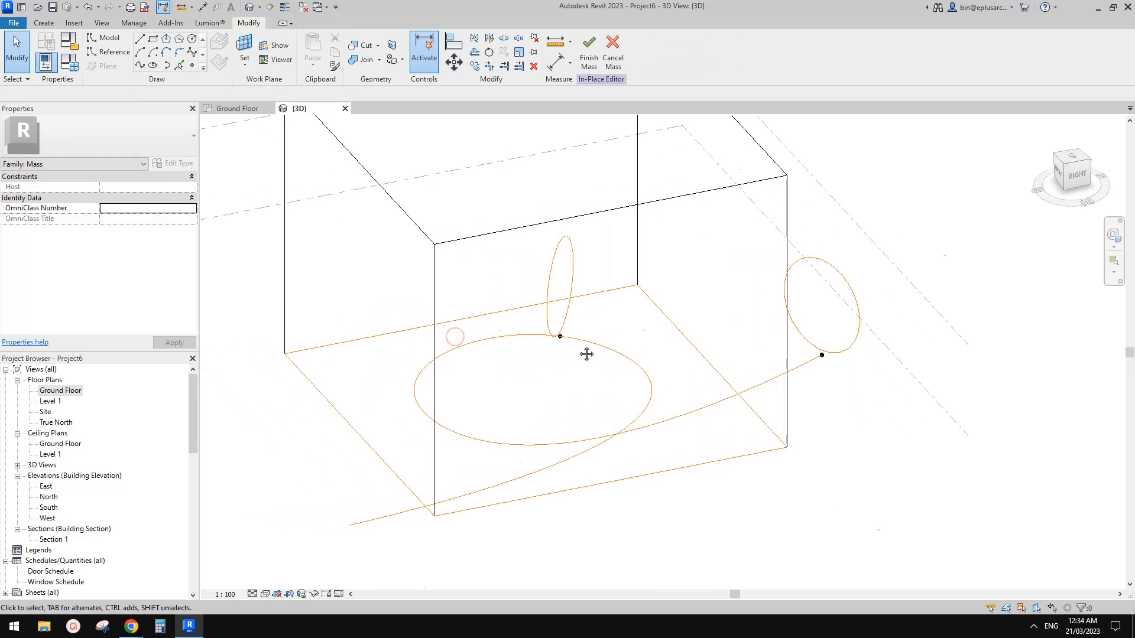
- Set the normalized curve parameter of the reference point on the loop to 0.5
left_click_drag(575, 355, 243, 331)
left_click(147, 314)
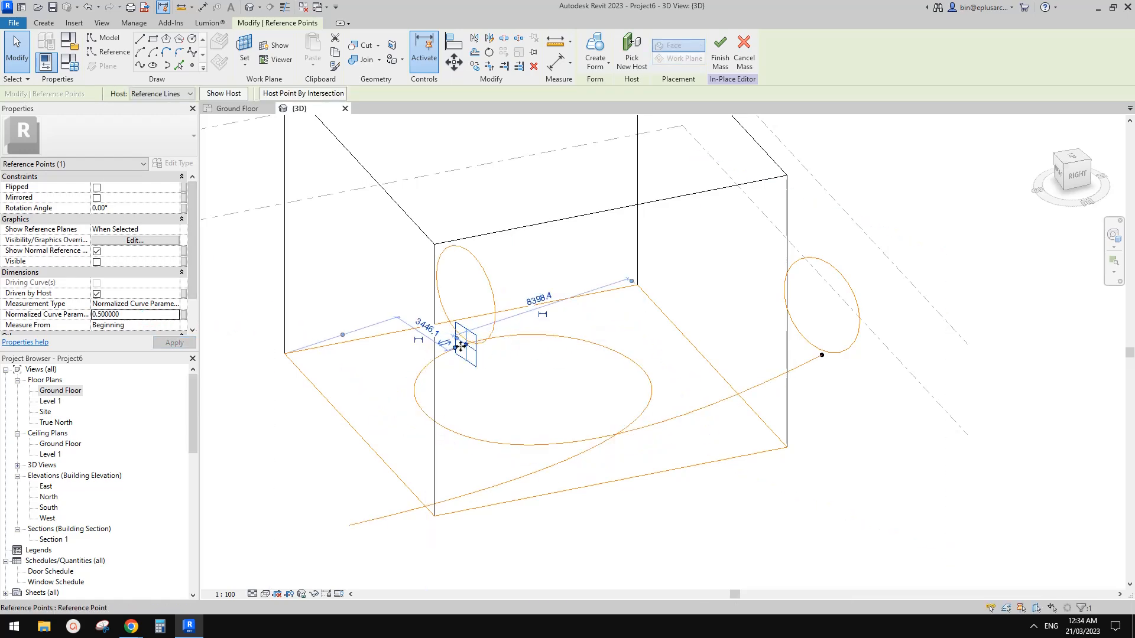
middle_click_drag(327, 526, 568, 350, "shift")
key("Escape")
- Copy the loop's reference circle and its reference point to a spot inside the spline loop
left_click_drag(480, 217, 625, 354)
key("c")
key("o")
left_click(579, 323)
left_click(660, 329)
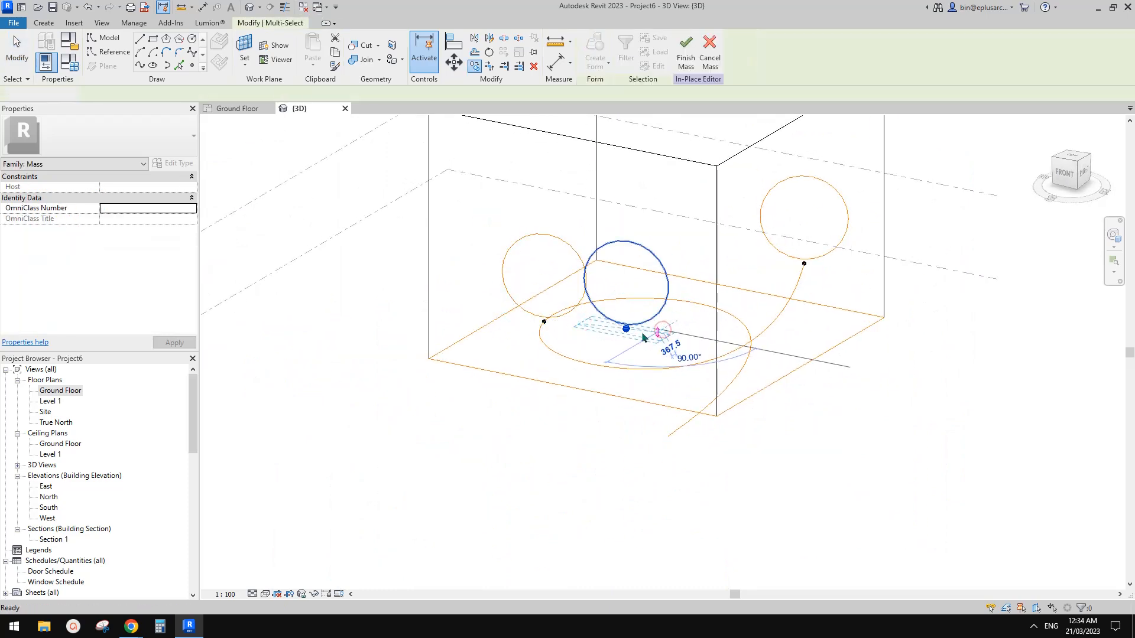
- Place the copied circle and its reference point at the free near end of the looping spline
left_click(626, 329)
left_click_drag(626, 328, 668, 435)
key("Escape")
- Move the circle at the spline's loop vertically up by about 4000, away from its reference point
middle_click_drag(735, 372, 597, 274, "shift")
left_click(597, 297)
key("m")
key("v")
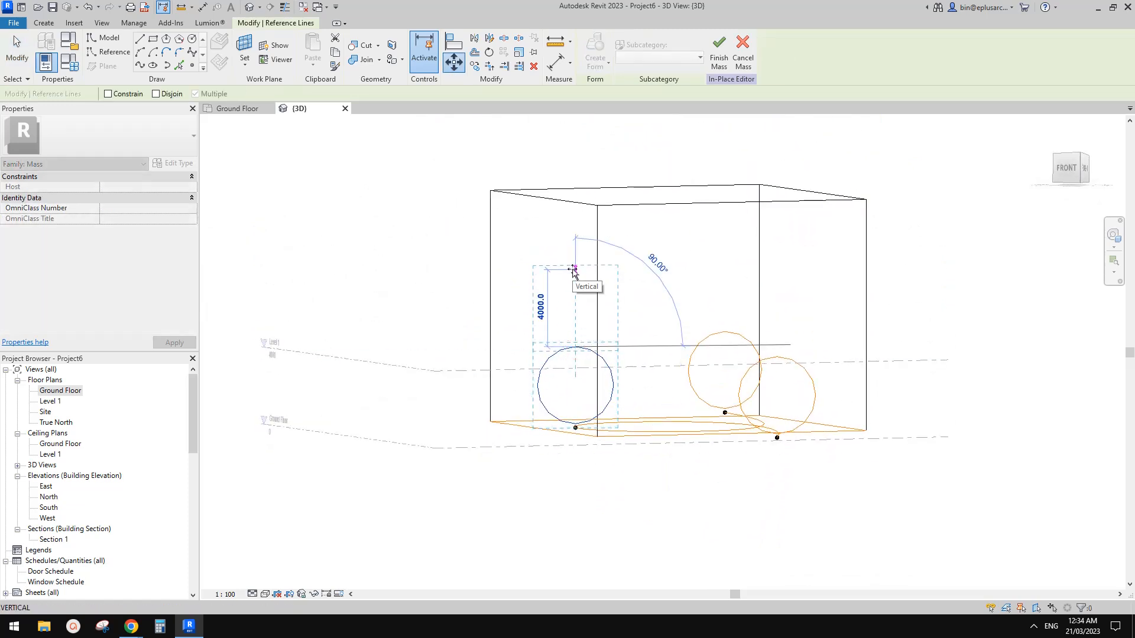
left_click(573, 270)
- Move the circle at the spline's far end vertically up by about 12300, above the box
left_click(763, 359)
middle_click_drag(764, 351, 741, 349)
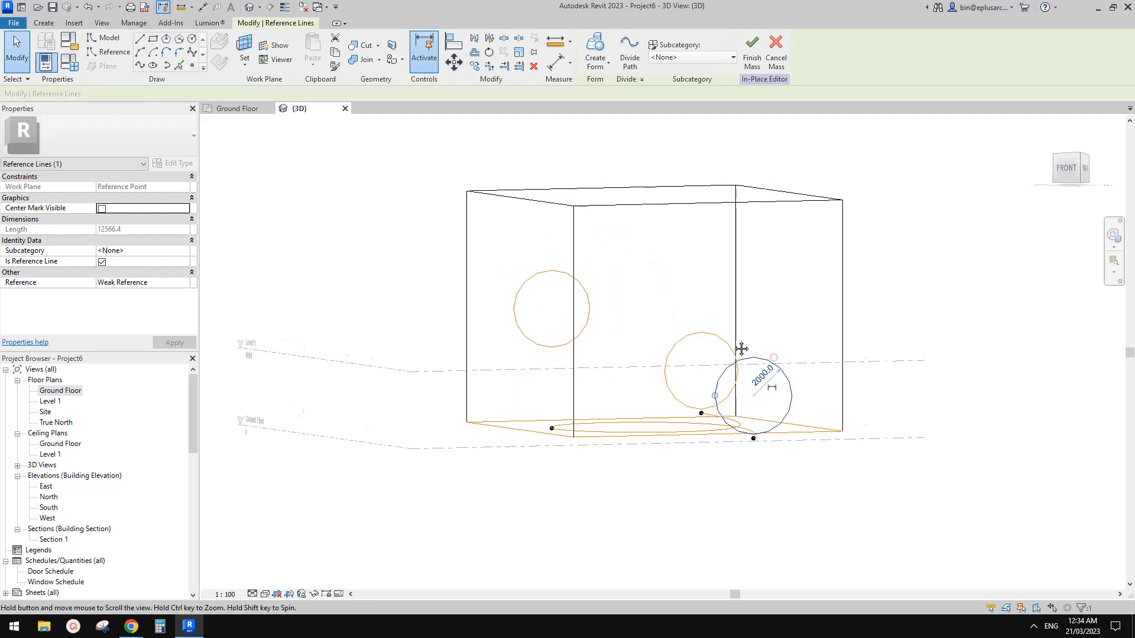
scroll(741, 349, "down", 1)
key("m")
key("v")
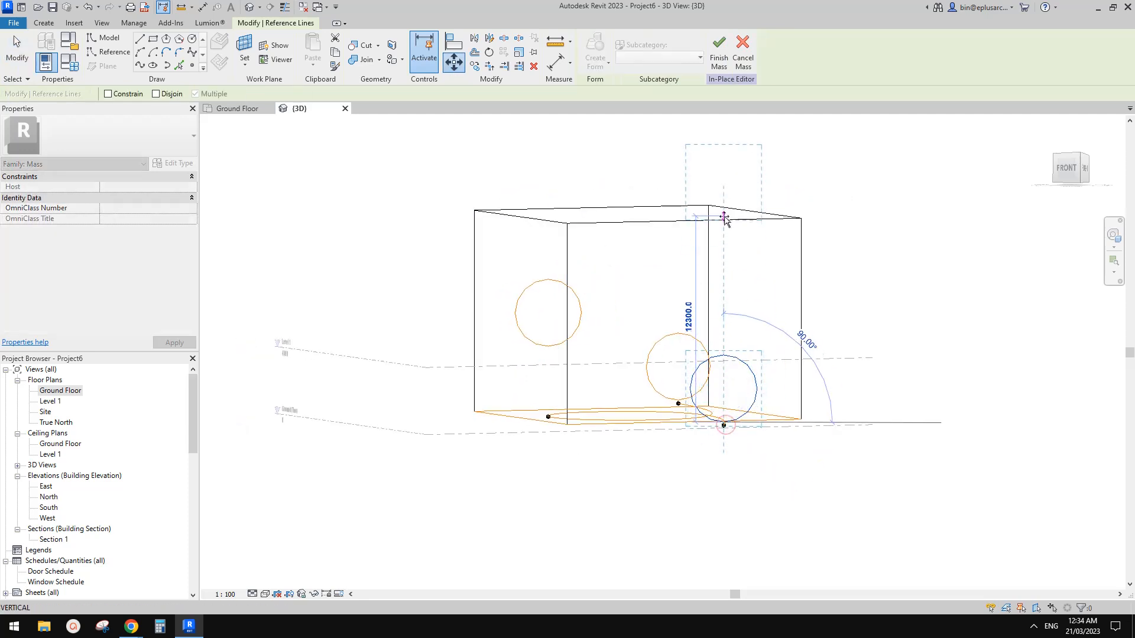
left_click(728, 217)
middle_click_drag(768, 228, 689, 352, "shift")
key("Escape")
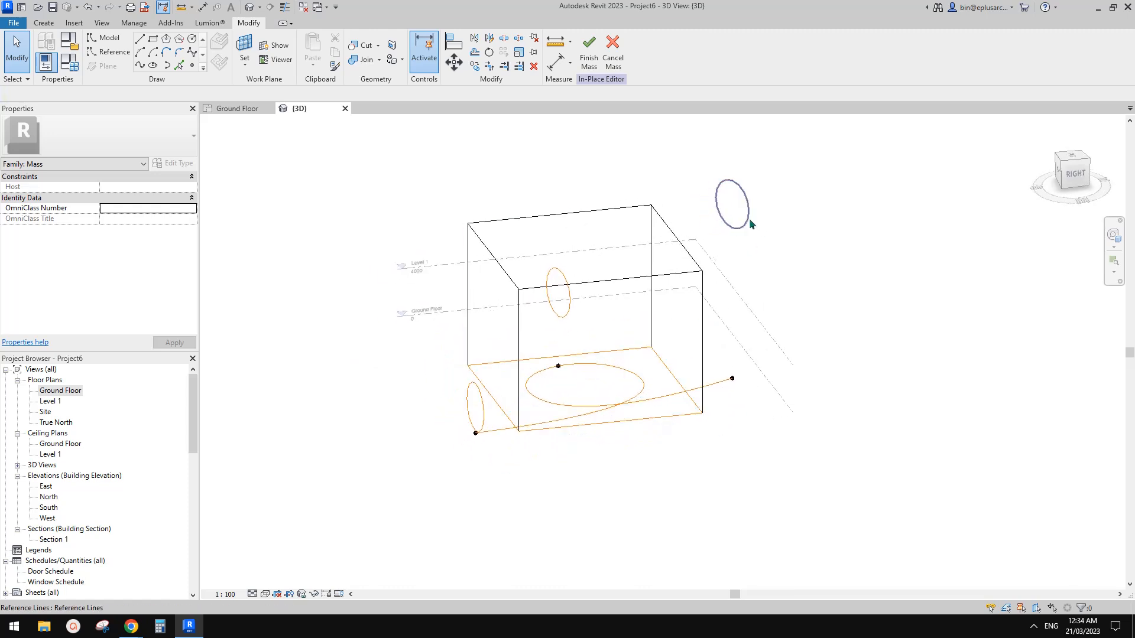
- Create a form from the three reference circles and the looping reference spline
left_click(750, 221)
middle_click_drag(727, 256, 675, 305, "shift")
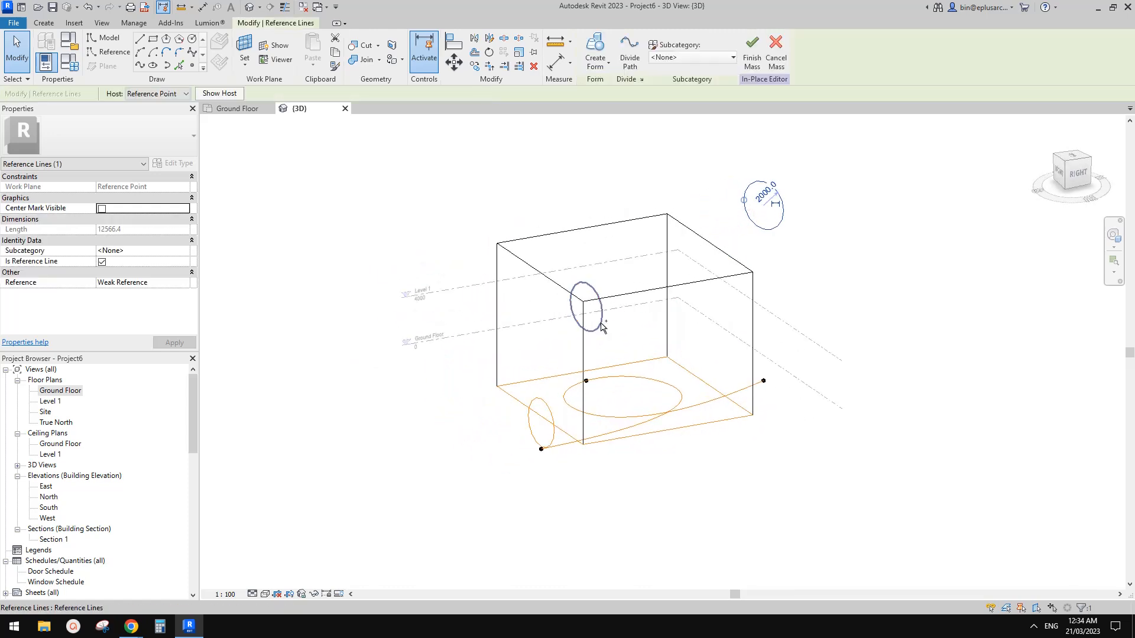
left_click(601, 327, "ctrl")
left_click(550, 421, "ctrl")
left_click(571, 408, "ctrl")
middle_click_drag(632, 383, 666, 409, "shift")
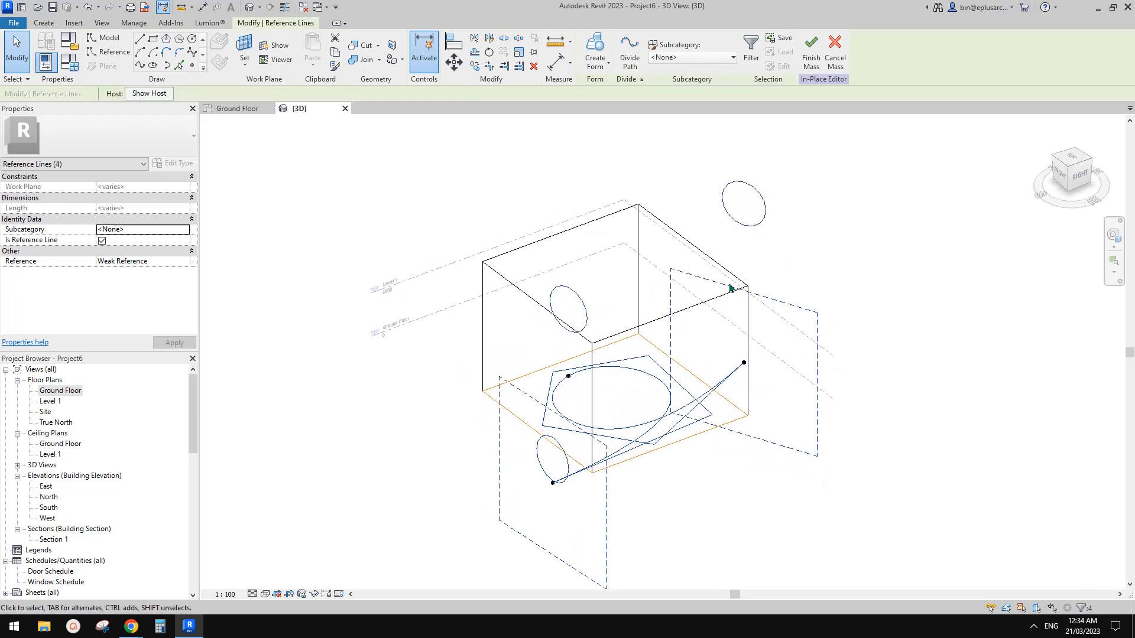
left_click(596, 46)
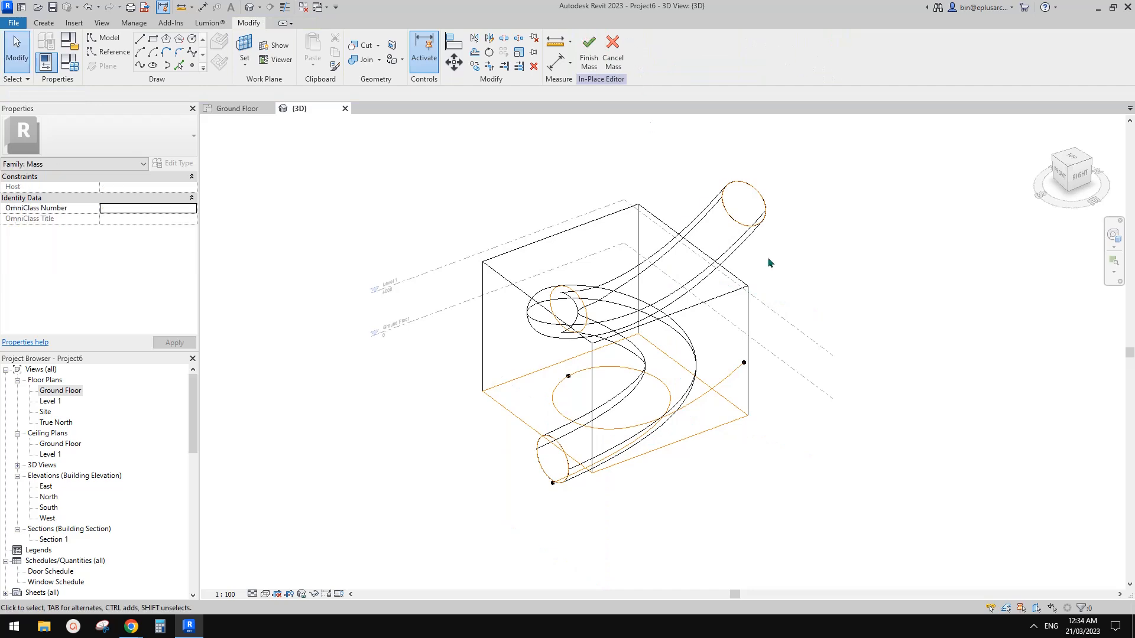
- Display the view shaded with edges and change the curved tube form from Solid to Void
middle_click_drag(818, 301, 883, 308, "shift")
middle_click_drag(826, 351, 902, 362, "shift")
mouse_move(742, 294)
middle_mouse_down()
mouse_move(727, 332)
mouse_move(673, 325)
mouse_move(816, 242)
middle_mouse_up()
key("d")
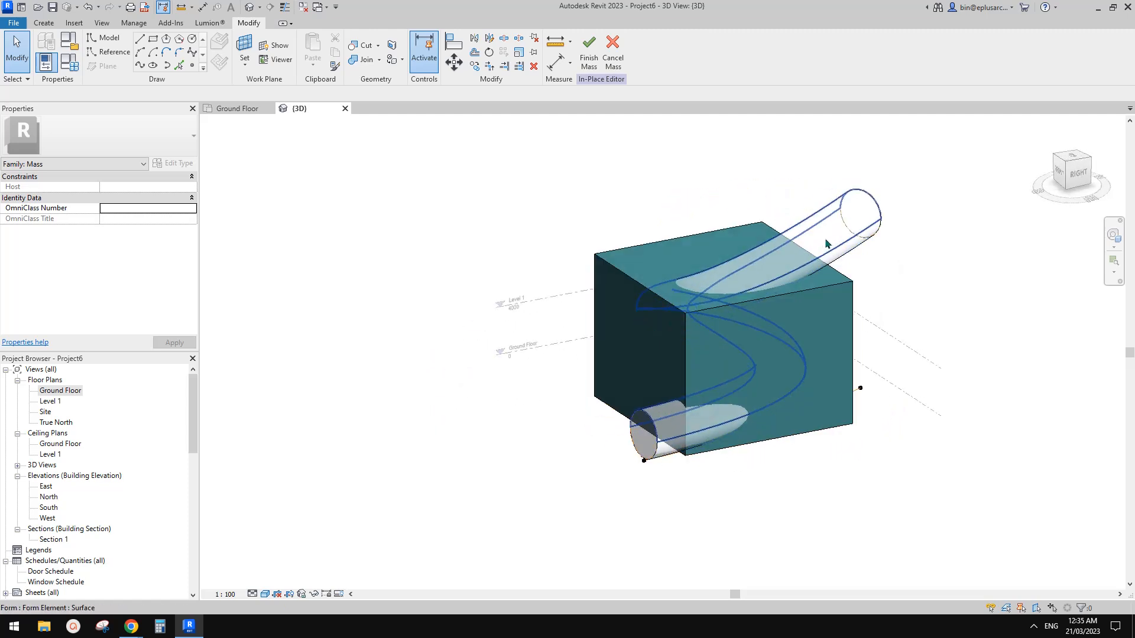
left_click(827, 240)
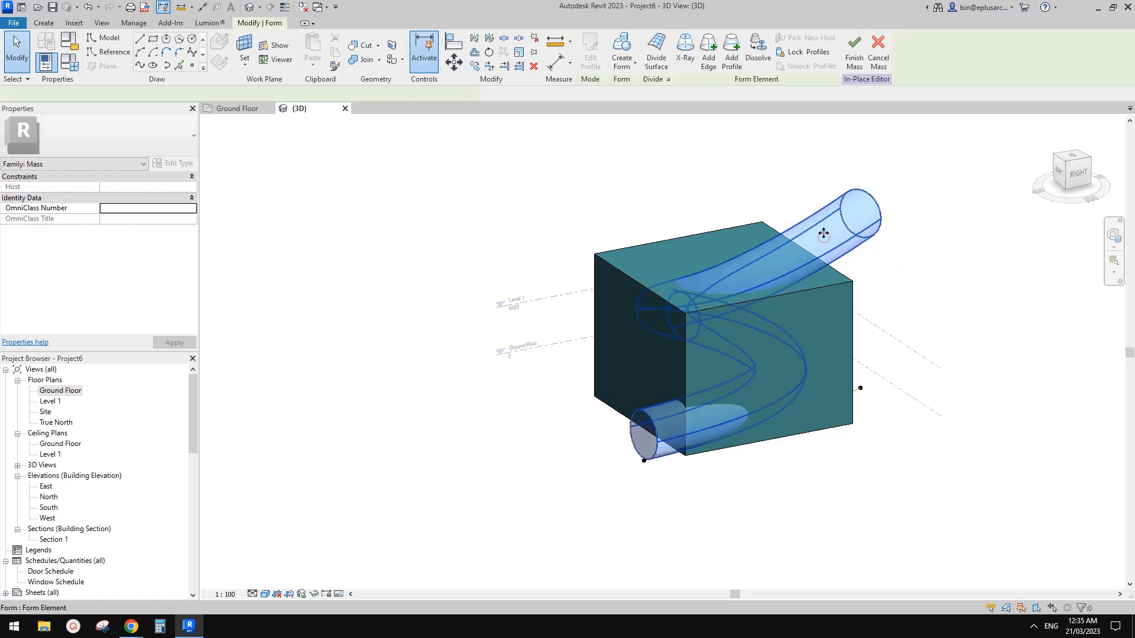
left_click(183, 251)
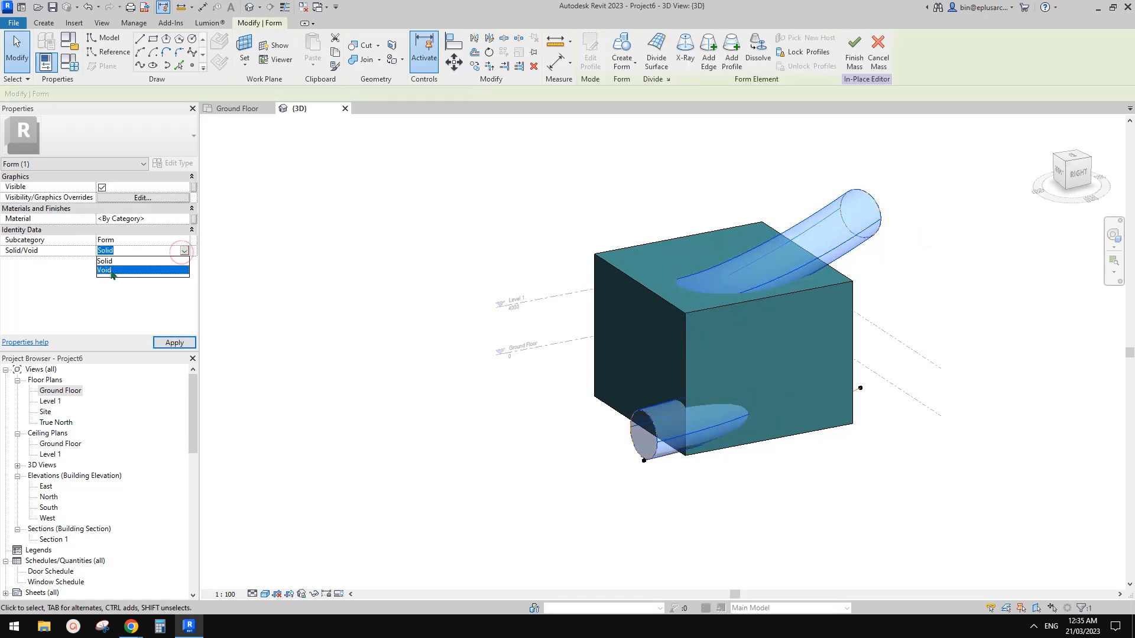
left_click(113, 270)
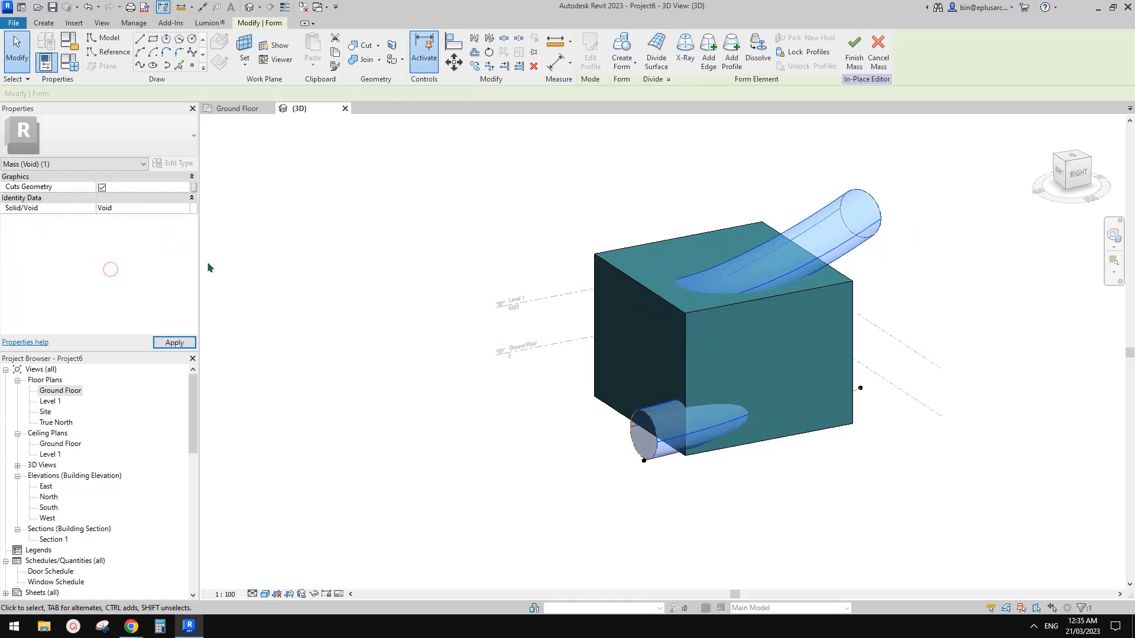
left_click(964, 223)
- Set the radius of the circle at the box's lower front corner to 3000
middle_click_drag(855, 242, 924, 167, "shift")
scroll(766, 288, "up", 1)
middle_click_drag(729, 327, 811, 316, "shift")
middle_click_drag(783, 273, 863, 289, "shift")
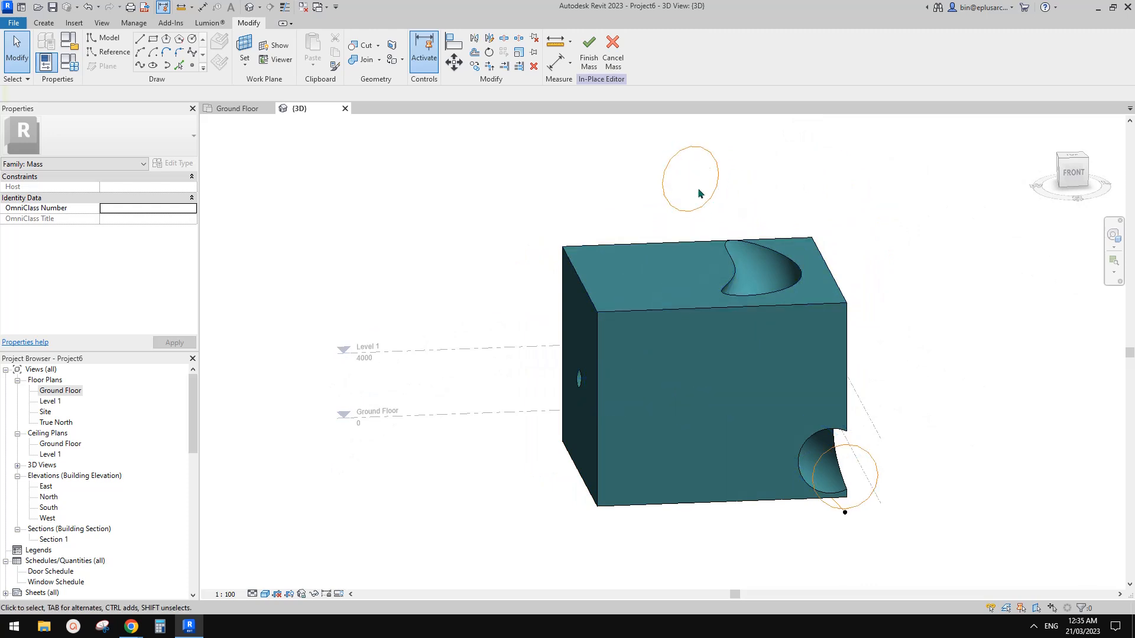
mouse_move(733, 281)
middle_mouse_down("shift")
mouse_move(892, 198)
mouse_move(722, 212)
mouse_move(696, 284)
mouse_move(754, 349)
mouse_move(701, 408)
mouse_move(733, 355)
mouse_move(684, 225)
mouse_move(756, 314)
mouse_move(661, 334)
middle_mouse_up("shift")
left_click(652, 421)
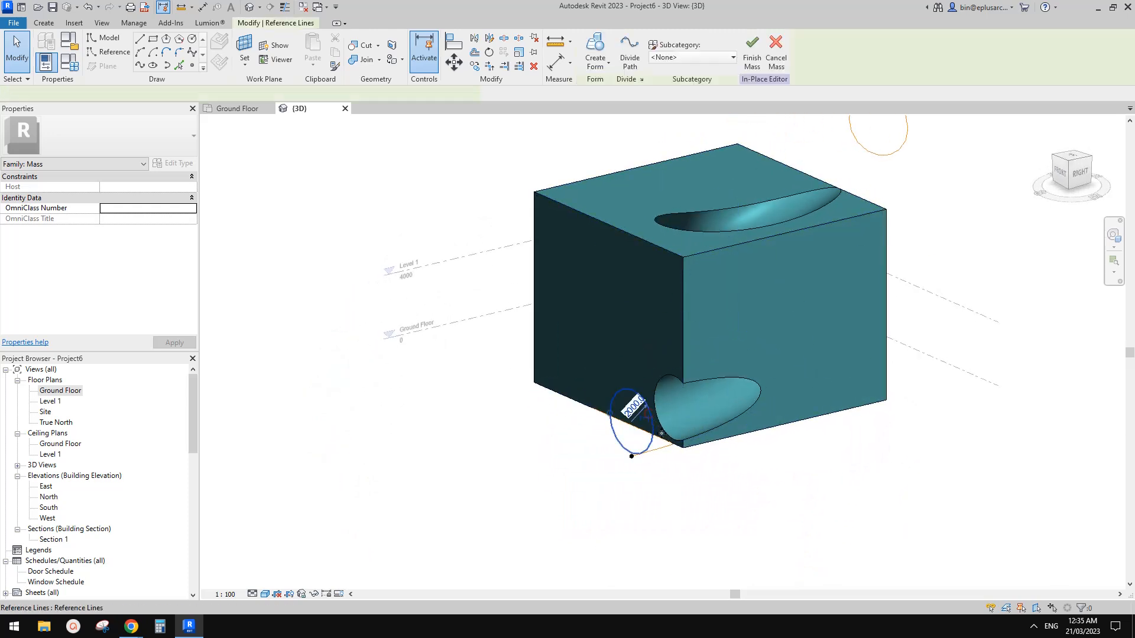
middle_click_drag(654, 421, 730, 409, "shift")
left_click(642, 405)
middle_click_drag(657, 424, 667, 396)
key("Return")
scroll(649, 383, "up", 1)
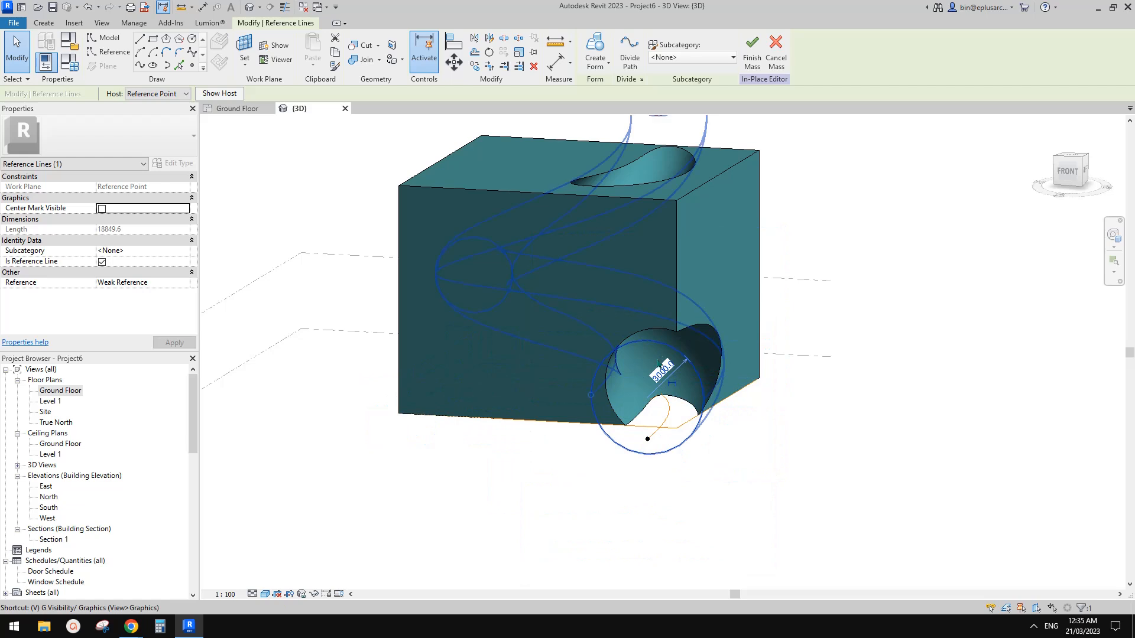
- Move the enlarged lower circle vertically up so that its lowest point meets its reference point
key("Escape")
left_click(656, 351)
key("m")
key("v")
left_click(644, 412)
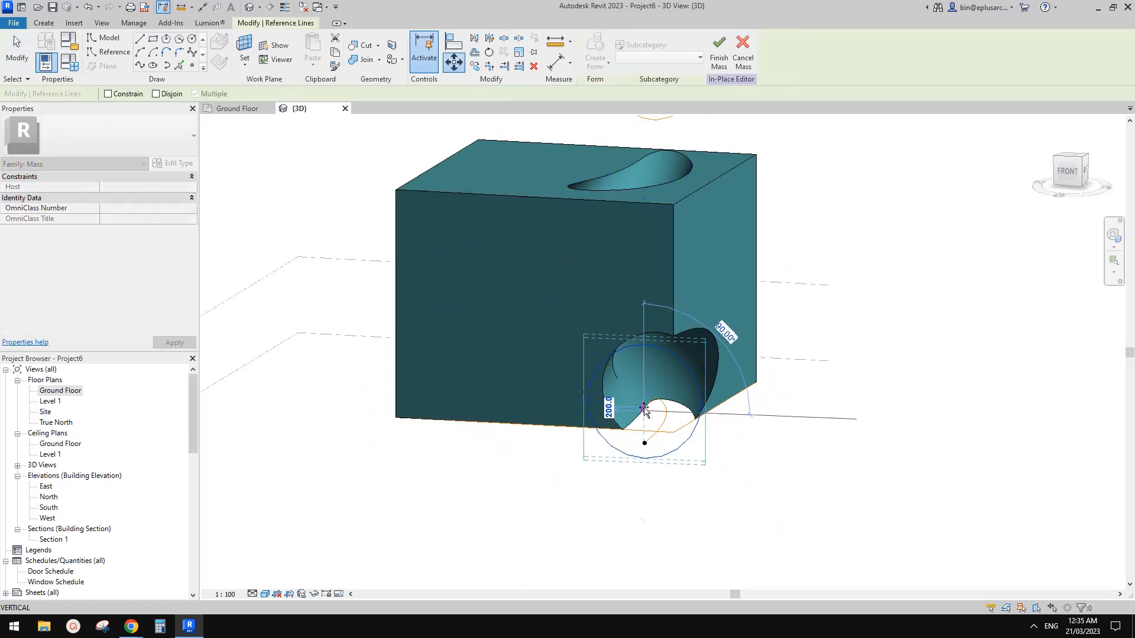
scroll(786, 358, "down", 2)
middle_click_drag(762, 372, 599, 428, "shift")
key("Escape")
mouse_move(649, 364)
middle_mouse_down("shift")
mouse_move(774, 354)
mouse_move(637, 380)
middle_mouse_up("shift")
middle_click_drag(637, 380, 618, 401)
- Switch the view to wireframe and set the radius of the loop's circle to 3000
key("w")
key("f")
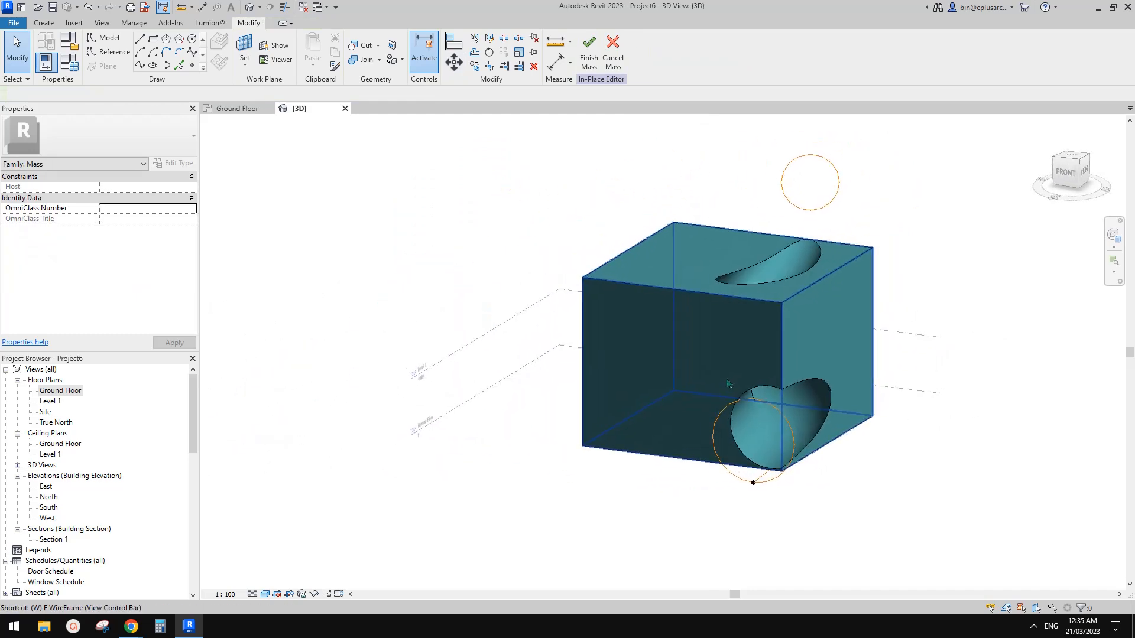
left_click(677, 334)
left_click(643, 322)
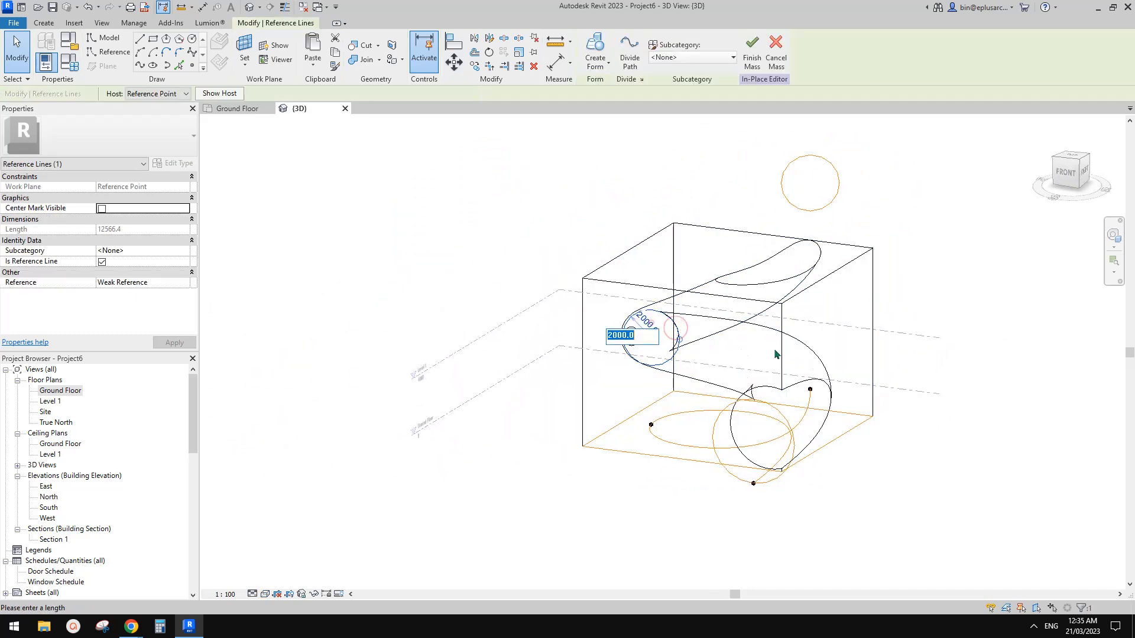
type("3000")
key("Return")
- Set the radius of the raised circle above the box to 3000 and return the view to shaded with edges
middle_click_drag(750, 319, 724, 377)
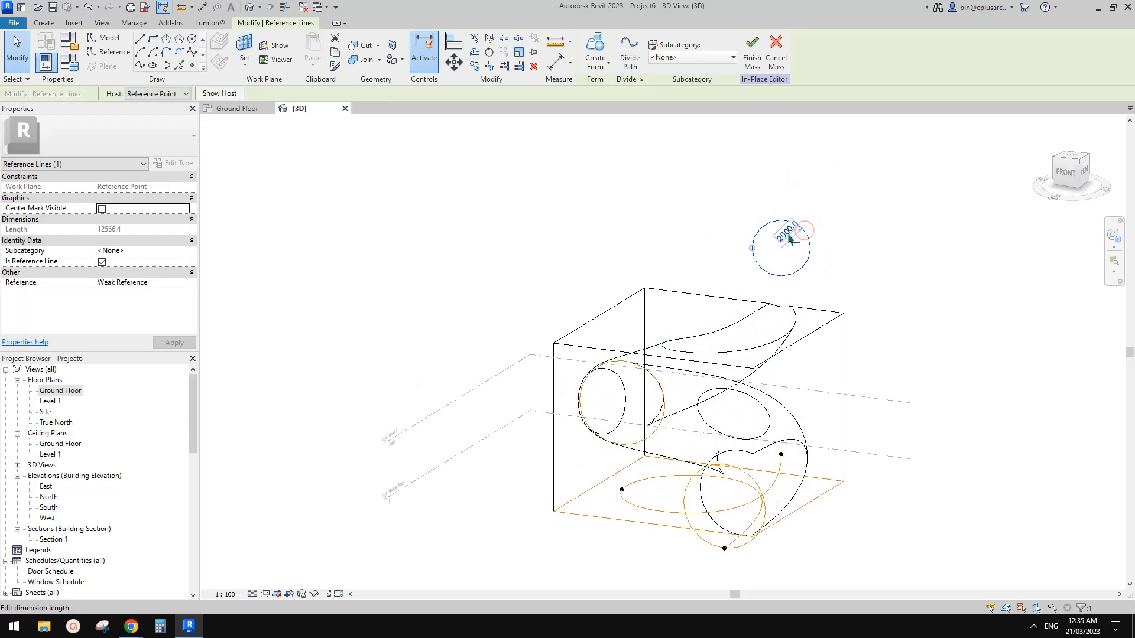
left_click(788, 234)
type("3000")
key("Return")
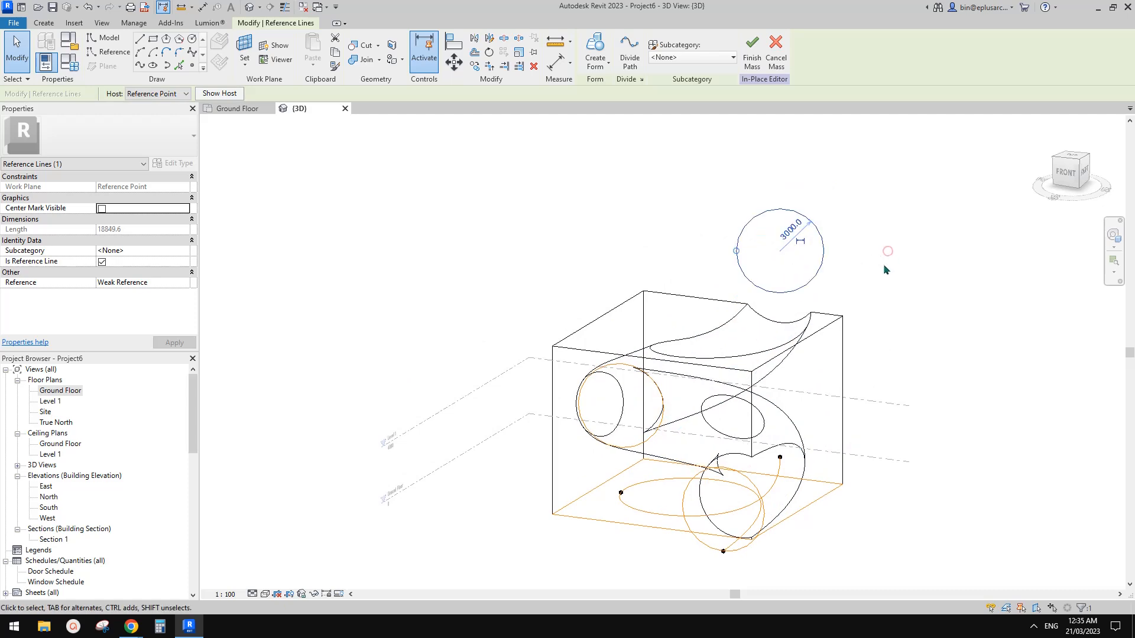
left_click(885, 277)
scroll(884, 282, "down", 3)
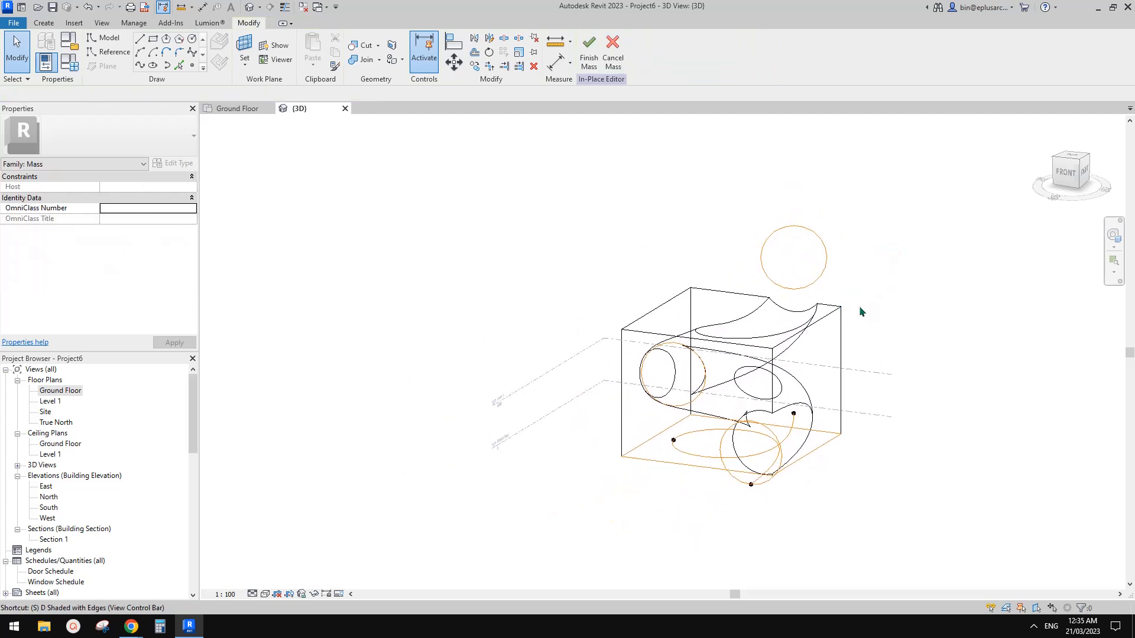
key("d")
mouse_move(867, 310)
middle_mouse_down("shift")
mouse_move(766, 361)
mouse_move(798, 499)
mouse_move(798, 154)
mouse_move(867, 157)
mouse_move(821, 187)
mouse_move(786, 248)
mouse_move(920, 190)
mouse_move(1059, 243)
mouse_move(919, 273)
mouse_move(970, 266)
mouse_move(874, 312)
mouse_move(827, 284)
middle_mouse_up("shift")
scroll(836, 313, "up", 1)
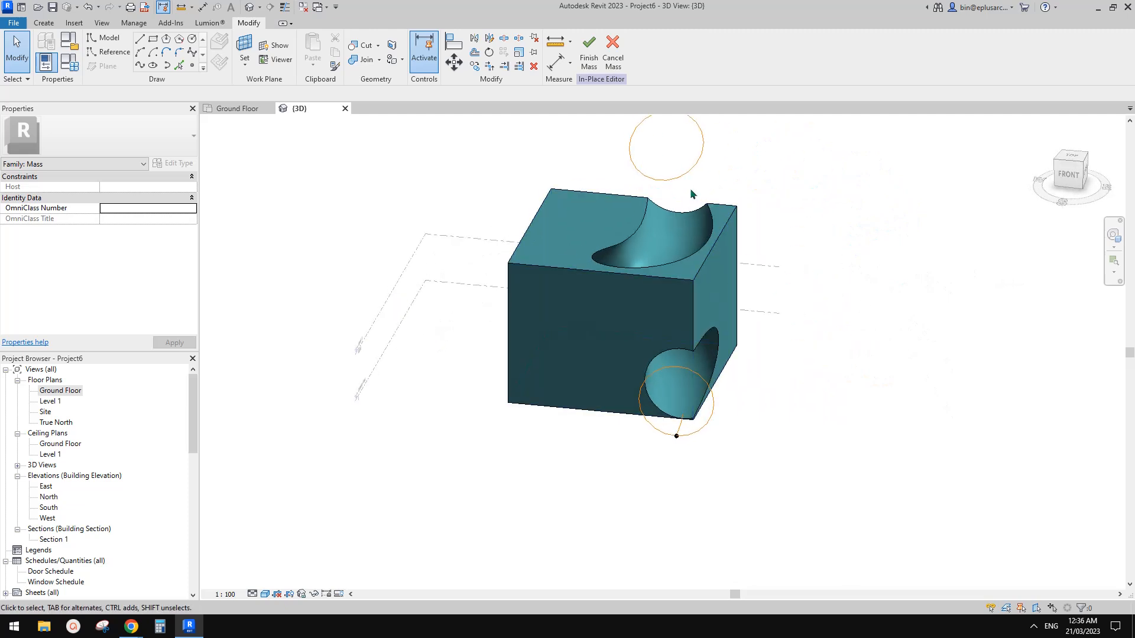
- Switch back to wireframe and set the radius of the loop's circle to 4000
left_click(681, 174)
middle_click_drag(681, 184, 755, 213)
key("Escape")
key("w")
key("f")
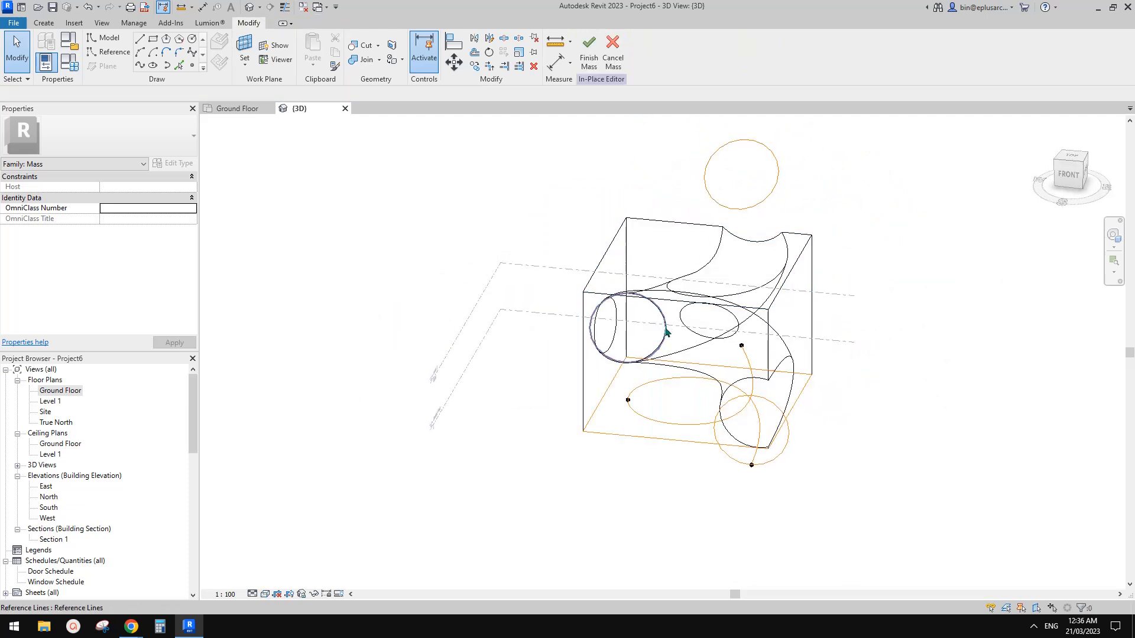
left_click(672, 329)
type("4000")
left_click(530, 238)
- Display the view shaded with edges and inspect the openings the void cuts through the box
middle_click_drag(582, 316, 620, 296, "shift")
key("s")
key("d")
mouse_move(737, 292)
middle_mouse_down("shift")
mouse_move(640, 269)
mouse_move(534, 276)
mouse_move(476, 383)
mouse_move(646, 263)
mouse_move(618, 271)
mouse_move(734, 413)
mouse_move(780, 392)
middle_mouse_up("shift")
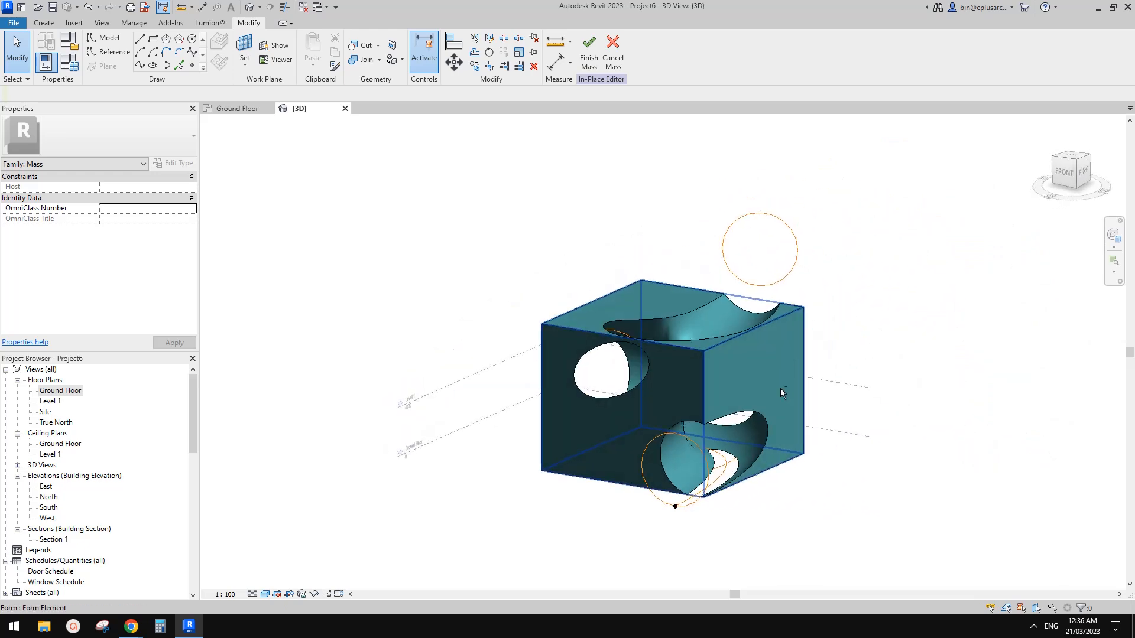
scroll(726, 473, "up", 3)
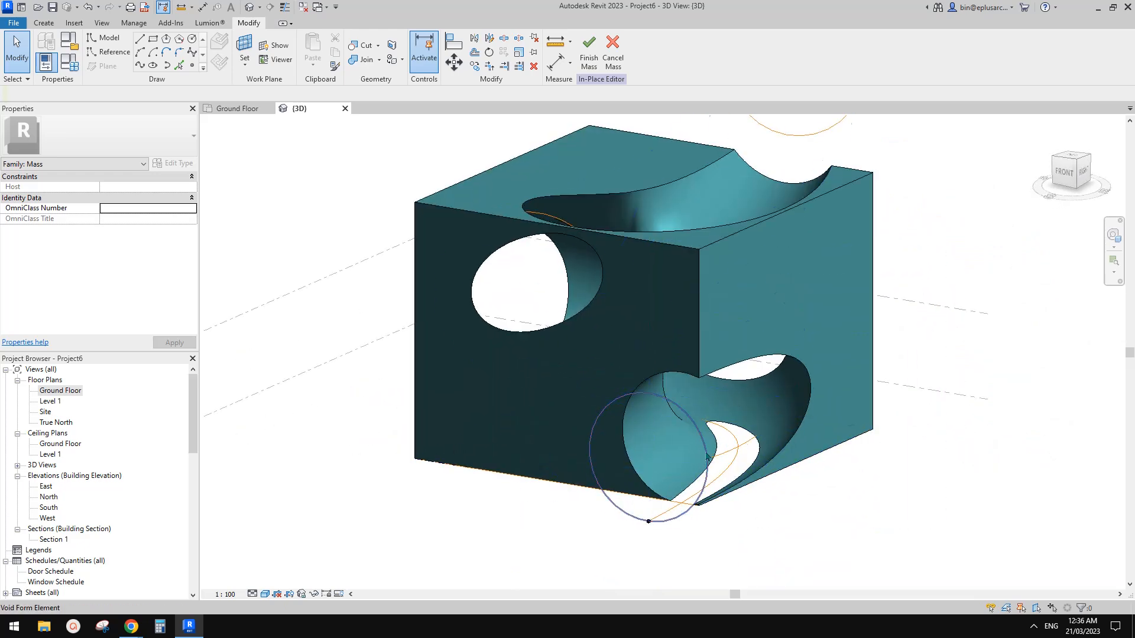
- Move the circle at the box's lower front corner vertically up by about 300
left_click(768, 447)
middle_click_drag(767, 448, 740, 459, "shift")
key("m")
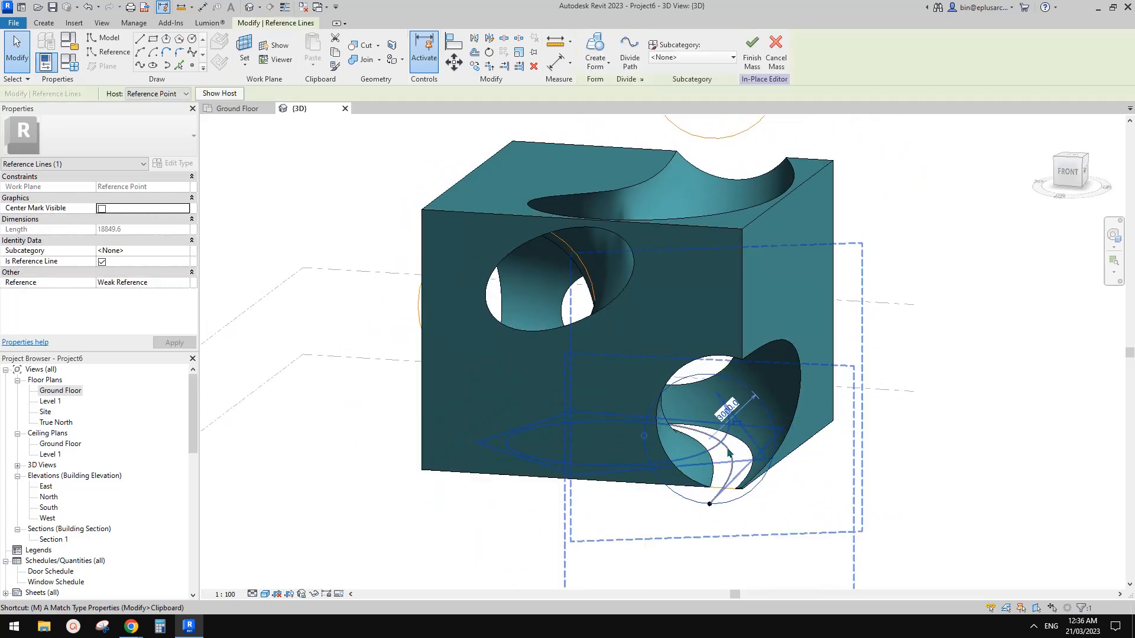
left_click(903, 362)
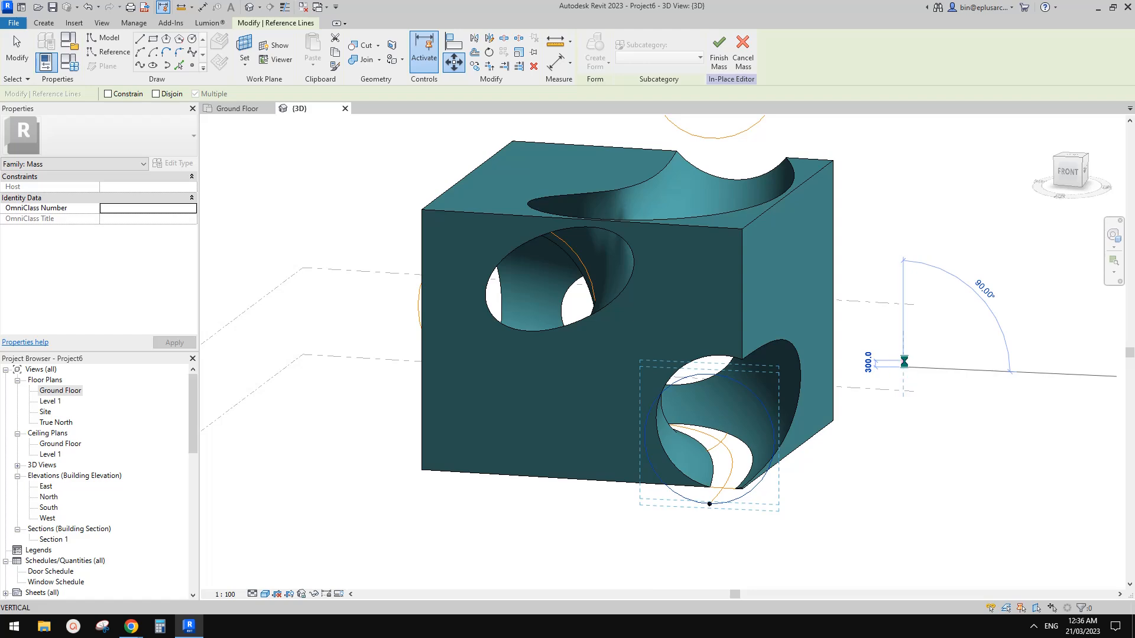
middle_click_drag(798, 414, 736, 429, "shift")
scroll(751, 432, "down", 4)
key("Escape")
- Switch to wireframe and pull the two spline control points nearest the box's back face inward to shrink the loop
middle_click_drag(813, 404, 587, 417, "shift")
scroll(922, 473, "up", 3)
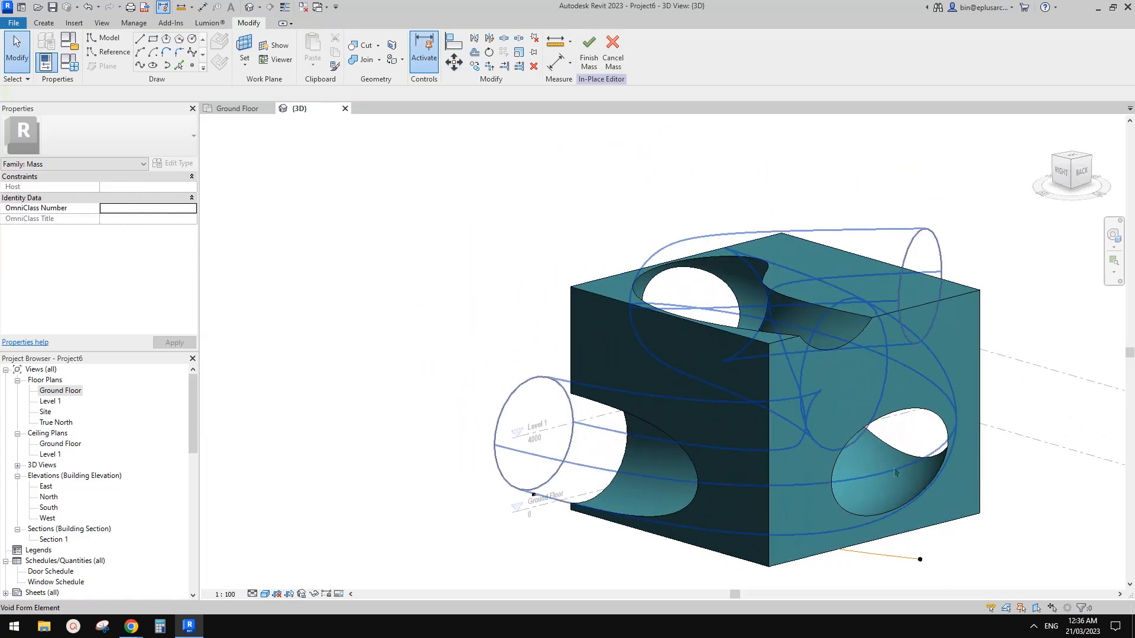
scroll(892, 487, "down", 3)
middle_click_drag(892, 488, 799, 495, "shift")
left_click(826, 467)
left_click(846, 501)
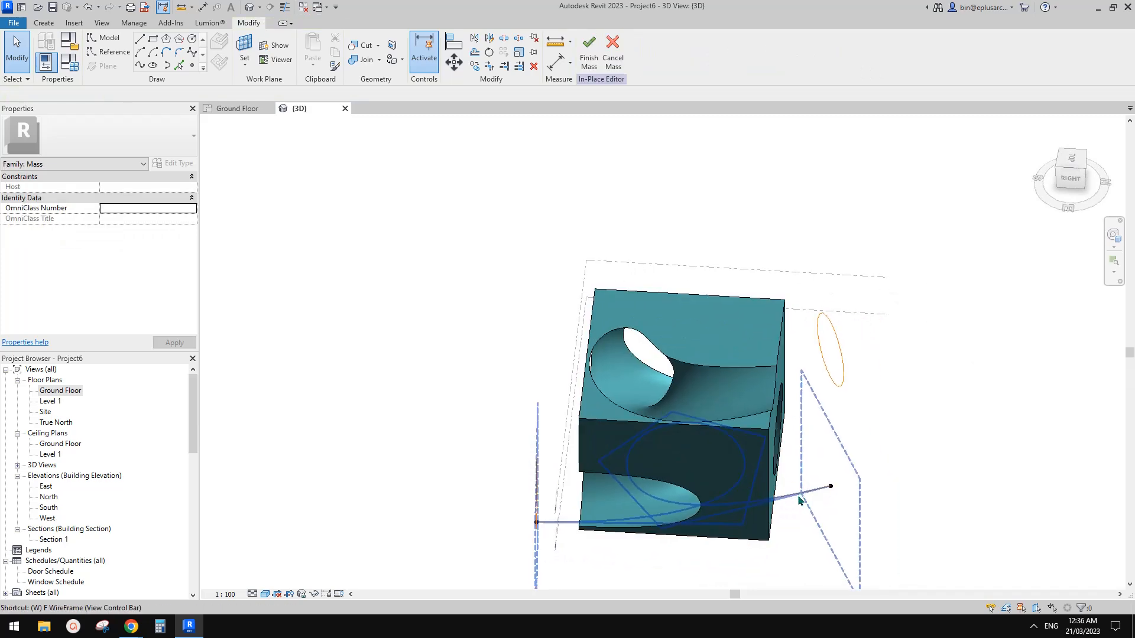
key("f")
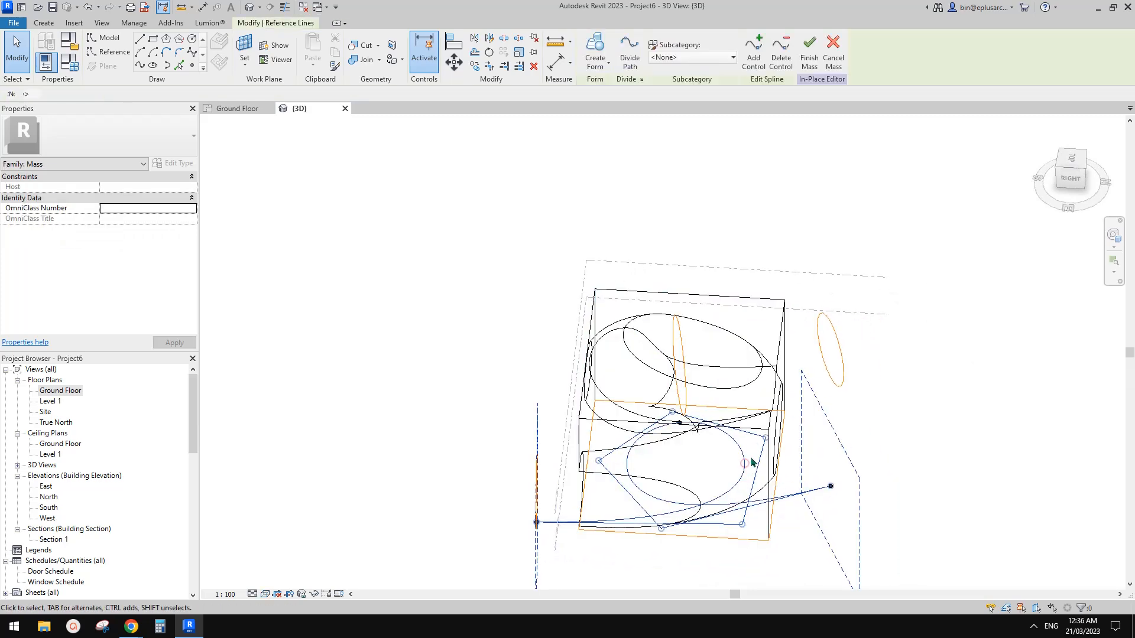
left_click(748, 466)
scroll(756, 452, "up", 2)
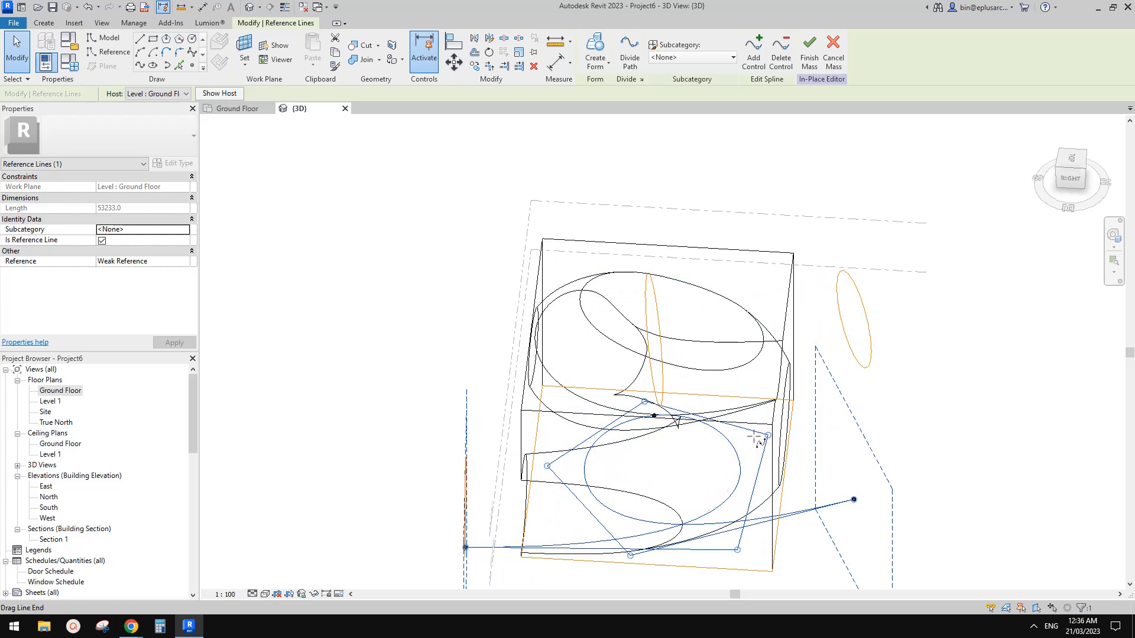
left_click_drag(755, 438, 754, 437)
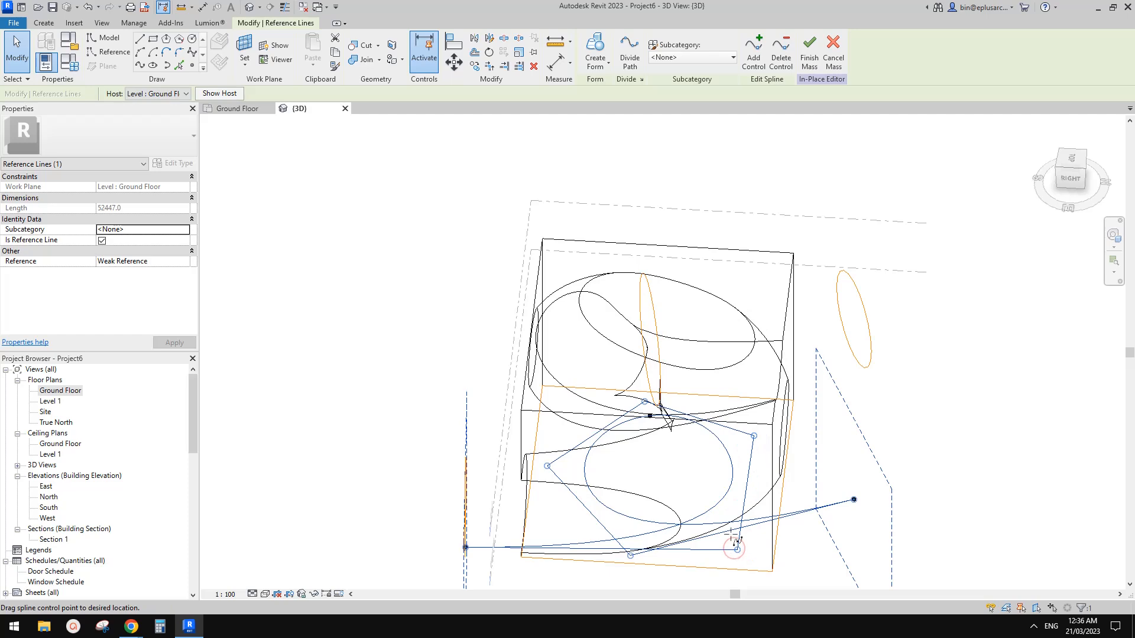
left_click_drag(735, 541, 727, 529)
left_click_drag(752, 436, 740, 437)
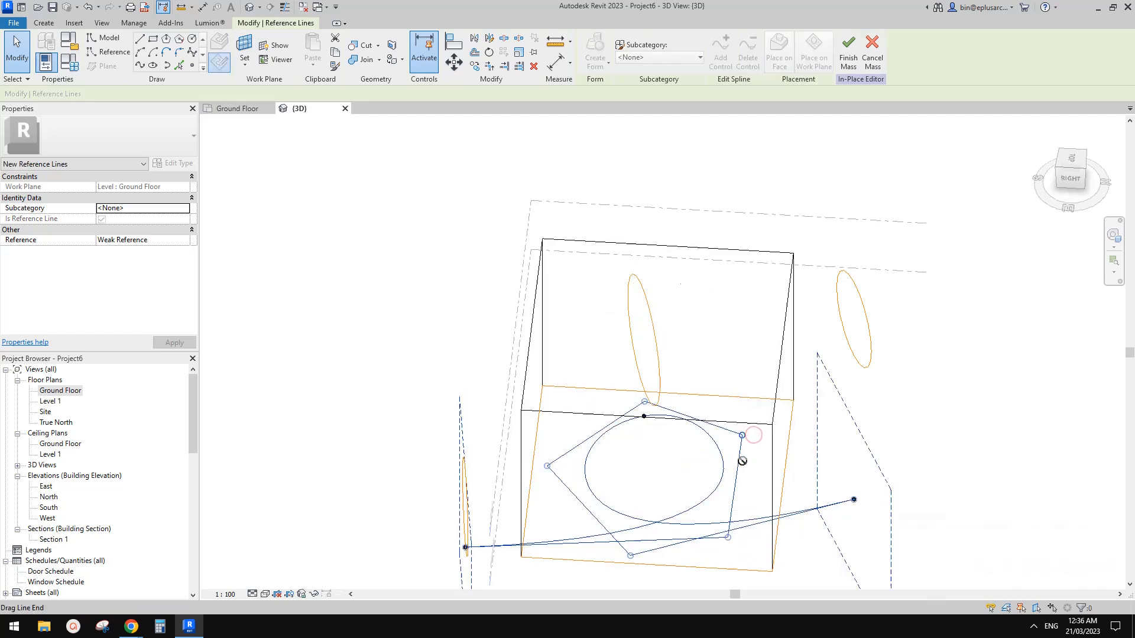
key("Escape")
- Shift the same two spline control points further to tighten the loop
scroll(740, 509, "up", 3)
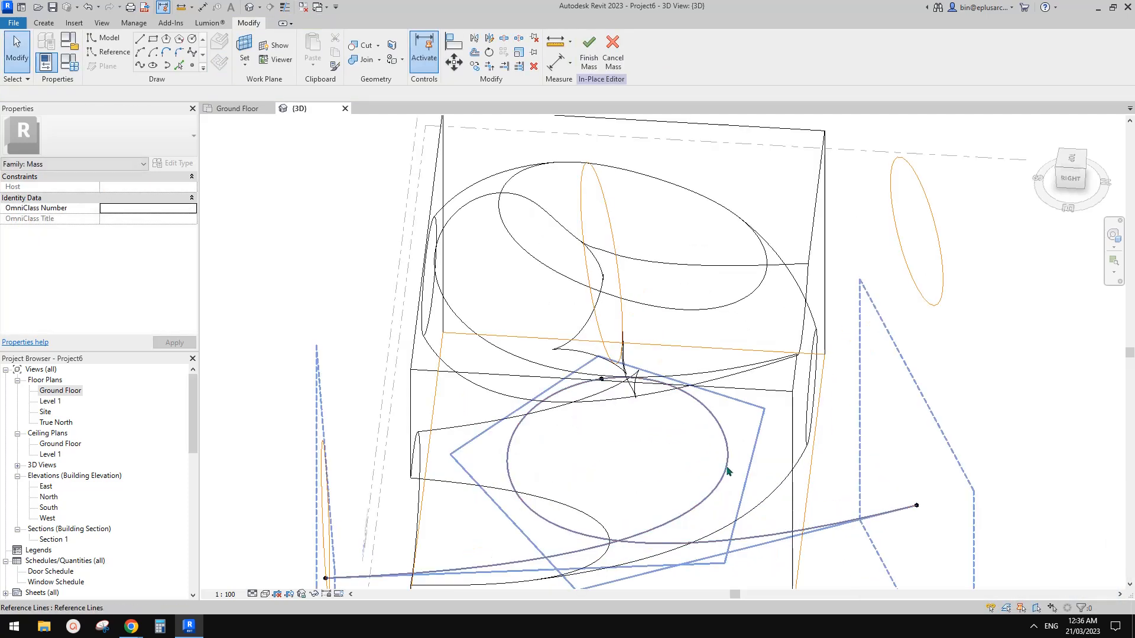
left_click_drag(731, 528, 731, 499)
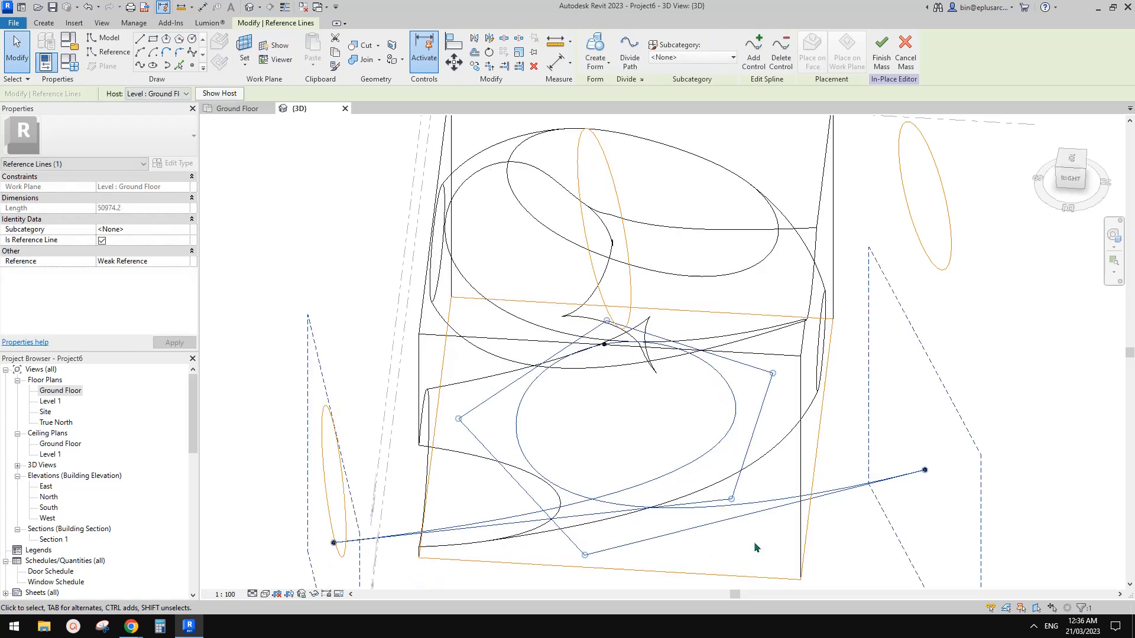
mouse_move(771, 375)
left_mouse_down()
mouse_move(755, 374)
mouse_move(752, 410)
mouse_move(754, 359)
left_mouse_up()
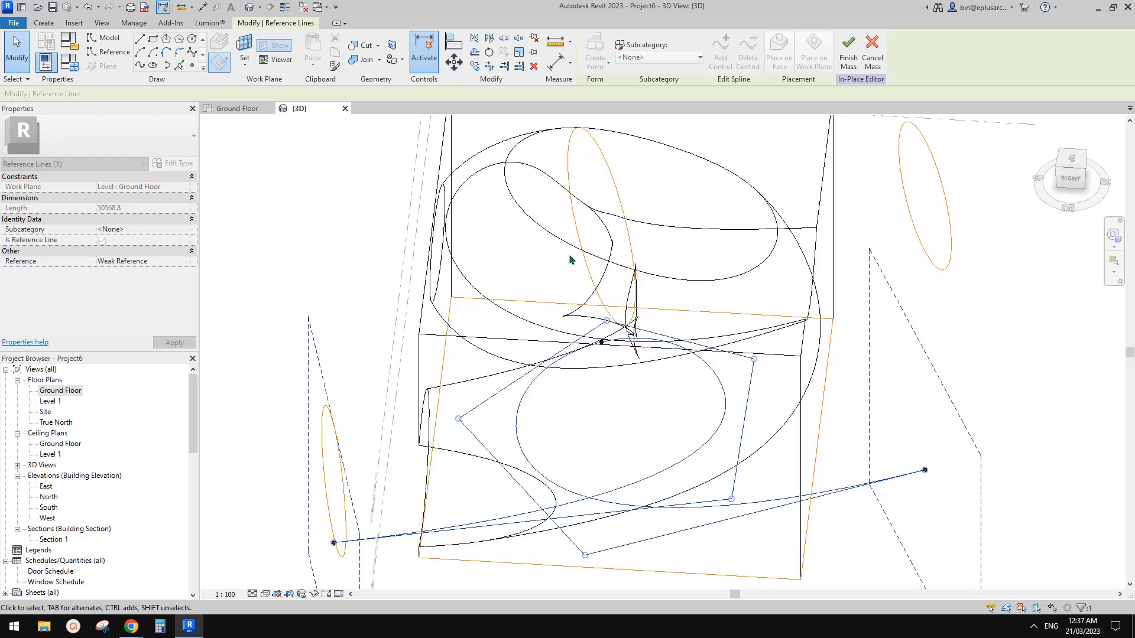
- Try to pull the spline control point on the box's left edge inward to narrow the loop
scroll(672, 287, "down", 1)
middle_click_drag(739, 357, 711, 412, "shift")
key("Escape")
left_click(747, 401)
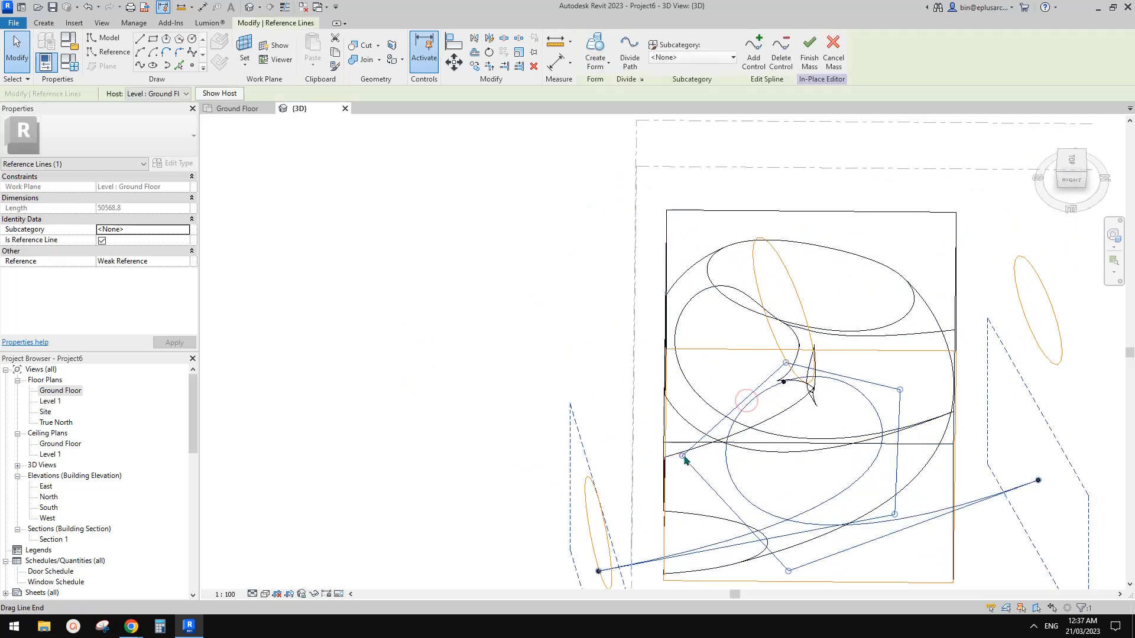
left_click_drag(694, 454, 724, 447)
key("Escape")
- Try to reduce the radius of the middle circle on the spline's loop to 3500
middle_click_drag(727, 408, 744, 308, "shift")
left_click(725, 331)
left_click(679, 330)
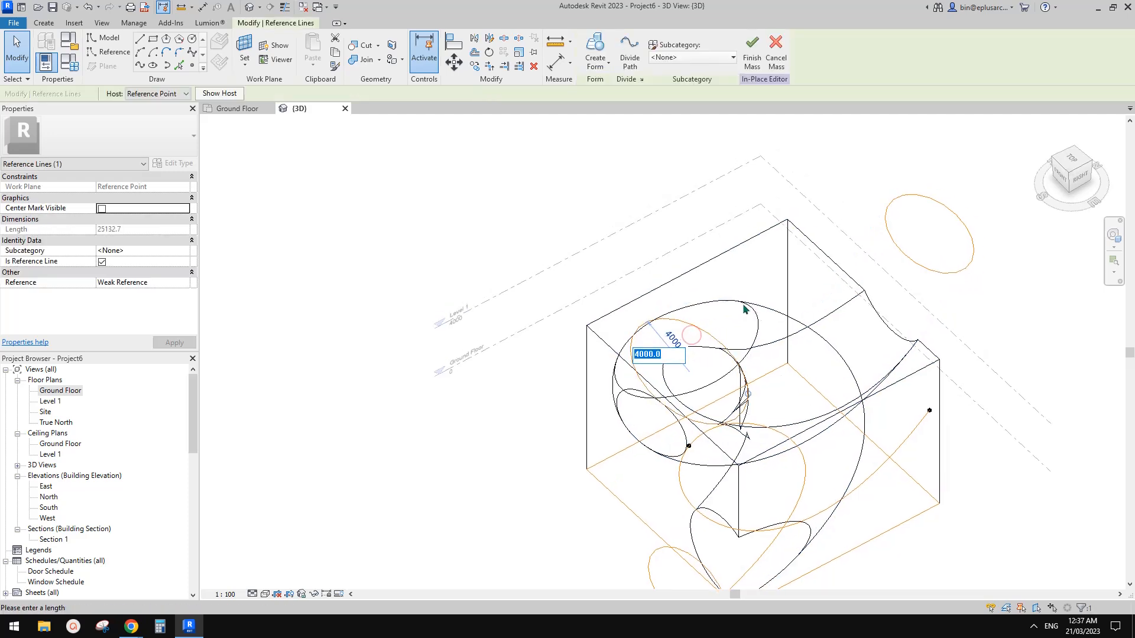
key("Return")
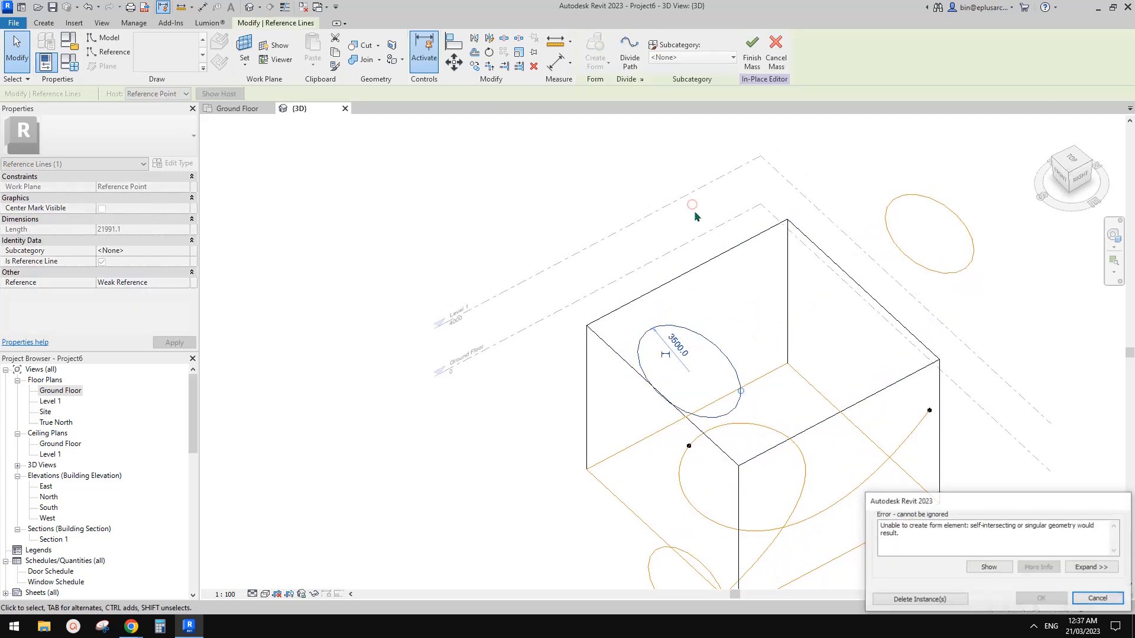
middle_click_drag(694, 208, 717, 325, "shift")
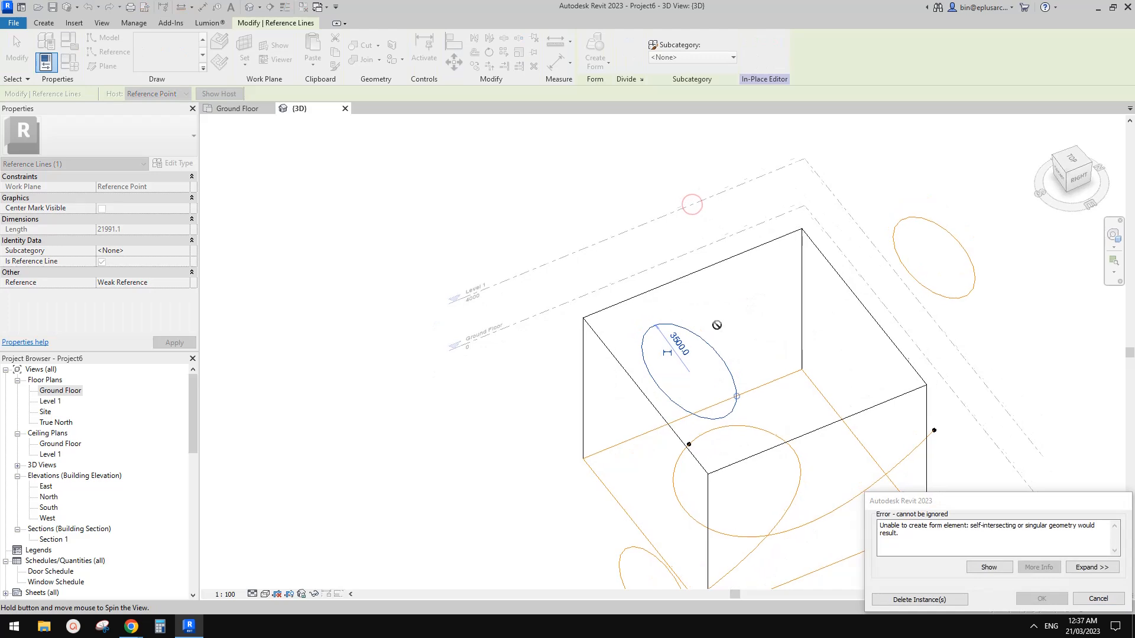
left_click(1099, 599)
middle_click_drag(768, 331, 800, 279, "shift")
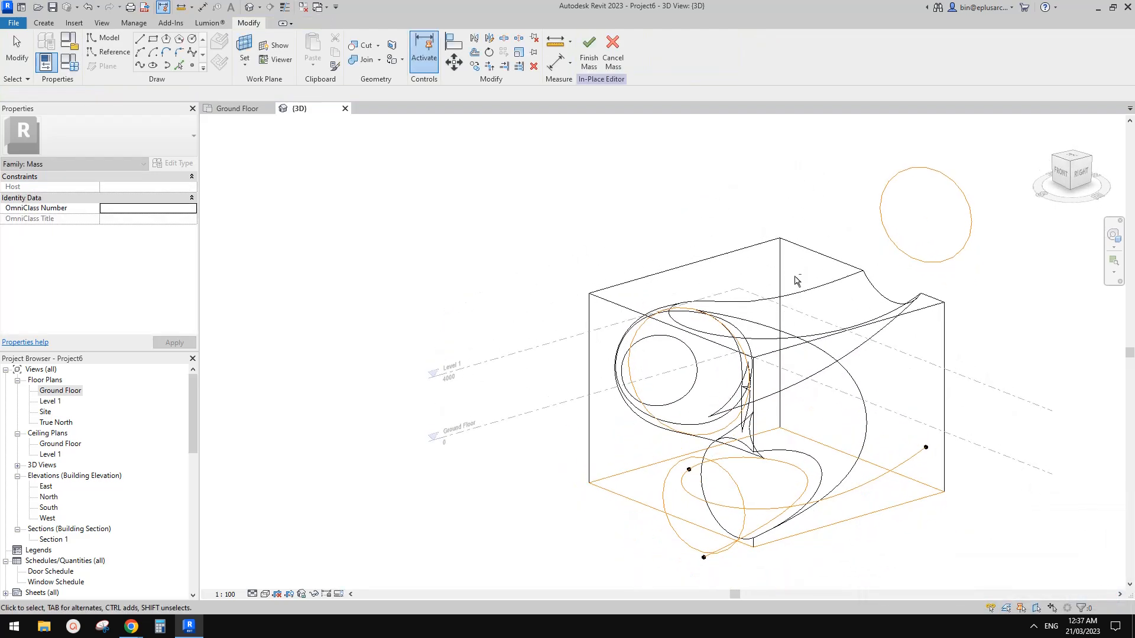
- Try to reduce the radius of the same middle circle to 3800
middle_click_drag(718, 328, 735, 313, "shift")
left_click(710, 312)
left_click(681, 334)
type("3800")
key("Return")
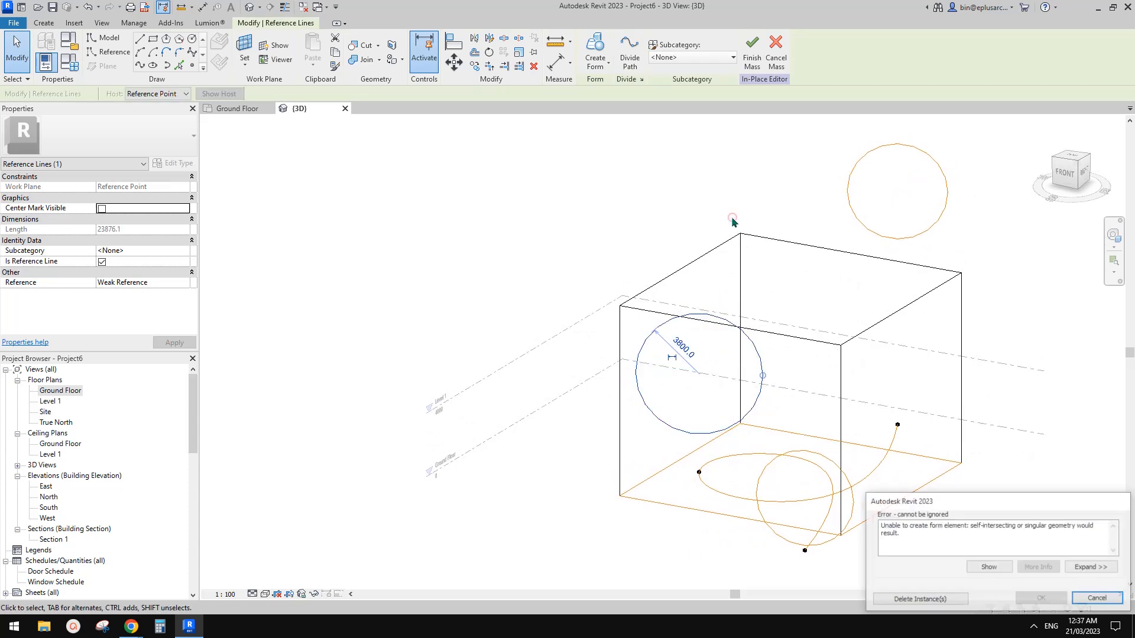
key("Escape")
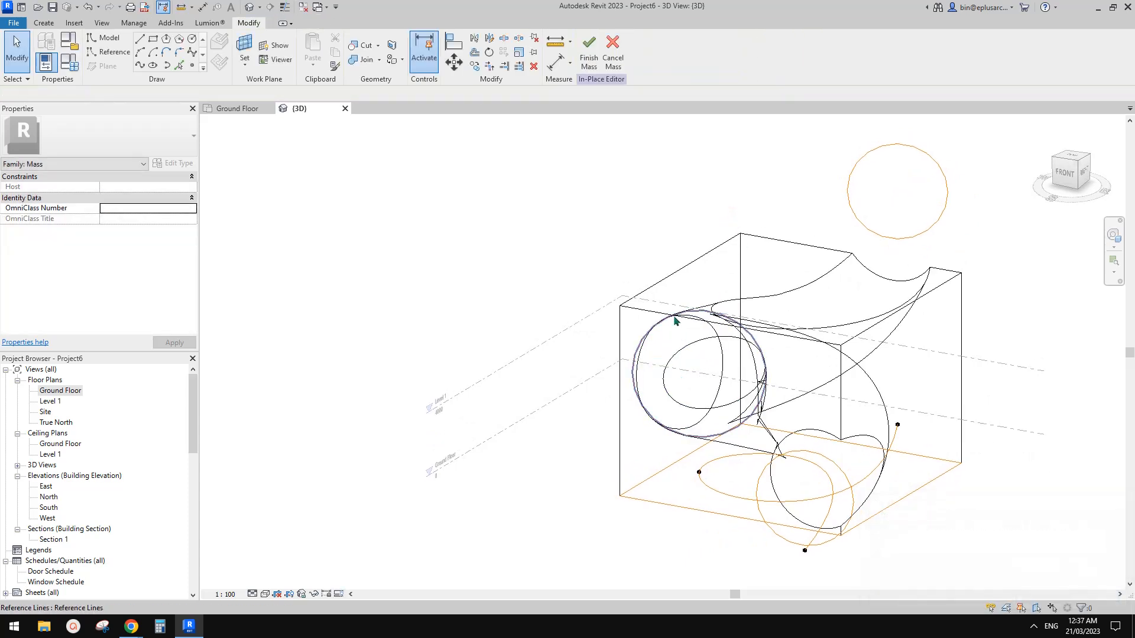
- Display the mass shaded and examine the void's openings in the top and front faces of the box
left_click(735, 353)
middle_click_drag(736, 354, 942, 341, "shift")
scroll(802, 409, "up", 1)
left_click(803, 410)
middle_click_drag(803, 410, 737, 463, "shift")
mouse_move(753, 413)
middle_mouse_down("shift")
mouse_move(701, 443)
mouse_move(686, 417)
mouse_move(653, 418)
mouse_move(629, 398)
mouse_move(734, 481)
mouse_move(680, 425)
mouse_move(739, 455)
mouse_move(946, 471)
mouse_move(851, 390)
mouse_move(820, 309)
mouse_move(730, 371)
mouse_move(762, 364)
mouse_move(602, 456)
mouse_move(704, 404)
mouse_move(719, 419)
middle_mouse_up("shift")
key("d")
scroll(719, 411, "up", 2)
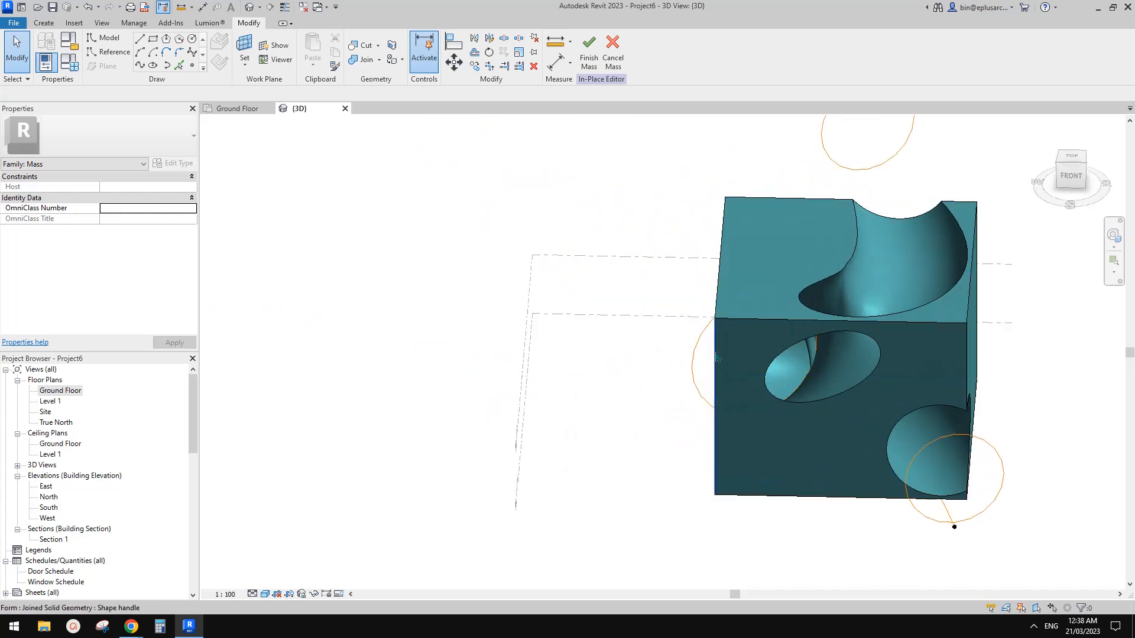
- Set the radius of the circle protruding from the box's left side to 3000
middle_click_drag(702, 333, 638, 351)
left_click(638, 351)
left_click(674, 353)
middle_click_drag(721, 393, 717, 406)
type("3000")
key("Return")
middle_click_drag(591, 322, 507, 580, "shift")
key("Escape")
- In wireframe, pull the upper-left and left control points of the spline slightly inward, then review the shaded mass
middle_click_drag(627, 504, 702, 526, "shift")
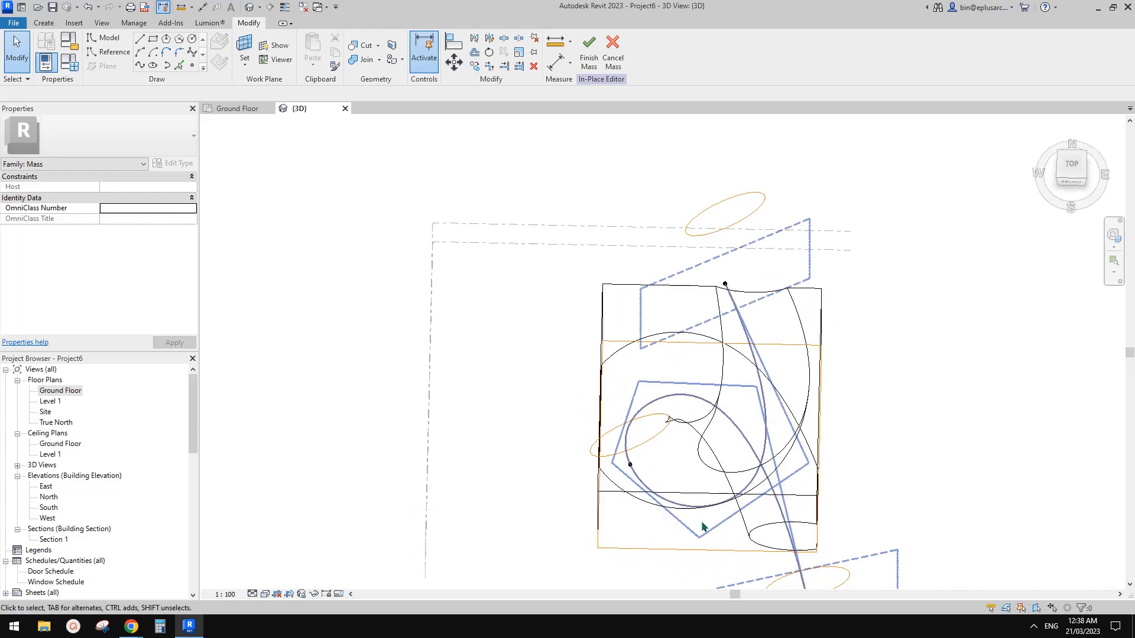
left_click(654, 382)
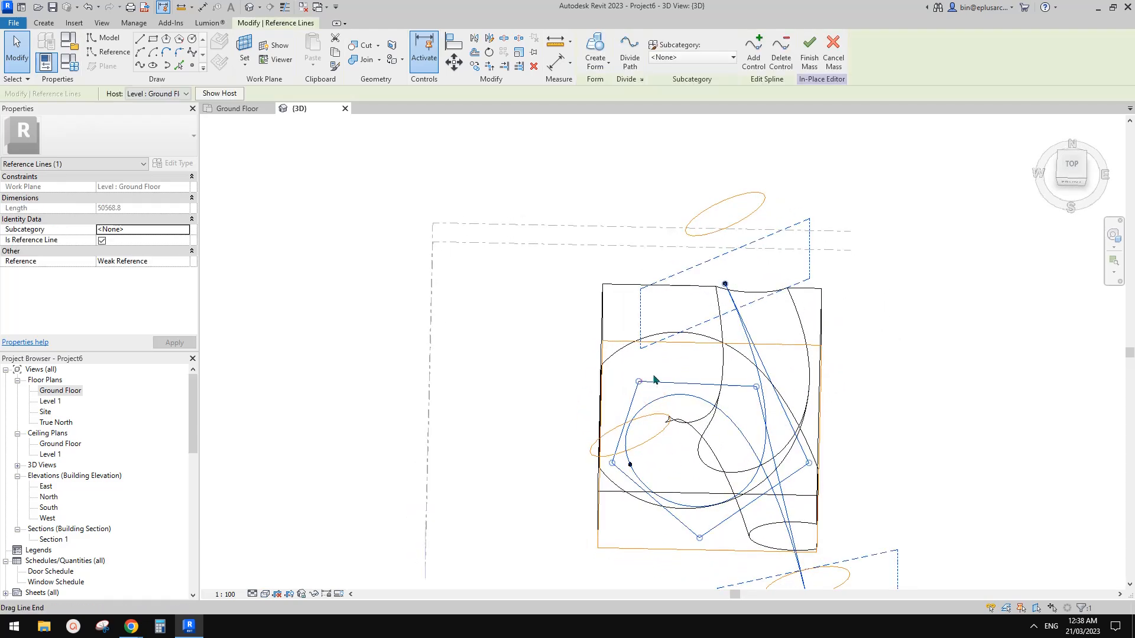
left_click_drag(668, 371, 668, 369)
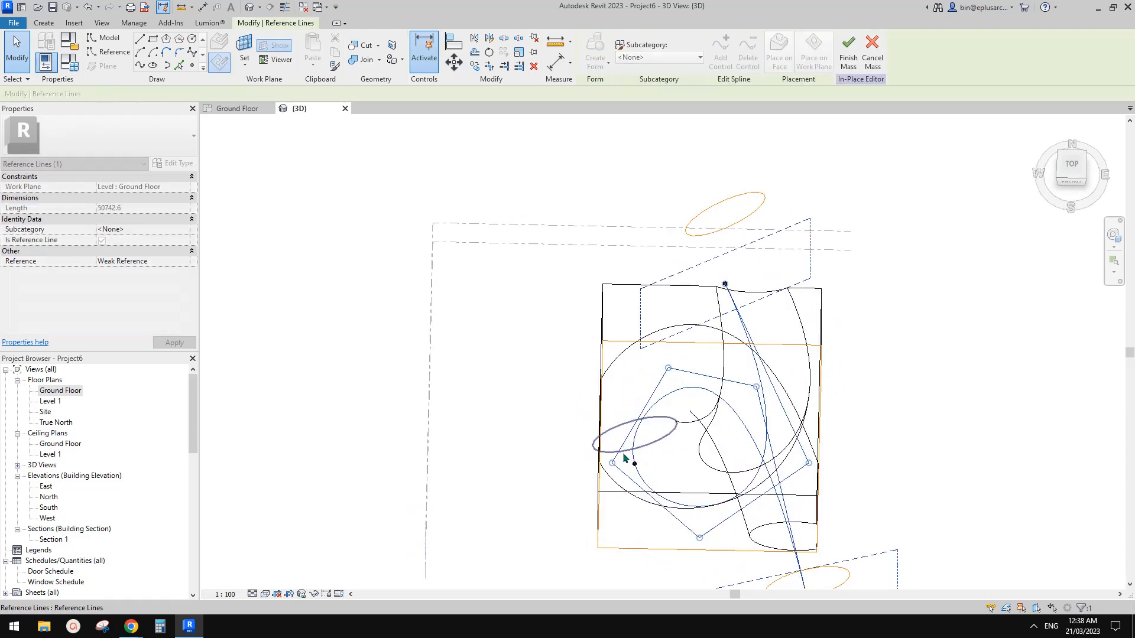
left_click_drag(629, 453, 634, 448)
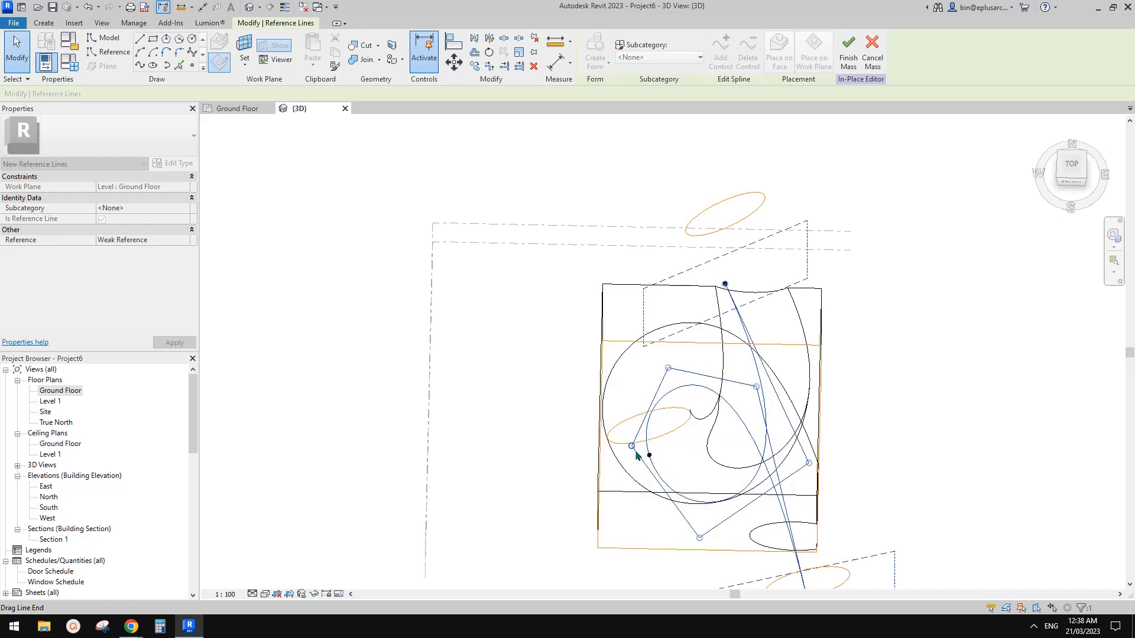
left_click(612, 483)
mouse_move(609, 494)
middle_mouse_down("shift")
mouse_move(738, 289)
mouse_move(410, 284)
mouse_move(236, 433)
mouse_move(400, 469)
mouse_move(562, 471)
mouse_move(737, 396)
middle_mouse_up("shift")
mouse_move(741, 356)
middle_mouse_down()
mouse_move(713, 327)
mouse_move(725, 354)
middle_mouse_up()
- Set the radius of the circle behind the box's upper back edge to 4000 and finish the in-place mass
left_click(808, 215)
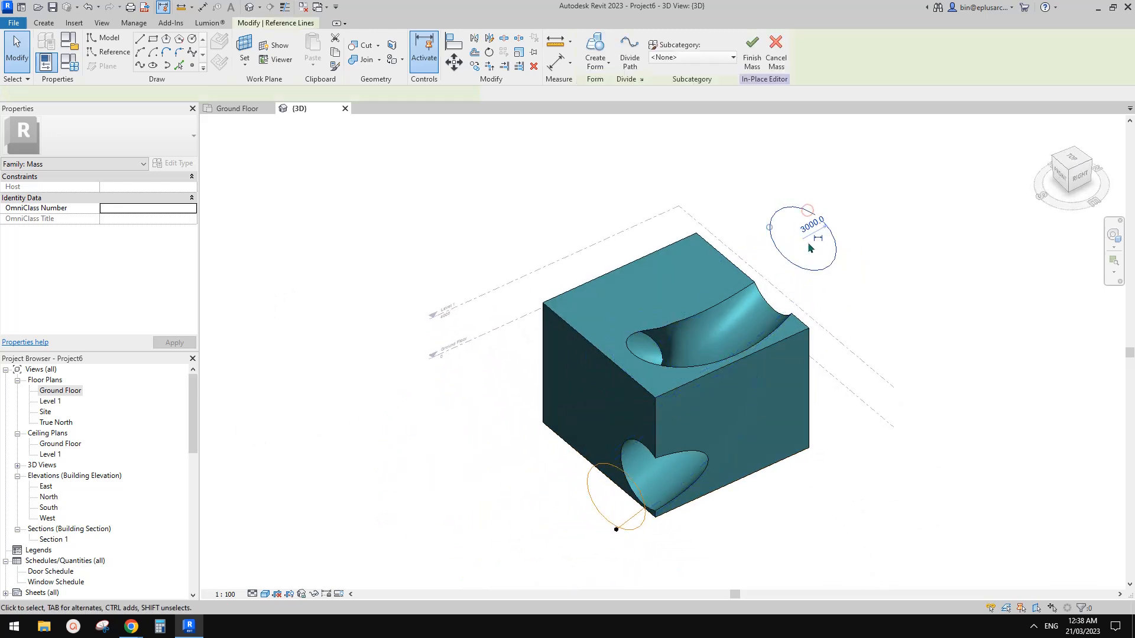
left_click(795, 225)
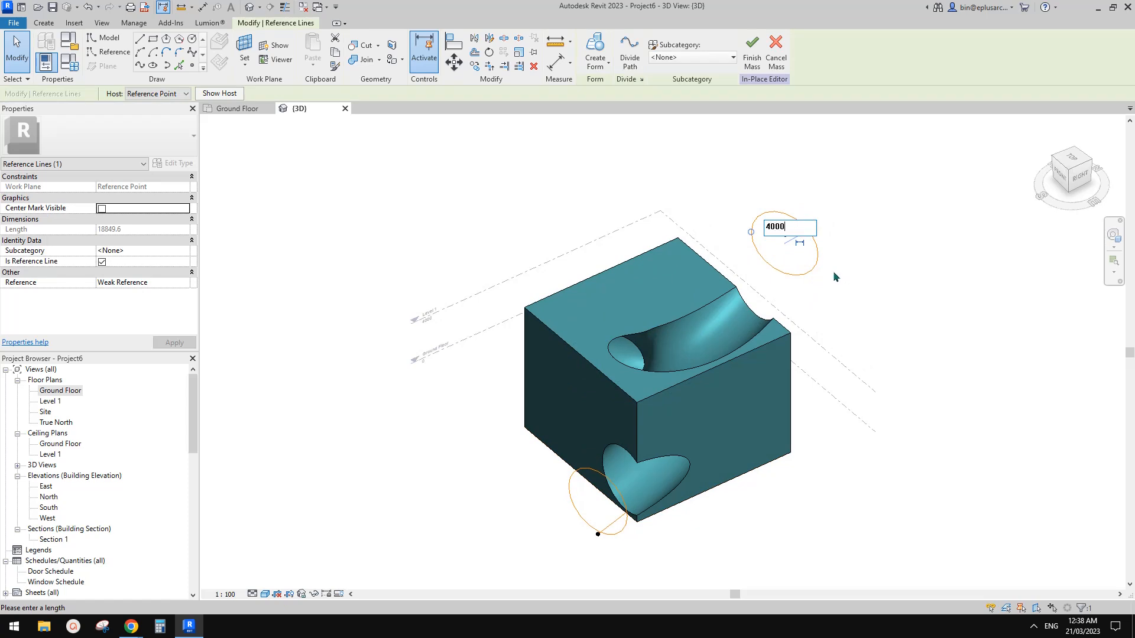
left_click(901, 285)
left_click(897, 287)
scroll(890, 304, "down", 1)
middle_click_drag(877, 322, 797, 301, "shift")
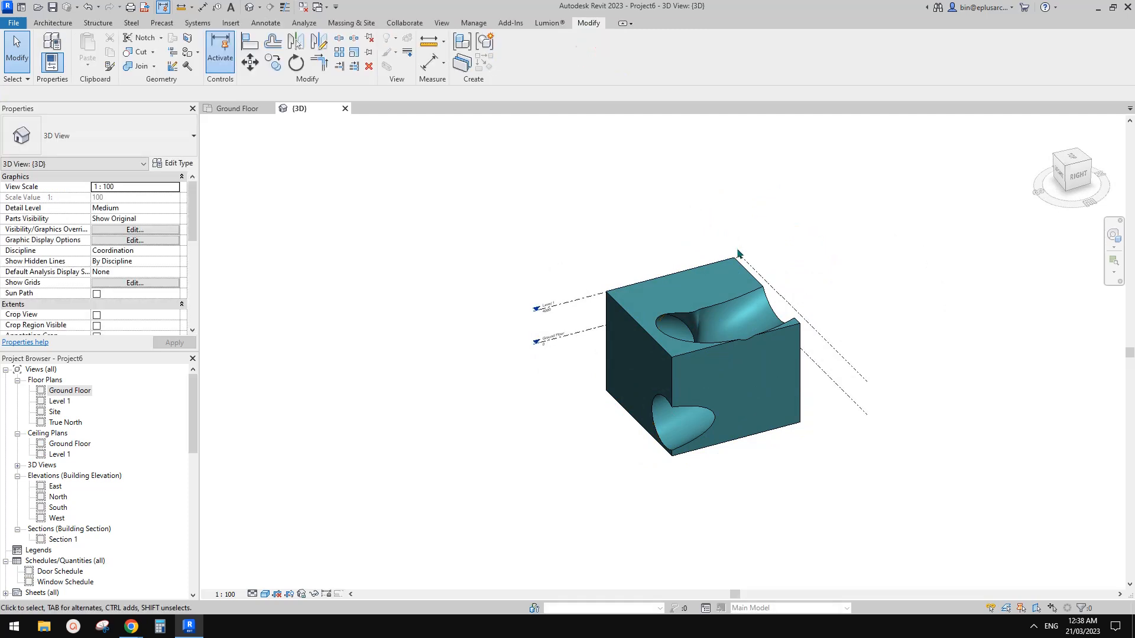
- Delete the Level 1 level at elevation 4000 and open the South elevation view
scroll(712, 316, "down", 1)
middle_click_drag(696, 330, 743, 309, "shift")
scroll(650, 312, "up", 2)
left_click(522, 353)
middle_click_drag(522, 352, 474, 369)
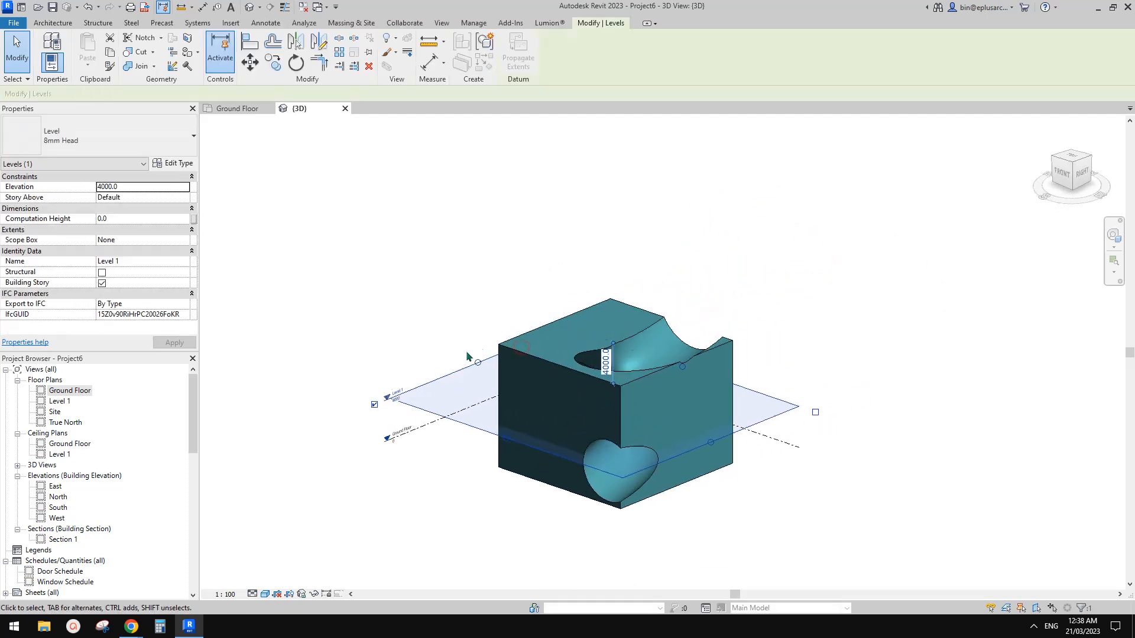
key("Delete")
left_click(615, 355)
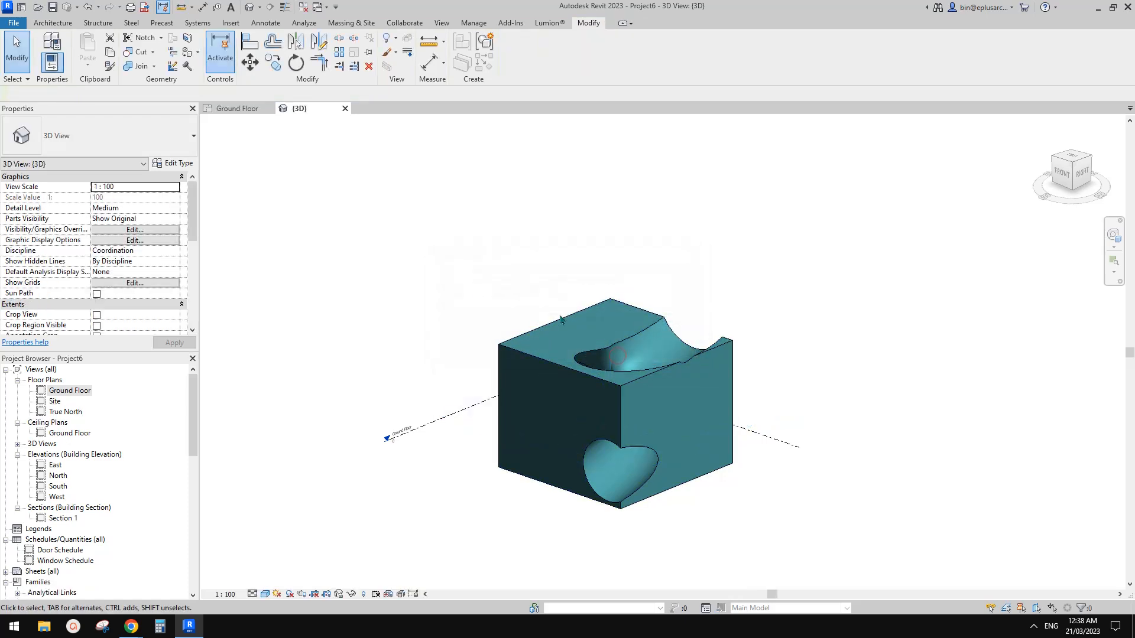
scroll(349, 479, "up", 1)
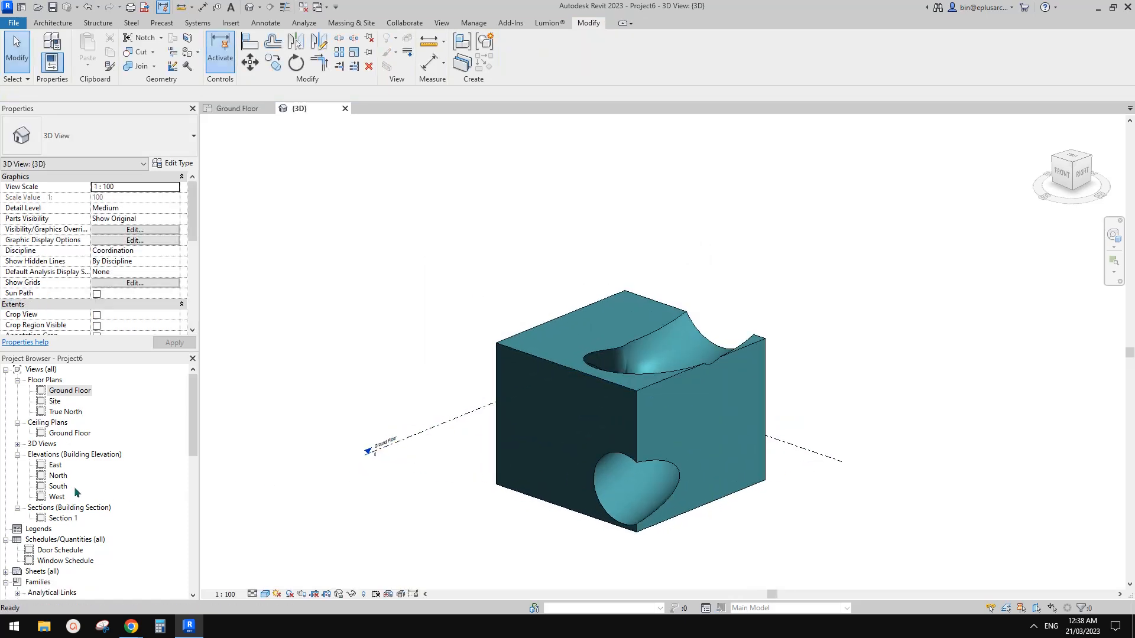
double_click(58, 486)
middle_click_drag(713, 496, 585, 436)
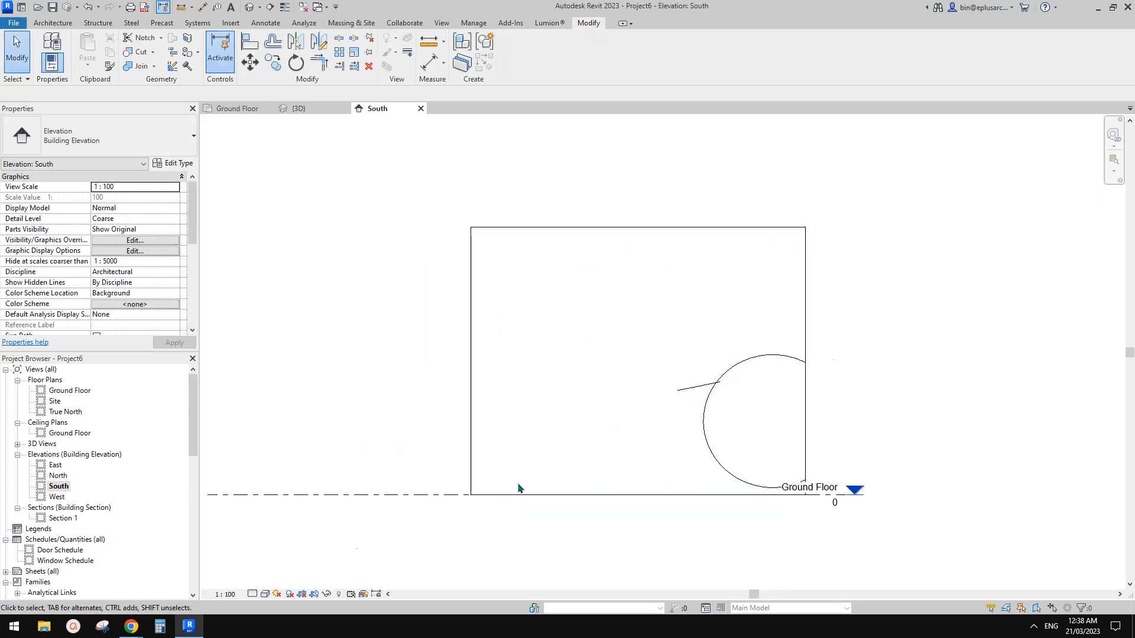
- Switch to the Google Docs document in Chrome to check the layered model reference images, then return to Revit
left_click(132, 627)
left_click(180, 588)
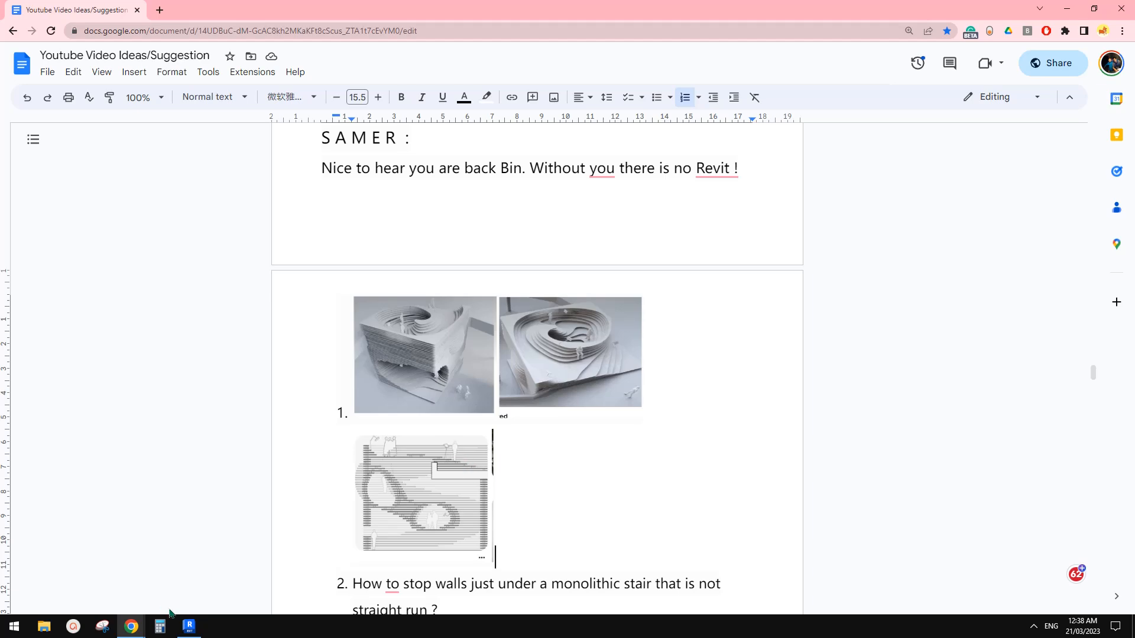
left_click(189, 627)
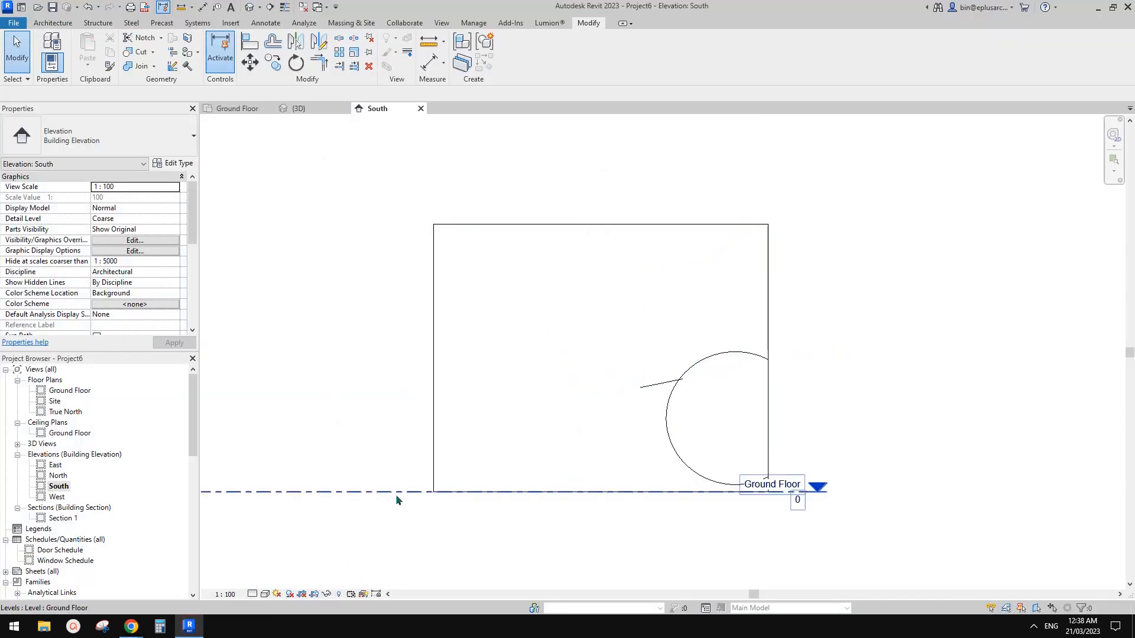
- Copy the Ground Floor level vertically upward by 180
middle_click_drag(396, 495, 436, 476)
key("c")
key("o")
left_click(441, 441)
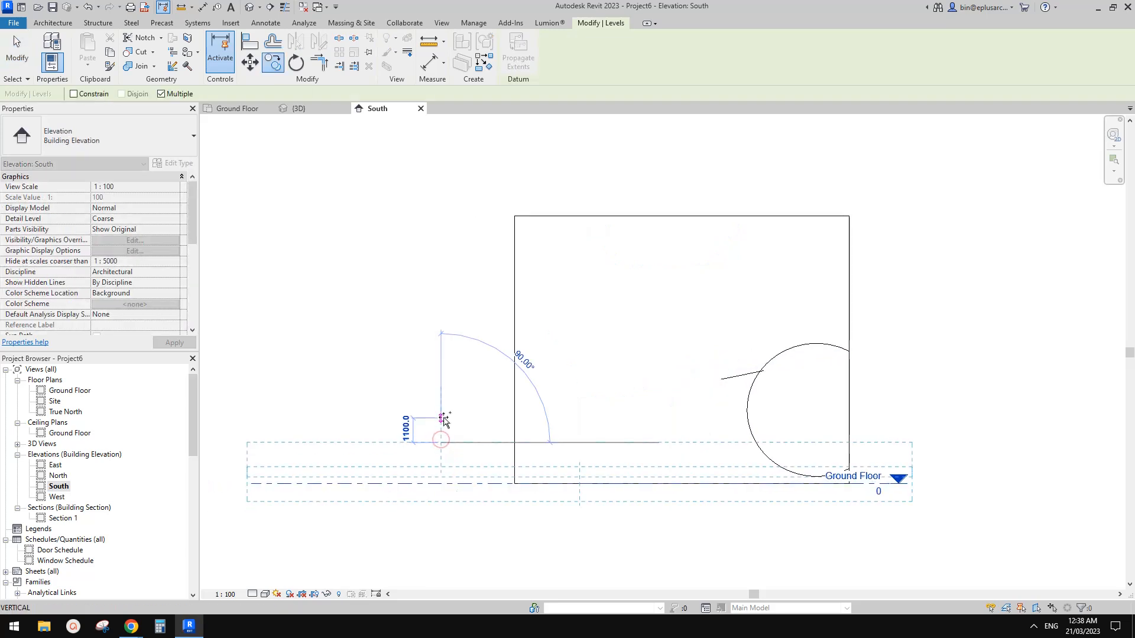
type("180")
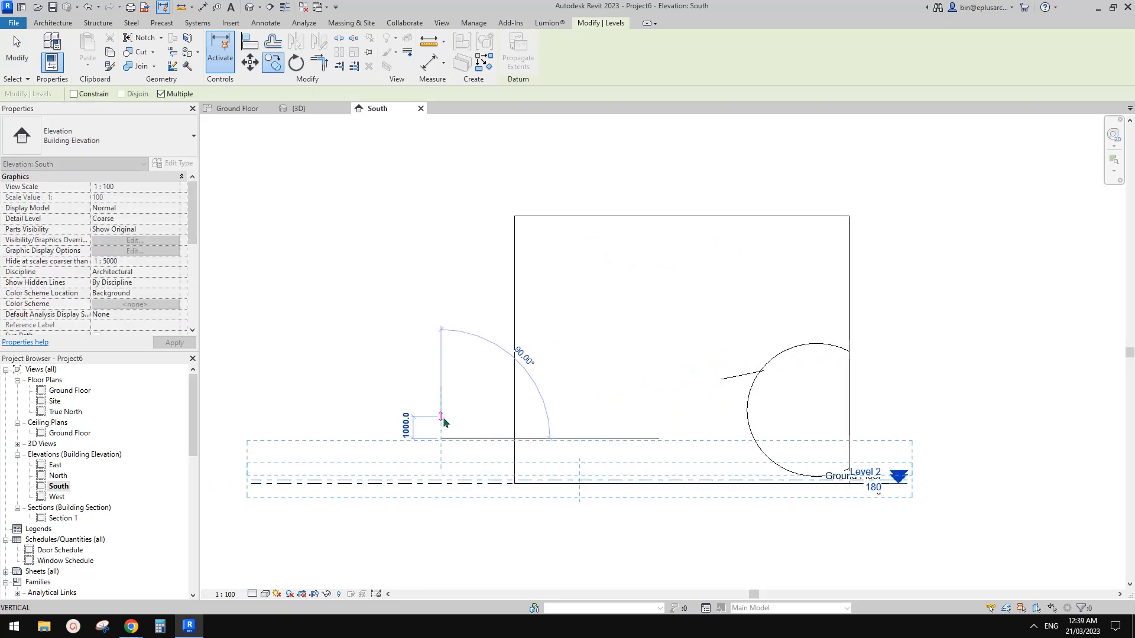
key("Return")
key("Escape")
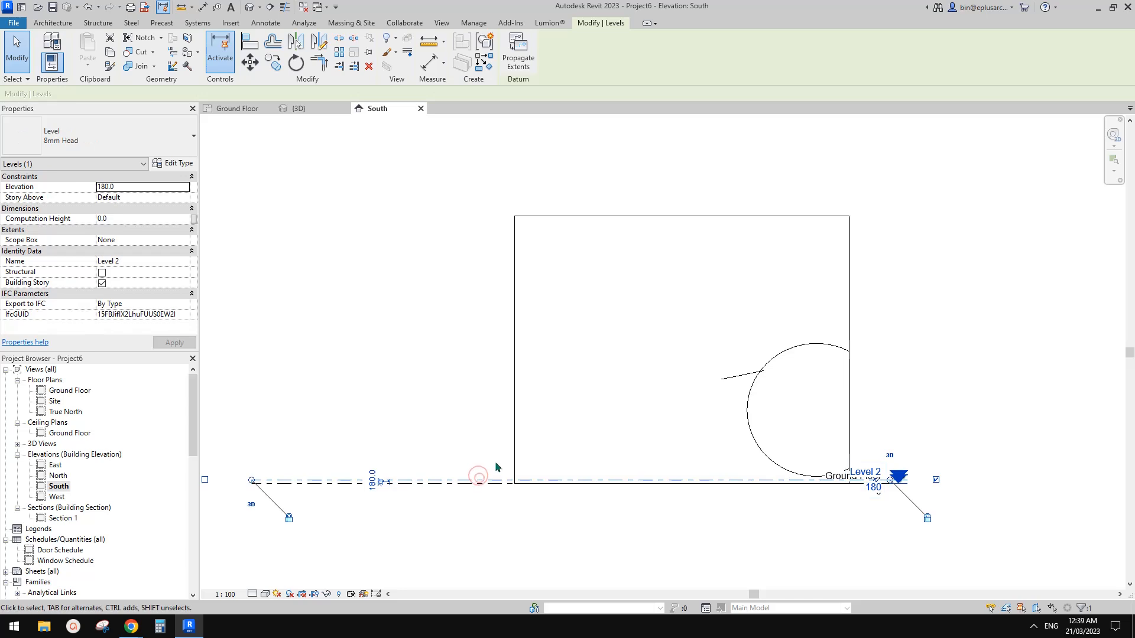
- Array the copied level upward at 180 spacing with a count of 60
scroll(496, 461, "up", 1)
key("a")
key("r")
left_click(492, 492)
key("Return")
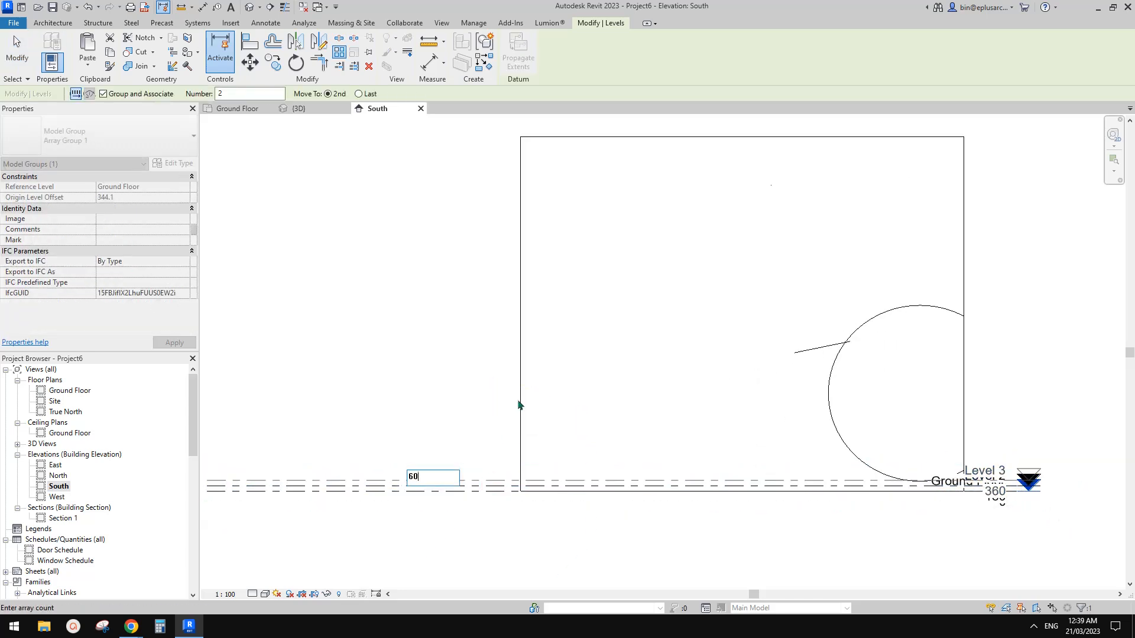
type("60")
key("Return")
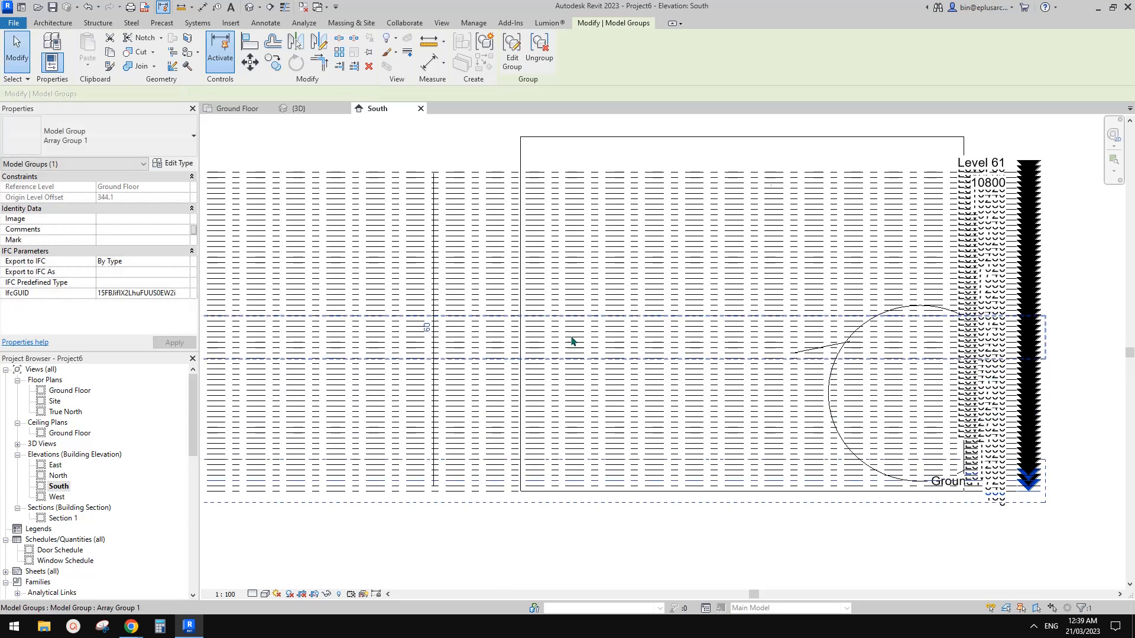
- Adjust the level array's count to fit the box's height, trying 70 and 67 before settling on 66
scroll(557, 355, "down", 1)
left_click(466, 324)
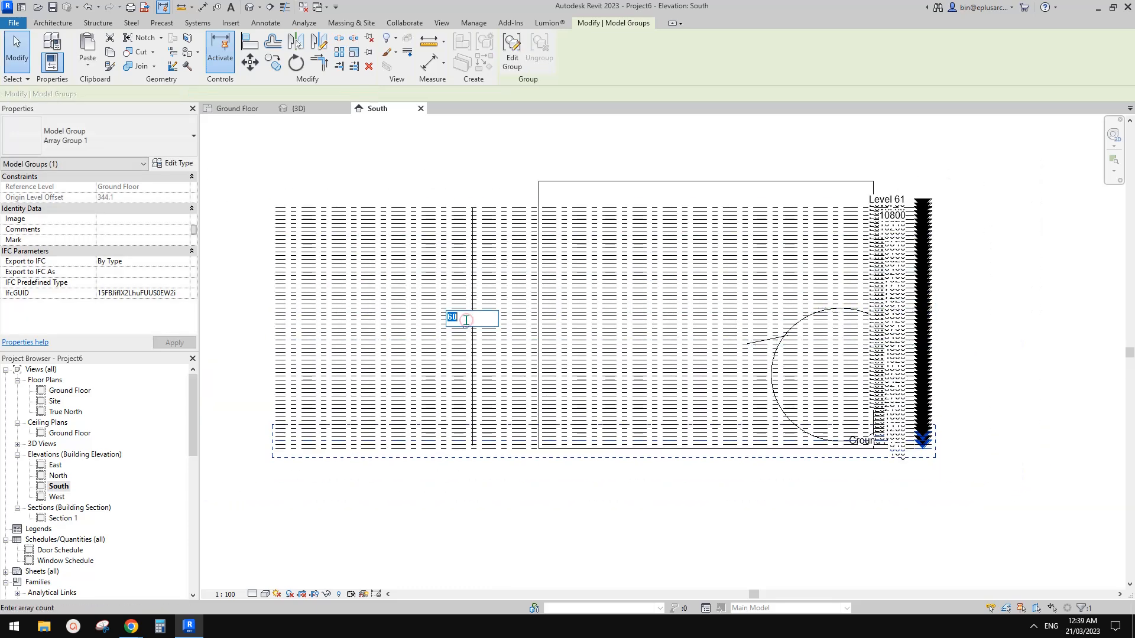
key("Return")
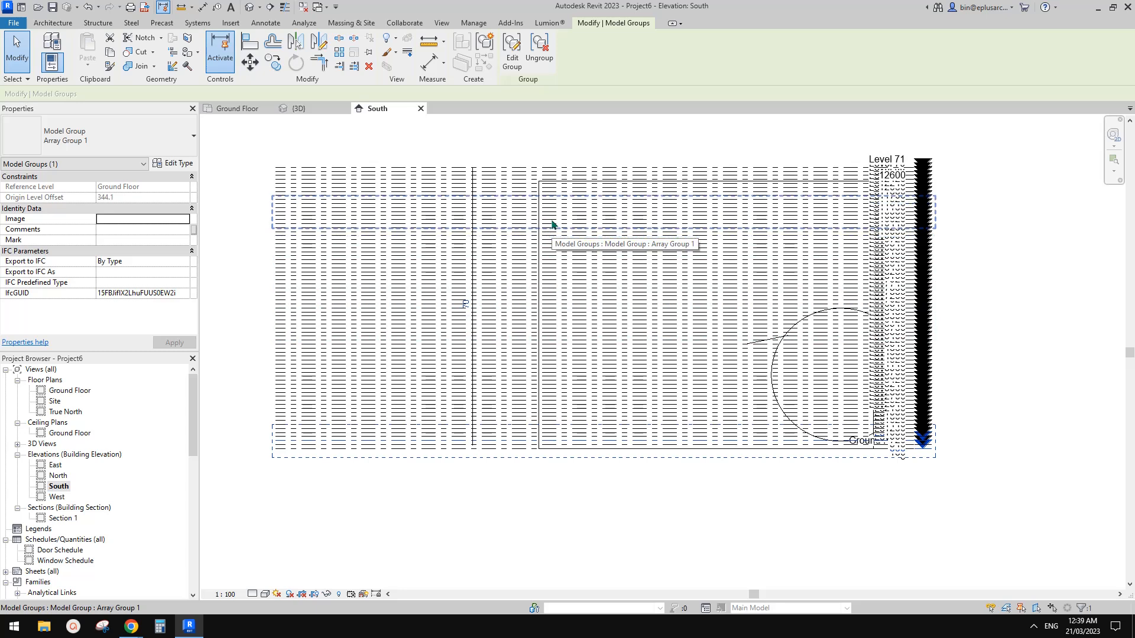
left_click(465, 304)
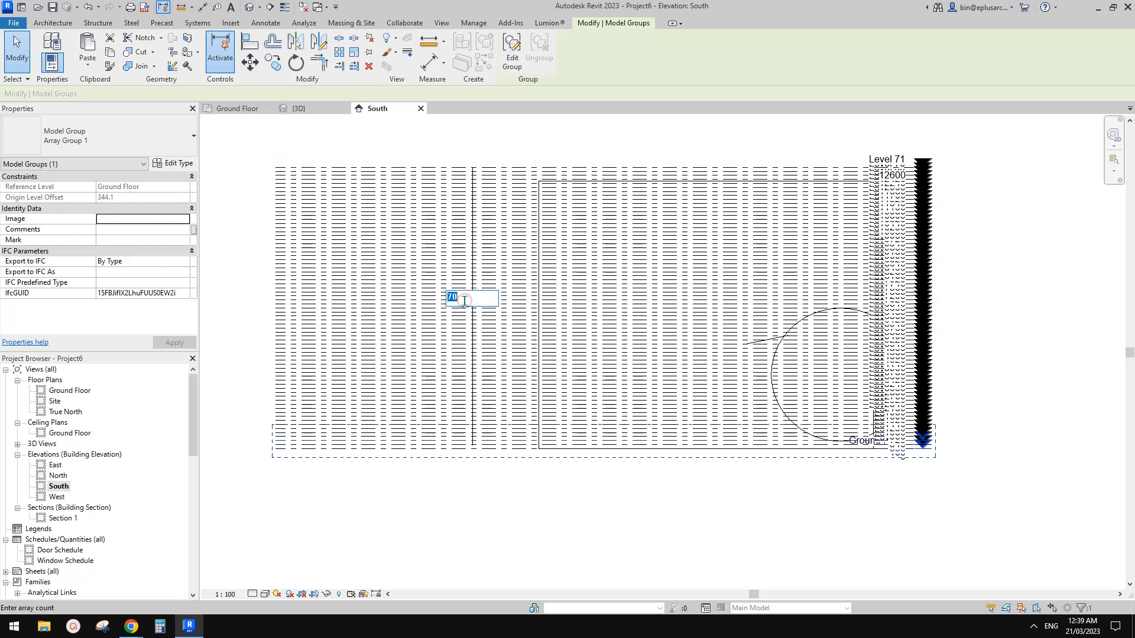
key("Return")
left_click(466, 305)
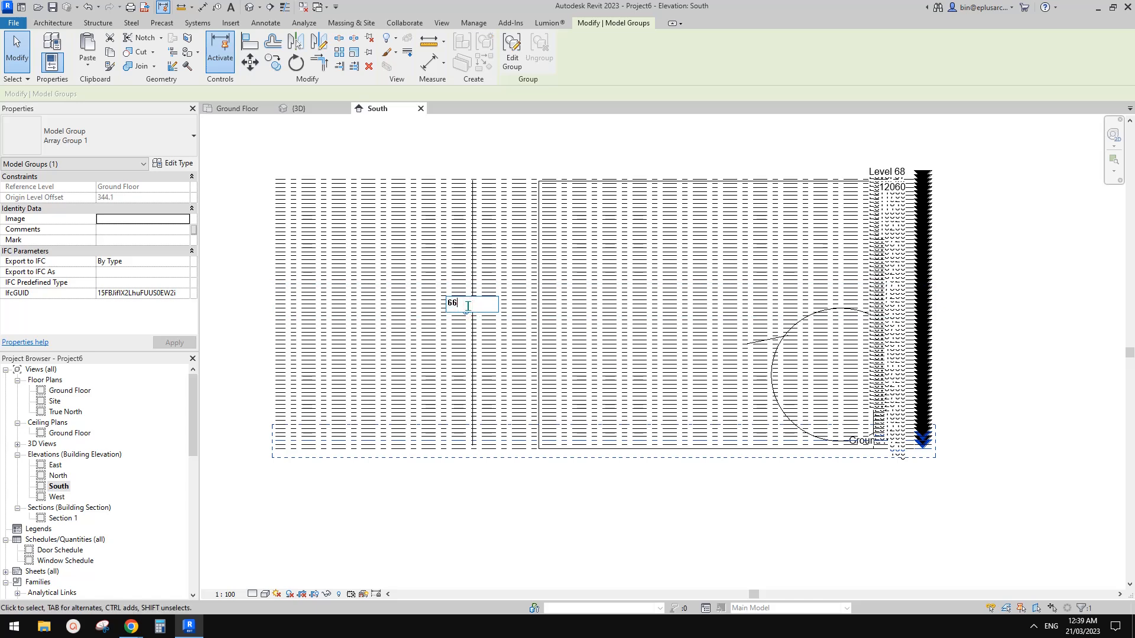
type("66")
key("Return")
key("Escape")
- Select all instances of the arrayed level group and ungroup them into individual levels
left_click(439, 207)
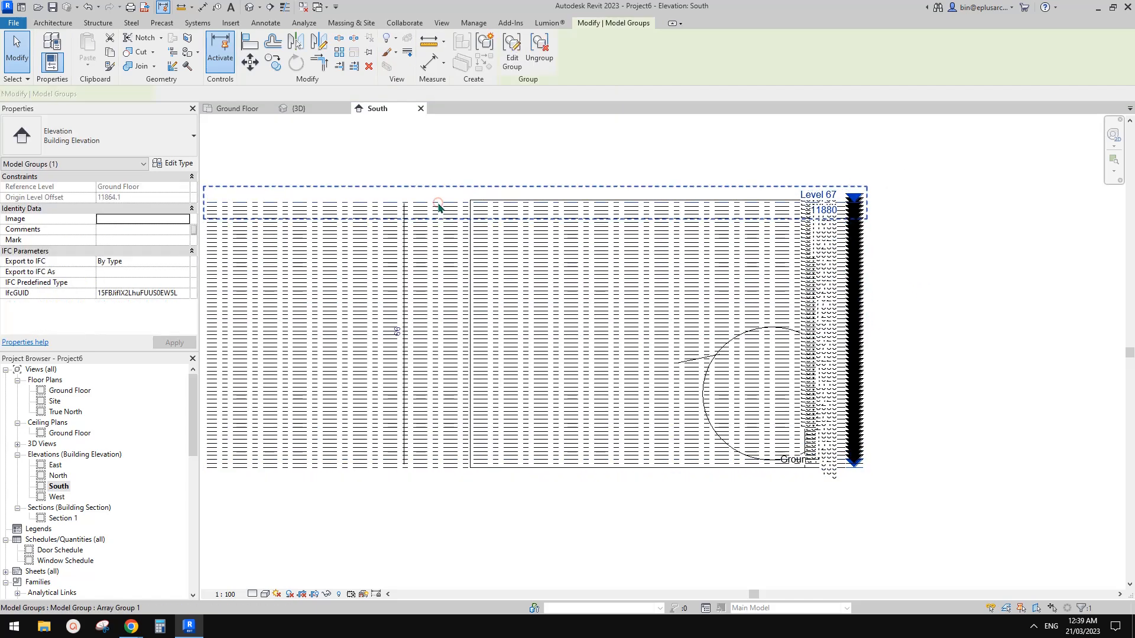
middle_click_drag(439, 207, 479, 239)
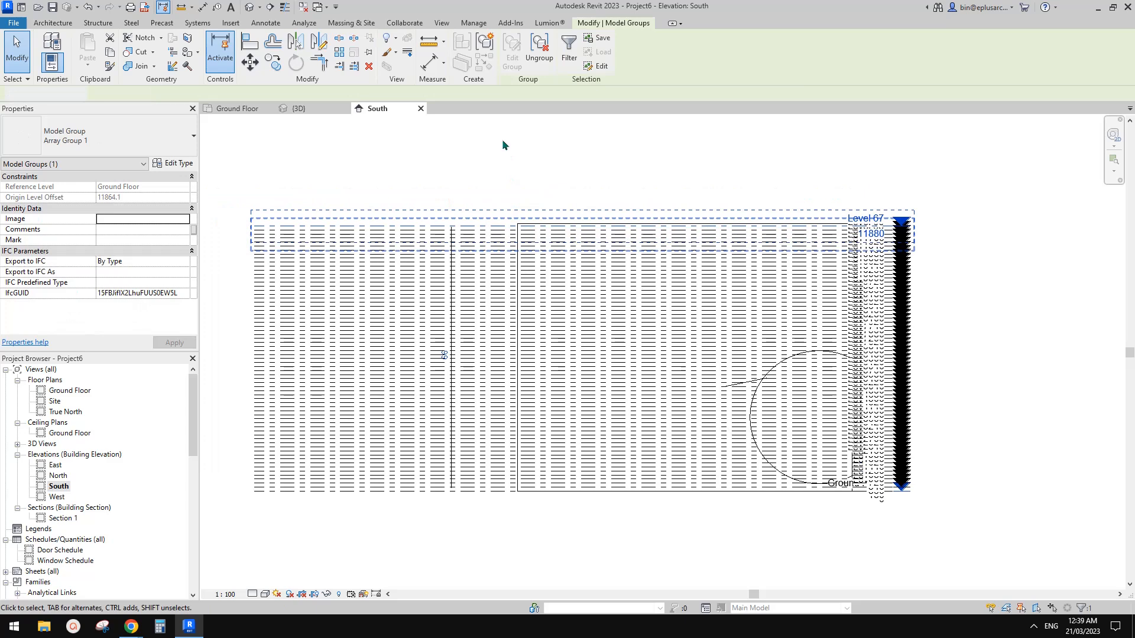
key("s")
key("a")
left_click(533, 47)
left_click(728, 158)
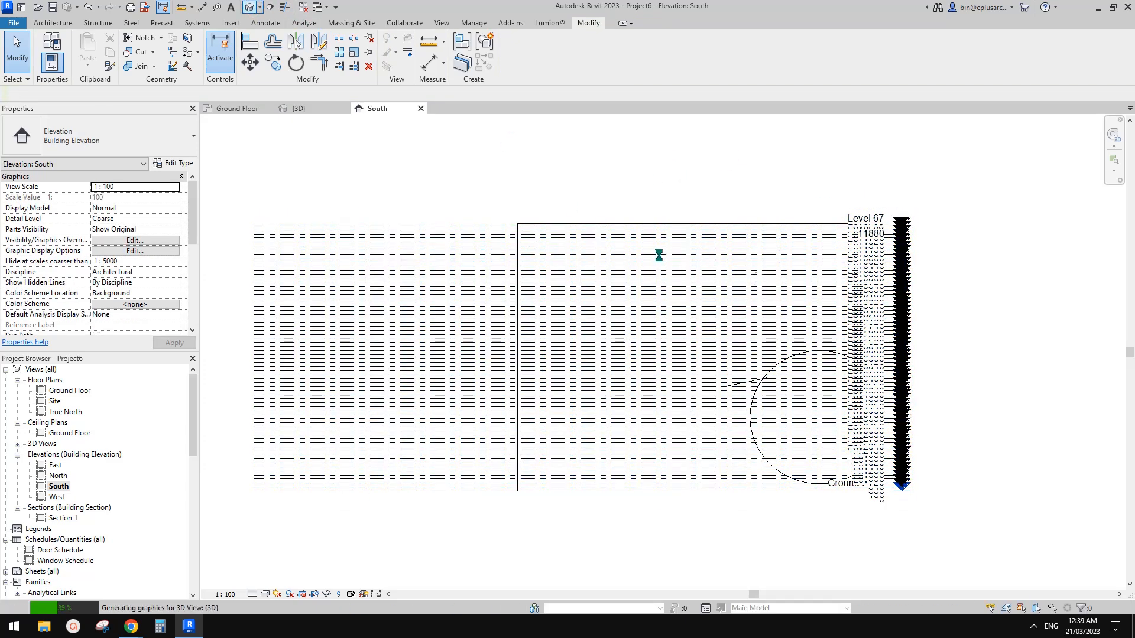
- Create mass floors for the box mass on all levels up to Level 67
left_click(677, 390)
middle_click_drag(677, 391, 592, 337, "shift")
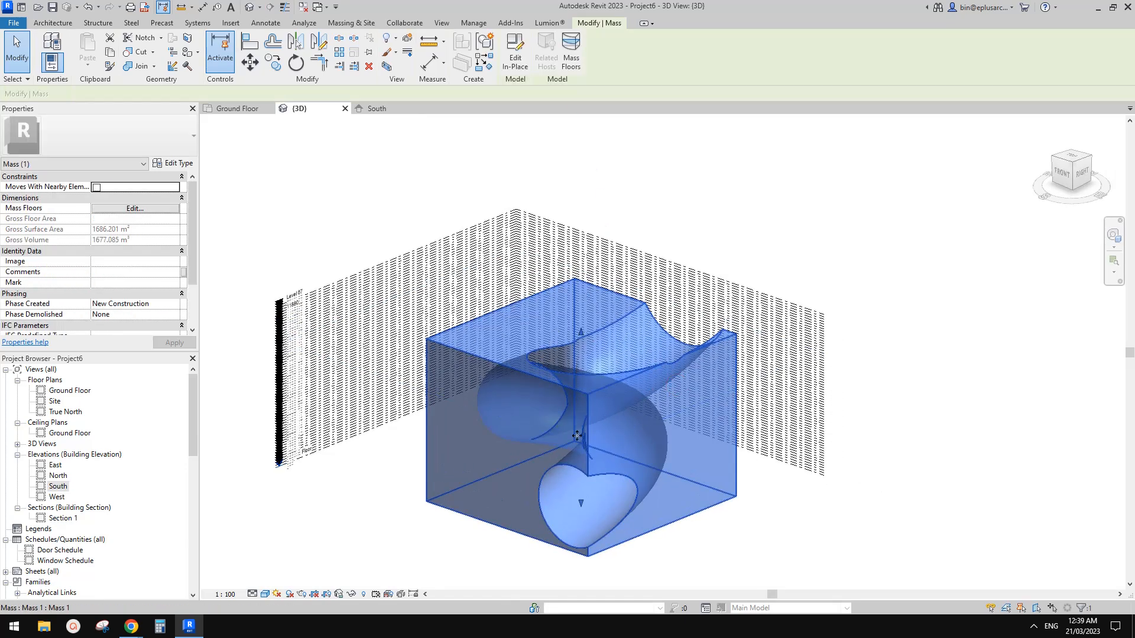
left_click(571, 53)
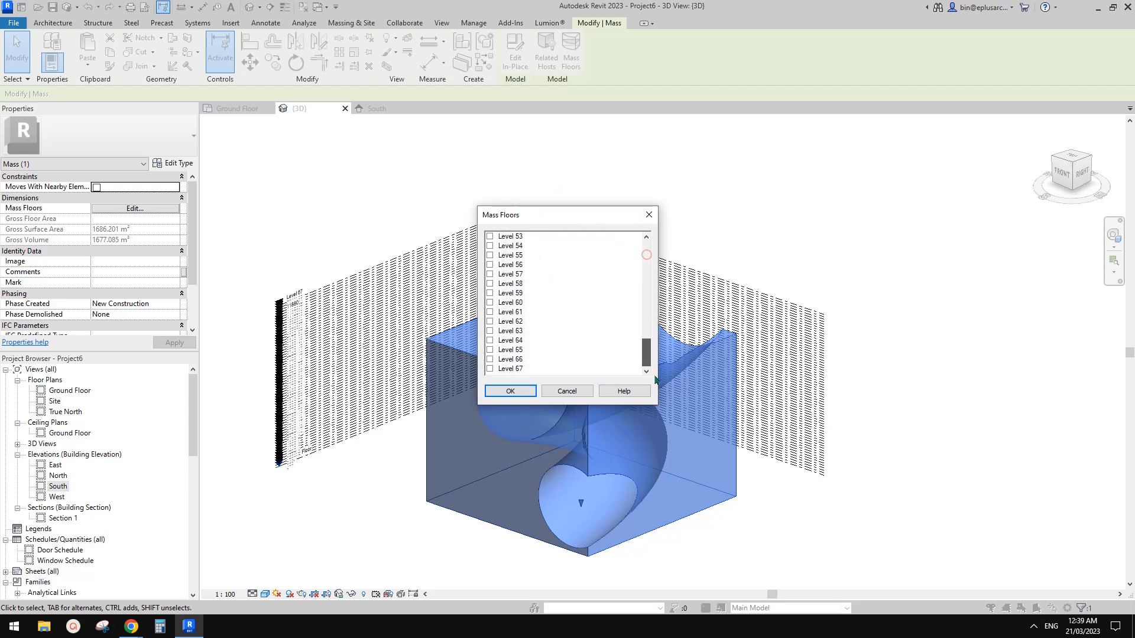
left_click(514, 369, "shift")
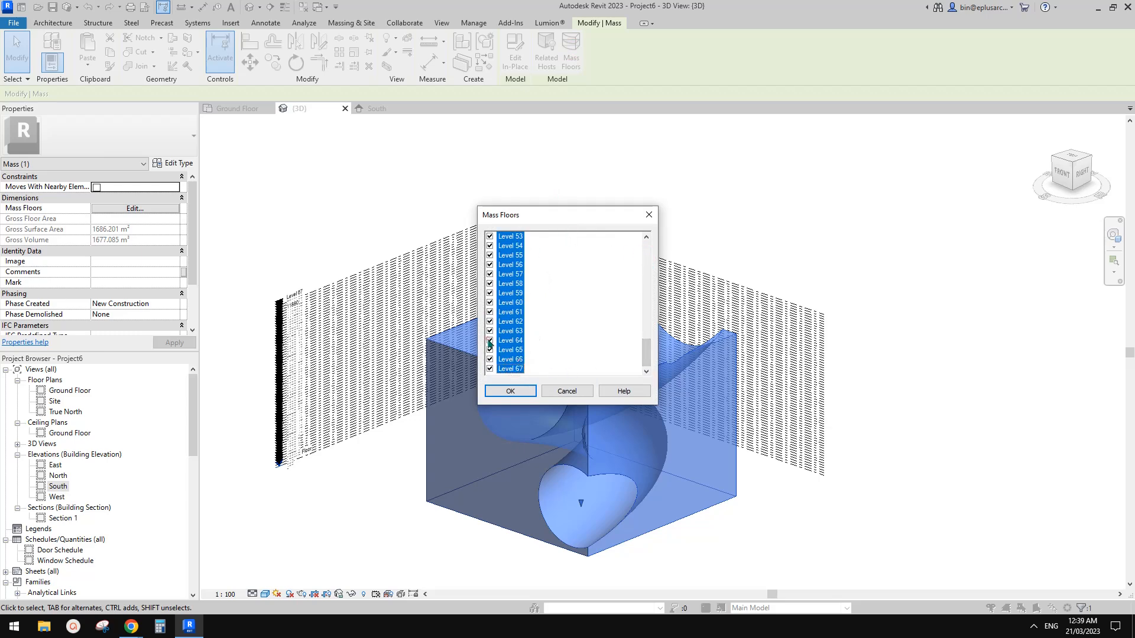
left_click(517, 392)
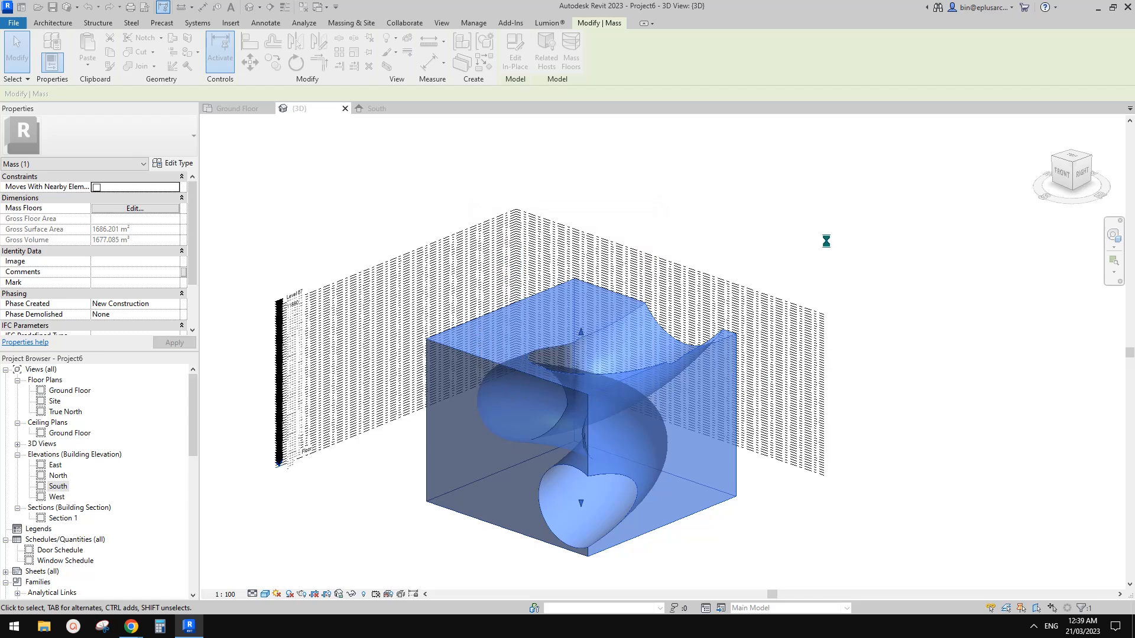
left_click(820, 271)
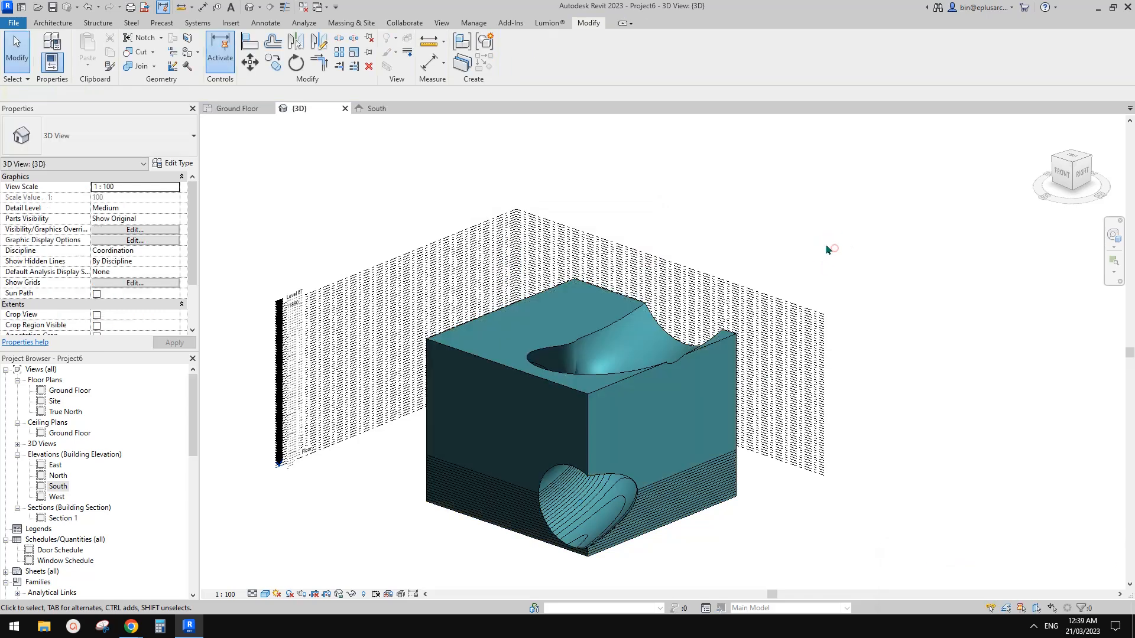
- Examine the sliced mass and its looping void from several angles, checking how the void passes through the box
middle_click_drag(835, 246, 626, 364, "shift")
left_click(706, 335)
scroll(616, 357, "up", 3)
key("Escape")
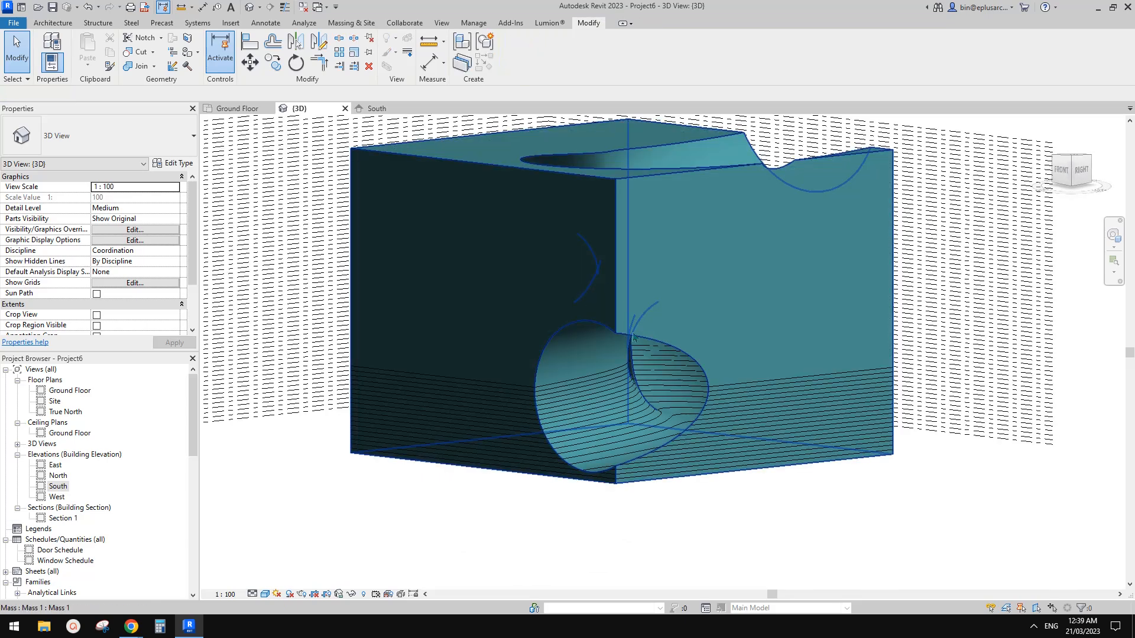
middle_click_drag(627, 335, 649, 283, "shift")
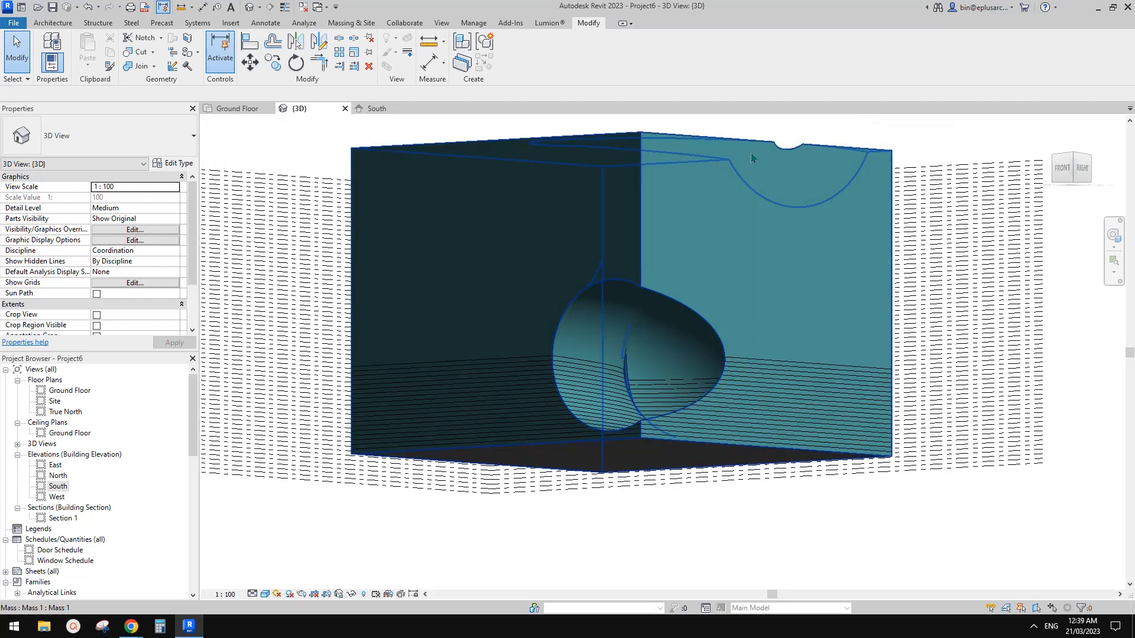
middle_click_drag(743, 314, 739, 357, "shift")
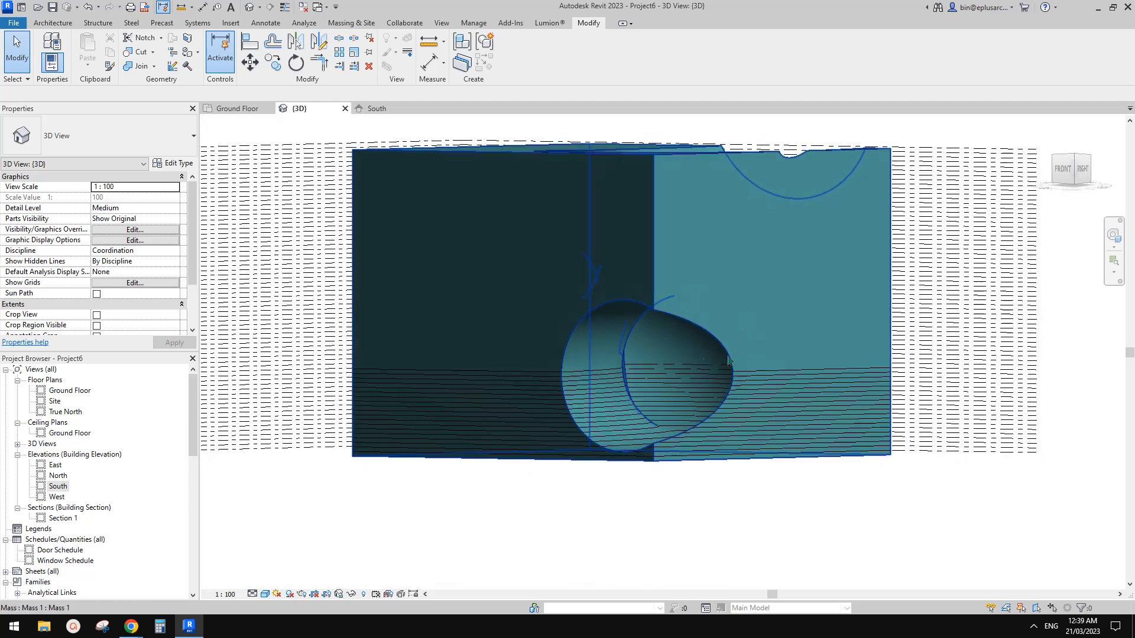
left_click(624, 358)
middle_click_drag(626, 356, 689, 355, "shift")
scroll(678, 366, "down", 1)
middle_click_drag(754, 277, 631, 307, "shift")
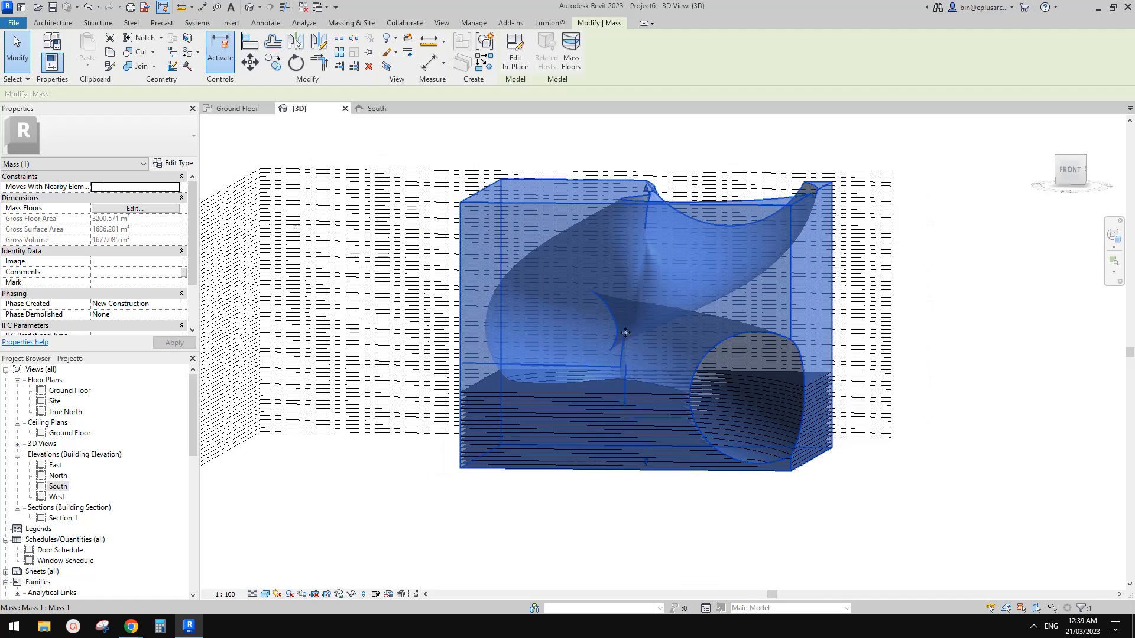
middle_click_drag(650, 261, 620, 344, "shift")
mouse_move(591, 321)
middle_mouse_down("shift")
mouse_move(540, 240)
mouse_move(519, 317)
mouse_move(558, 381)
mouse_move(558, 313)
mouse_move(533, 397)
middle_mouse_up("shift")
- Open the box mass for in-place editing and display it in wireframe to expose the void's path and profiles
left_click(539, 331)
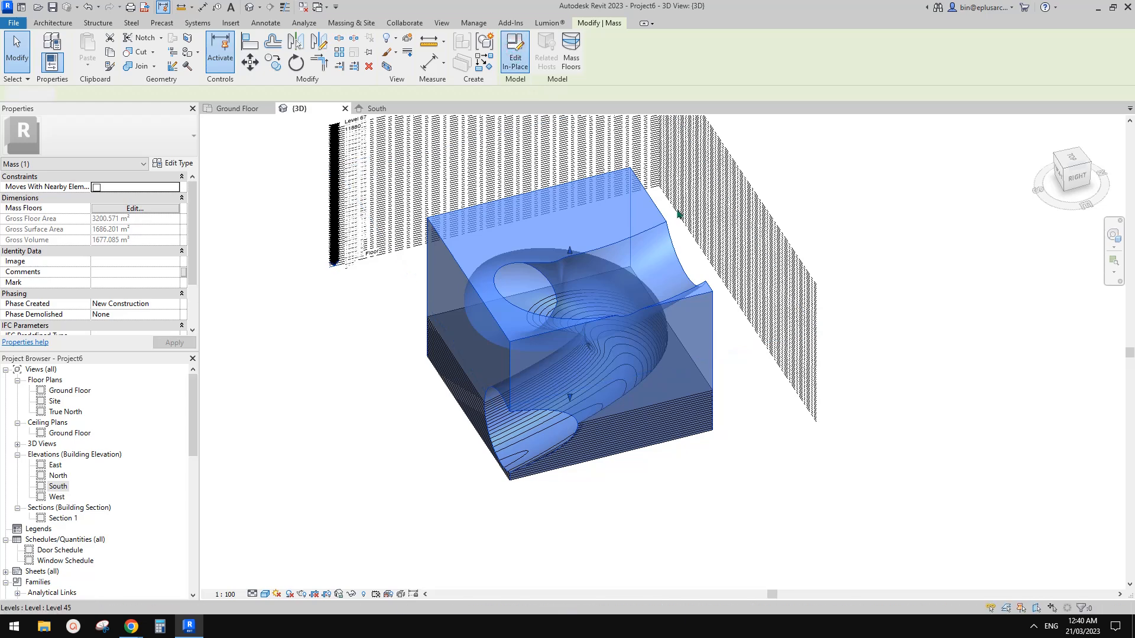
middle_click_drag(661, 243, 519, 359, "shift")
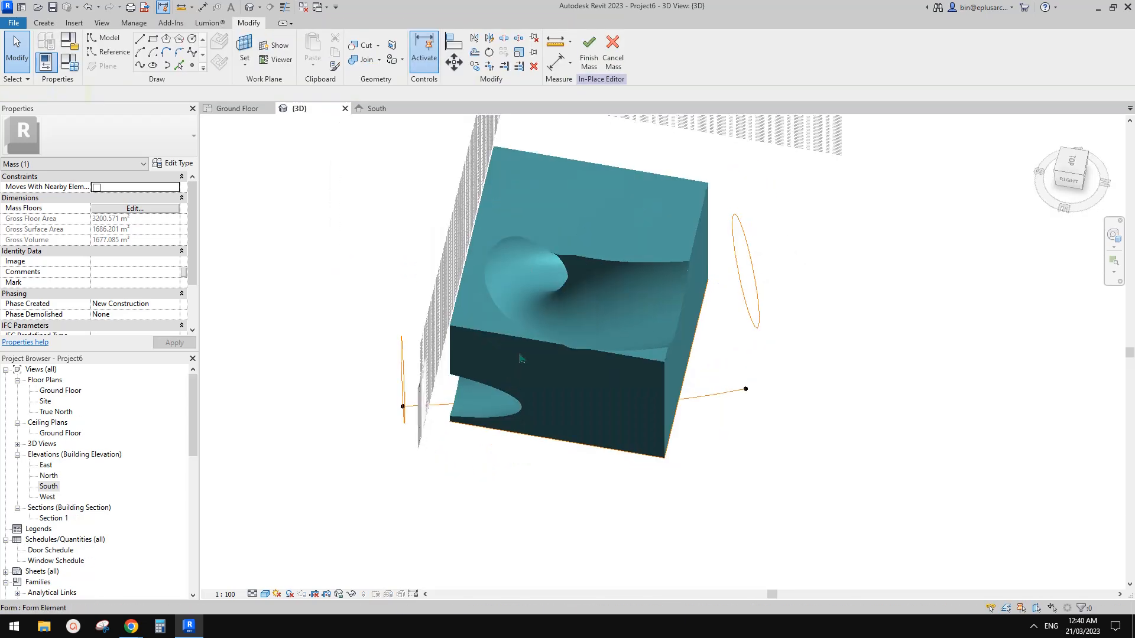
key("Escape")
key("f")
middle_click_drag(580, 299, 612, 381, "shift")
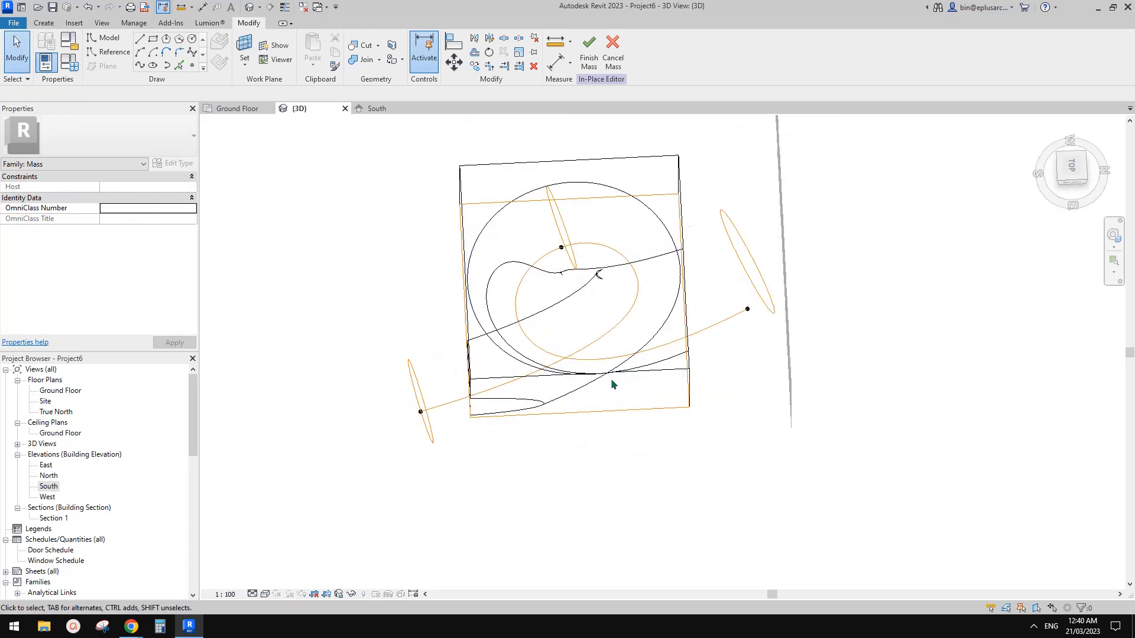
- Set the radius of the circular void profile at the path's upper end, outside the box, to 3000 and check the other profiles
left_click(588, 247)
middle_click_drag(585, 243, 615, 172, "shift")
key("Escape")
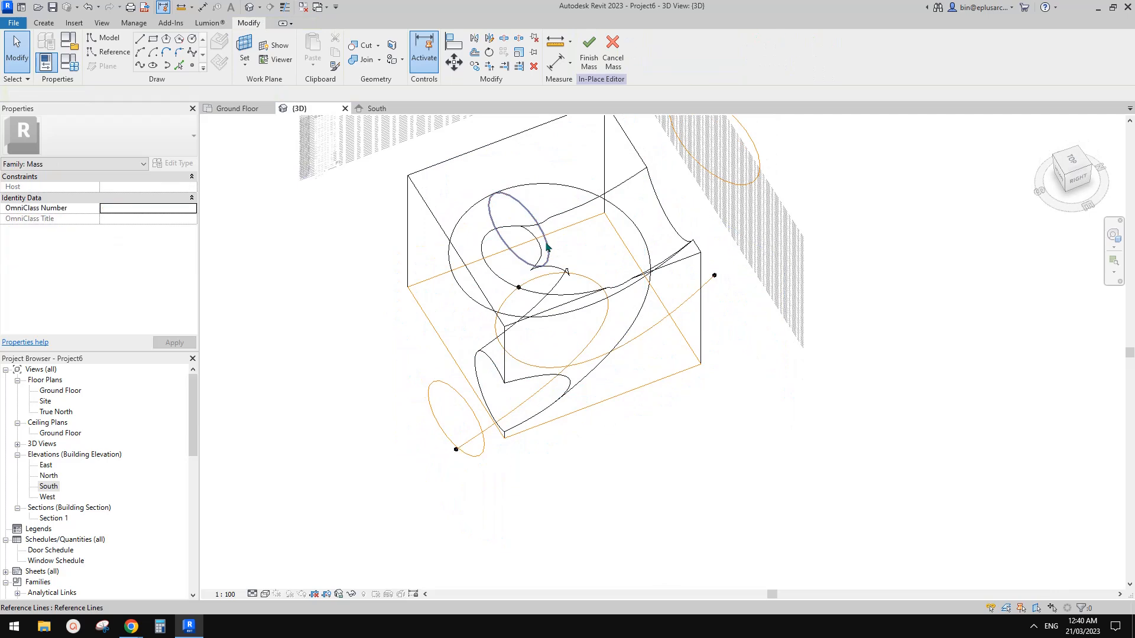
middle_click_drag(654, 267, 715, 172, "shift")
left_click(733, 172)
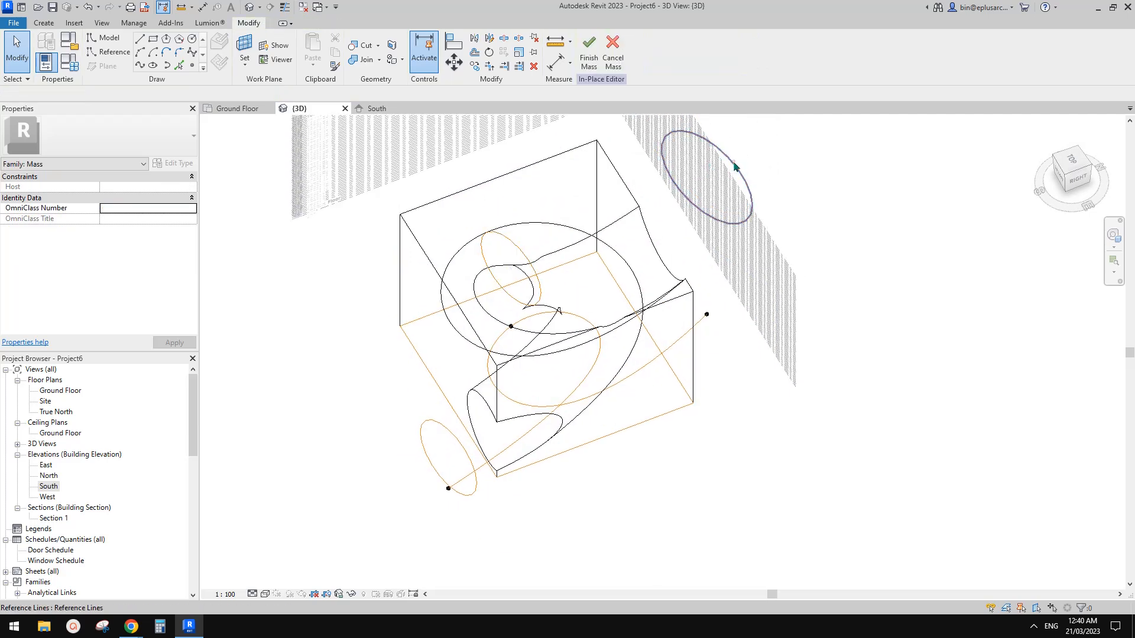
left_click(715, 164)
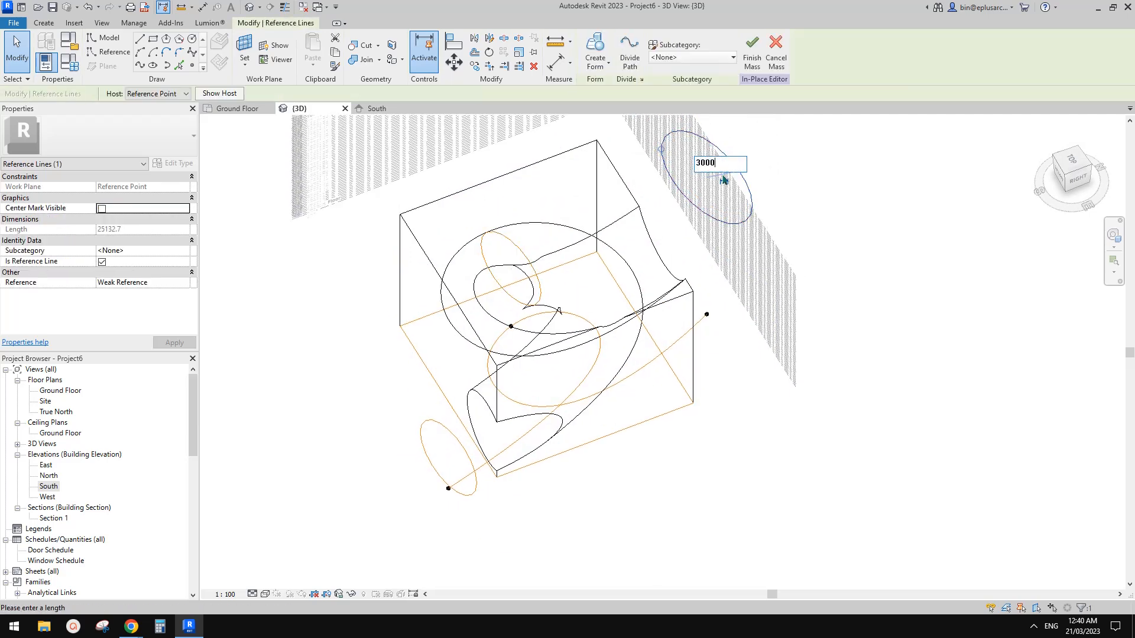
left_click(803, 178)
left_click(457, 446)
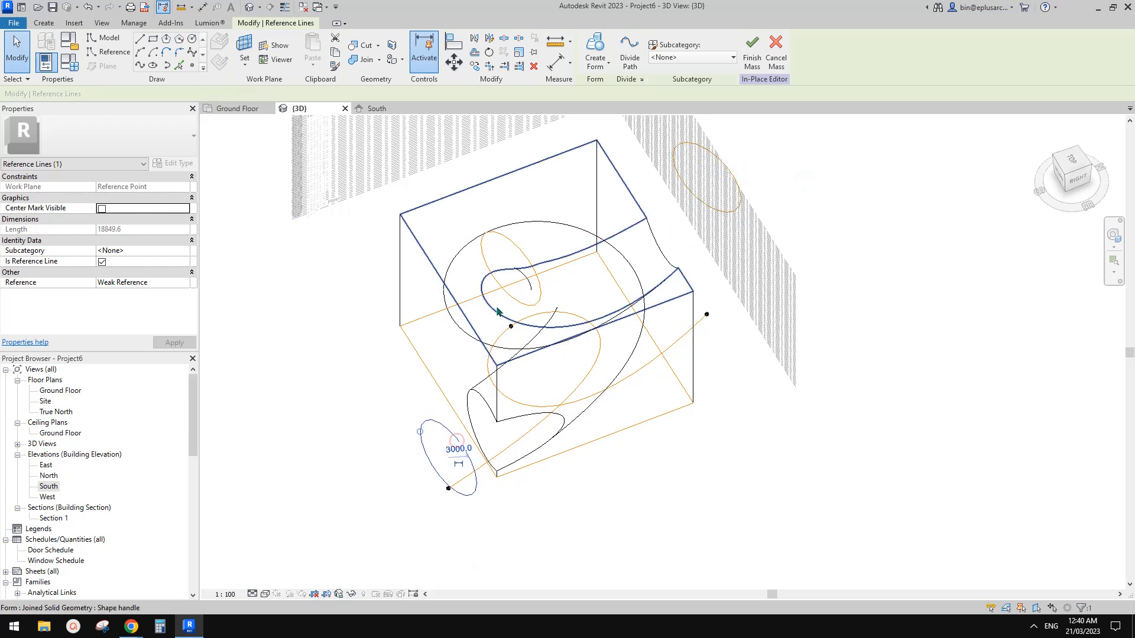
left_click(520, 251)
- Widen the loop of the void's spline path by moving its control points outward, and finish the mass edit
left_click(525, 364)
middle_click_drag(522, 380, 493, 437, "shift")
left_click(549, 291)
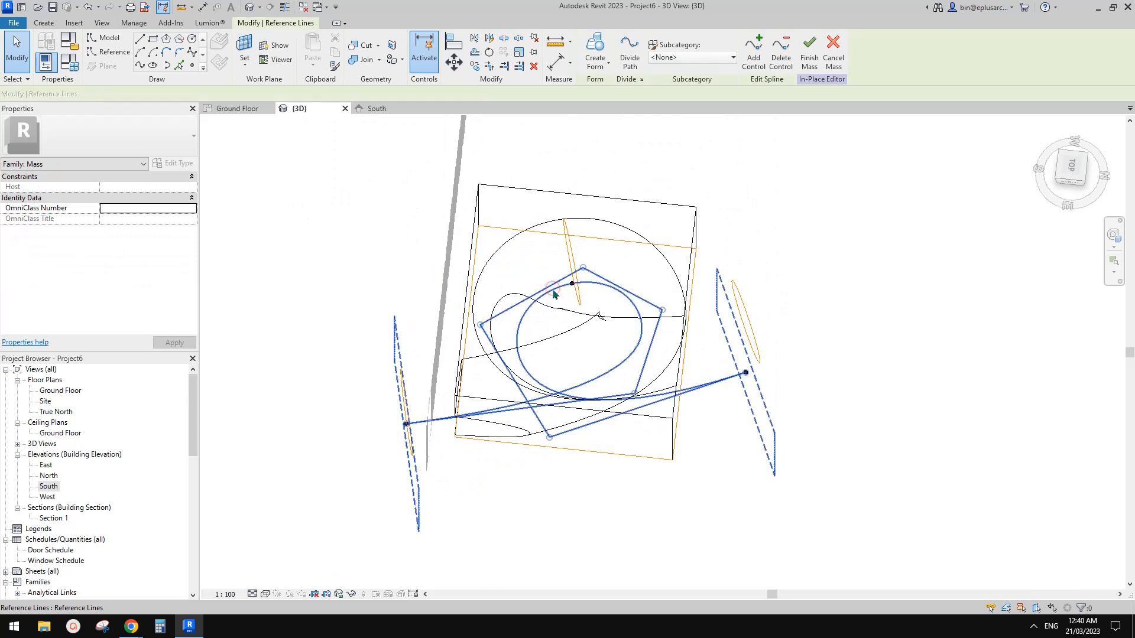
middle_click_drag(593, 297, 610, 359, "shift")
left_click(609, 359)
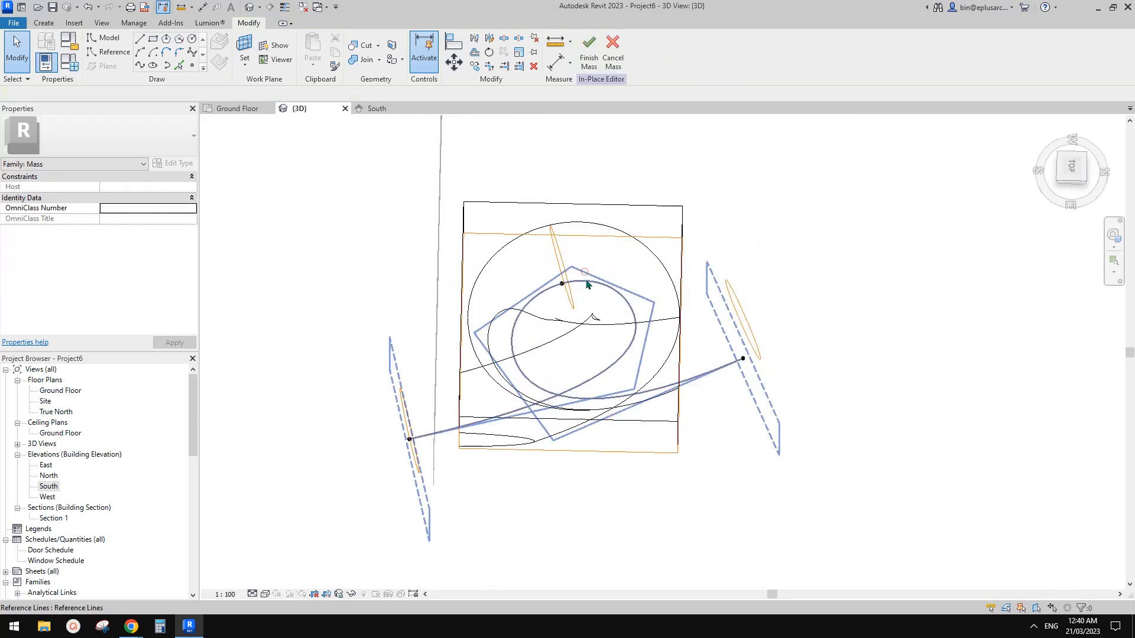
left_click(605, 290)
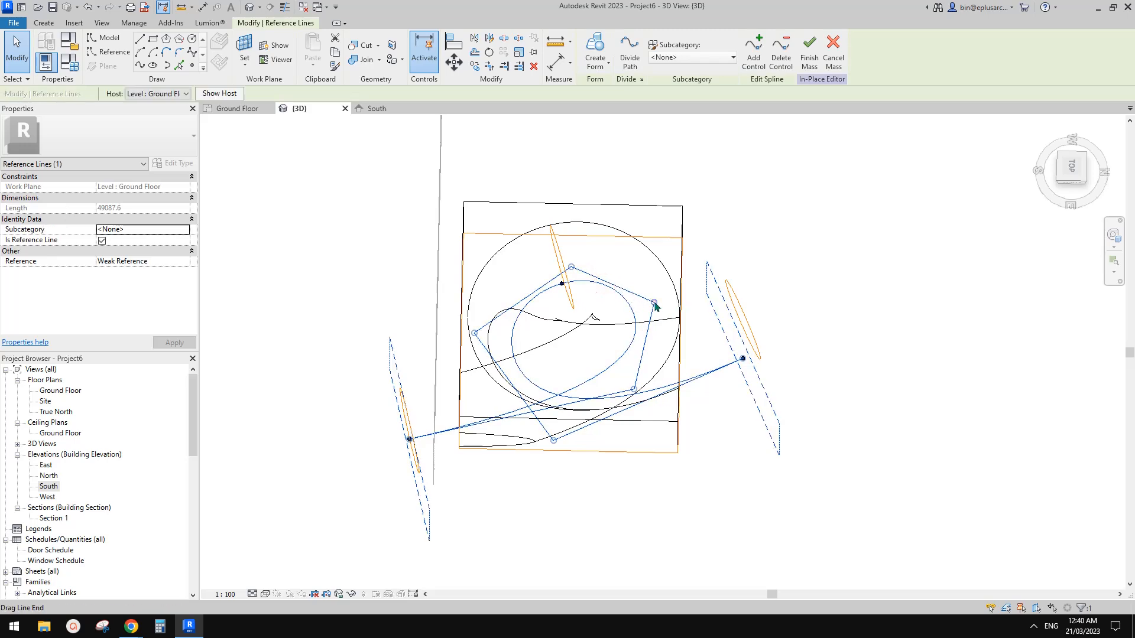
left_click_drag(665, 303, 678, 299)
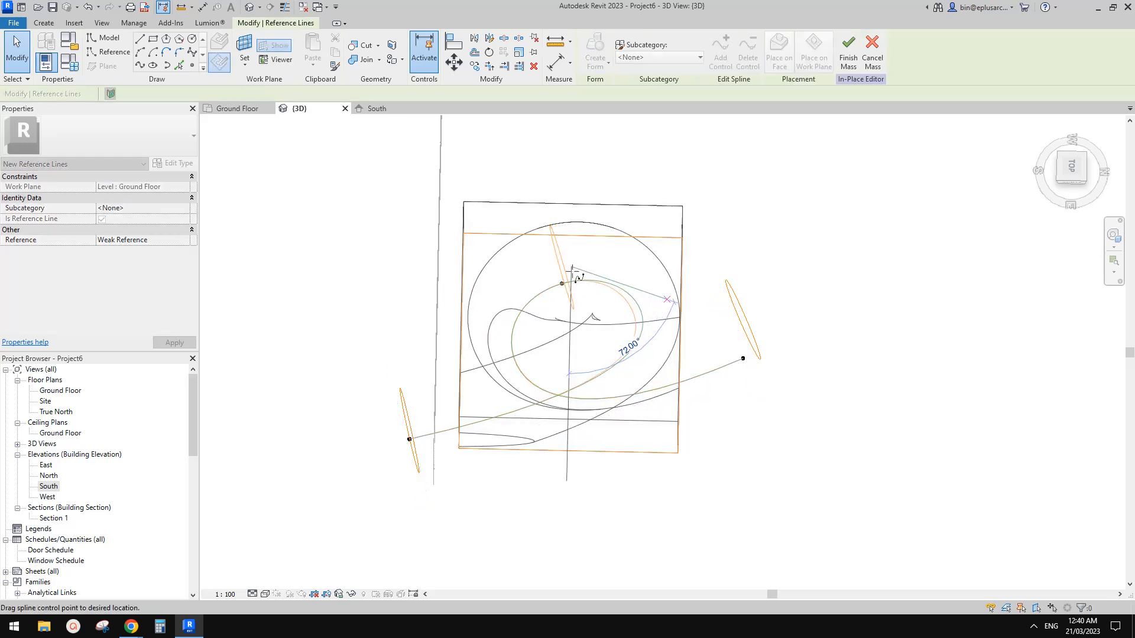
left_click_drag(568, 287, 572, 258)
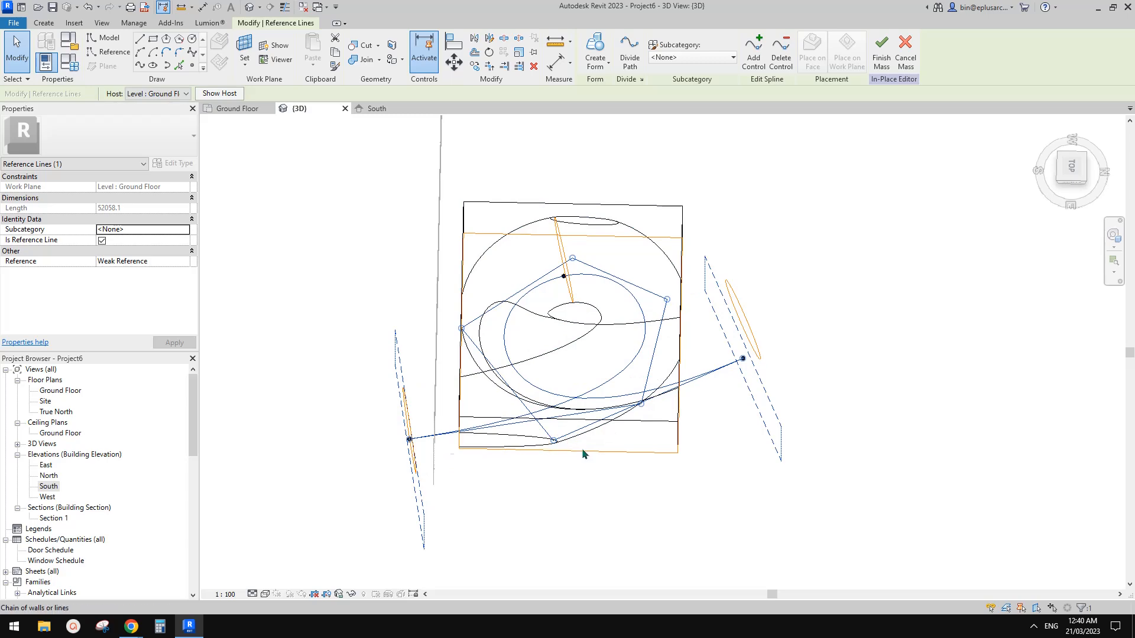
left_click(598, 440)
middle_click_drag(600, 438, 658, 327, "shift")
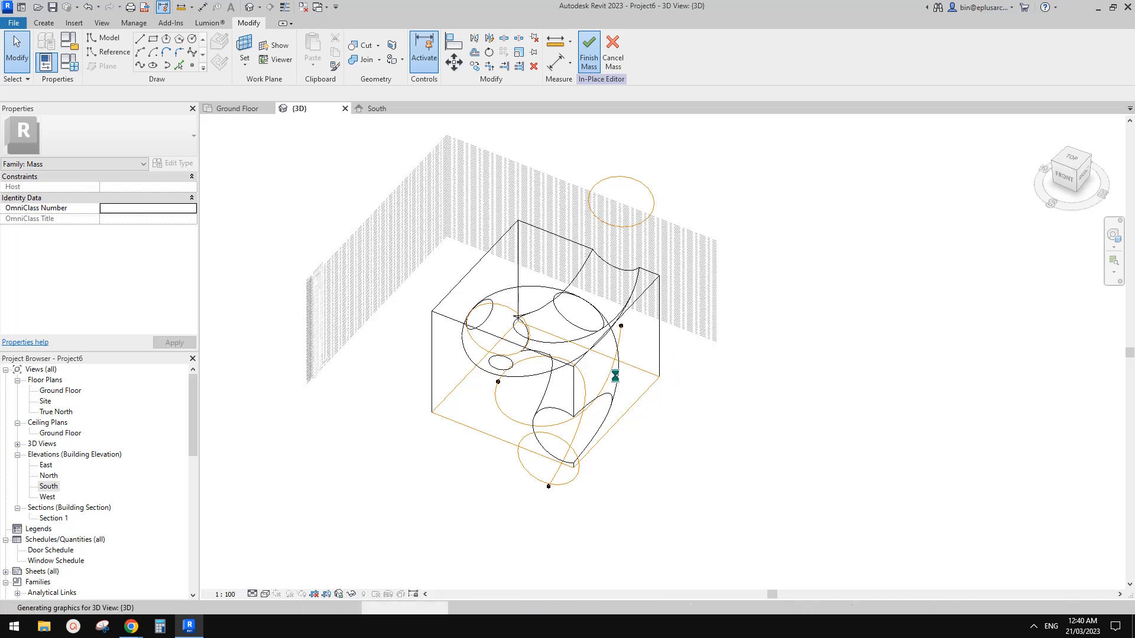
key("Escape")
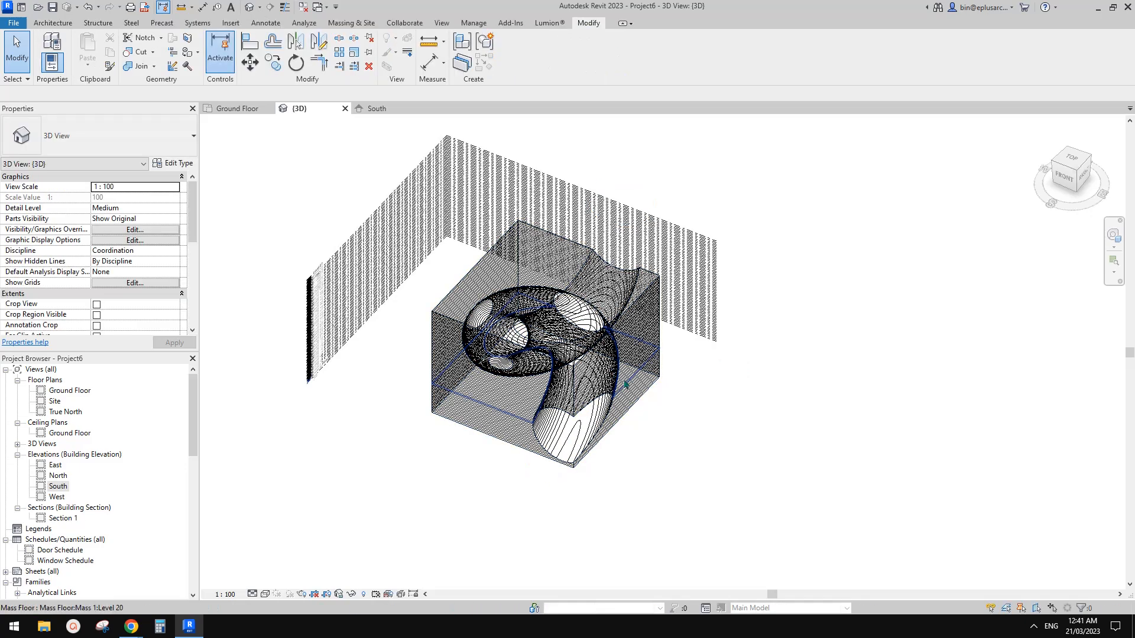
- Return the 3D view to a shaded display and inspect the sliced mass and one of its mass floors
middle_click_drag(742, 413, 824, 371, "shift")
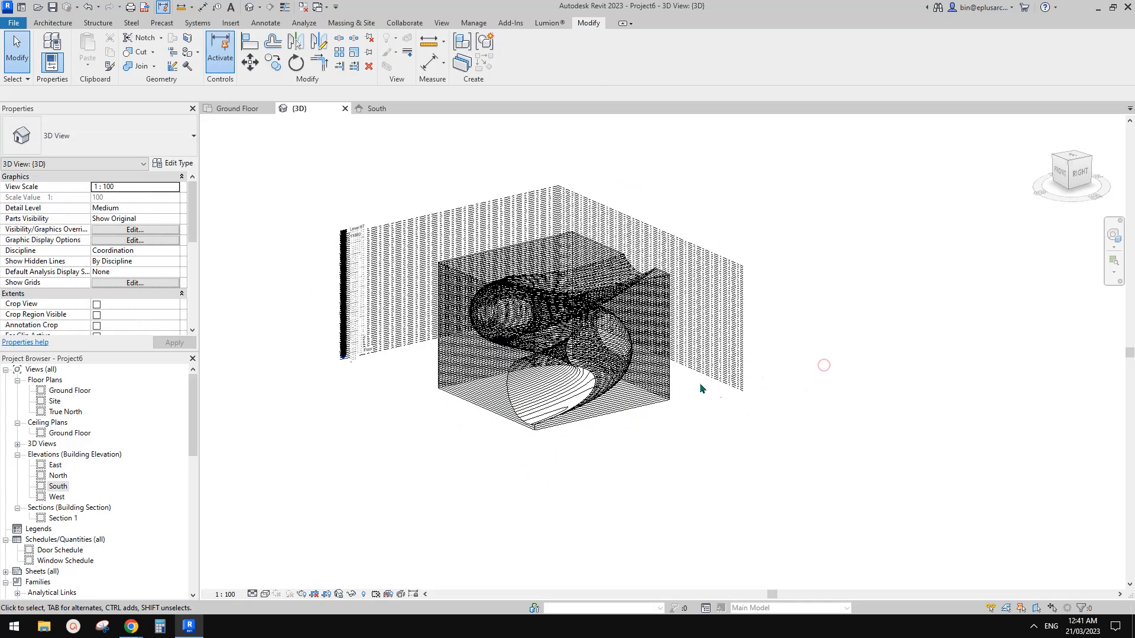
scroll(717, 392, "up", 3)
scroll(857, 449, "down", 1)
mouse_move(1052, 584)
middle_mouse_down("shift")
mouse_move(861, 489)
mouse_move(760, 456)
mouse_move(750, 425)
mouse_move(691, 447)
mouse_move(676, 287)
middle_mouse_up("shift")
scroll(674, 325, "up", 2)
middle_click_drag(697, 339, 701, 315, "shift")
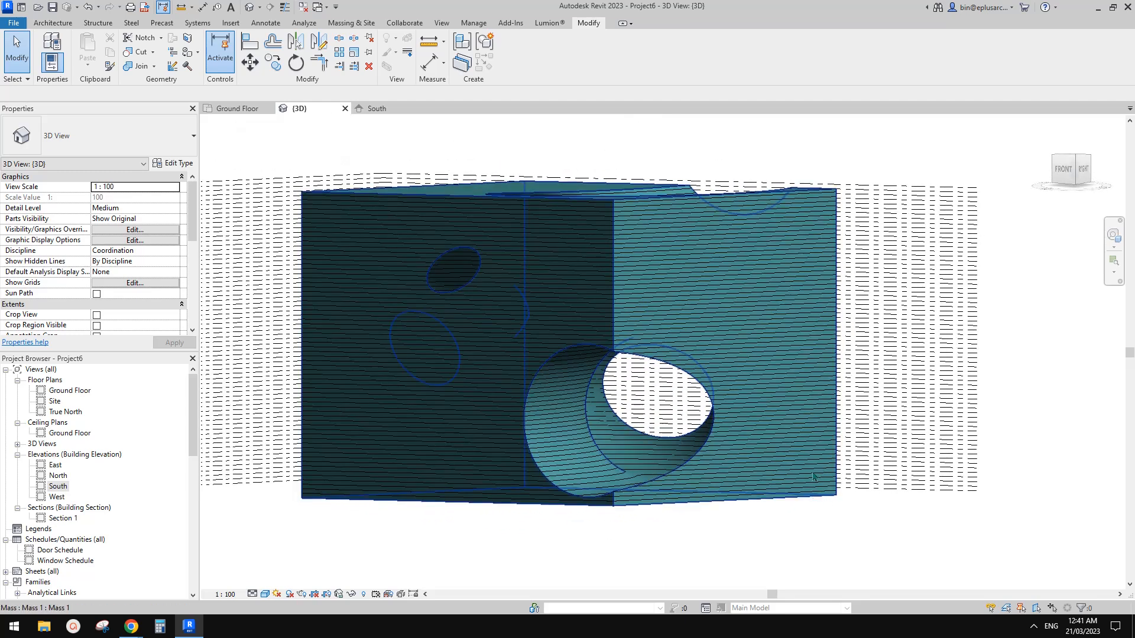
left_click(754, 268)
middle_click_drag(753, 267, 725, 270, "shift")
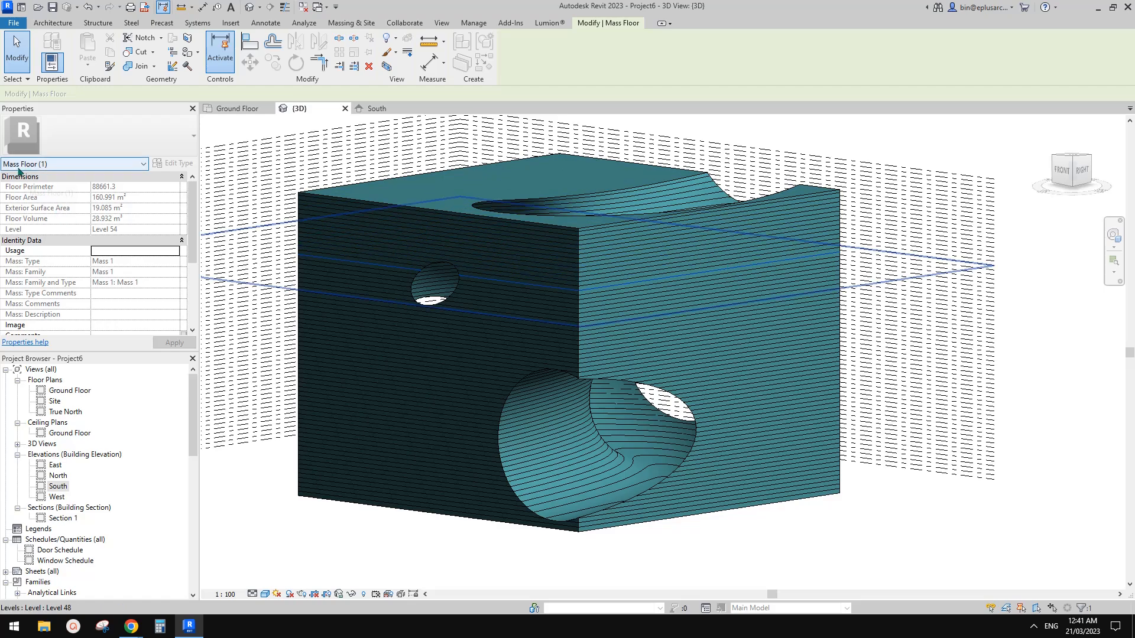
mouse_move(729, 267)
middle_mouse_down("shift")
mouse_move(657, 316)
mouse_move(621, 286)
mouse_move(620, 332)
mouse_move(507, 355)
mouse_move(602, 288)
mouse_move(593, 327)
middle_mouse_up("shift")
key("Escape")
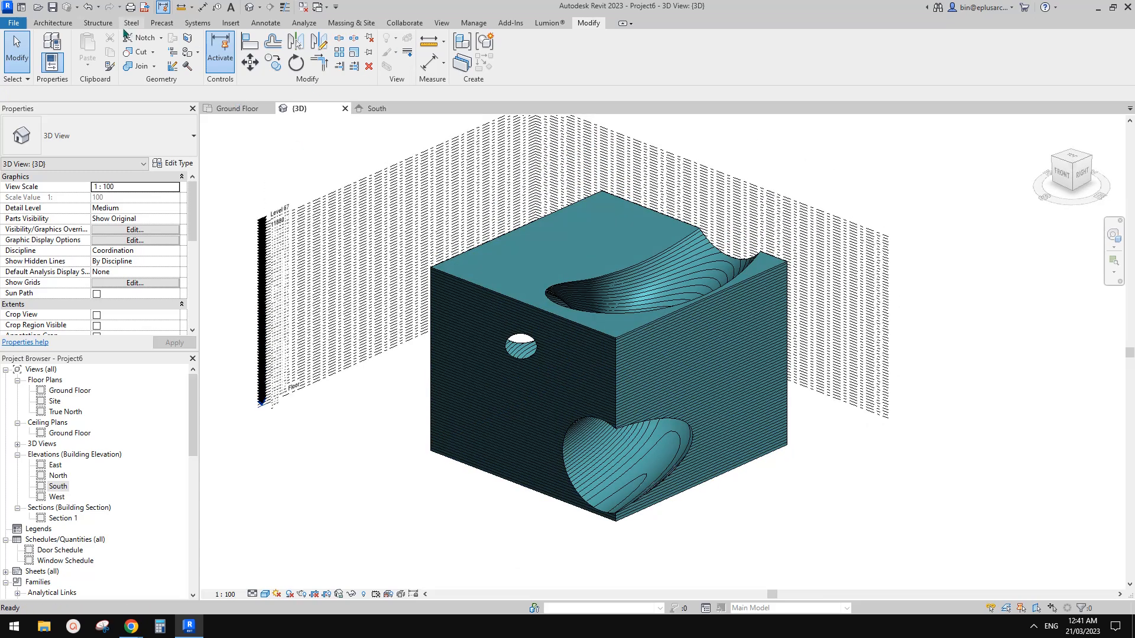
- Start Floor by Face and duplicate the Generic 150mm floor type as 50 with a structure layer 50 thick
left_click(58, 23)
left_click(271, 61)
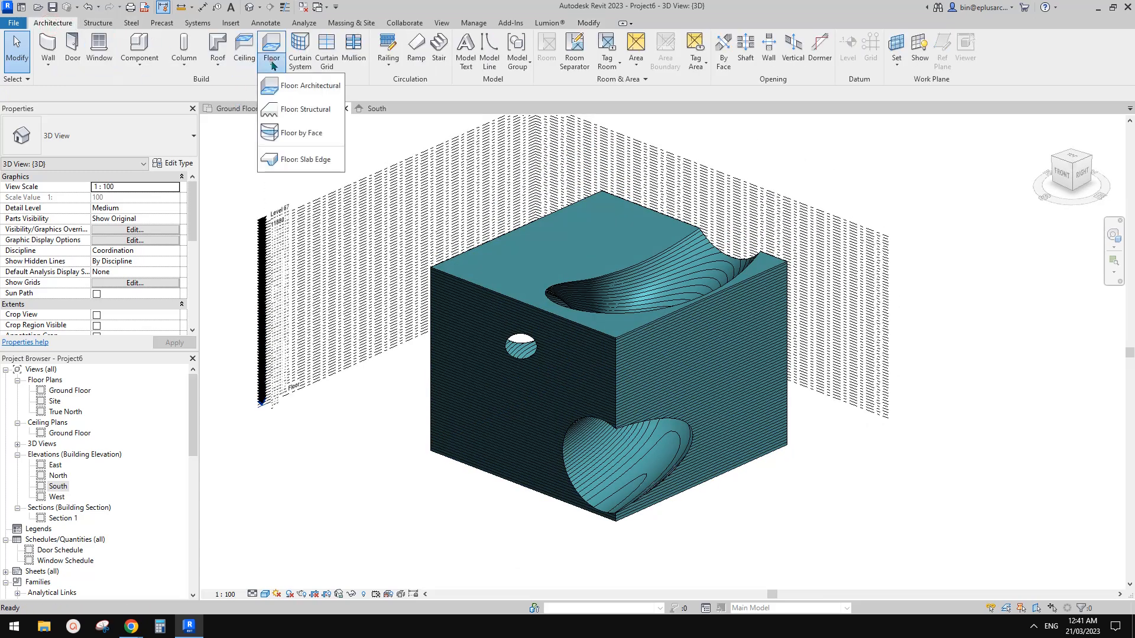
left_click(321, 136)
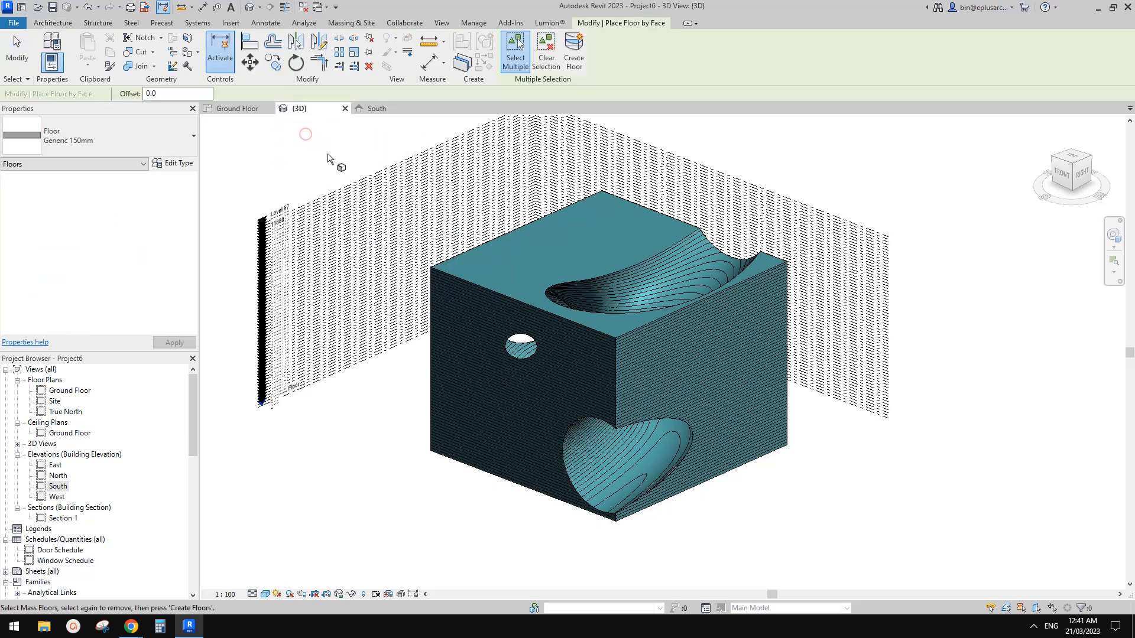
left_click(95, 138)
left_click(95, 139)
left_click(174, 163)
left_click(551, 185)
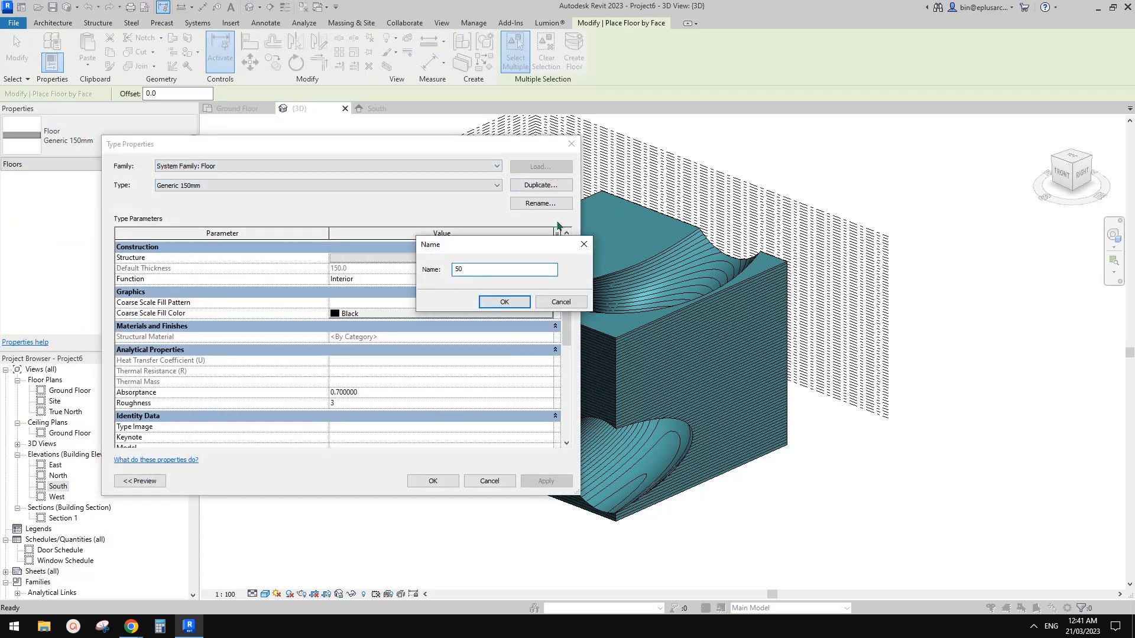
type("50")
left_click(505, 302)
left_click(392, 258)
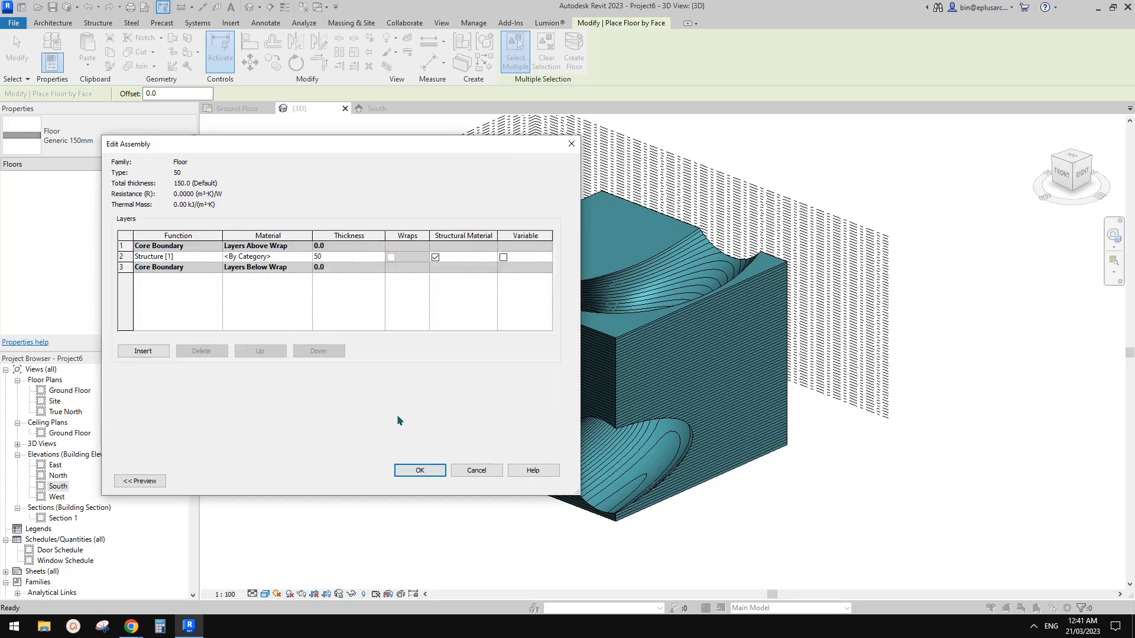
left_click(419, 471)
left_click(432, 481)
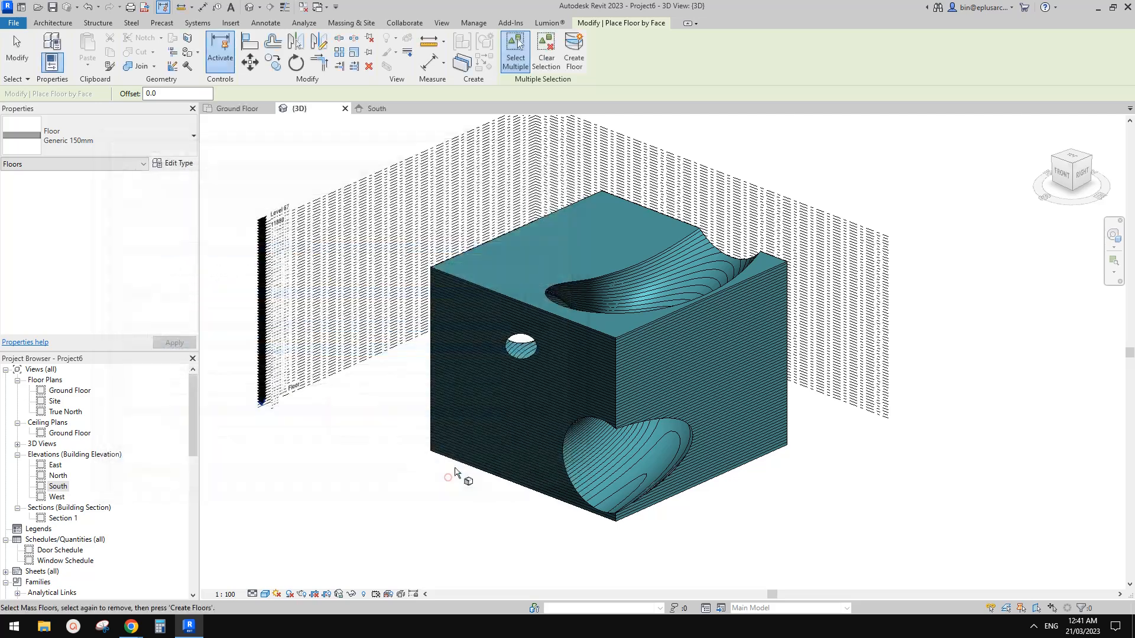
- Select all mass floors of the box and create floors of type 50 on them
left_click_drag(850, 129, 524, 558)
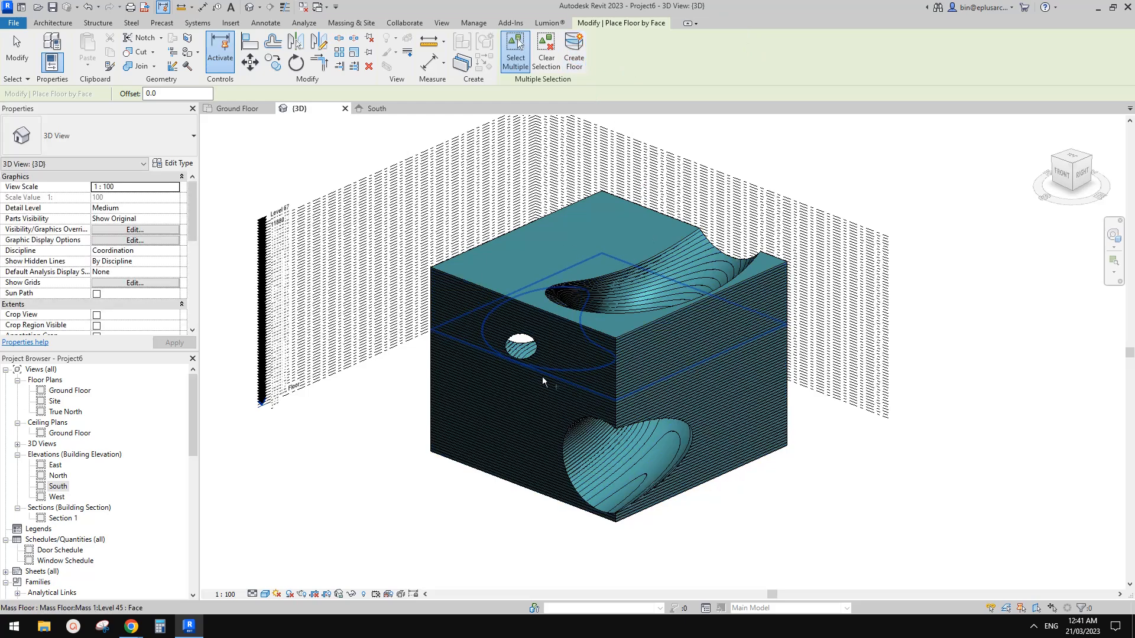
scroll(804, 420, "up", 2)
key("Escape")
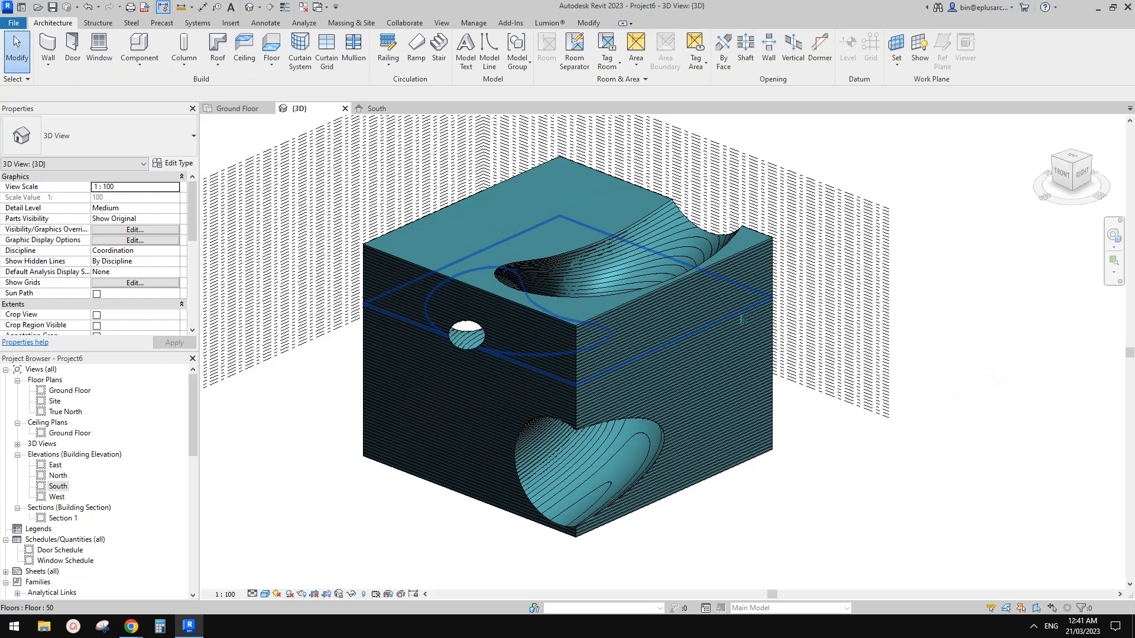
- Turn off the Mass category's visibility in the 3D view, leaving the floors shown
left_click(360, 25)
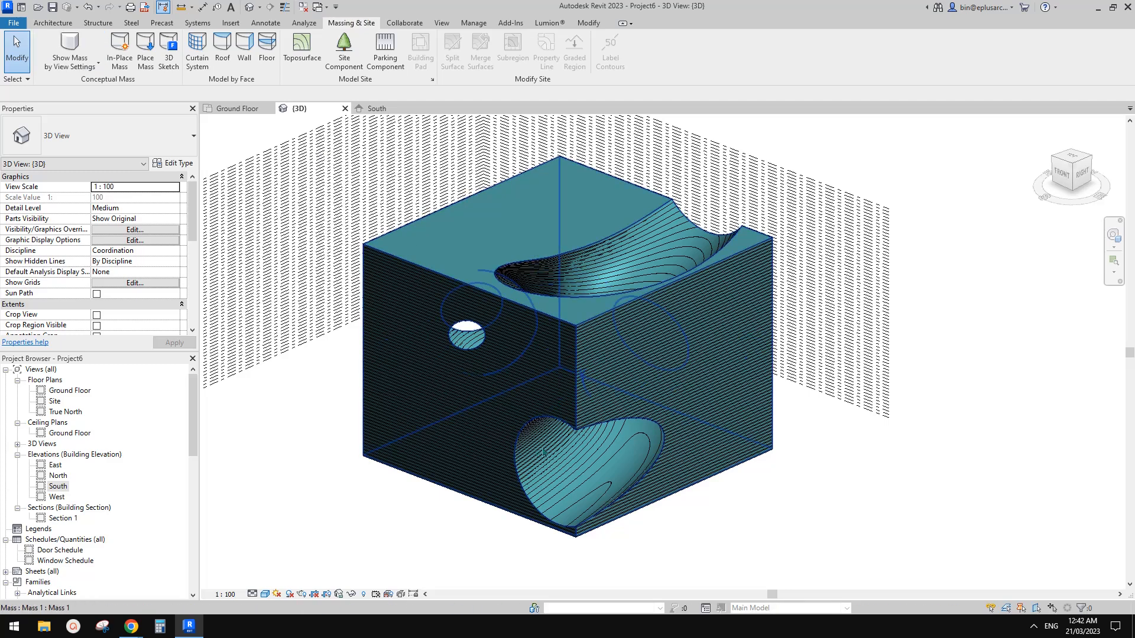
middle_click_drag(623, 358, 559, 349)
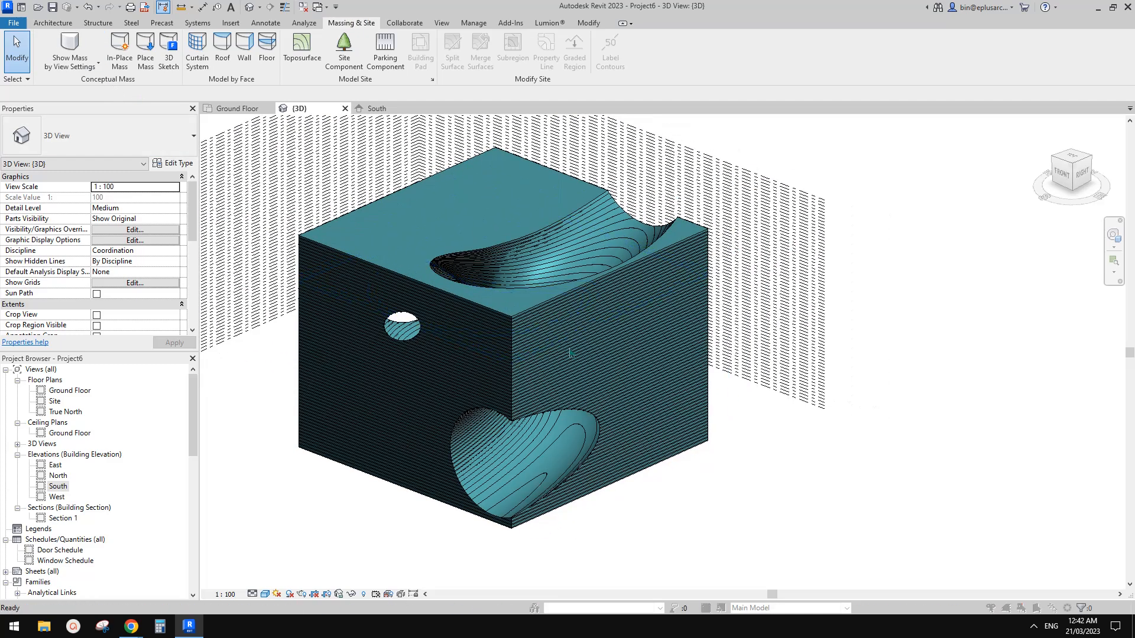
key("v")
key("g")
left_click(412, 338)
key("m")
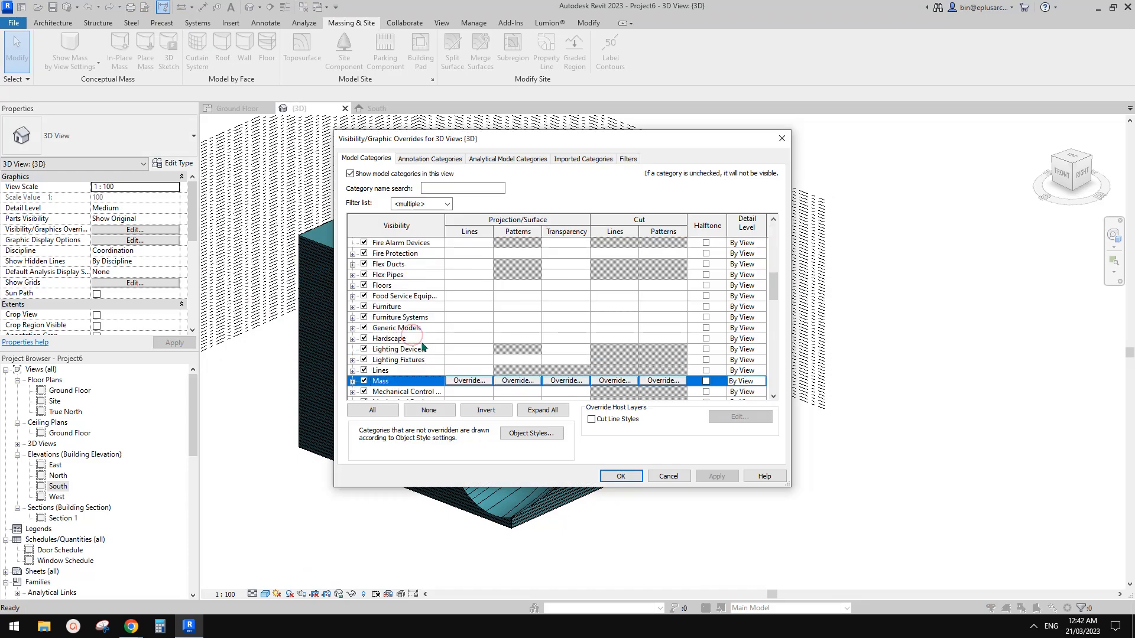
scroll(423, 340, "down", 1)
left_click(636, 477)
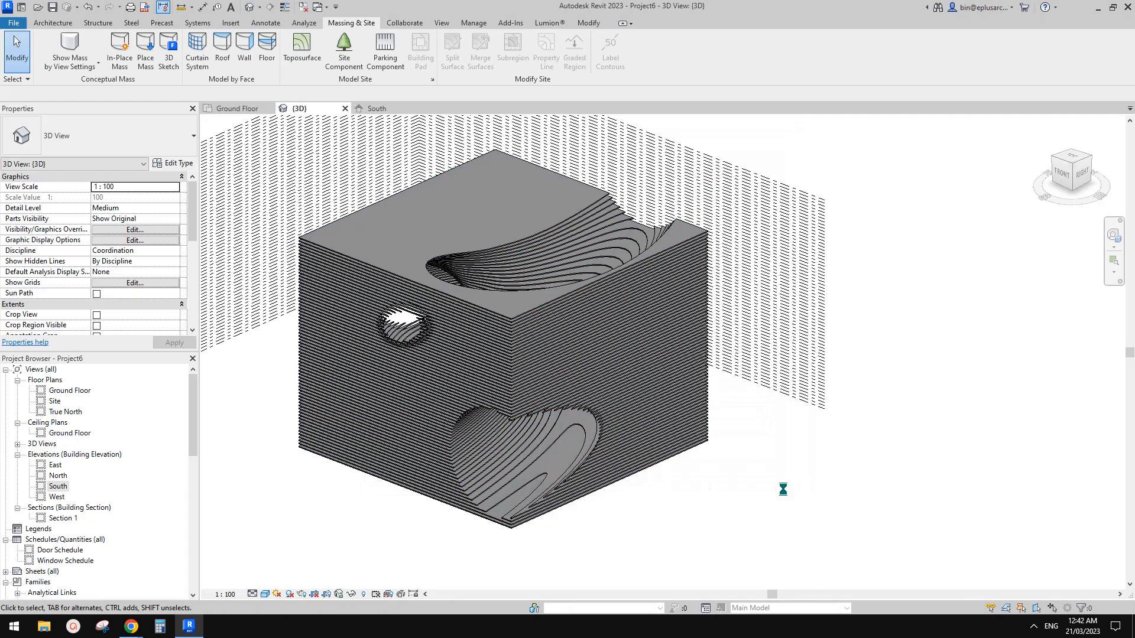
- Select one of the levels beside the box and hide the Levels category in the 3D view
middle_click_drag(637, 266, 691, 382, "shift")
middle_click_drag(766, 350, 742, 357)
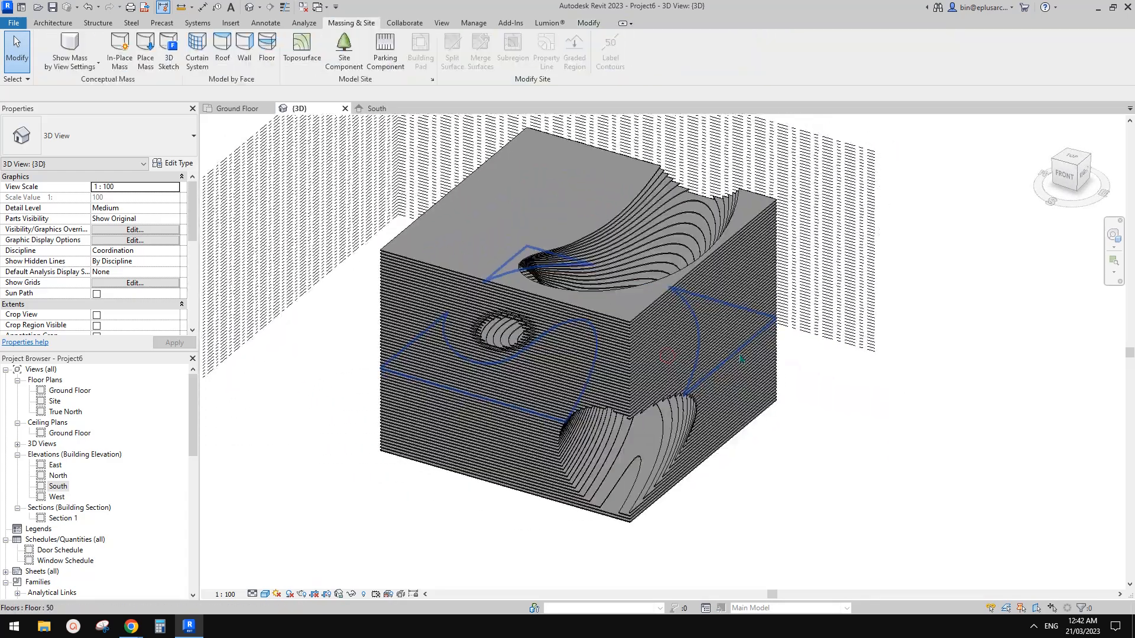
left_click(847, 267)
middle_click_drag(893, 256, 837, 297)
scroll(824, 291, "down", 1)
key("v")
key("h")
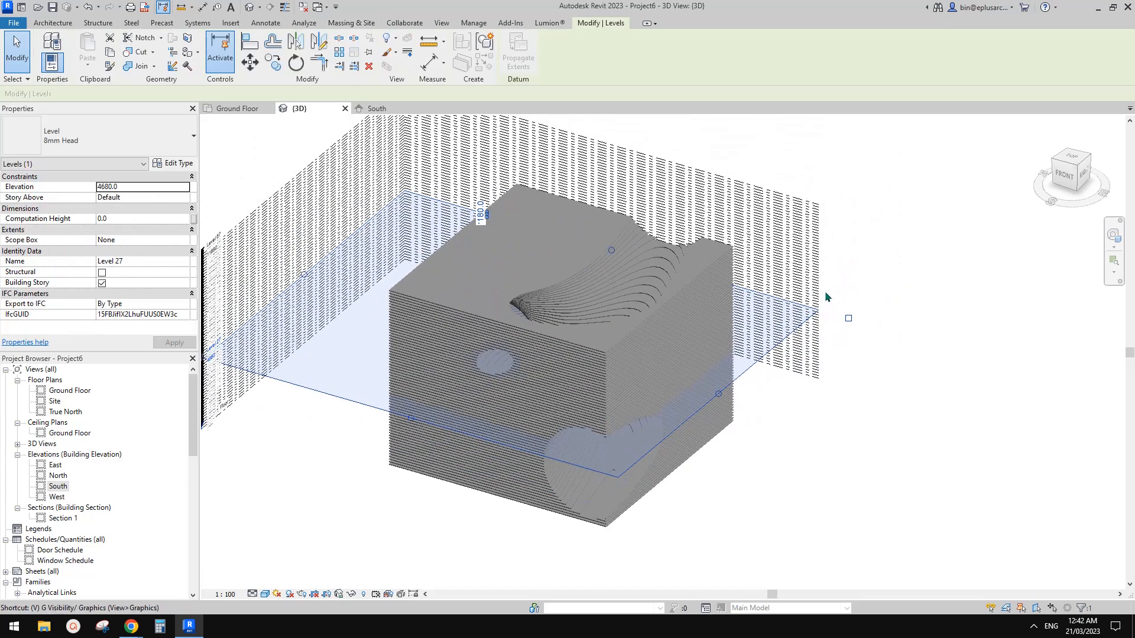
- Inspect the stacked floors and the carved void from several sides, selecting the top floor to examine its type and face-update option
middle_click_drag(780, 358, 615, 296, "shift")
left_click(614, 289)
middle_click_drag(323, 230, 463, 204)
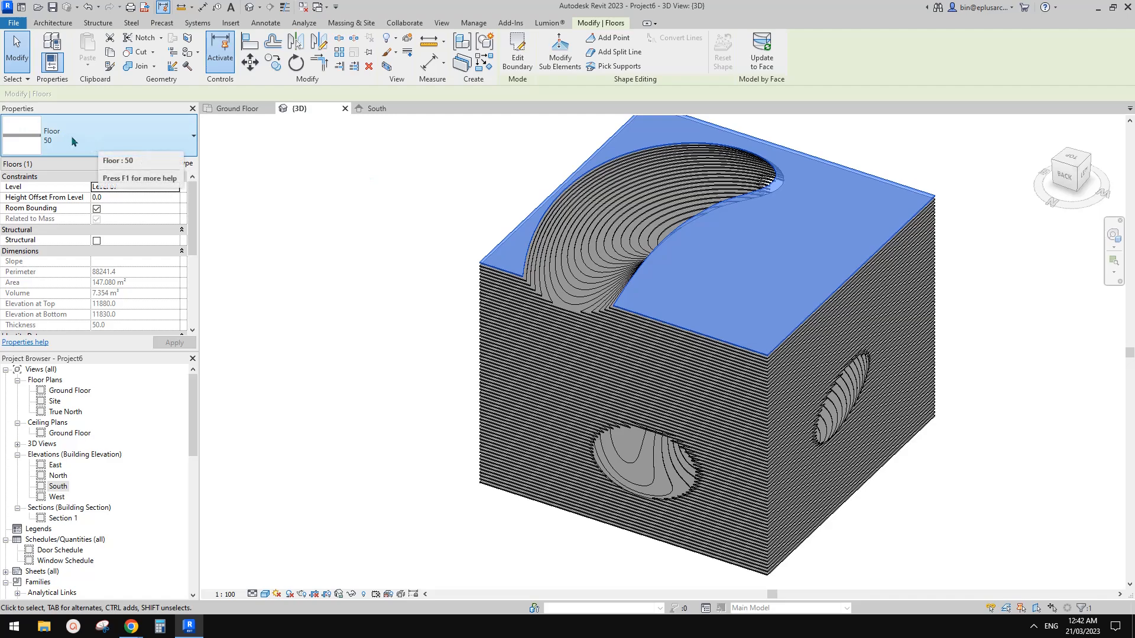
middle_click_drag(397, 172, 304, 180)
mouse_move(767, 207)
middle_mouse_down("shift")
mouse_move(828, 211)
mouse_move(762, 220)
middle_mouse_up("shift")
left_click(762, 70)
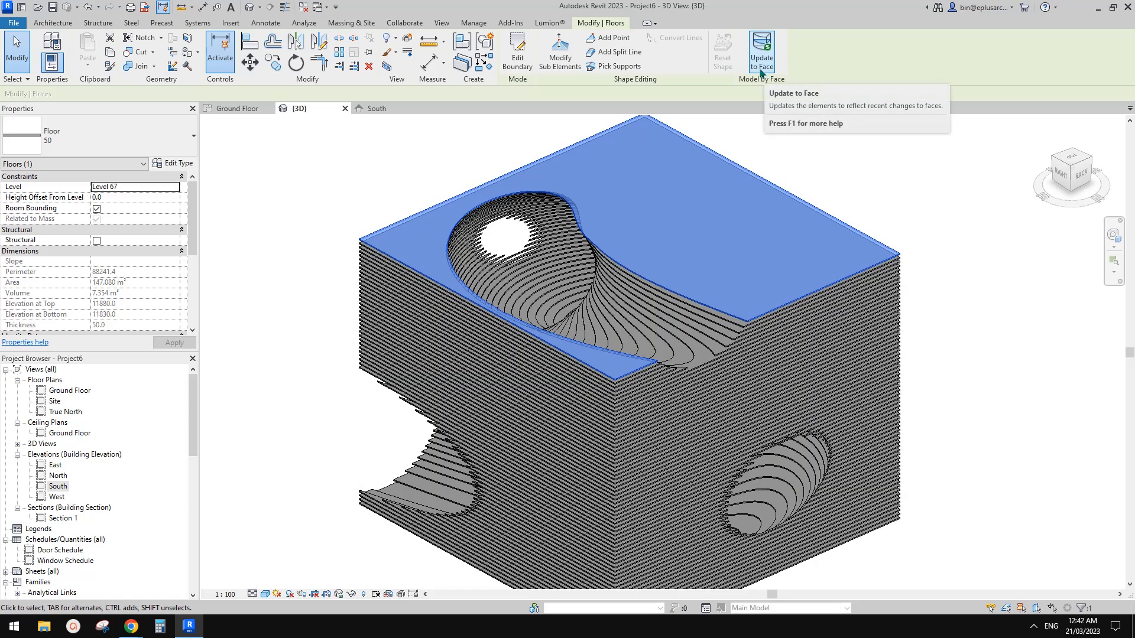
scroll(734, 121, "down", 1)
middle_click_drag(727, 166, 711, 156)
key("Escape")
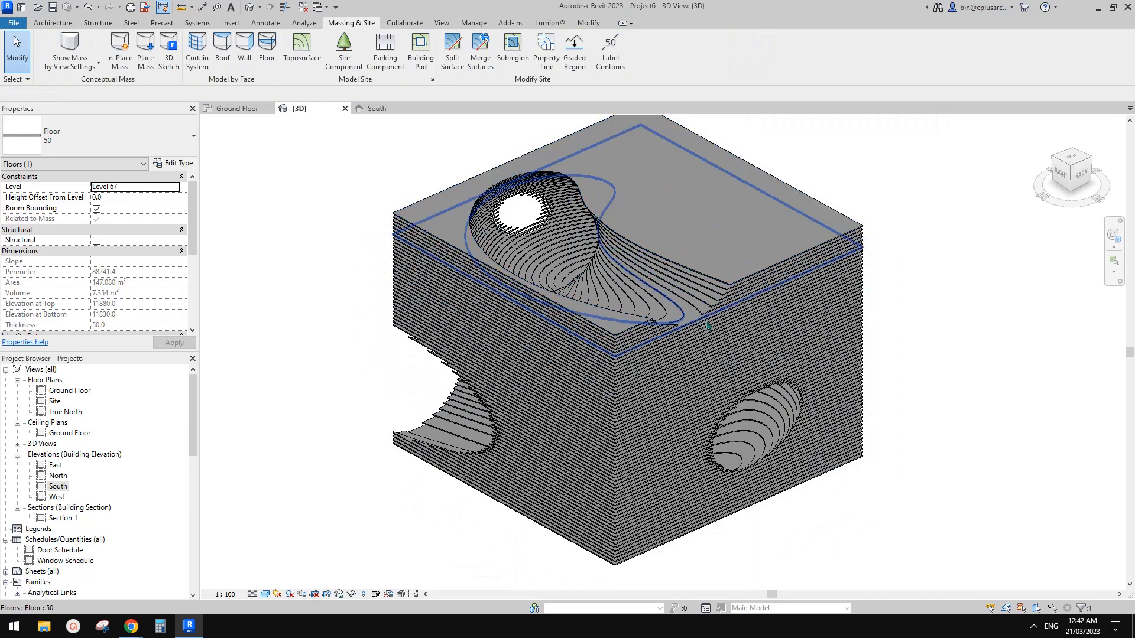
middle_click_drag(654, 313, 786, 230, "shift")
left_click(786, 225)
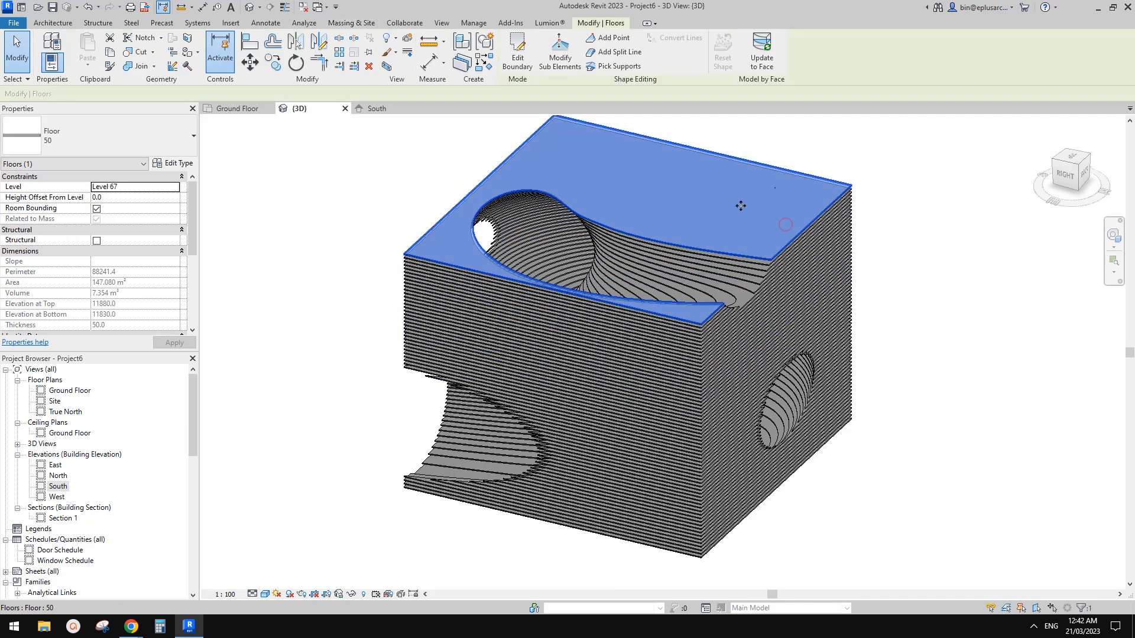
left_click(911, 277)
middle_click_drag(911, 278, 872, 341, "shift")
- Switch to the Google Docs document to study the layered-model reference images, return to Revit and compare them with the floor stack
mouse_move(131, 627)
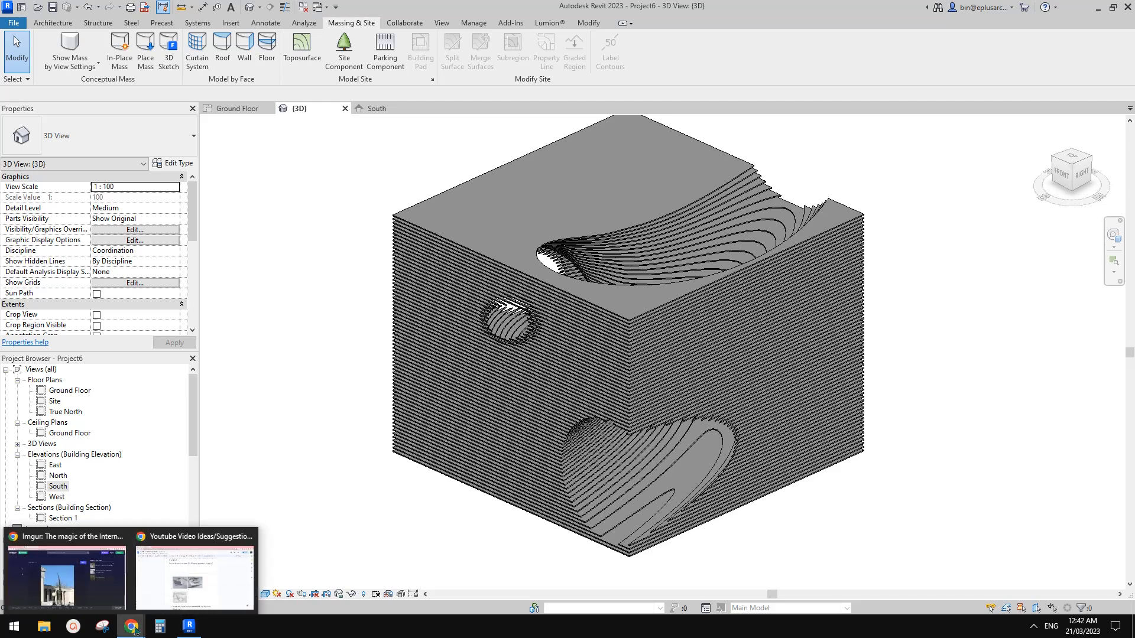
left_click(187, 585)
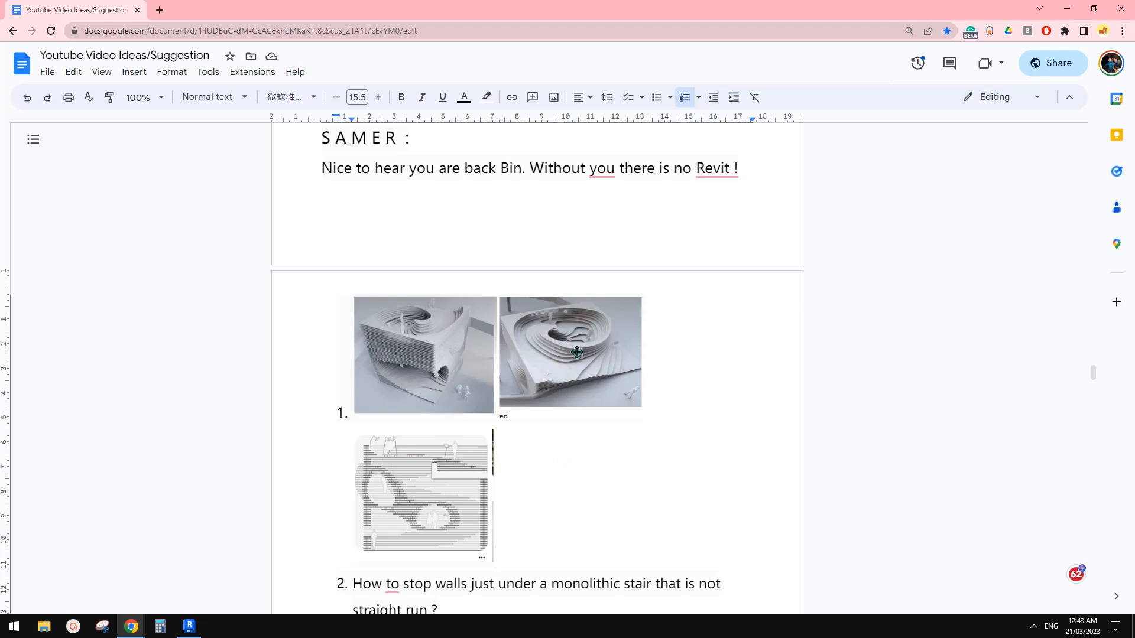
left_click(189, 628)
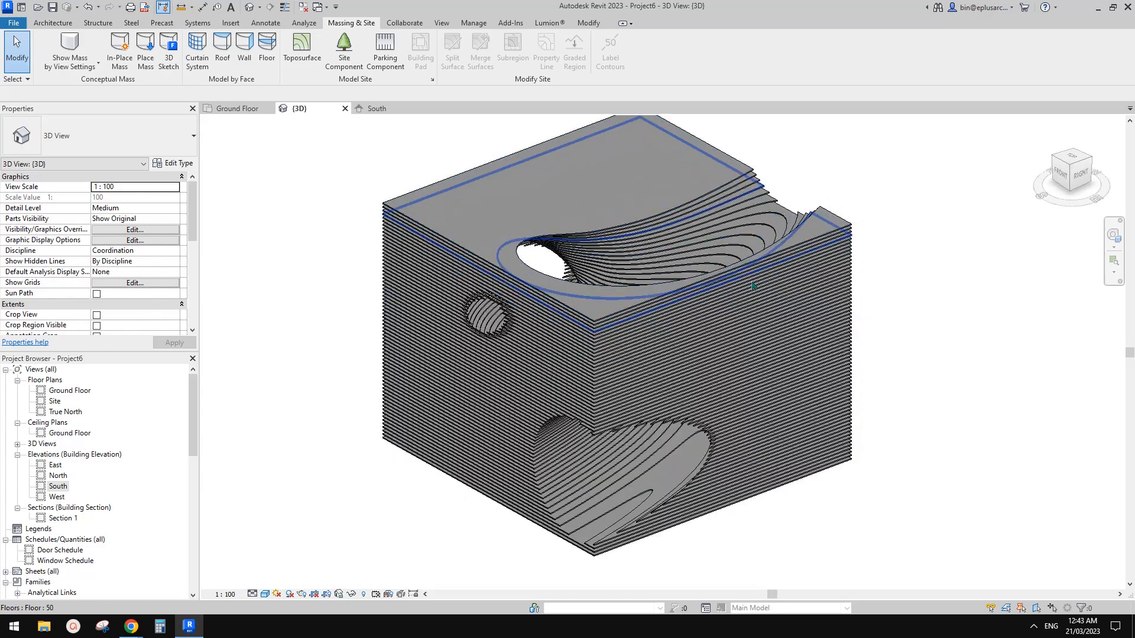
middle_click_drag(754, 282, 740, 229, "shift")
left_click(801, 221)
middle_click_drag(712, 311, 606, 355, "shift")
key("Escape")
scroll(636, 349, "up", 1)
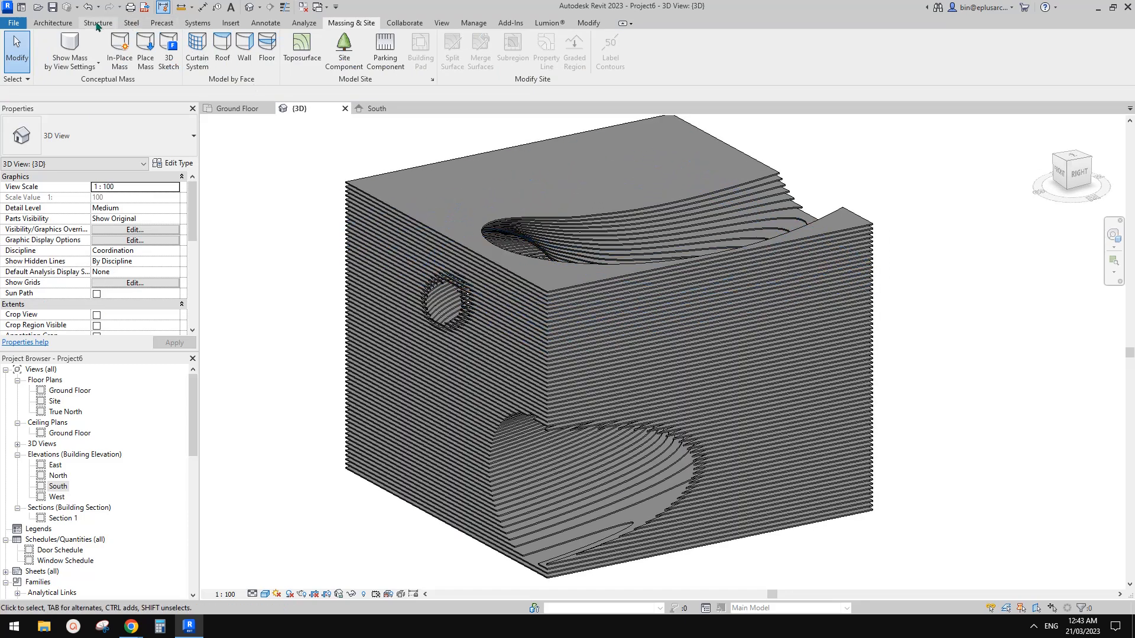
left_click(53, 23)
middle_click_drag(518, 245, 462, 248, "shift")
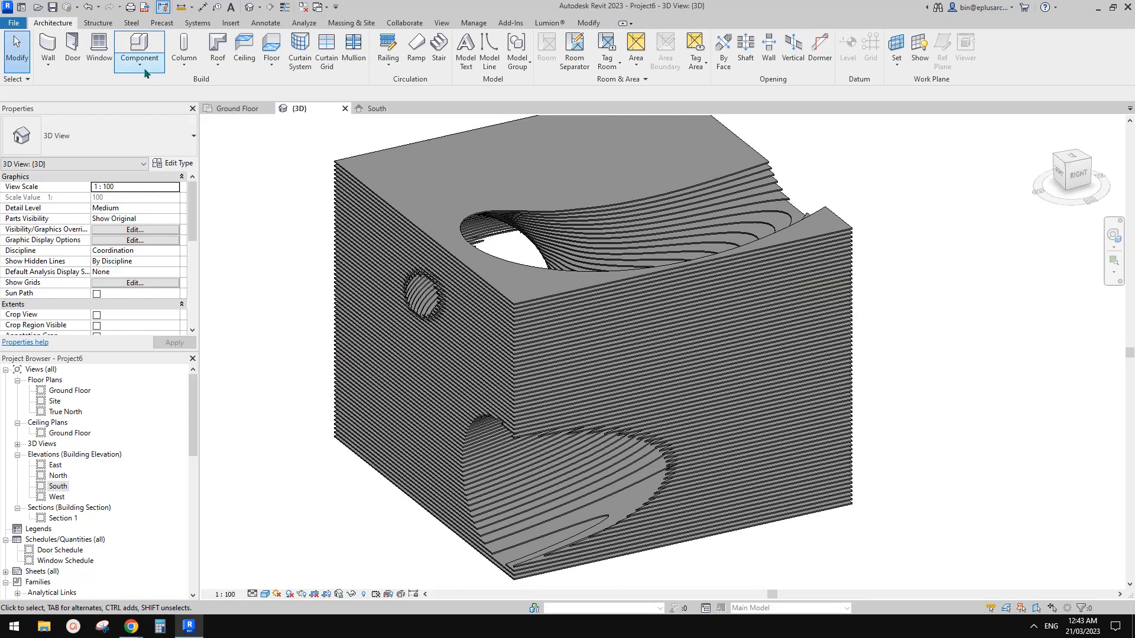
middle_click_drag(457, 245, 431, 247, "shift")
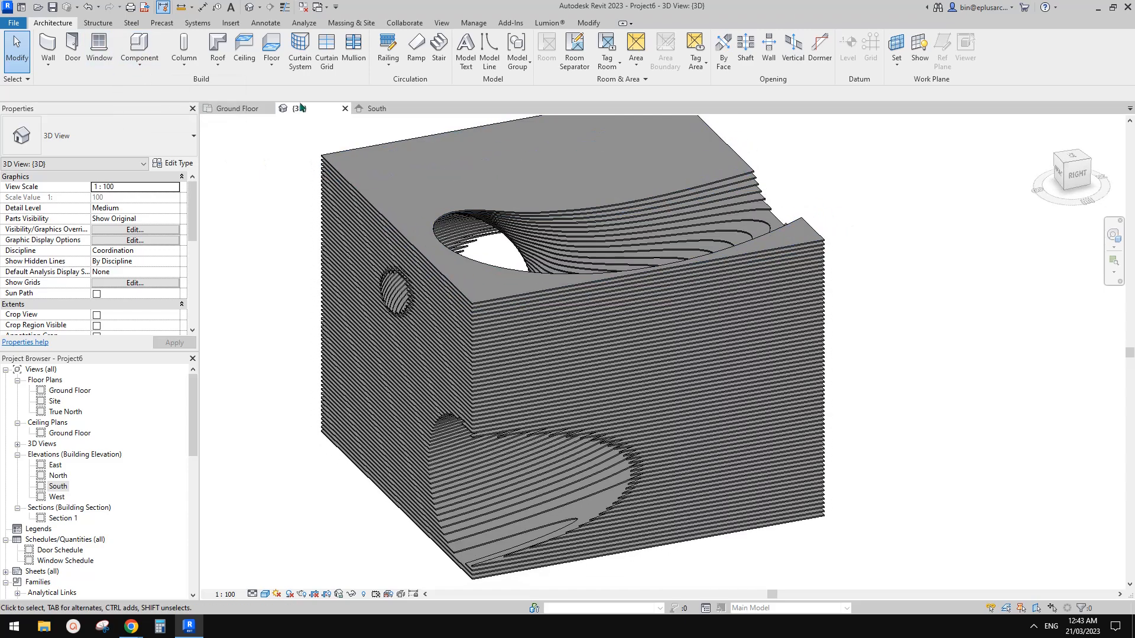
- Start the Beam command and load type 38x89 of the Dimension Lumber family from the Australia library's Structural Framing Wood folder
left_click(98, 22)
left_click(44, 50)
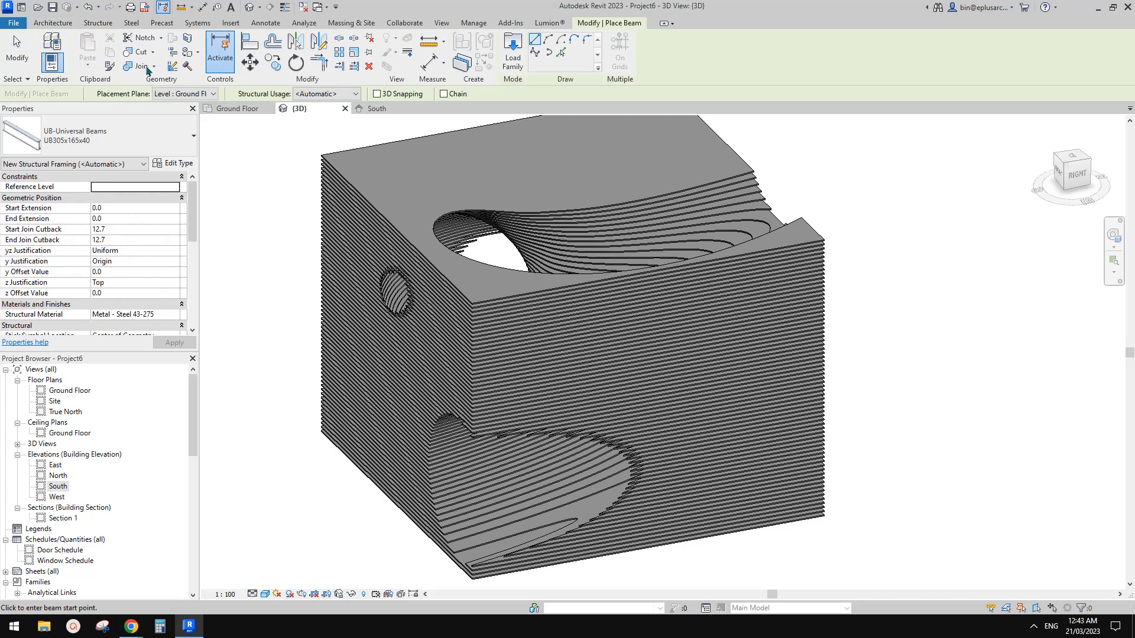
left_click(513, 53)
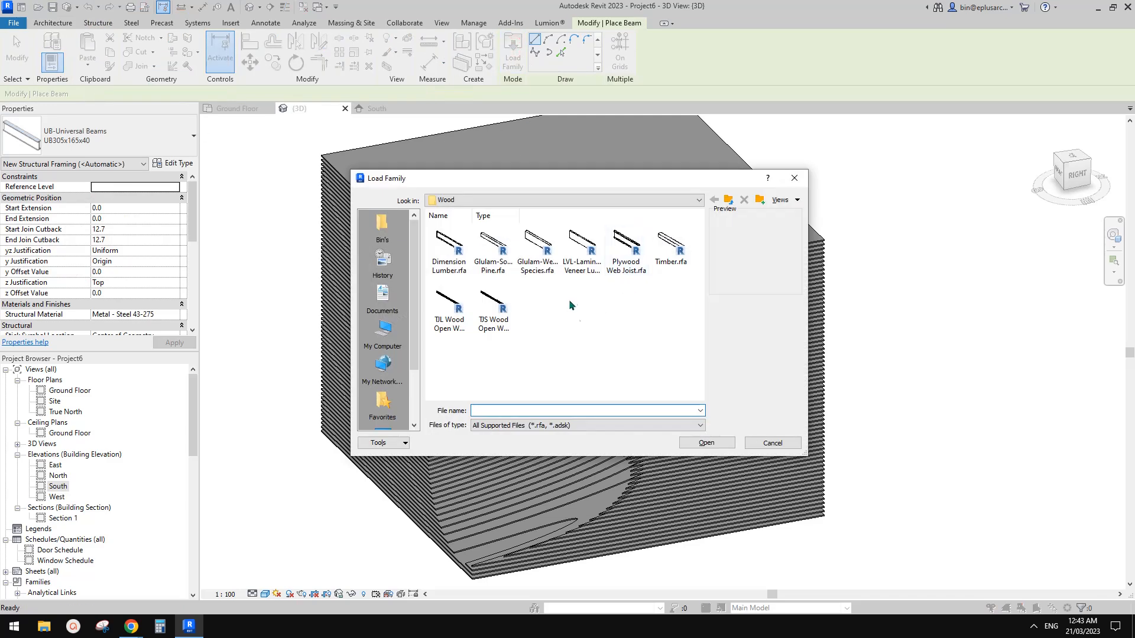
left_click(730, 200)
left_click(731, 201)
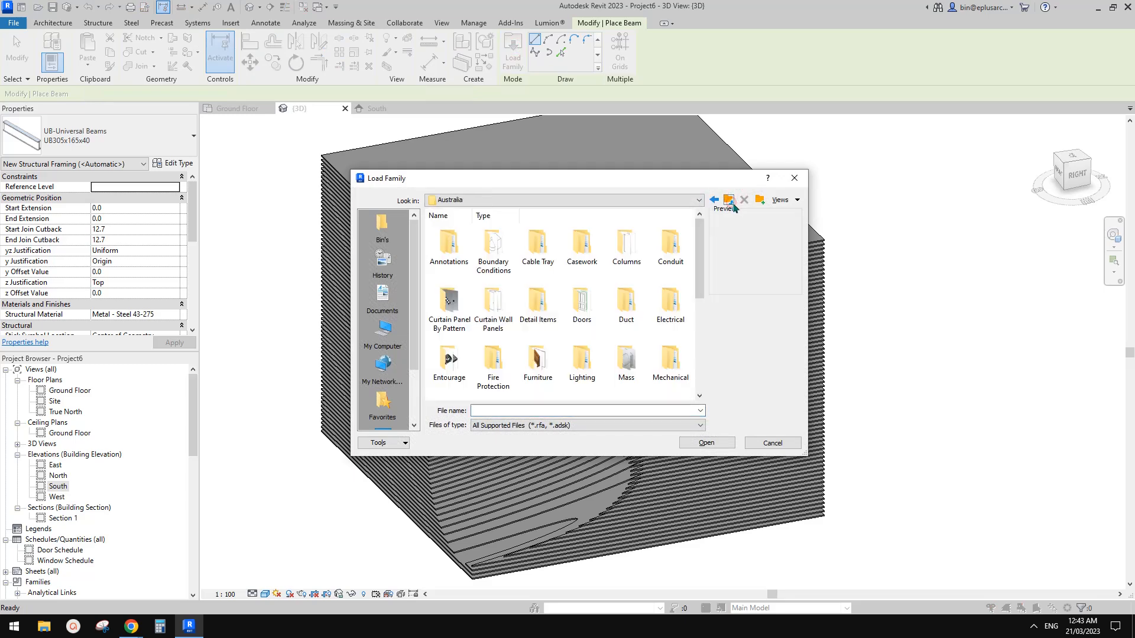
left_click_drag(699, 256, 703, 360)
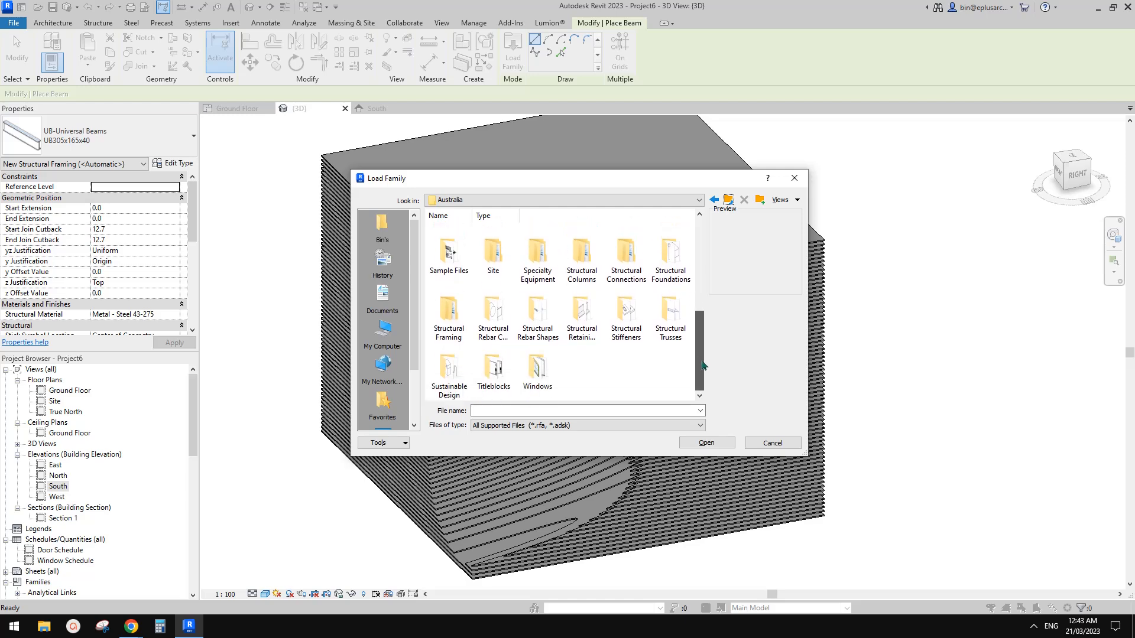
left_click(450, 313)
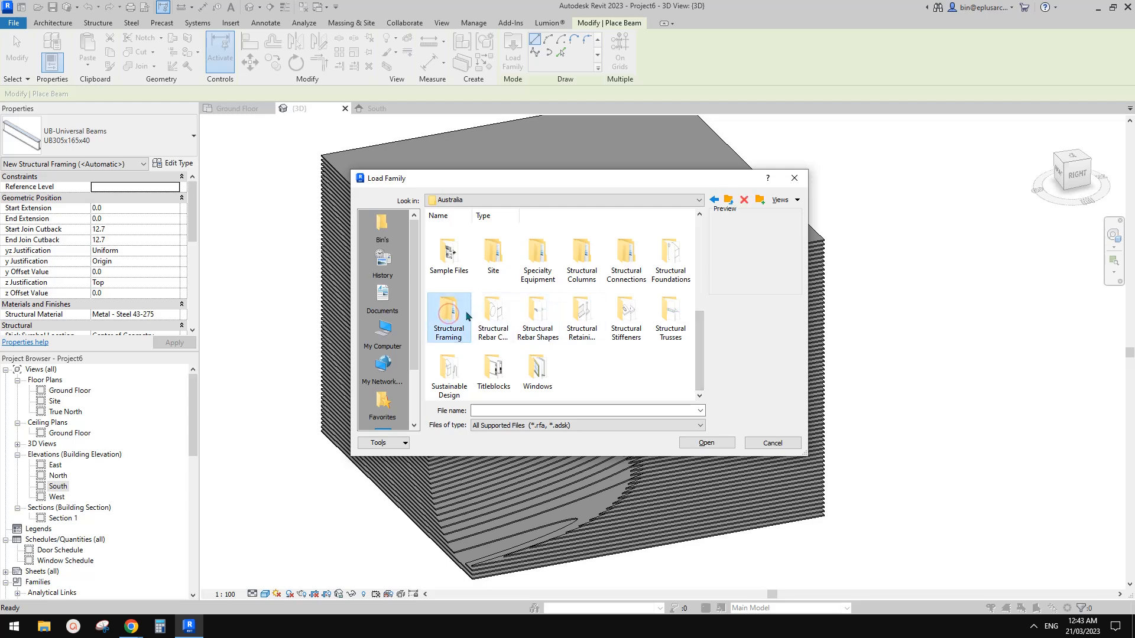
double_click(450, 315)
double_click(624, 246)
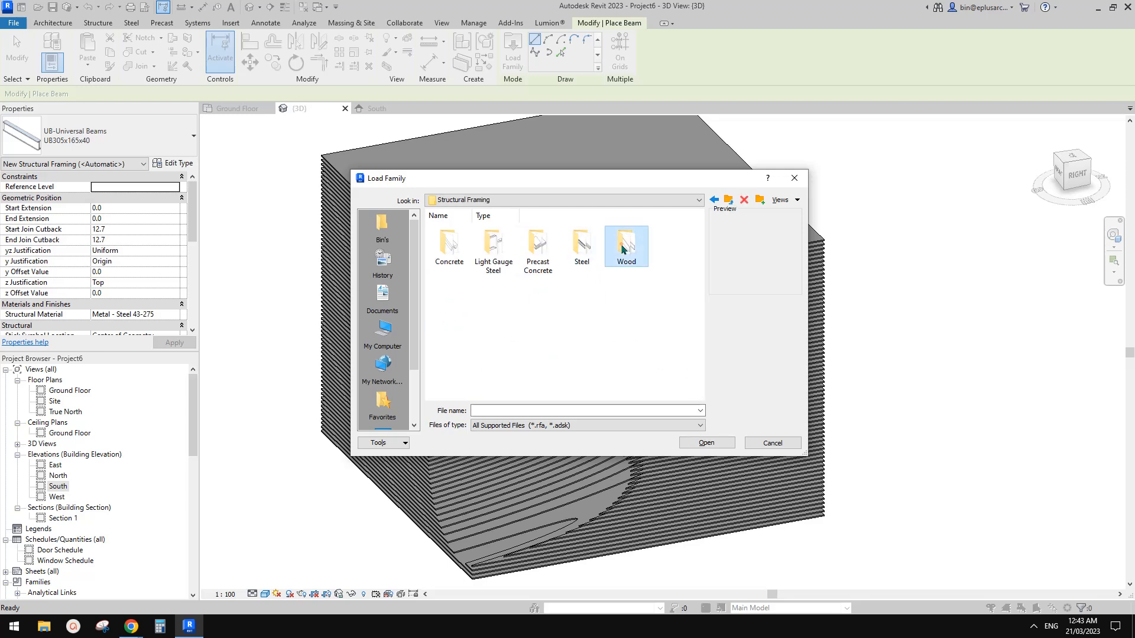
double_click(482, 278)
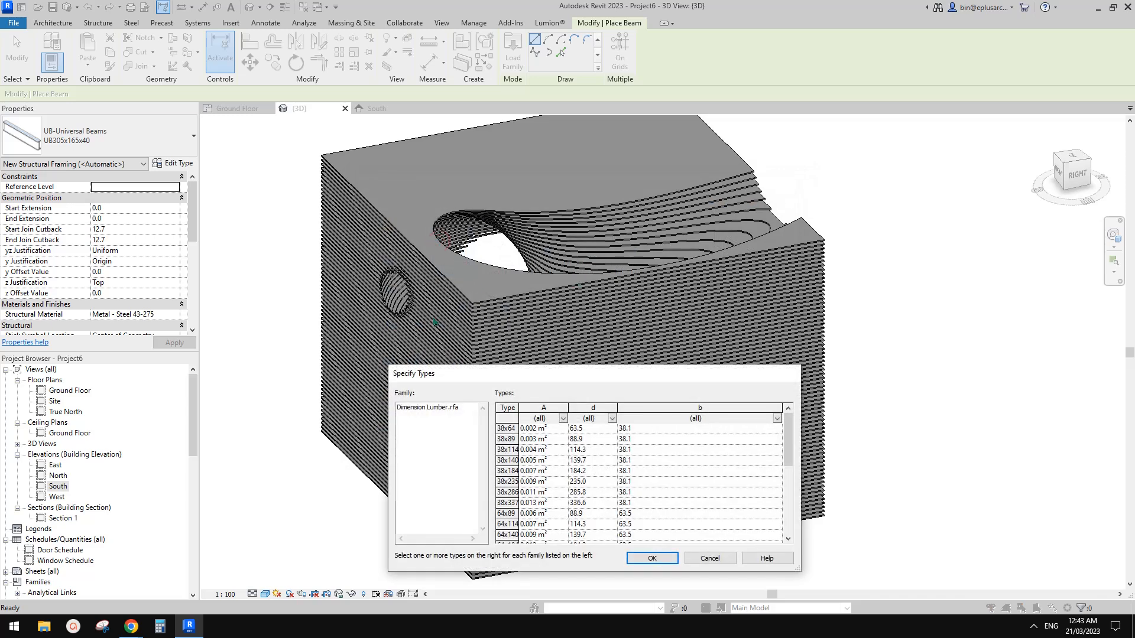
left_click(526, 406)
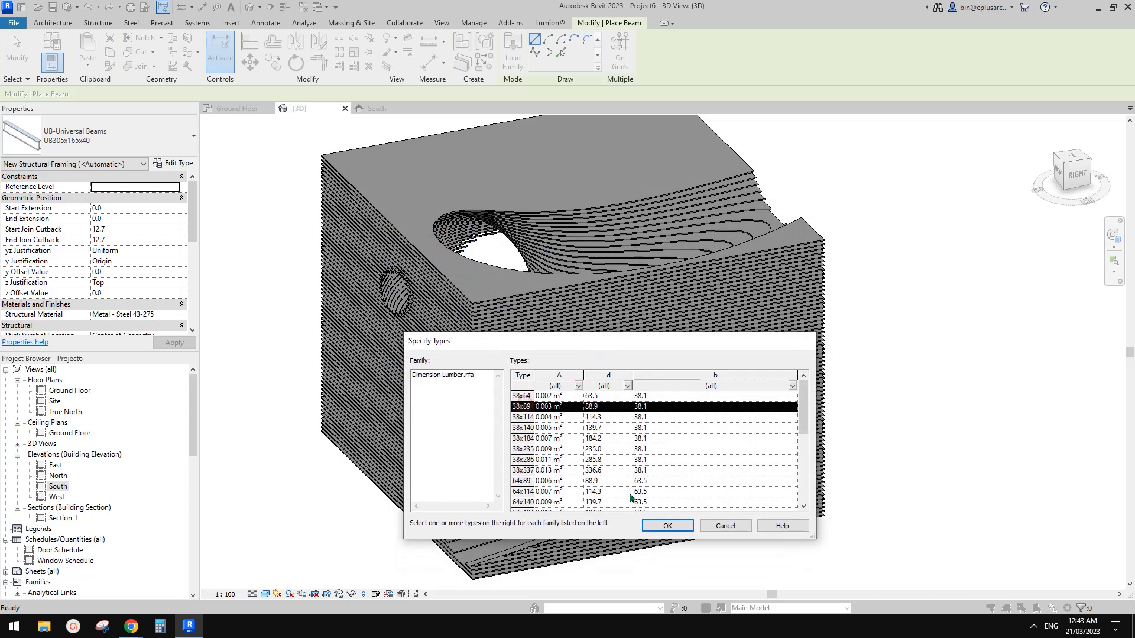
left_click(667, 526)
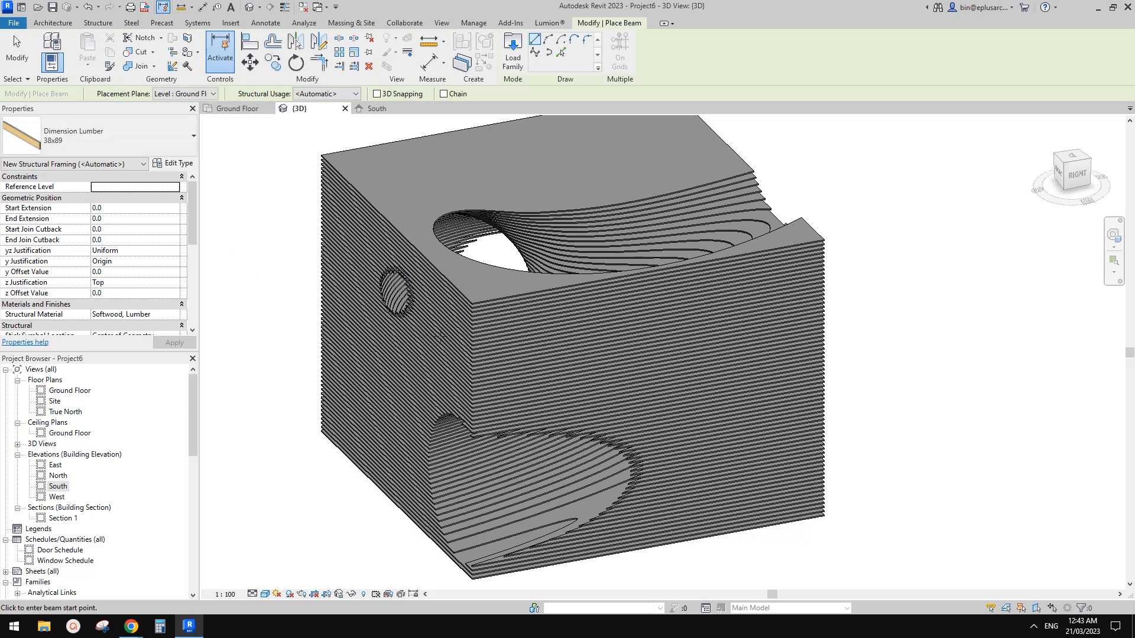
- Duplicate the 38x89 Dimension Lumber type as 130 and edit its depth d
left_click(177, 166)
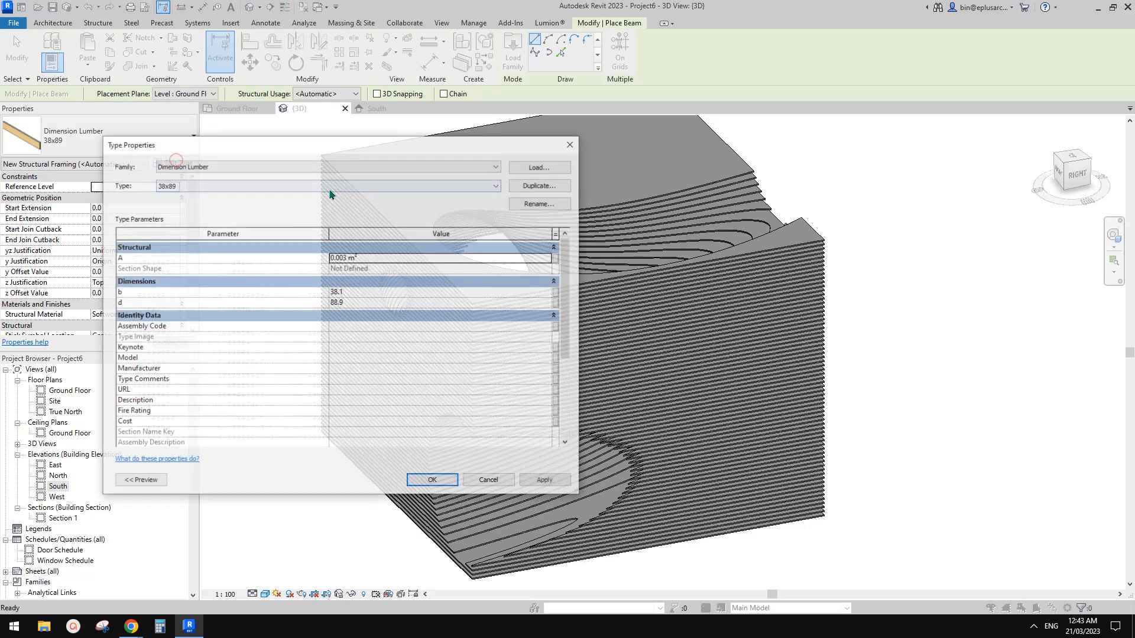
left_click(539, 185)
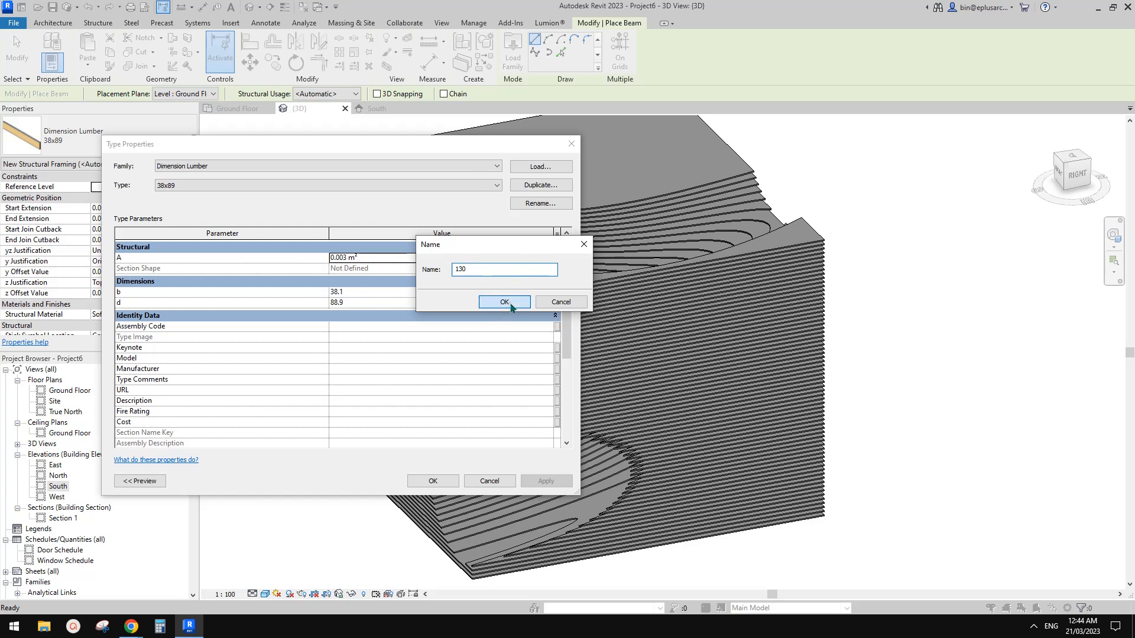
left_click(510, 303)
left_click(377, 303)
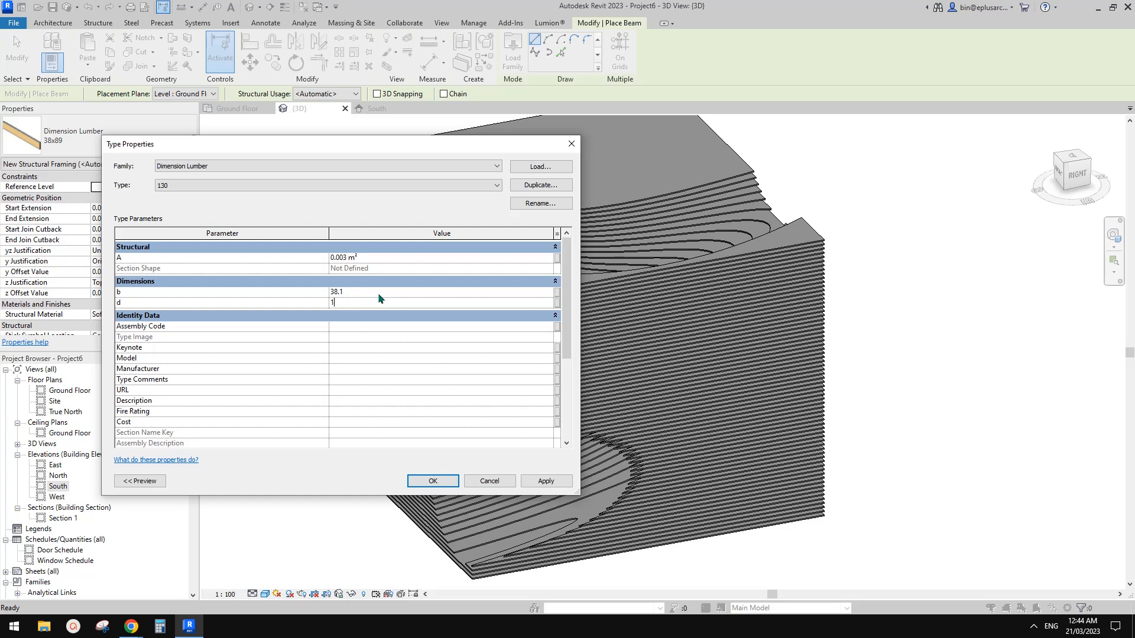
left_click(433, 481)
- Place a trial 130 lumber beam about 4200 long in front of the box's lower corner, check it and delete it
scroll(476, 420, "up", 5)
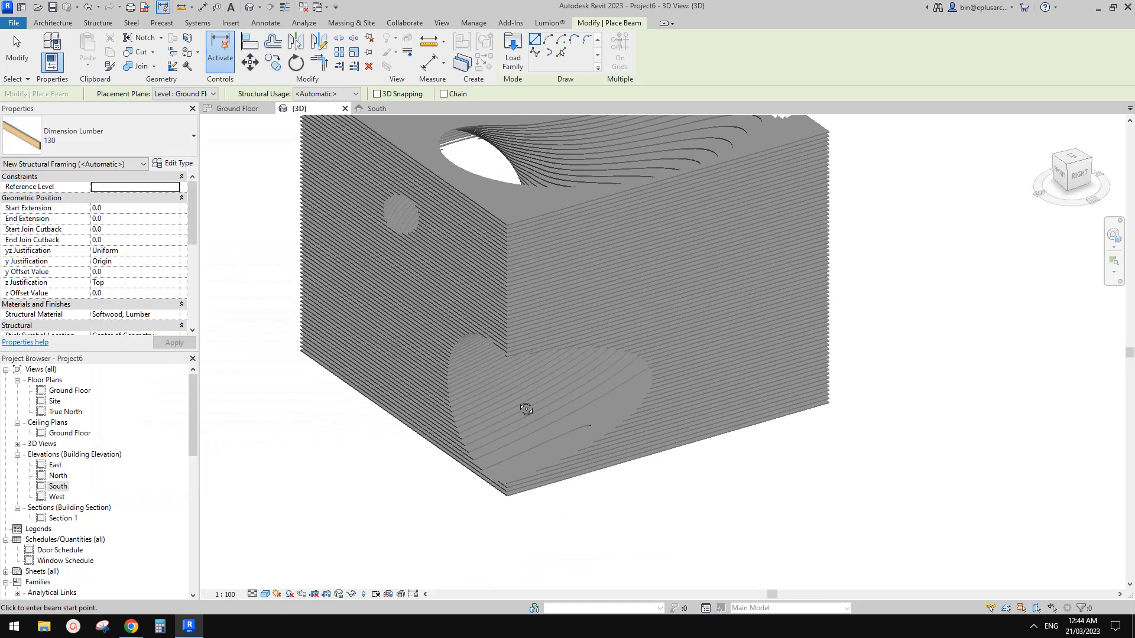
left_click(470, 490)
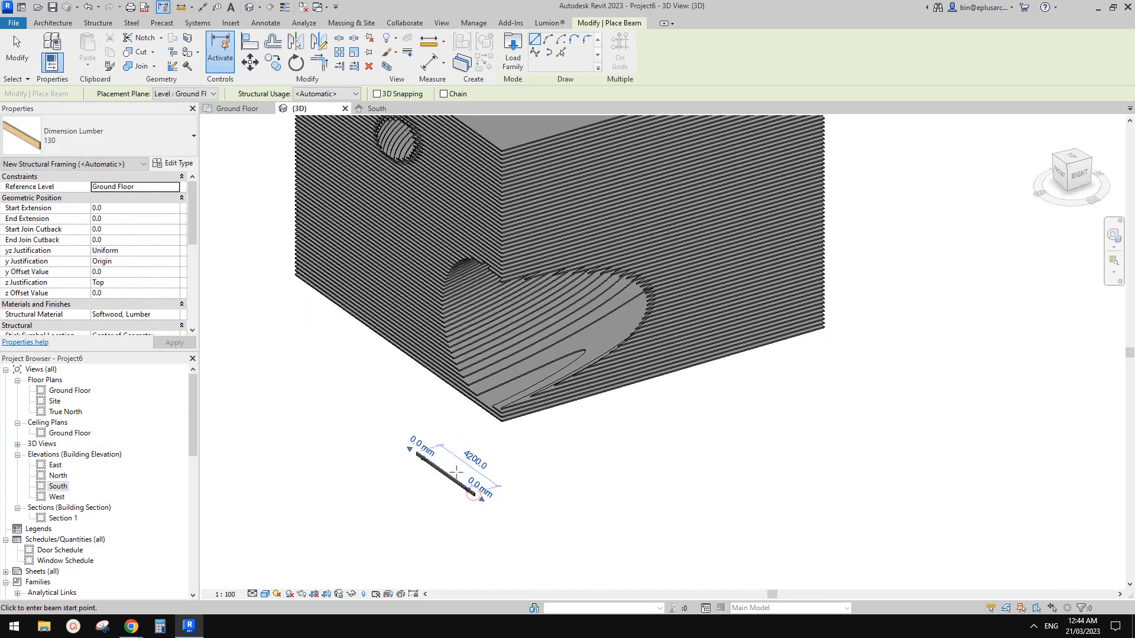
scroll(449, 484, "up", 3)
key("Escape")
key("Escape")
left_click(442, 490)
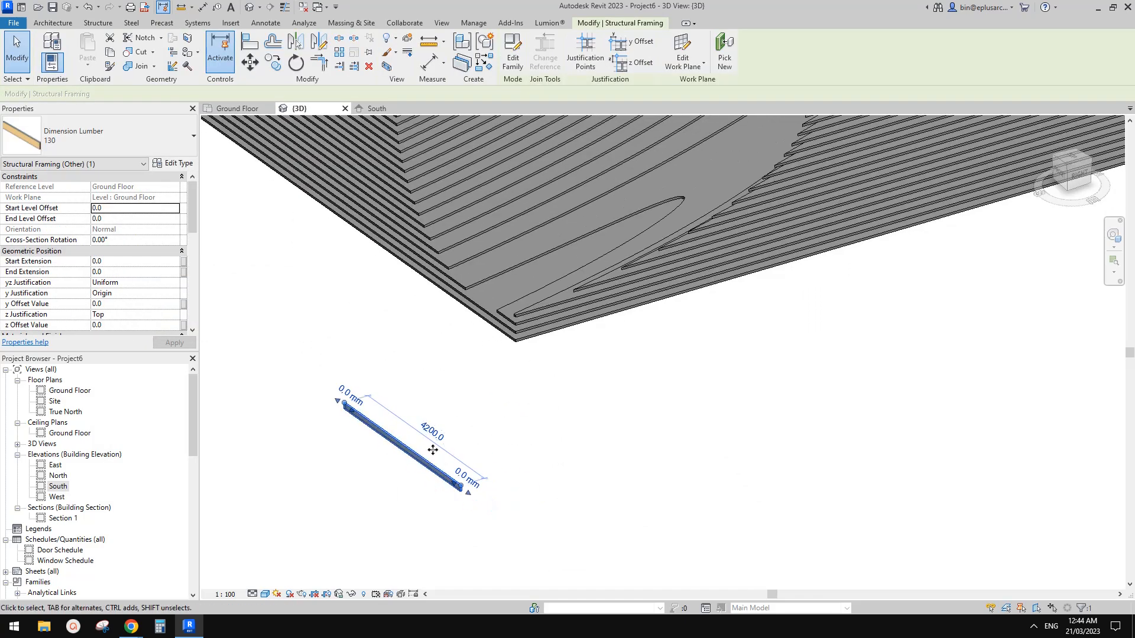
key("Delete")
- Start a beam system and pick the underside of the second-lowest floor as its work plane
scroll(473, 413, "up", 3)
middle_click_drag(473, 413, 483, 393)
scroll(484, 393, "up", 3)
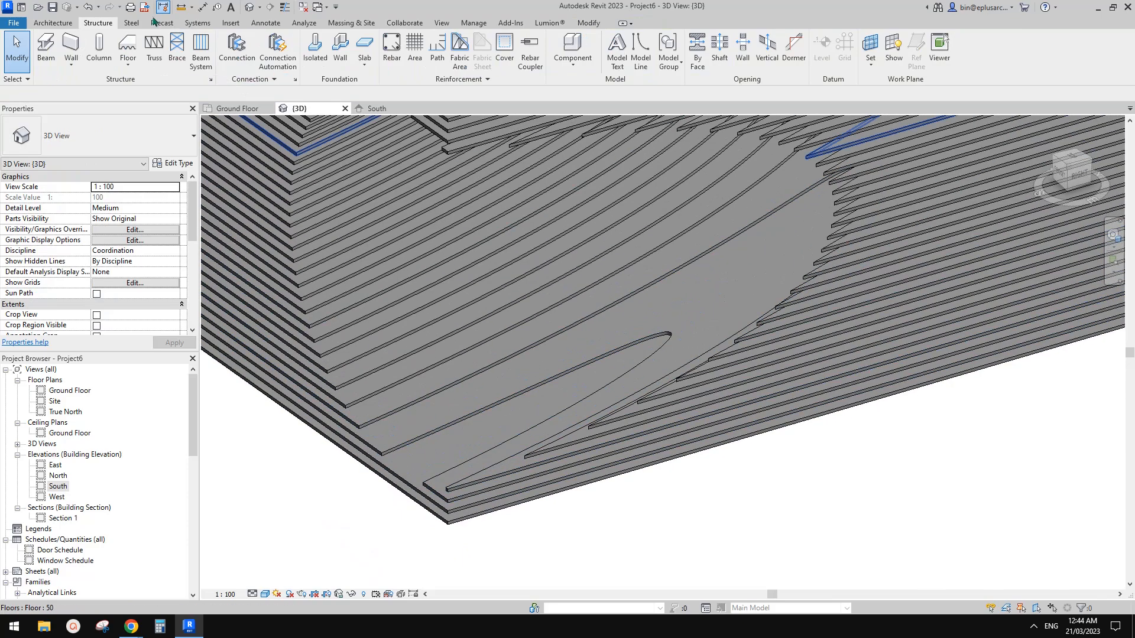
left_click(201, 51)
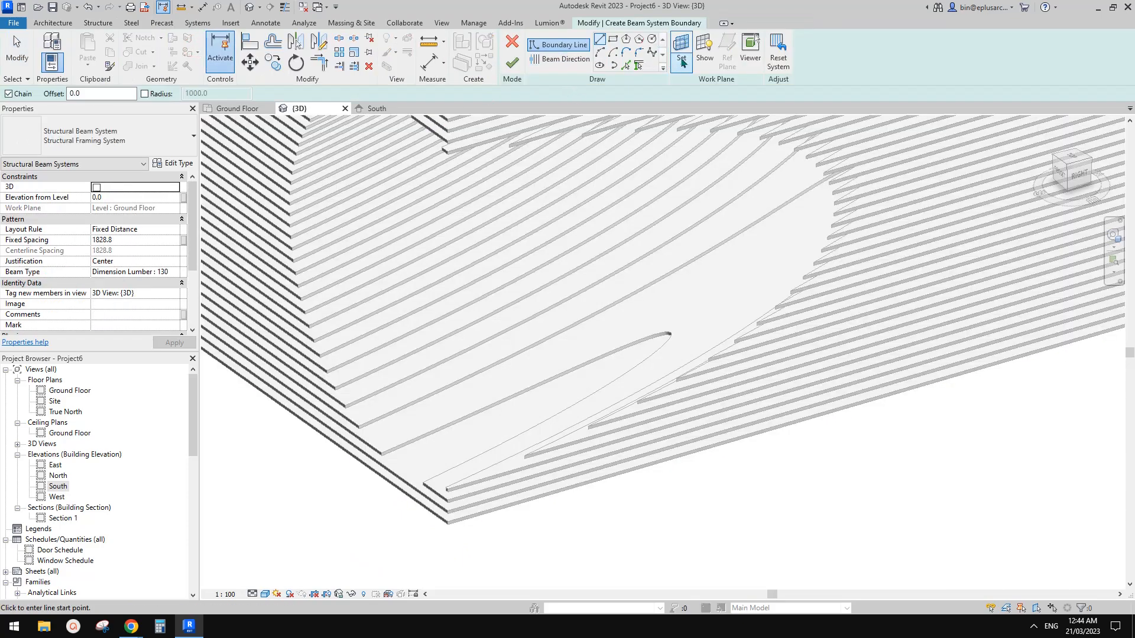
left_click(681, 46)
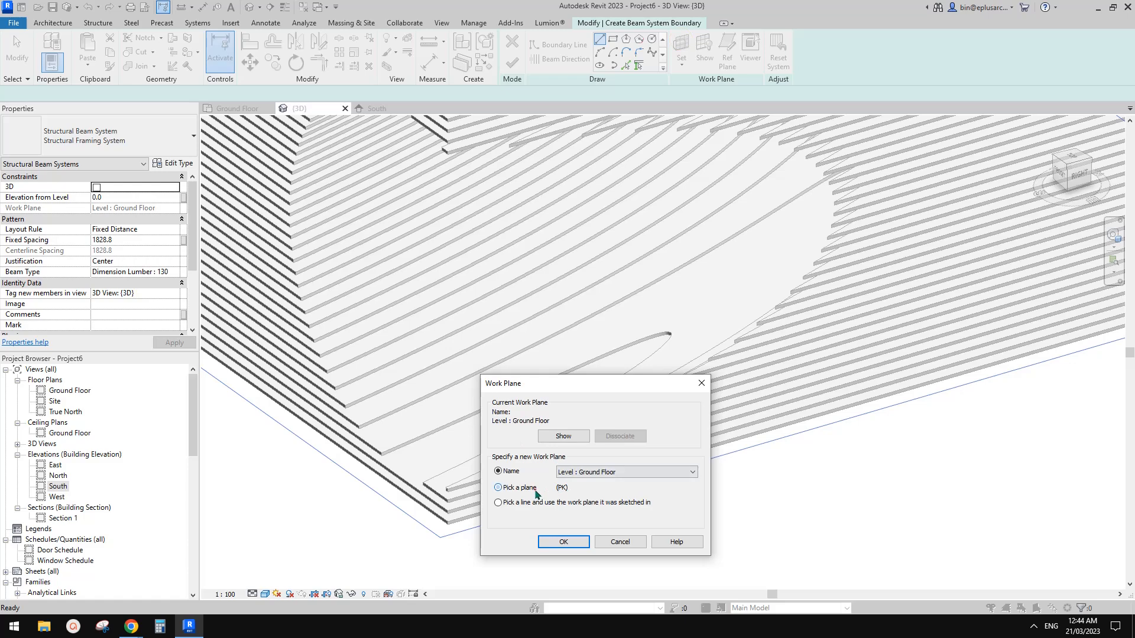
left_click(563, 542)
scroll(663, 479, "up", 5)
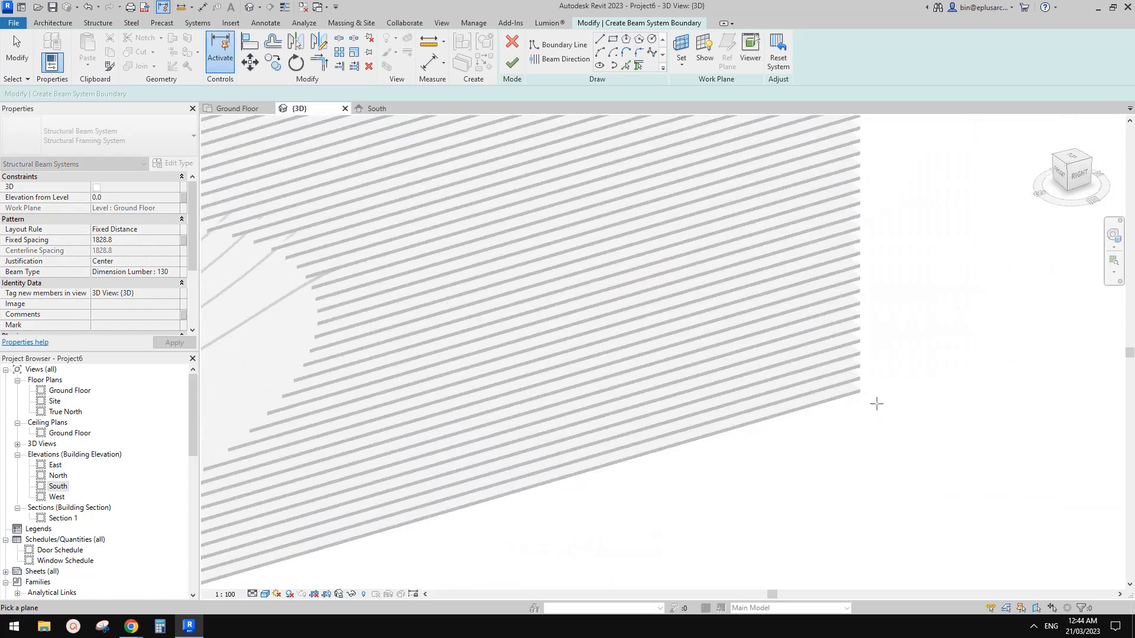
scroll(855, 376, "up", 4)
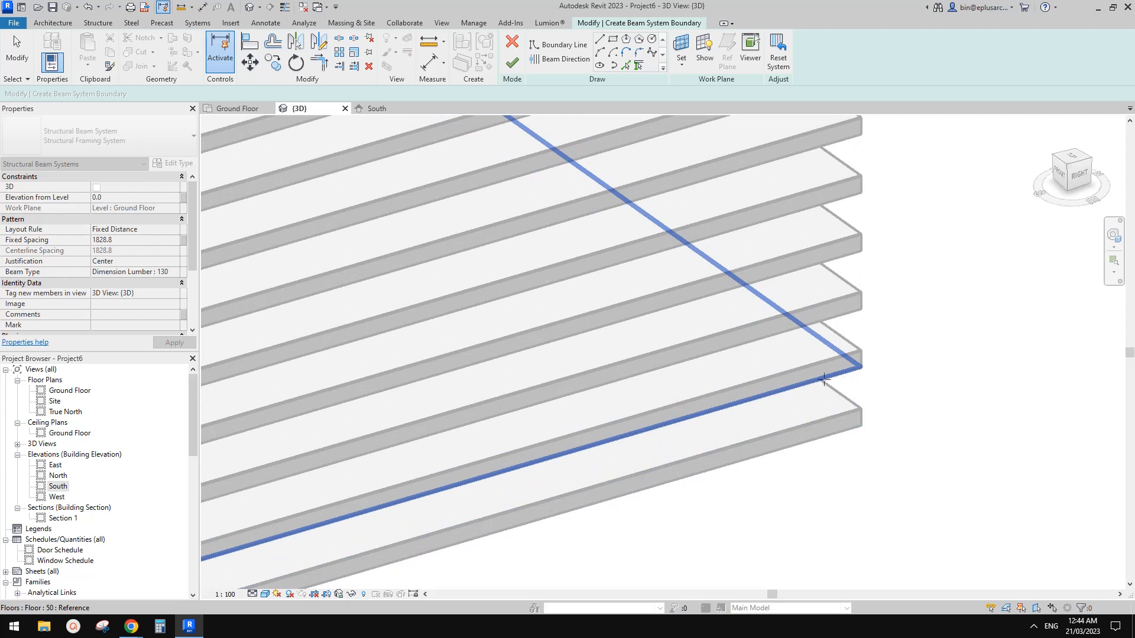
left_click(843, 373)
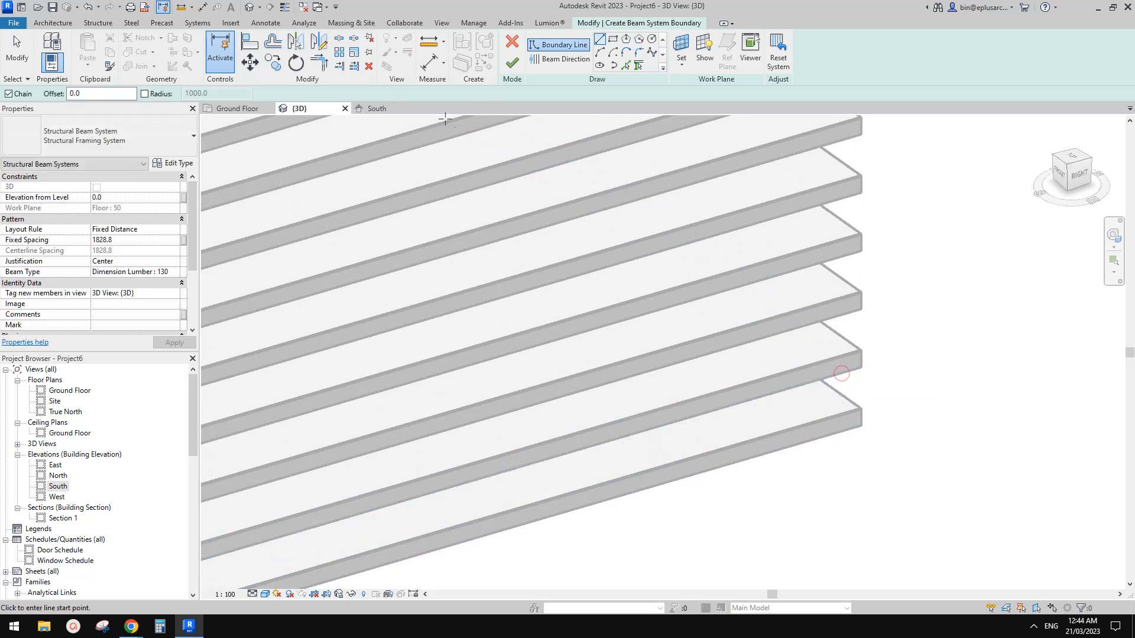
- Pick the second-lowest floor's whole outline as the boundary and finish the beam system with Dimension Lumber 130 beams
left_click(626, 65)
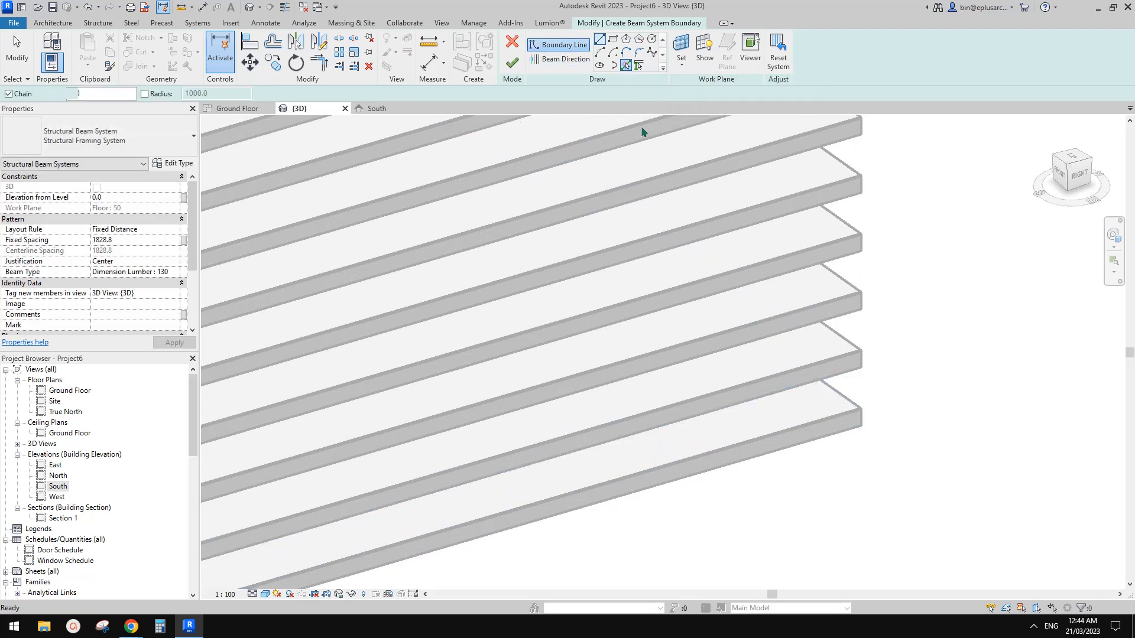
key("Tab")
left_click(843, 379)
scroll(621, 289, "down", 4)
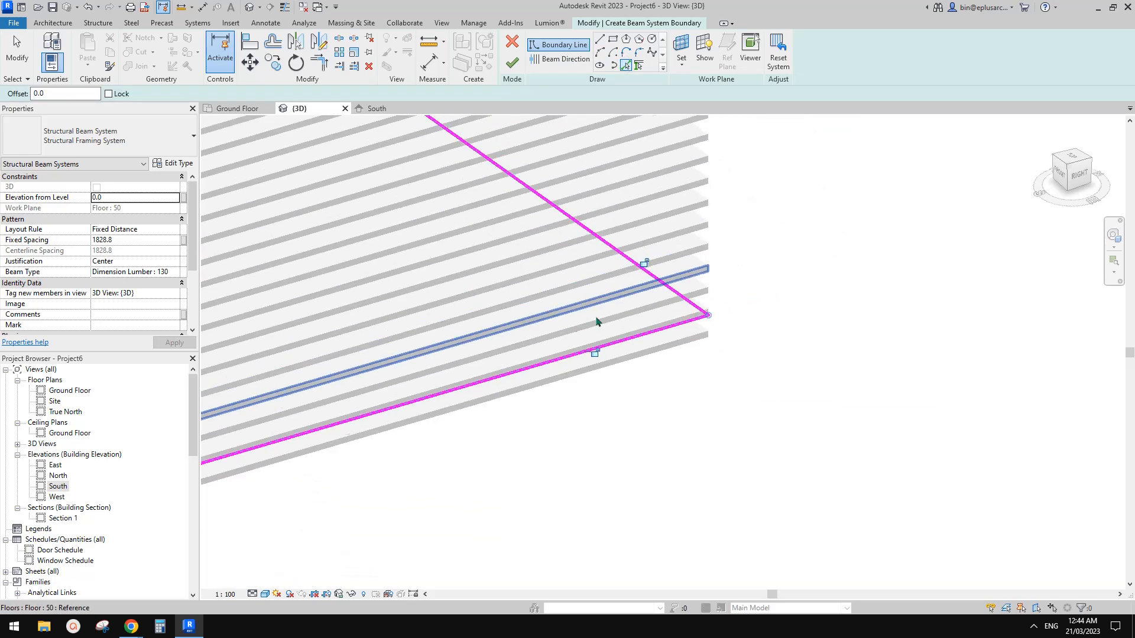
middle_click_drag(577, 324, 810, 286)
scroll(603, 348, "down", 2)
middle_click_drag(585, 352, 728, 313)
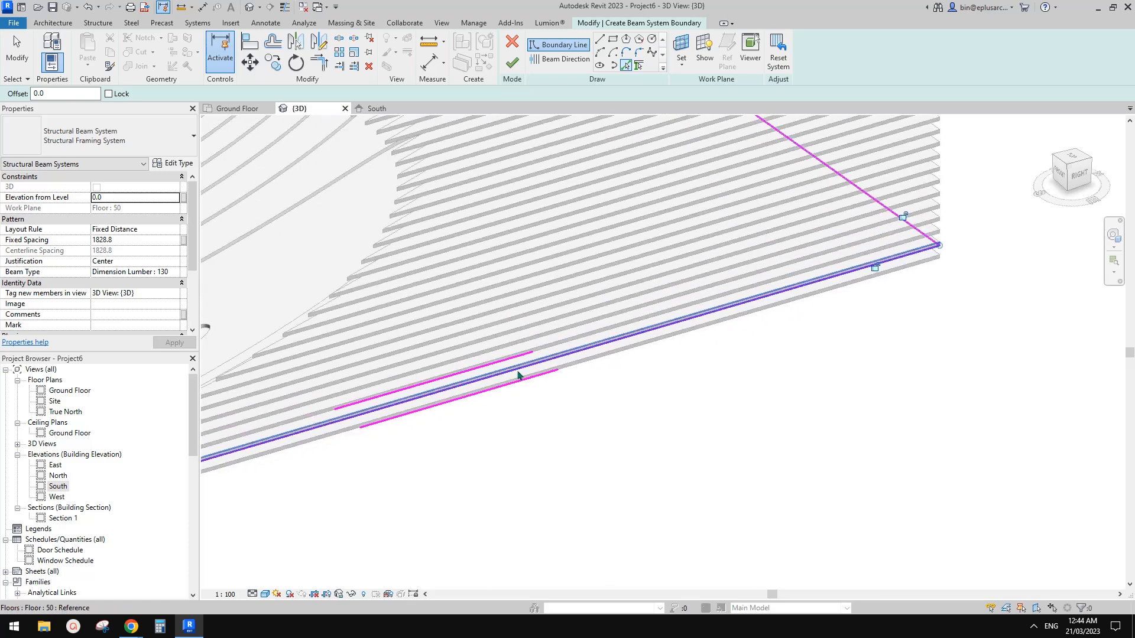
middle_click_drag(696, 178, 695, 207)
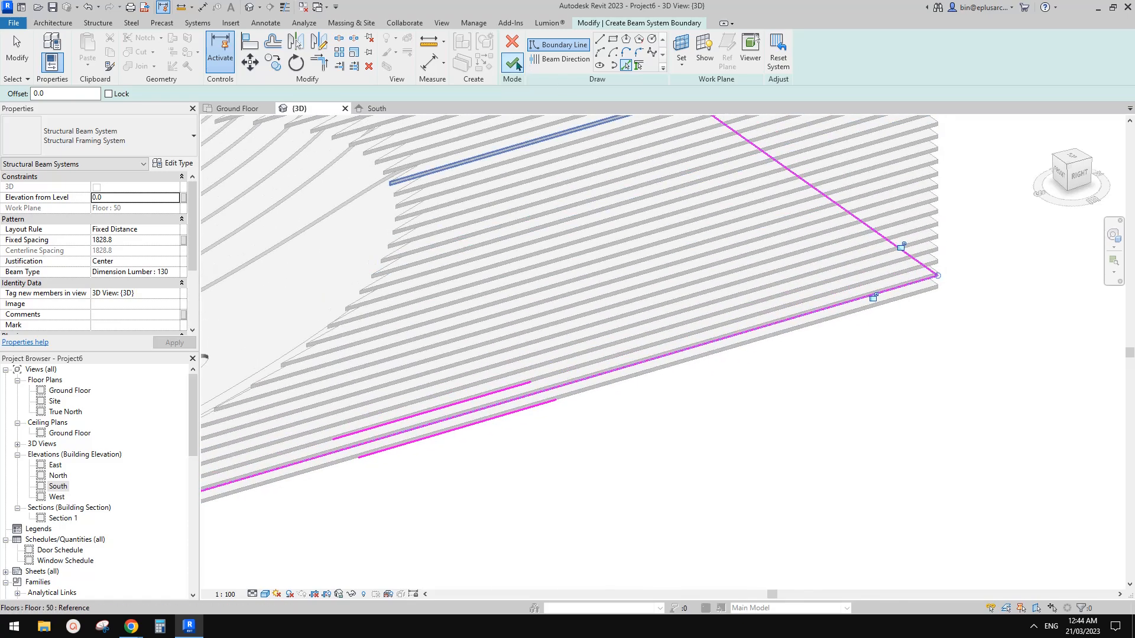
left_click(513, 61)
- Set the beam system's layout rule to Maximum Spacing with a maximum spacing of 600
scroll(851, 275, "down", 1)
middle_click_drag(850, 275, 474, 367, "shift")
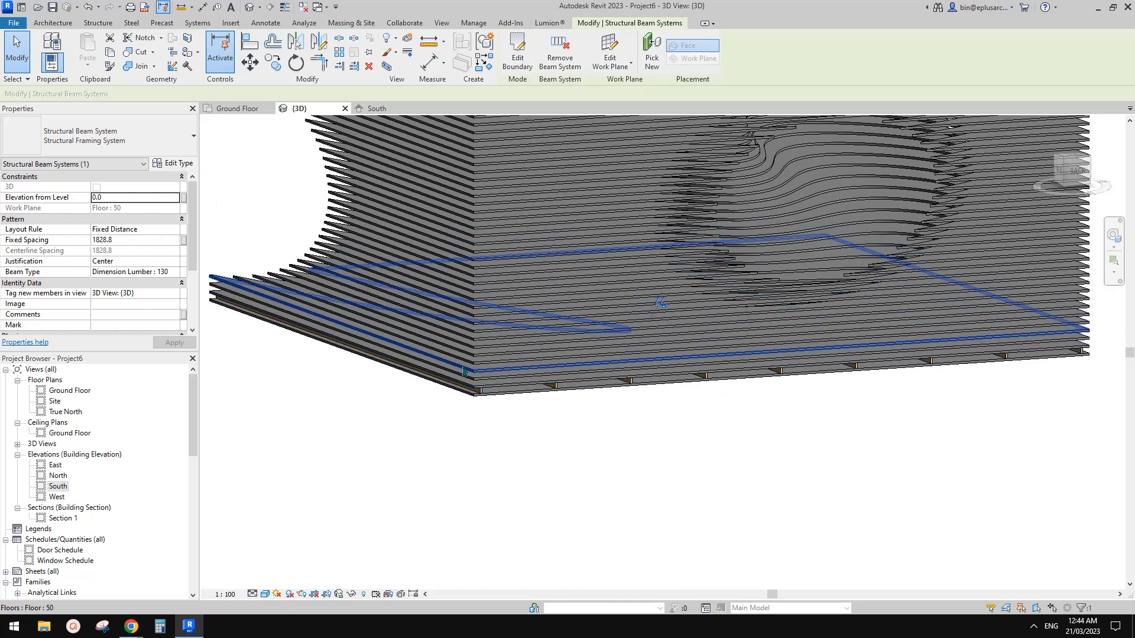
left_click(152, 228)
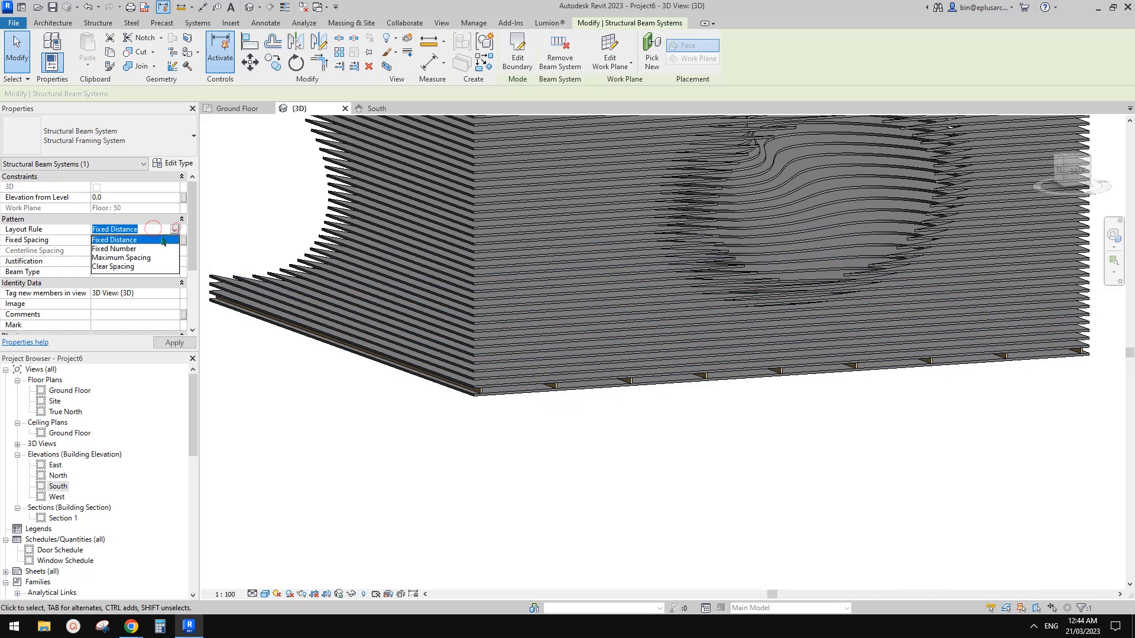
left_click(128, 258)
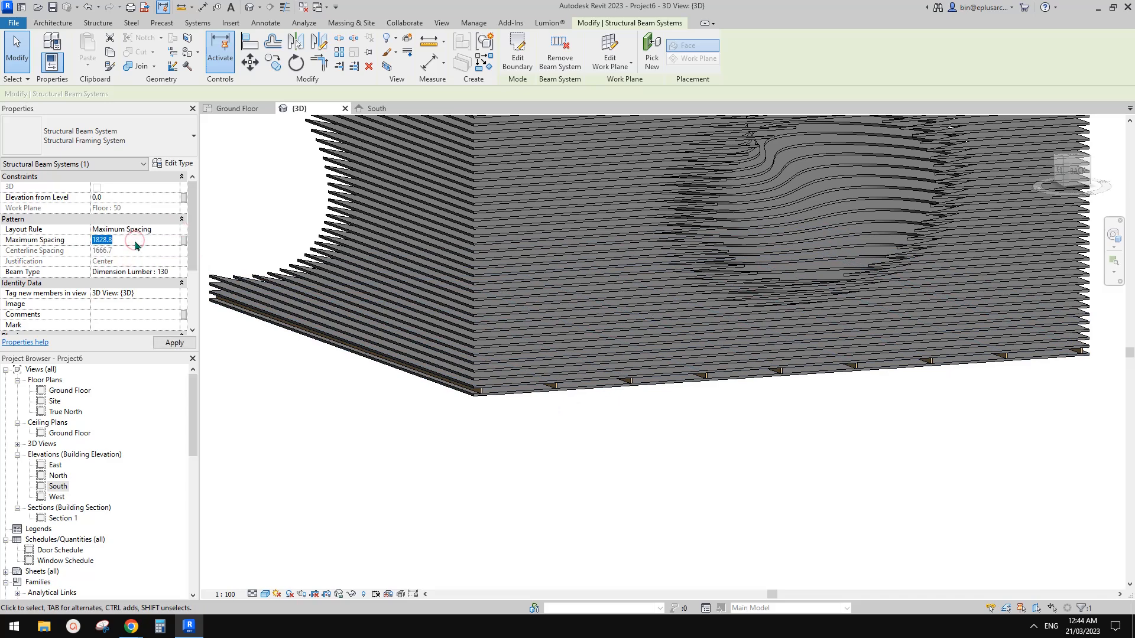
middle_click_drag(763, 403, 656, 407)
middle_click_drag(512, 433, 591, 472, "shift")
scroll(540, 472, "up", 2)
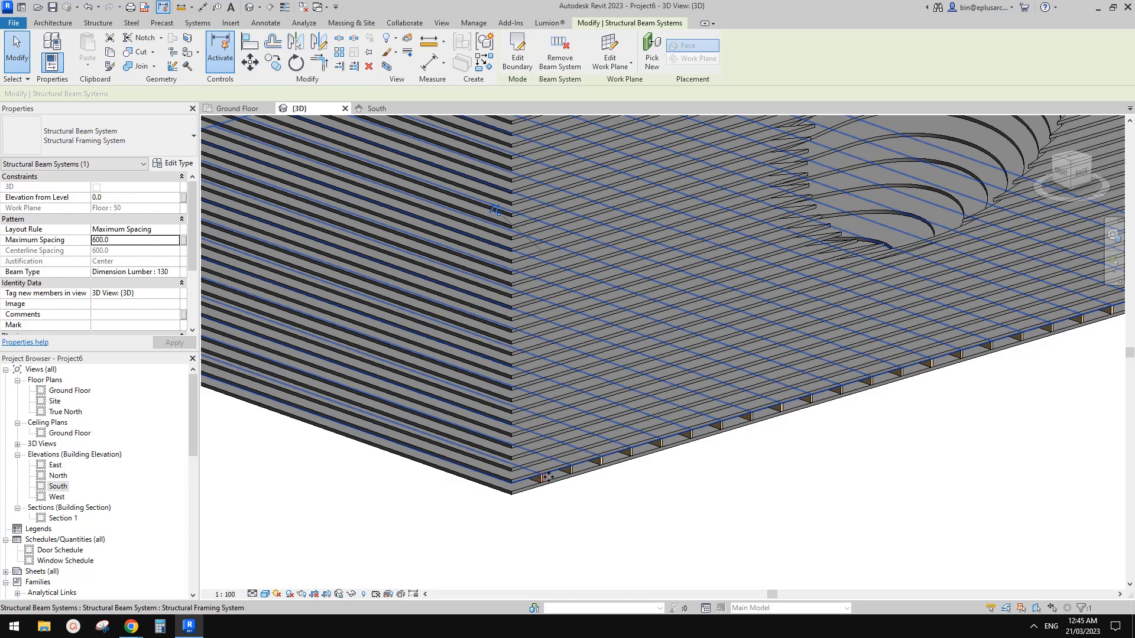
left_click(620, 557)
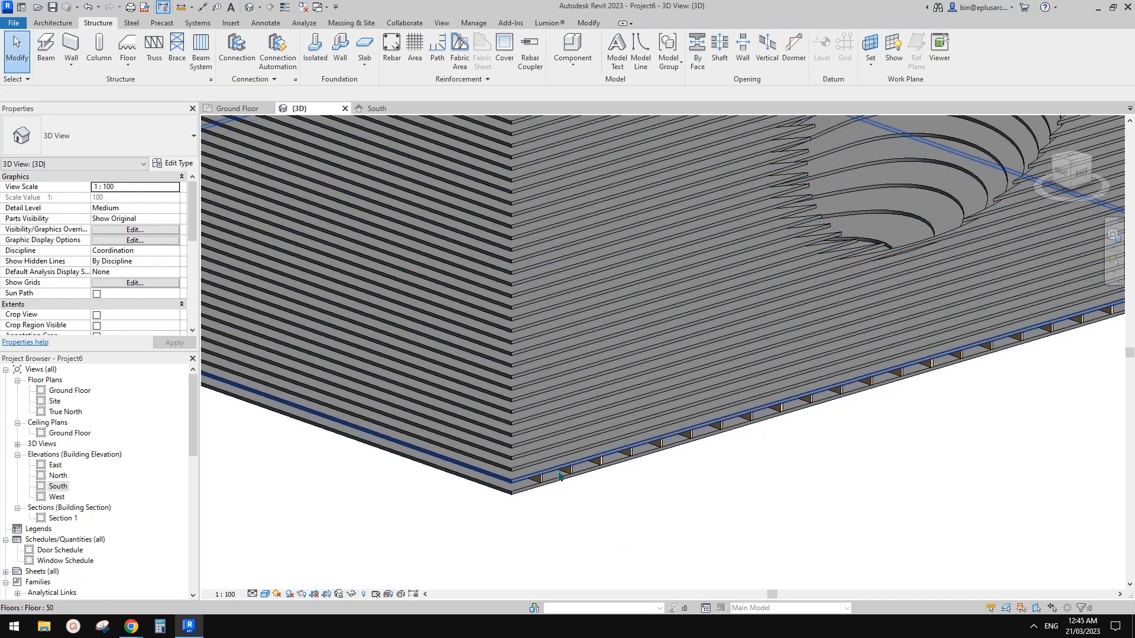
- Copy the beam system below the second-lowest floor and paste it aligned to the same place
key("Tab")
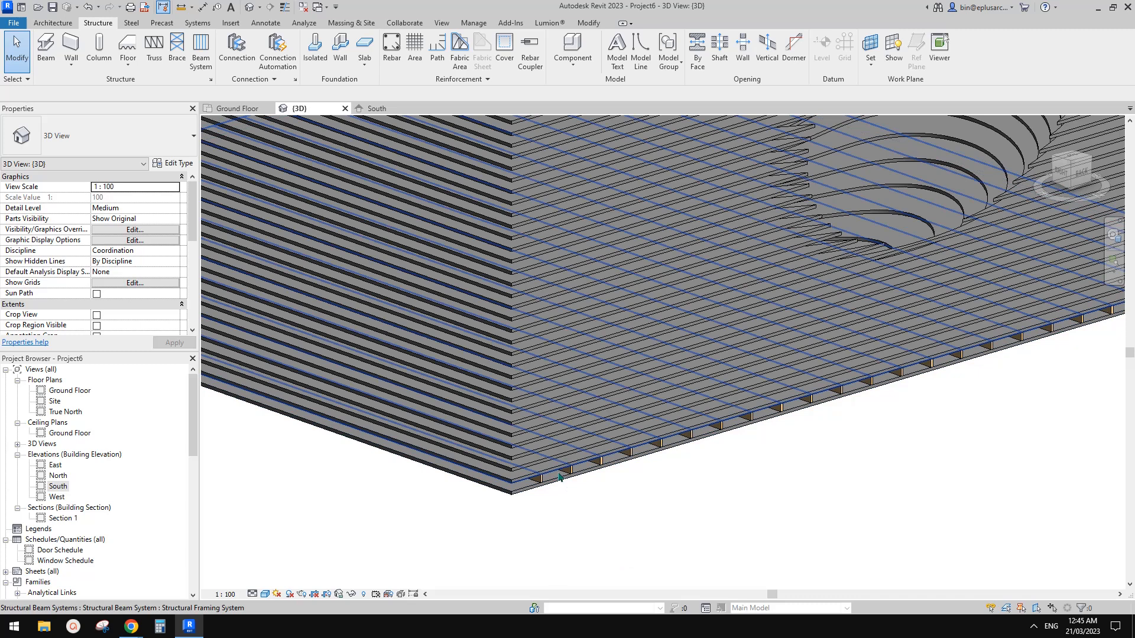
left_click(559, 476)
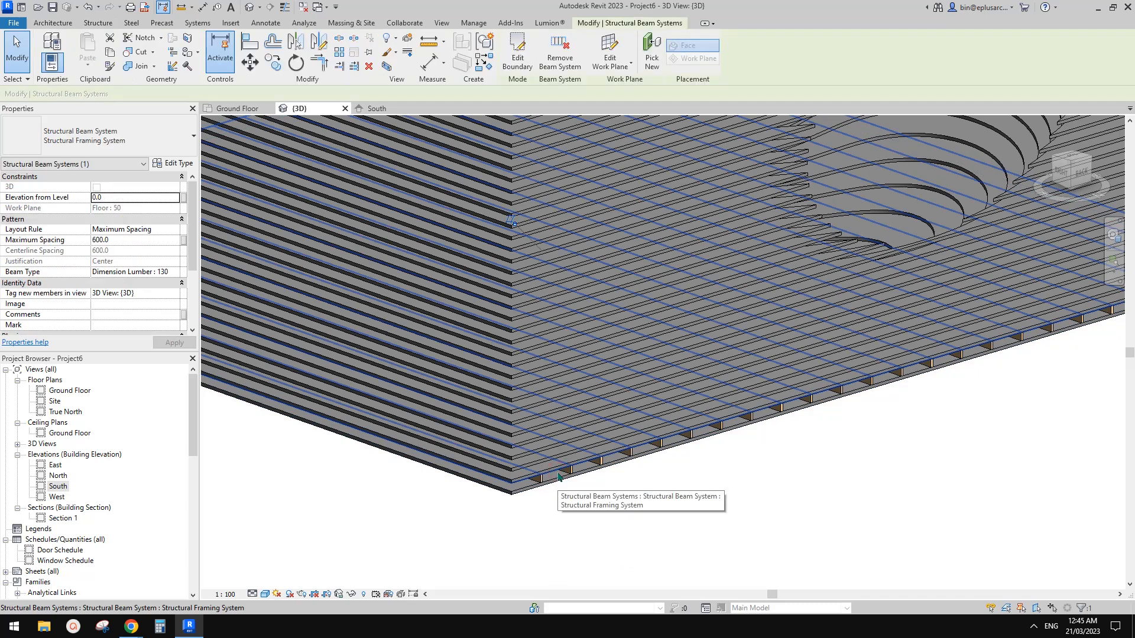
key("Escape")
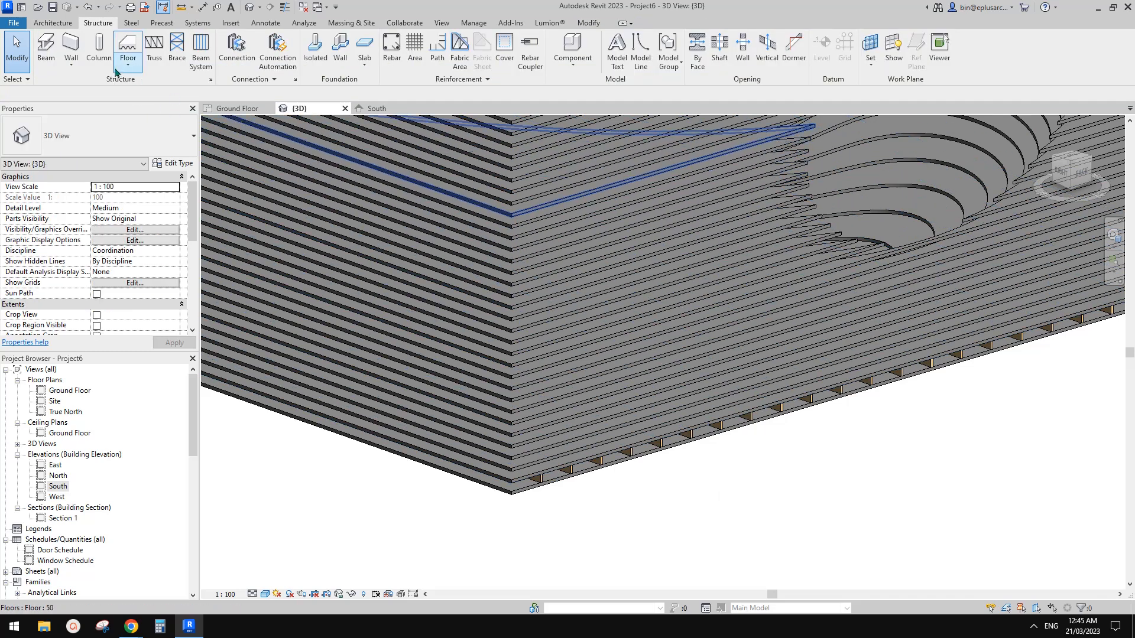
left_click(591, 25)
left_click(96, 68)
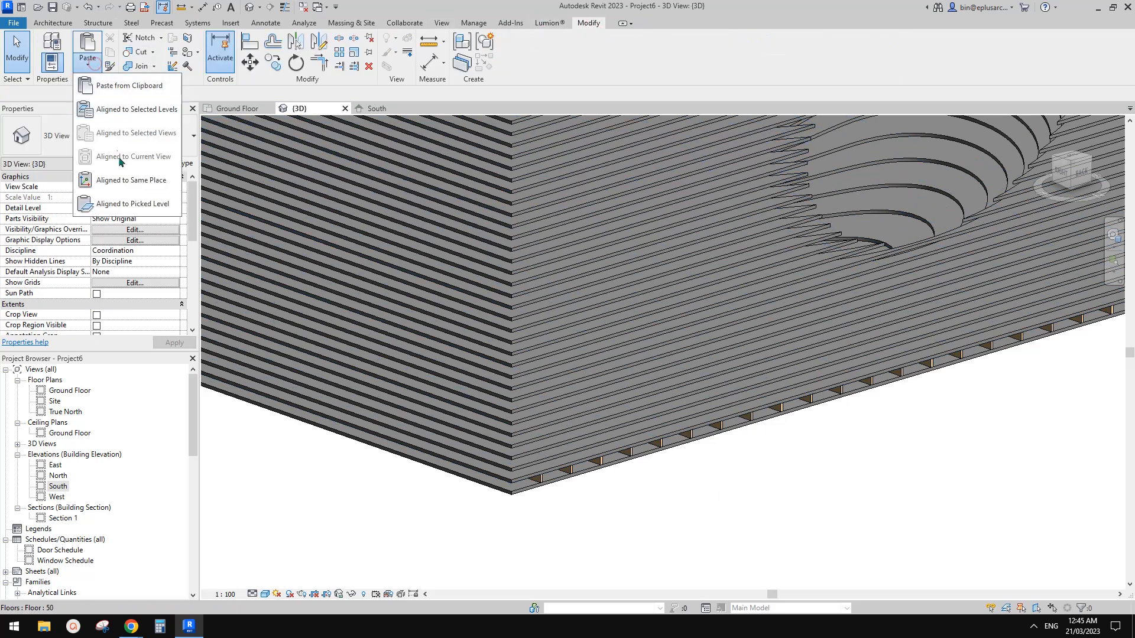
left_click(140, 180)
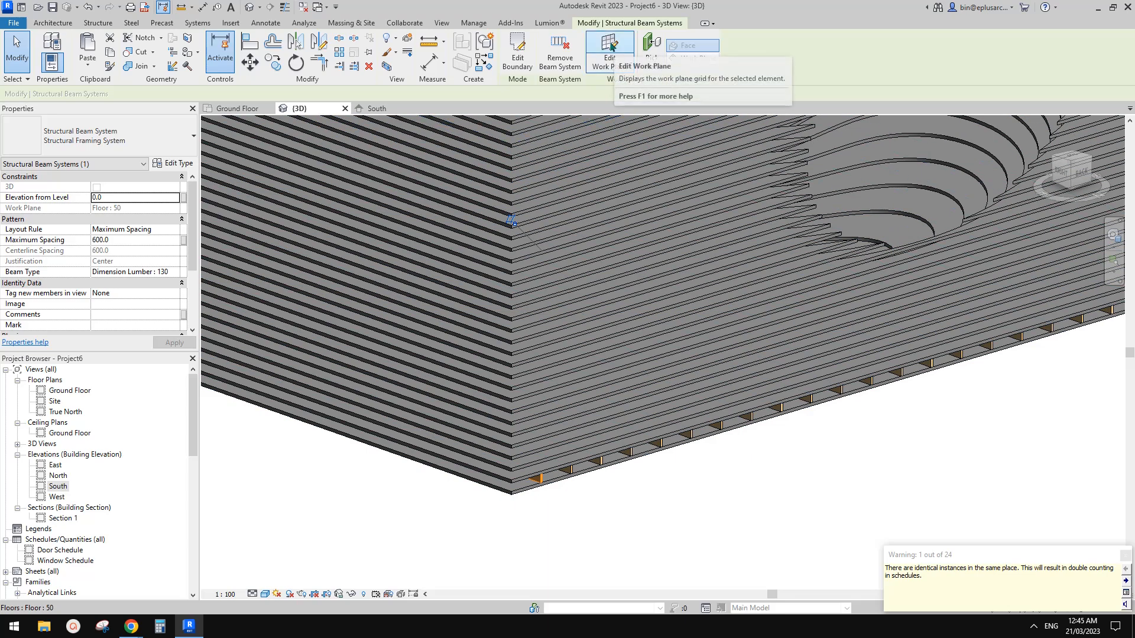
- Move the pasted beam system's work plane to the underside of the third-lowest floor
left_click(611, 50)
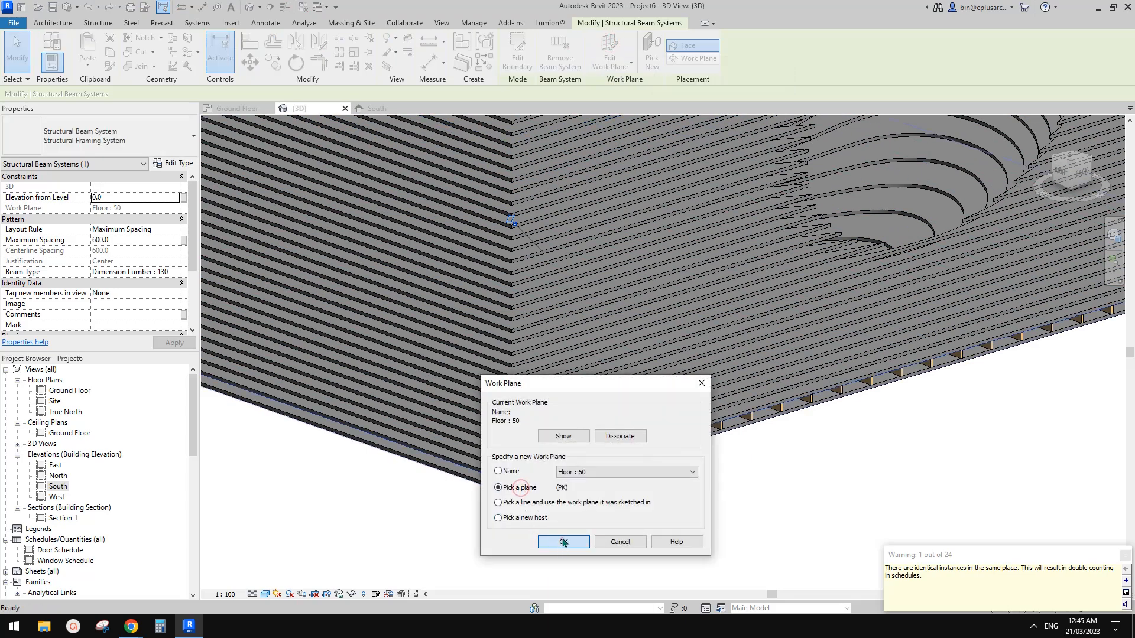
left_click(564, 542)
left_click(553, 440)
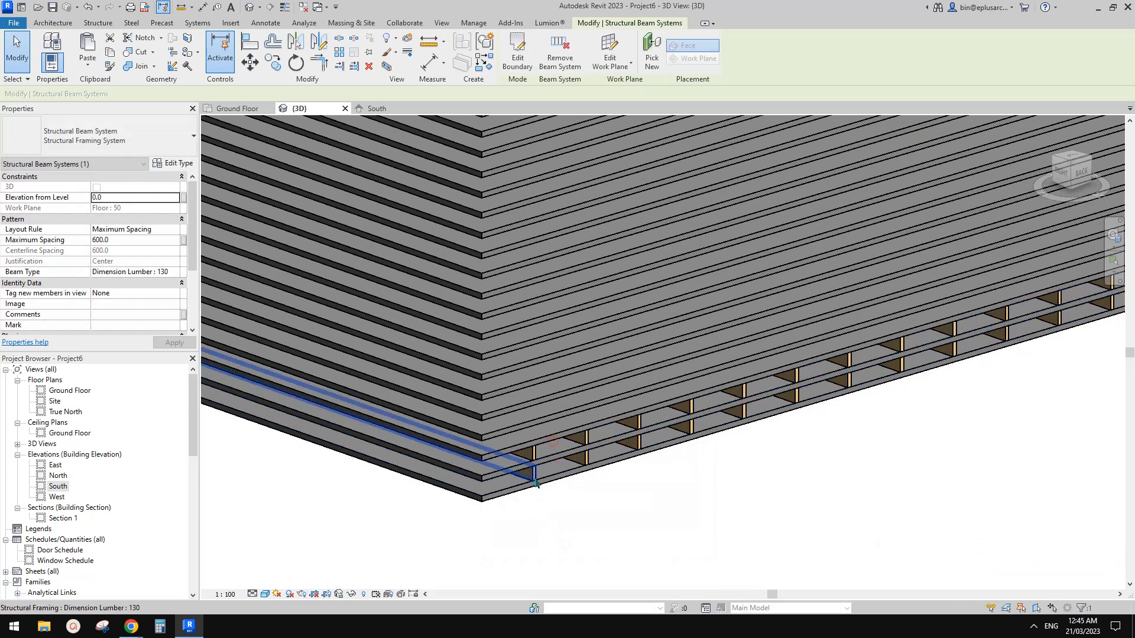
- Replace the second-layer beam system's boundary with the third-lowest floor's picked outline and finish the sketch
left_click(519, 58)
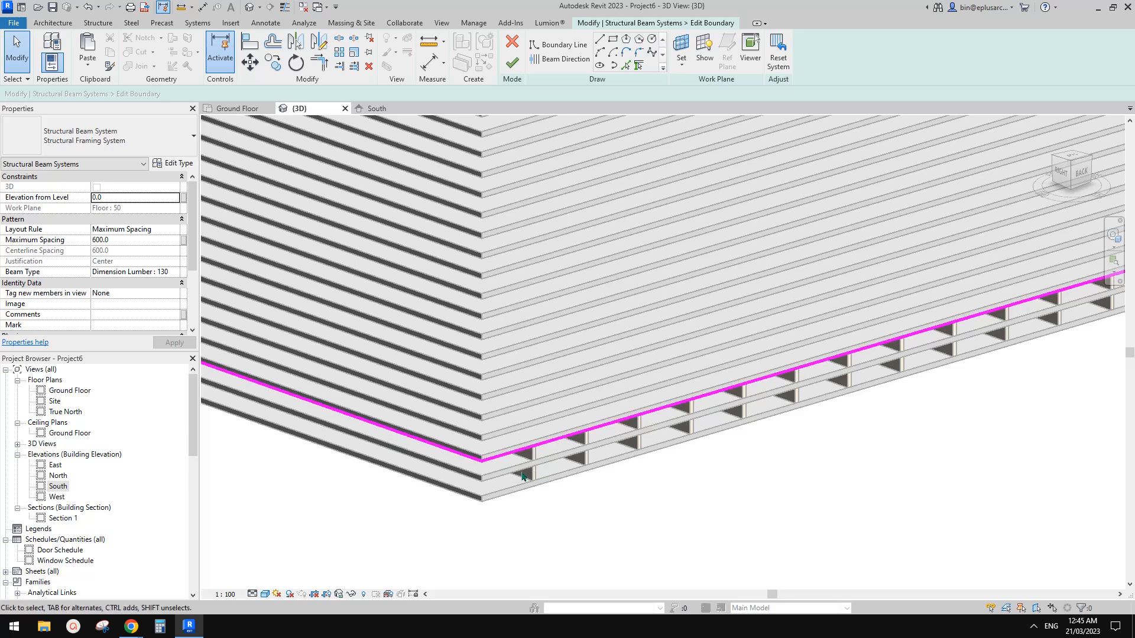
key("Tab")
left_click(521, 454)
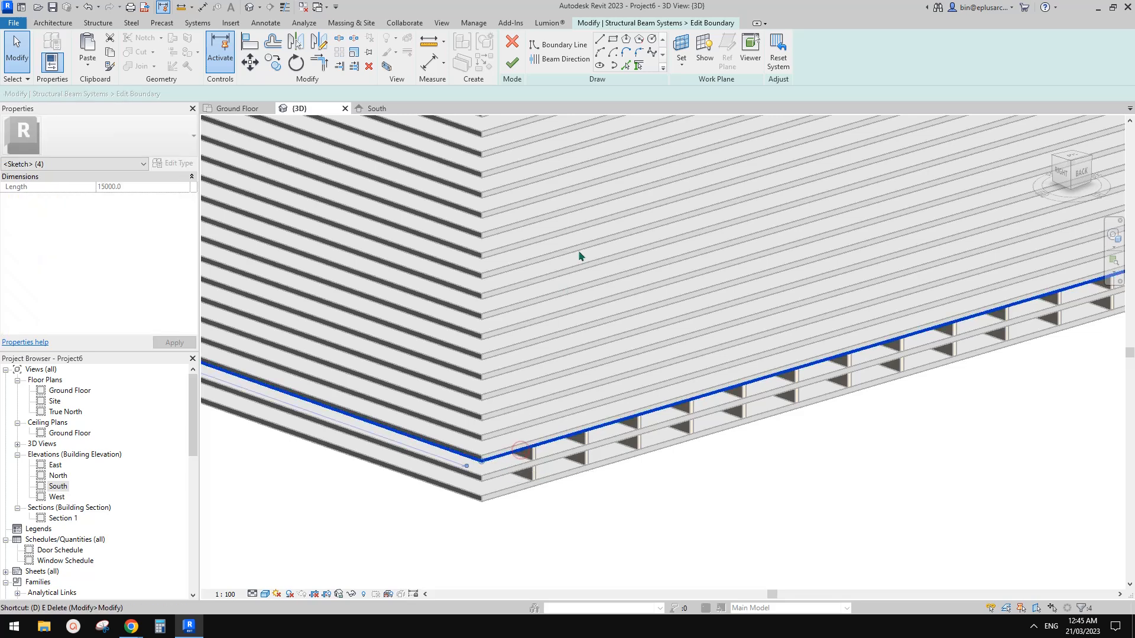
key("Delete")
left_click(626, 65)
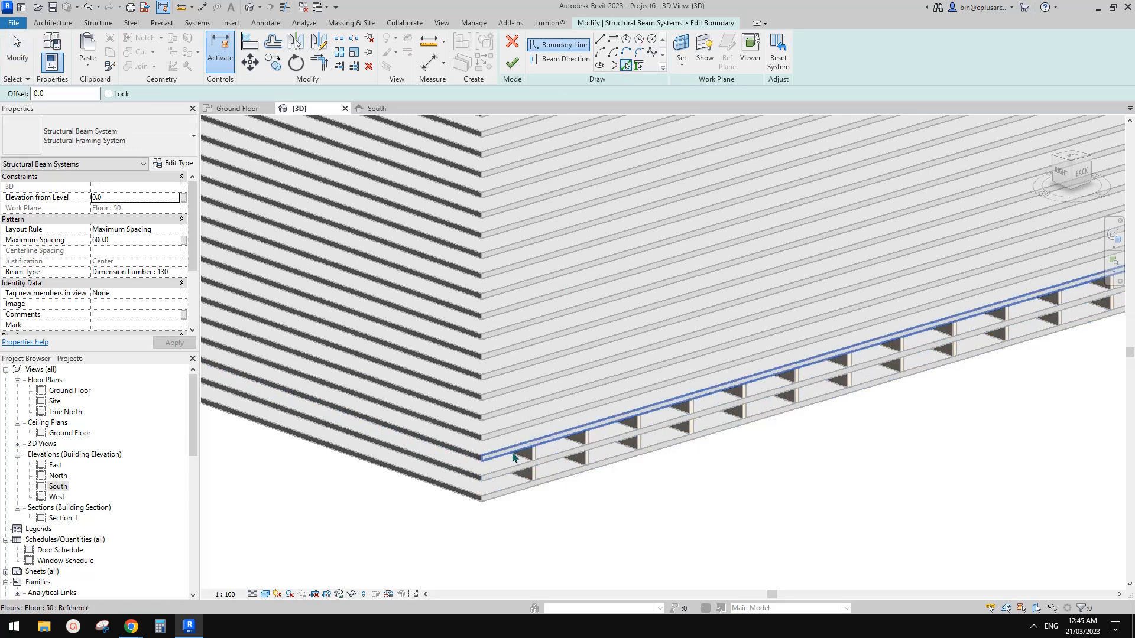
key("Tab")
left_click(514, 455)
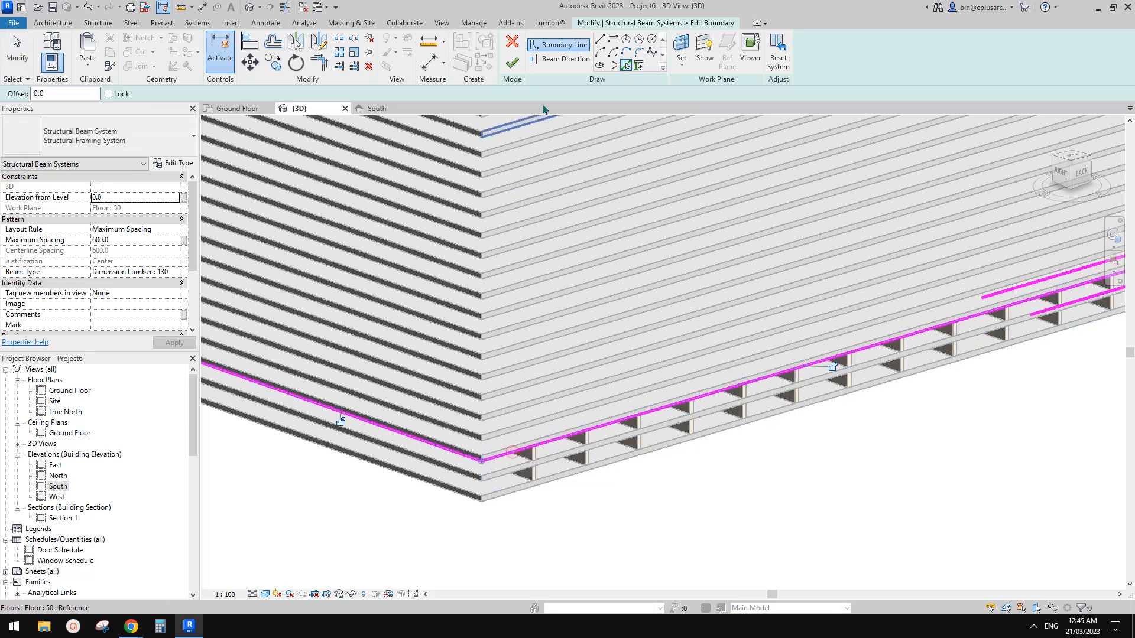
scroll(827, 347, "down", 1)
middle_click_drag(828, 347, 747, 386)
left_click(512, 62)
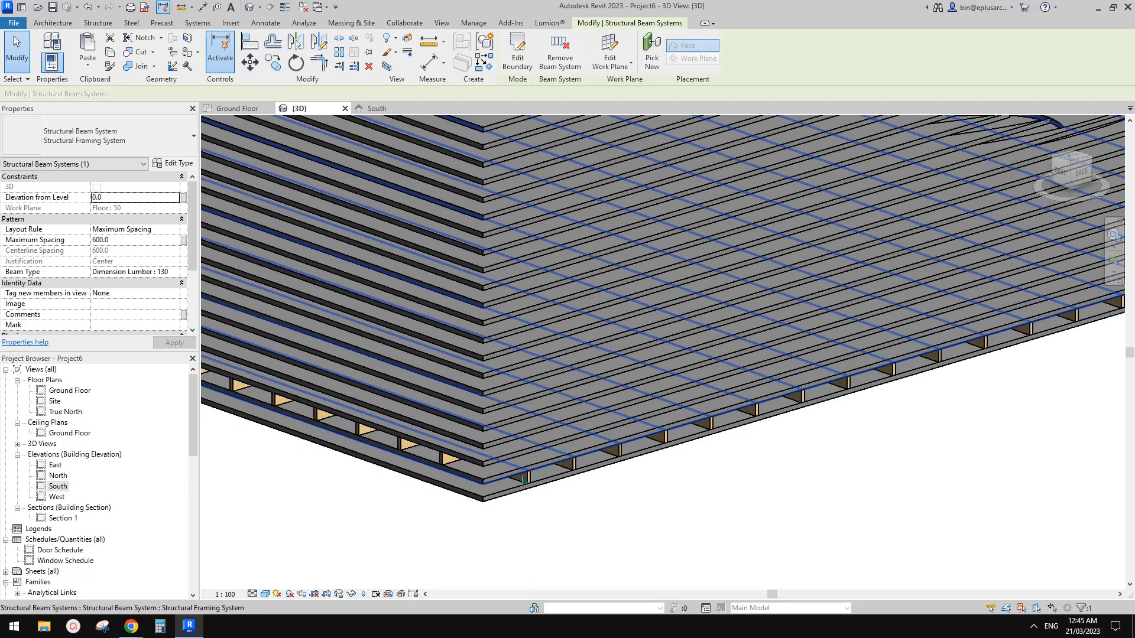
- Paste a copy of the lowest beam system in the same place and replace its boundary with the fourth-lowest floor's outline
left_click(136, 293)
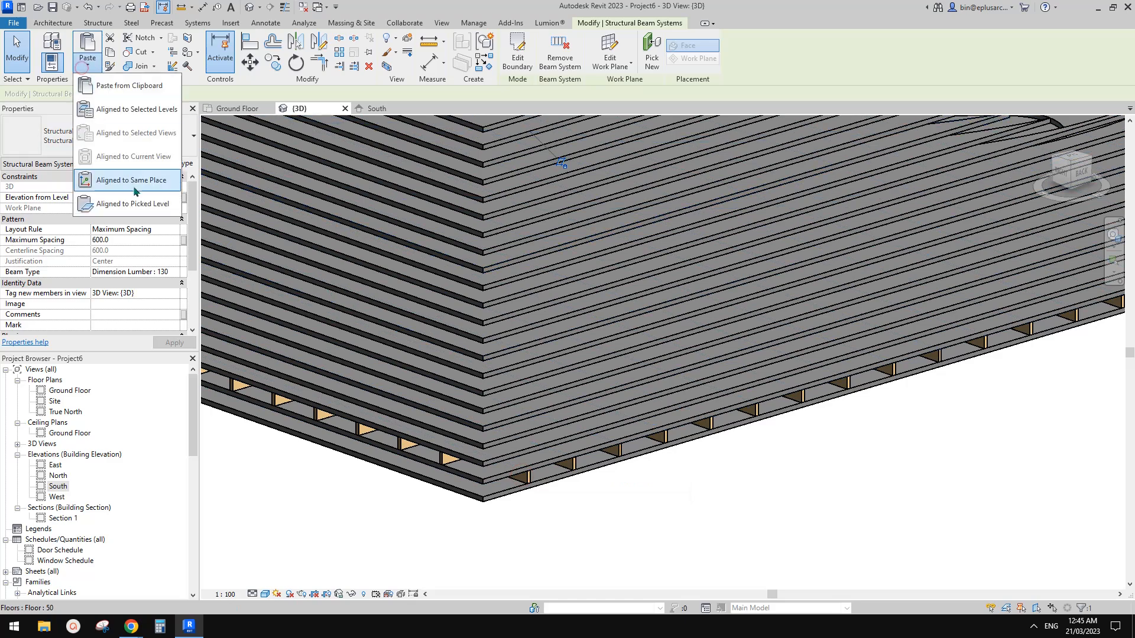
left_click(134, 186)
left_click(528, 52)
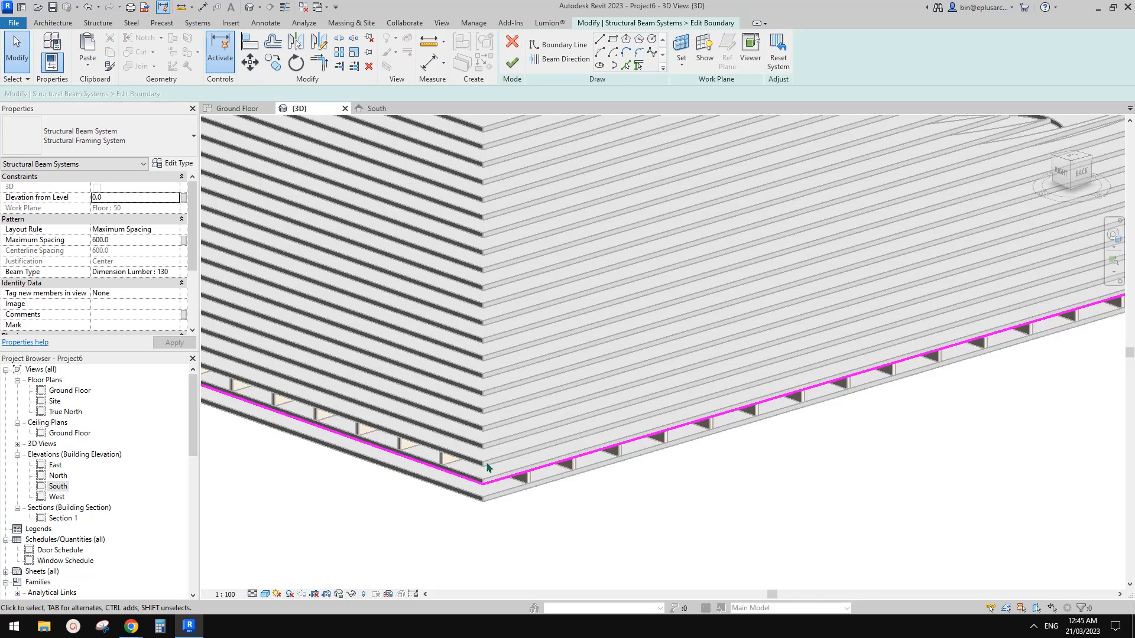
left_click(510, 480)
key("Delete")
left_click(626, 65)
key("Tab")
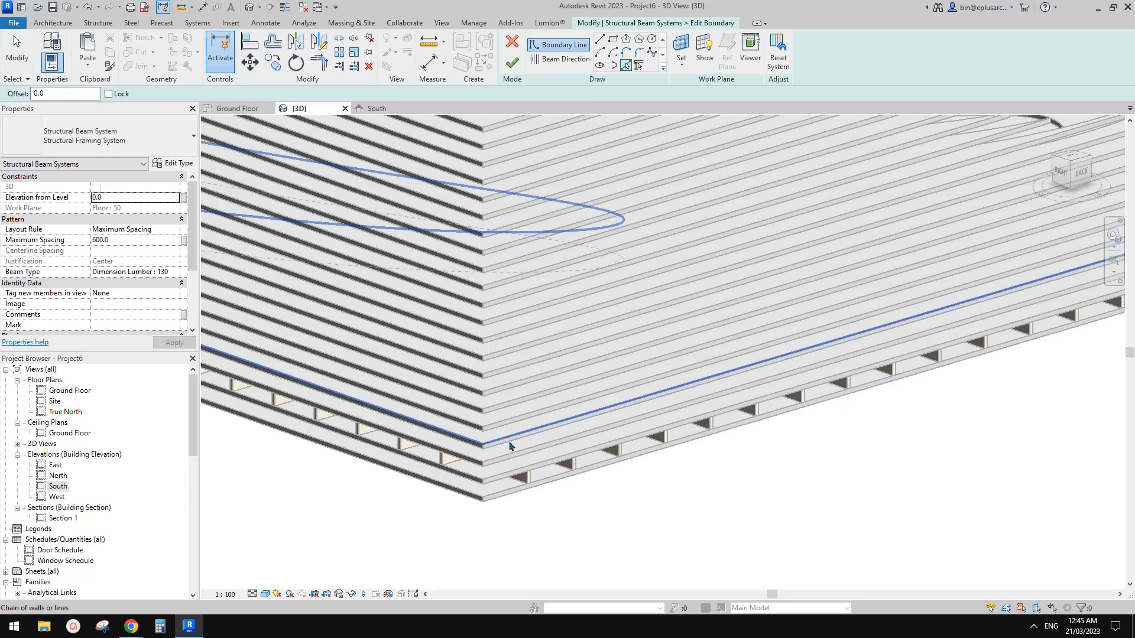
left_click(510, 445)
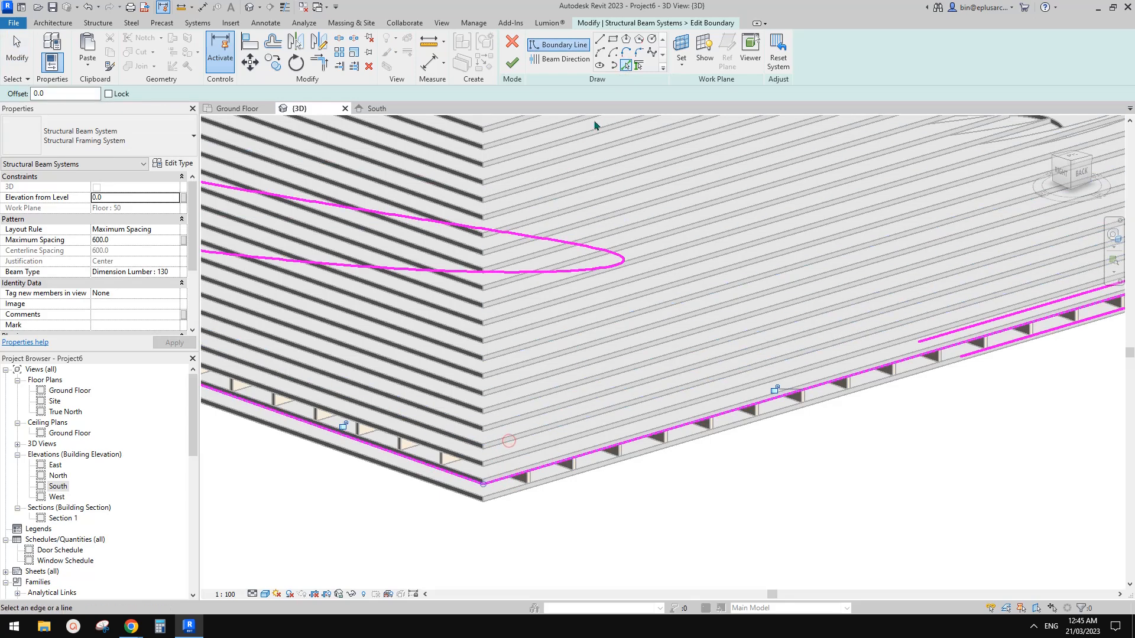
- Set the copied sketch's work plane to the underside of the fourth-lowest floor and finish the third-layer beam system
left_click(686, 57)
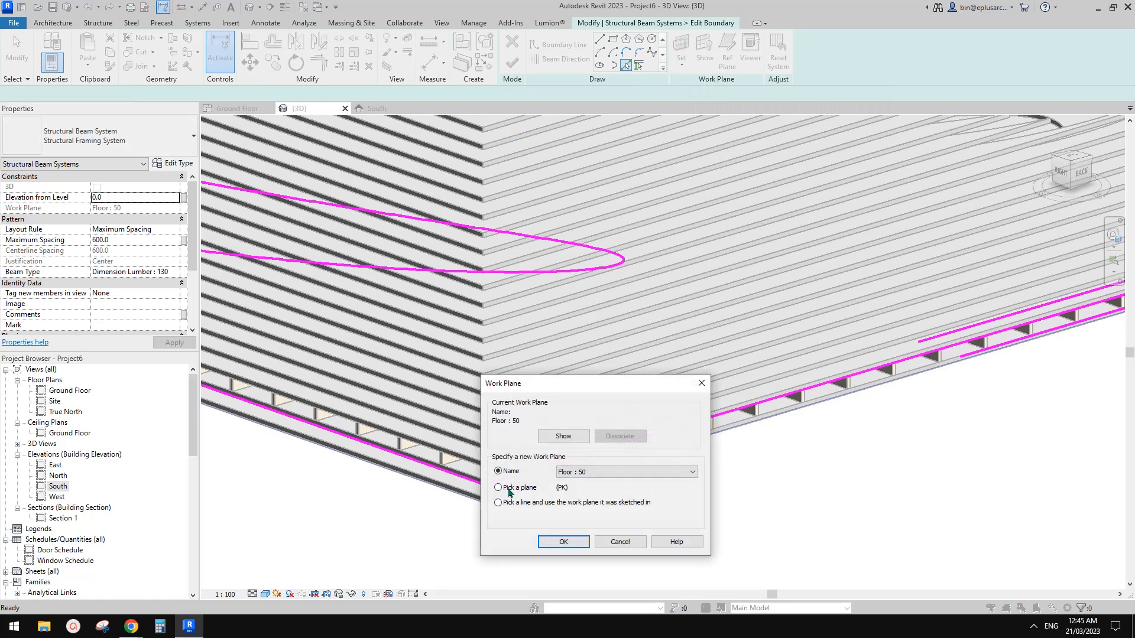
left_click(564, 542)
left_click(522, 438)
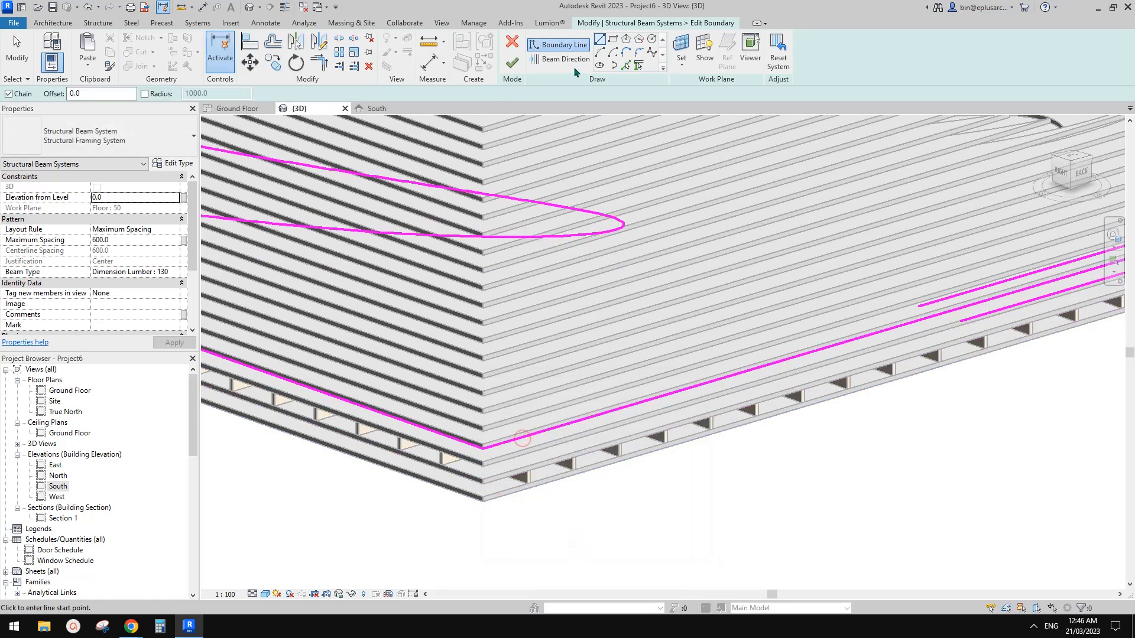
scroll(620, 288, "down", 2)
middle_click_drag(571, 298, 577, 349)
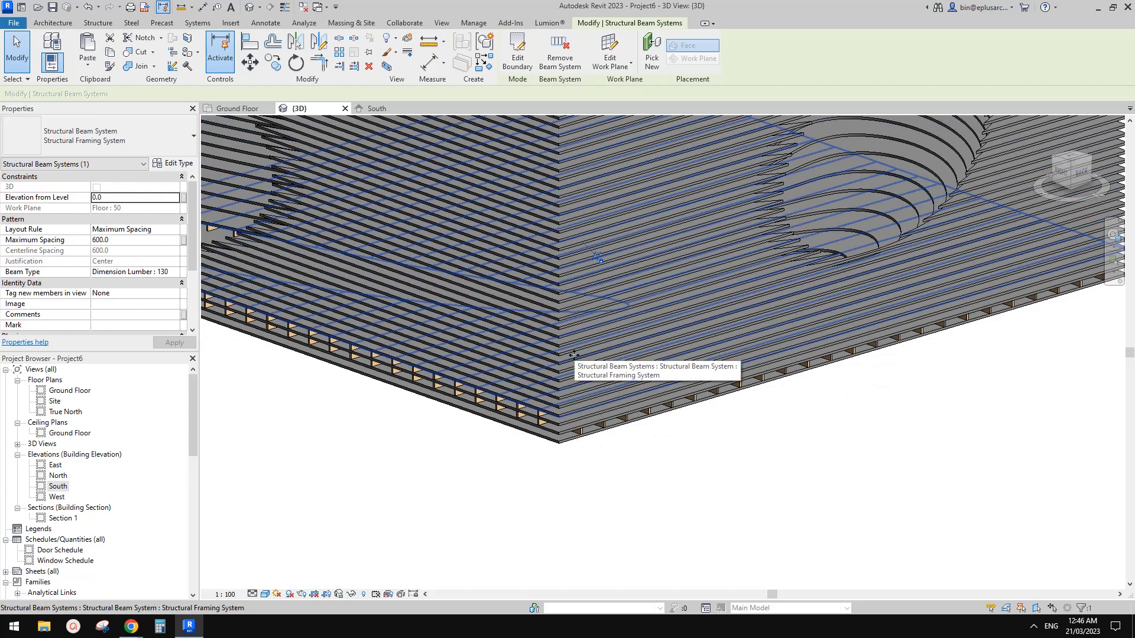
left_click(517, 53)
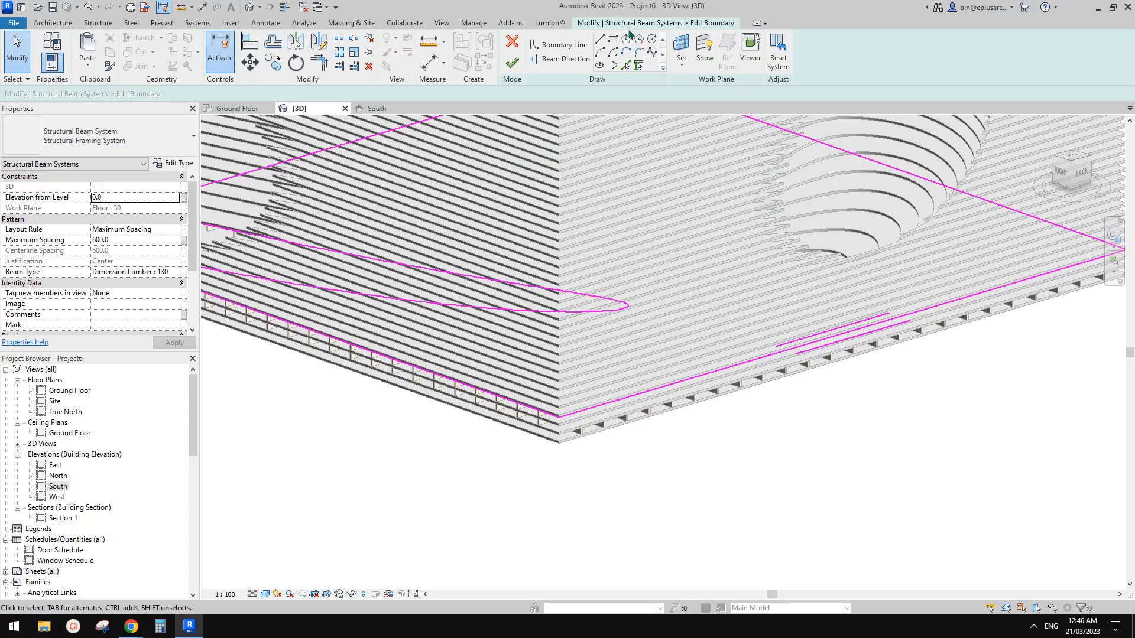
left_click(558, 59)
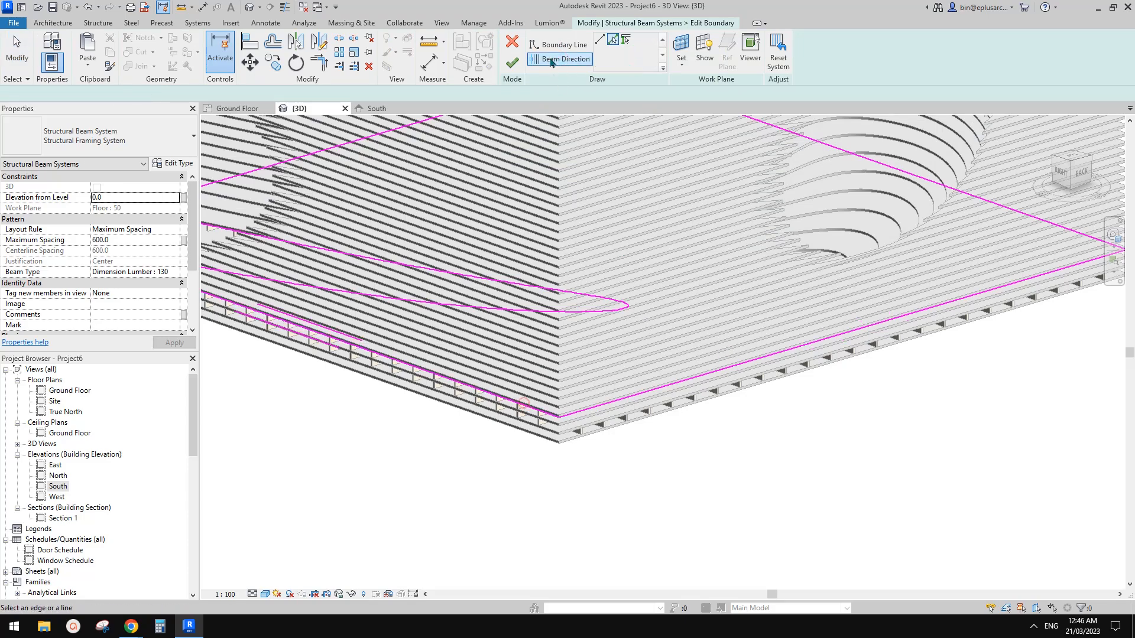
left_click(513, 63)
middle_click_drag(351, 354, 390, 334)
scroll(629, 413, "up", 1)
mouse_move(630, 413)
middle_mouse_down("shift")
mouse_move(618, 348)
mouse_move(593, 383)
mouse_move(680, 406)
mouse_move(714, 446)
mouse_move(780, 461)
mouse_move(764, 438)
mouse_move(775, 477)
mouse_move(764, 448)
mouse_move(703, 455)
mouse_move(679, 499)
mouse_move(648, 471)
mouse_move(677, 442)
mouse_move(822, 366)
mouse_move(830, 423)
mouse_move(701, 476)
mouse_move(707, 504)
middle_mouse_up("shift")
scroll(618, 348, "down", 3)
key("Escape")
scroll(707, 504, "up", 5)
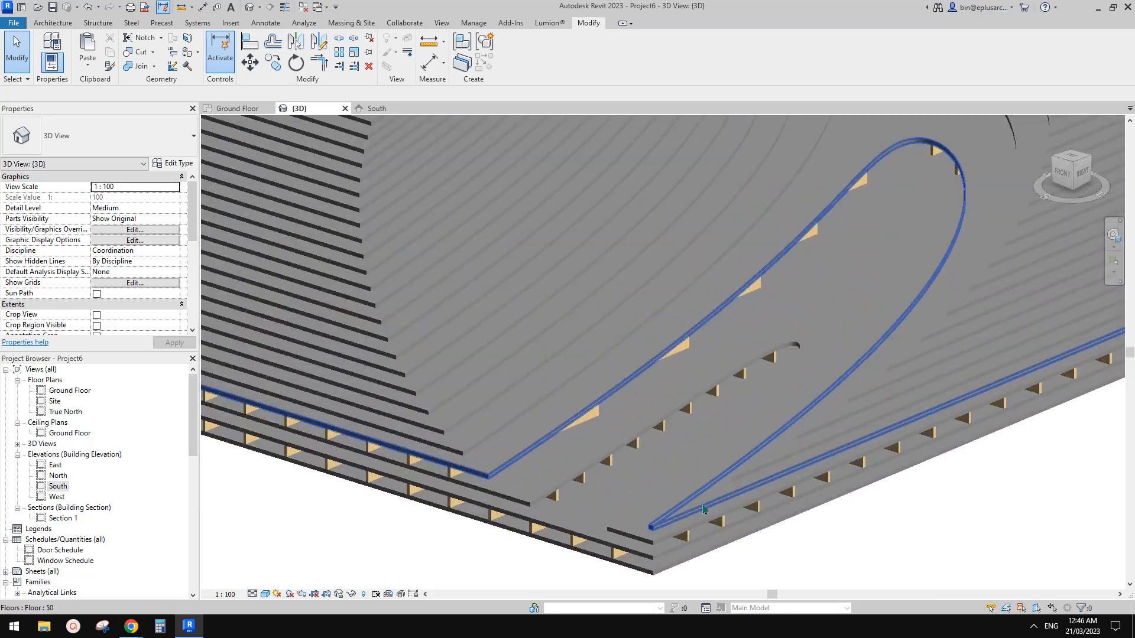
- Sketch a rectangular sample beam system about 3000 wide on the ground beside the building and finish it
left_click(689, 543)
scroll(688, 542, "down", 4)
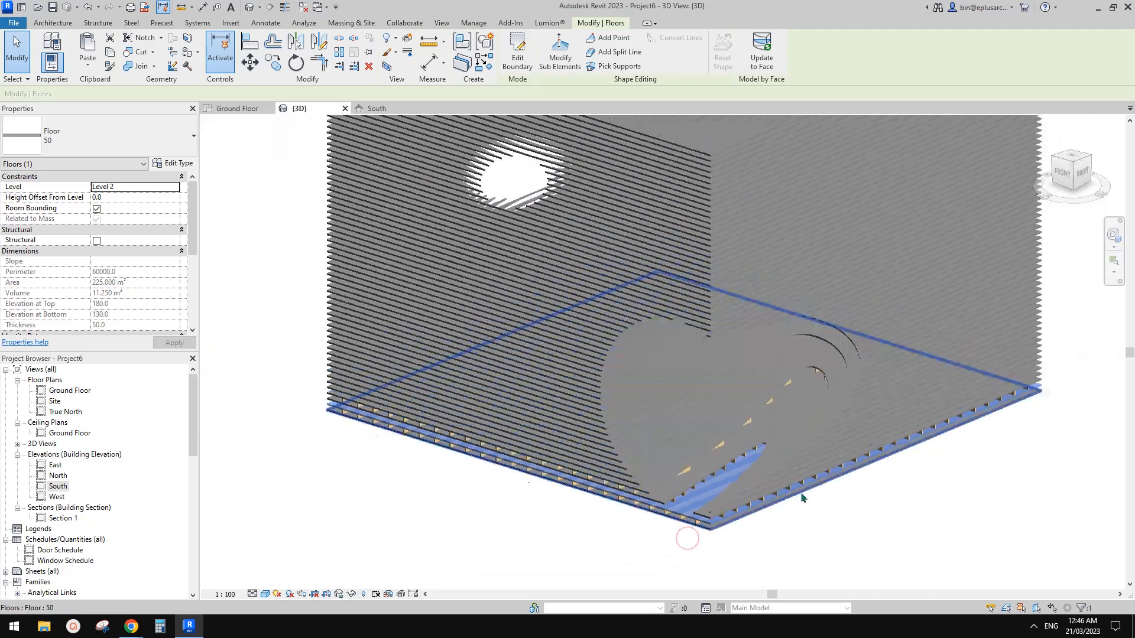
scroll(709, 492, "up", 5)
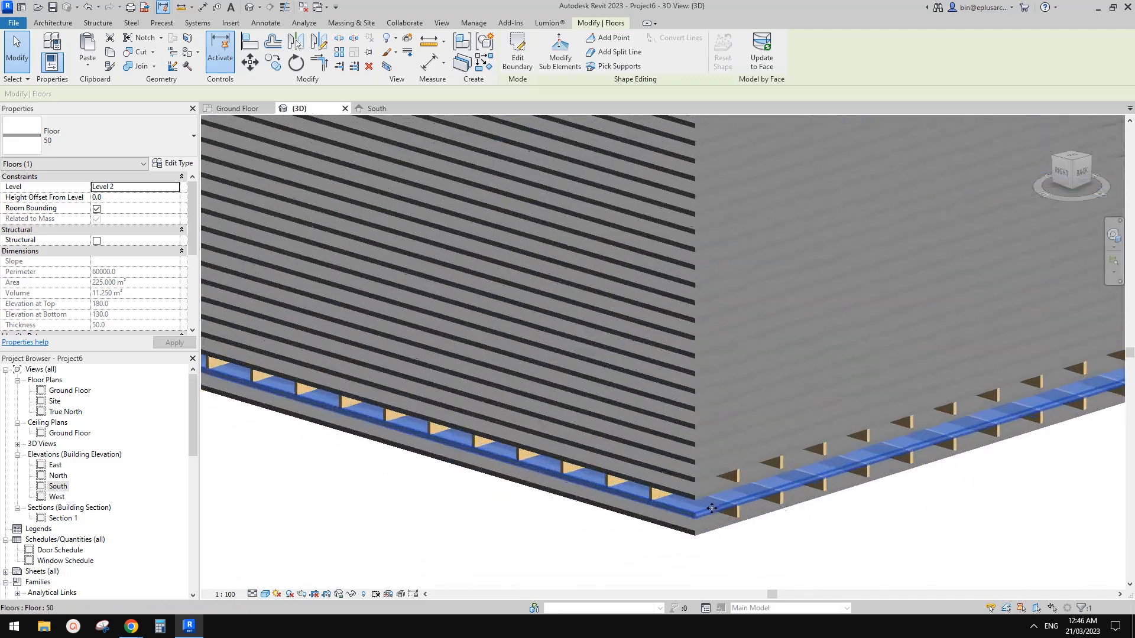
key("Tab")
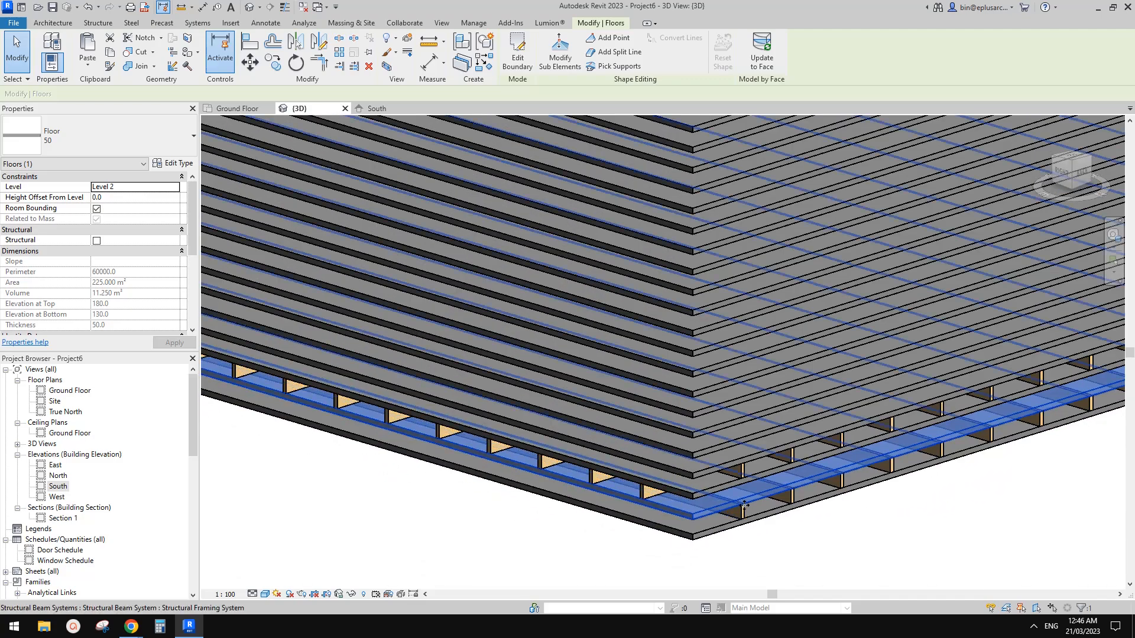
left_click(745, 505)
scroll(733, 497, "down", 3)
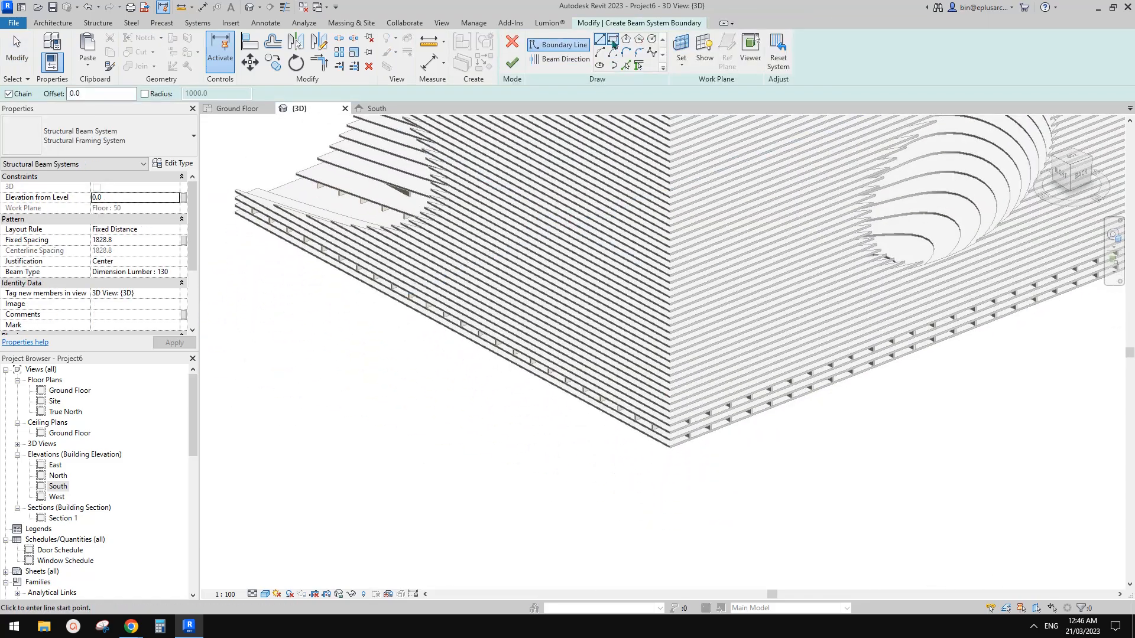
left_click(337, 446)
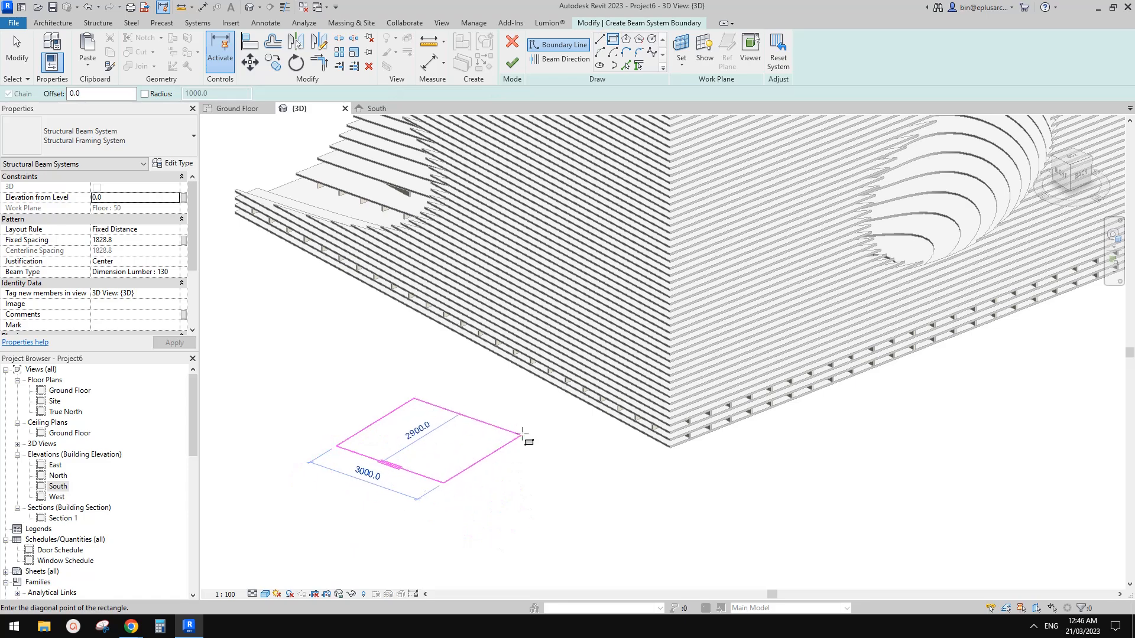
left_click(537, 423)
left_click(512, 62)
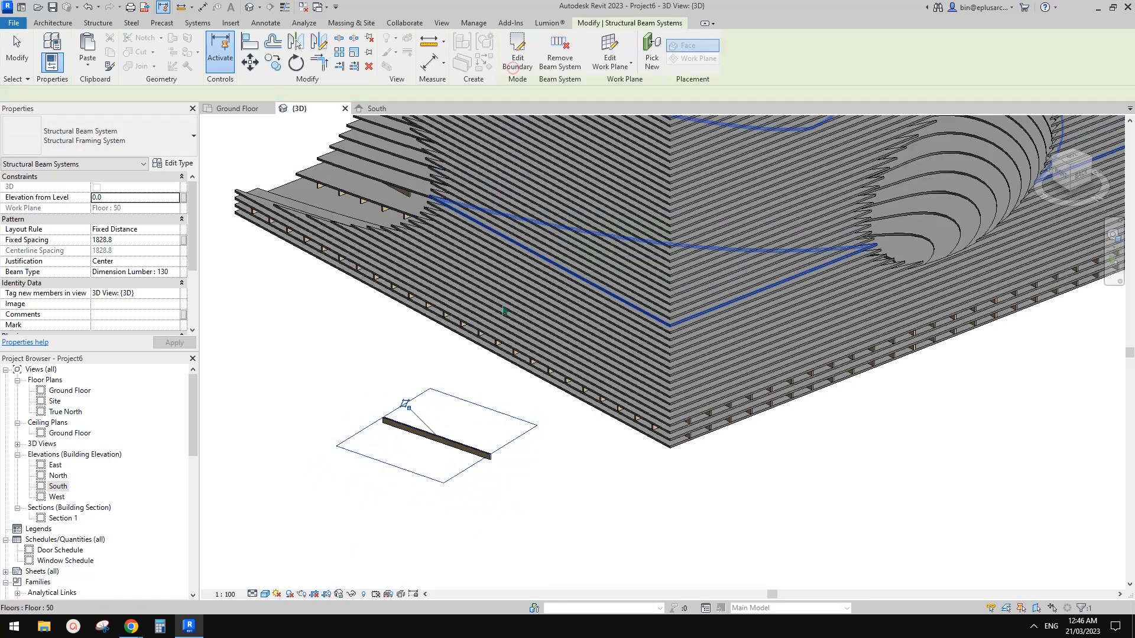
- Set the sample beam system's layout rule to Fixed Distance with a fixed spacing of 450
scroll(320, 314, "up", 1)
left_click(175, 229)
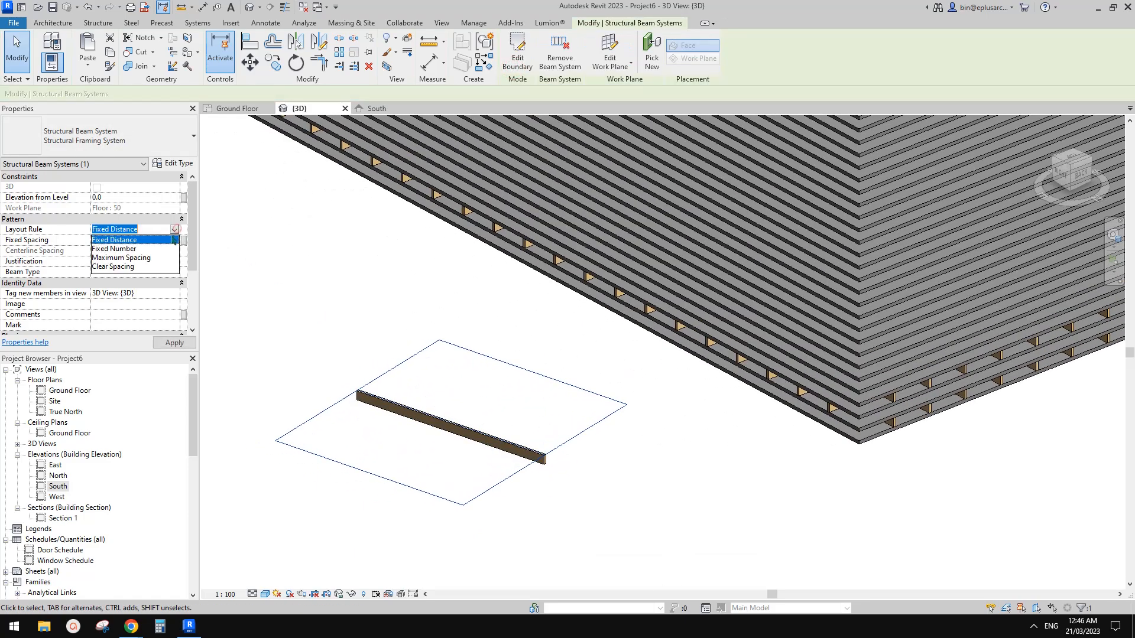
left_click(123, 258)
left_click(173, 231)
left_click(124, 240)
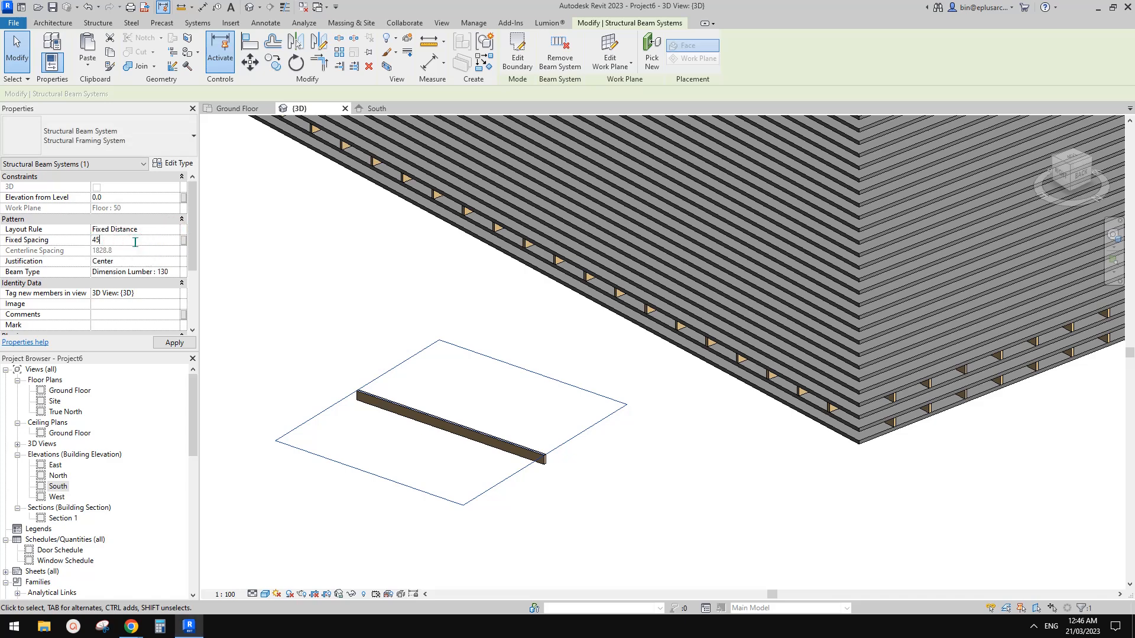
left_click(135, 240)
type("450")
key("Return")
scroll(473, 334, "up", 1)
- Redefine the sample beam system's direction with a diagonal line drawn across the rectangle and finish the sketch
left_click(517, 53)
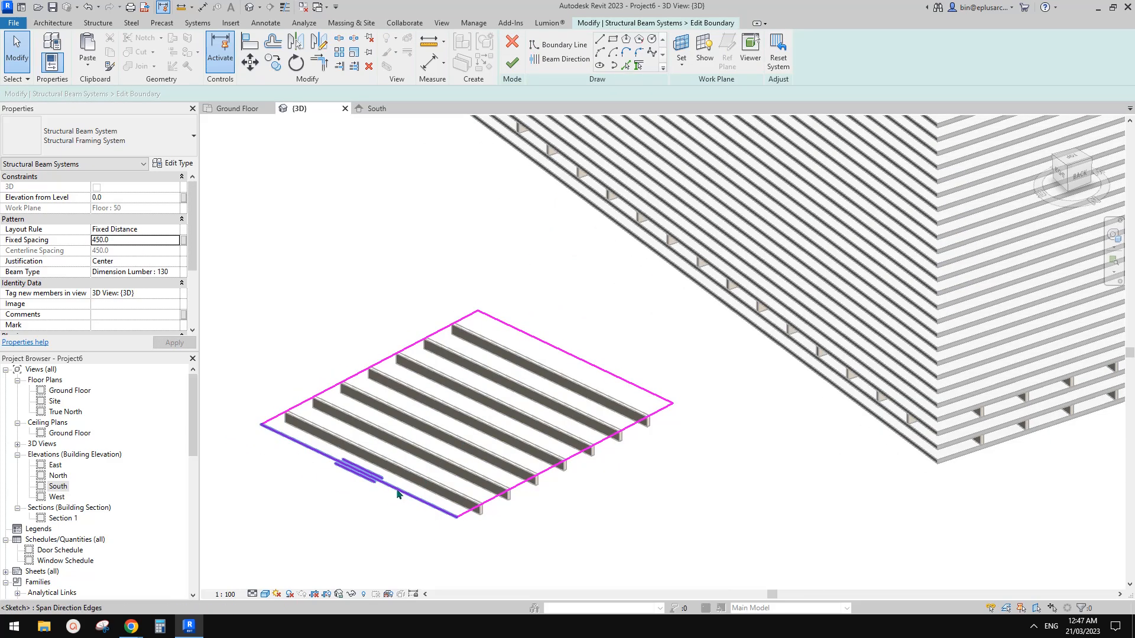
middle_click_drag(550, 471, 582, 457)
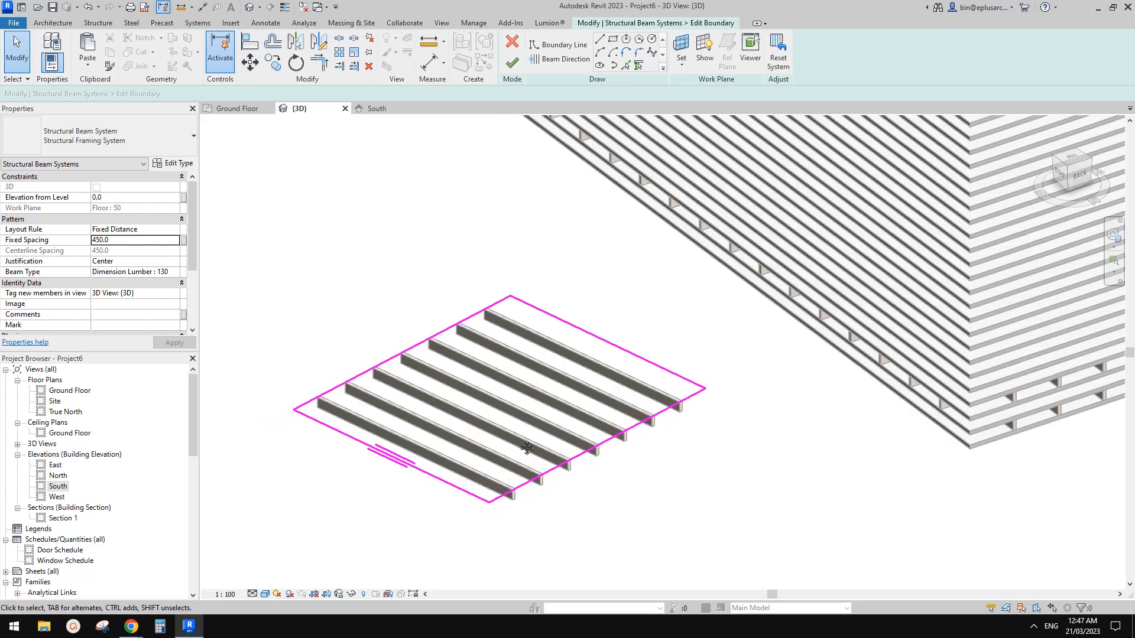
middle_click_drag(490, 436, 497, 439)
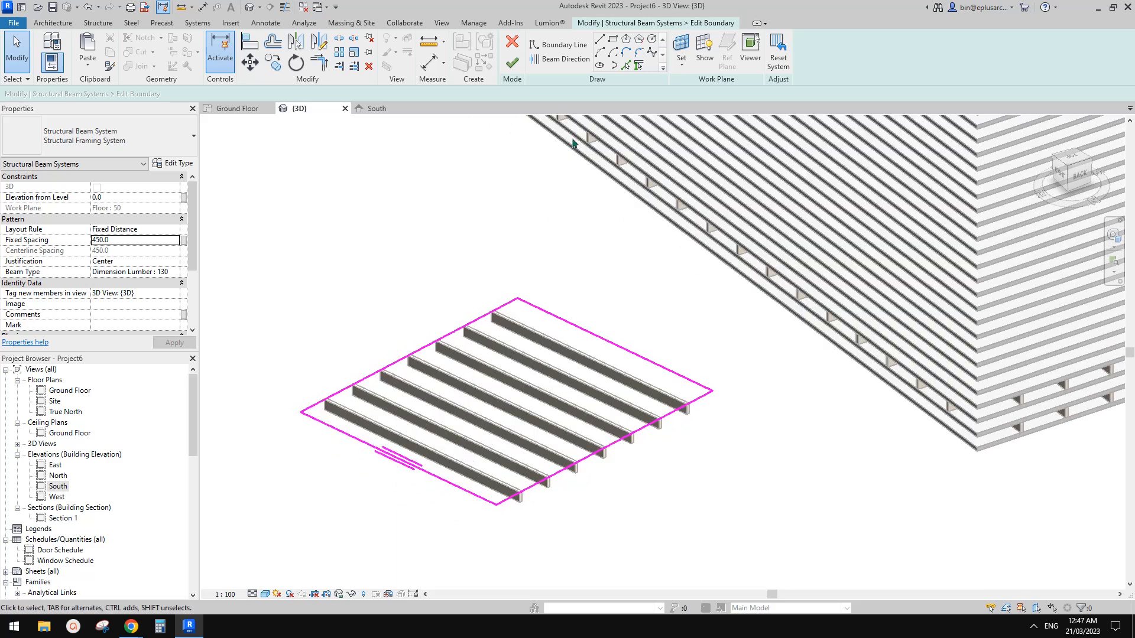
left_click(554, 62)
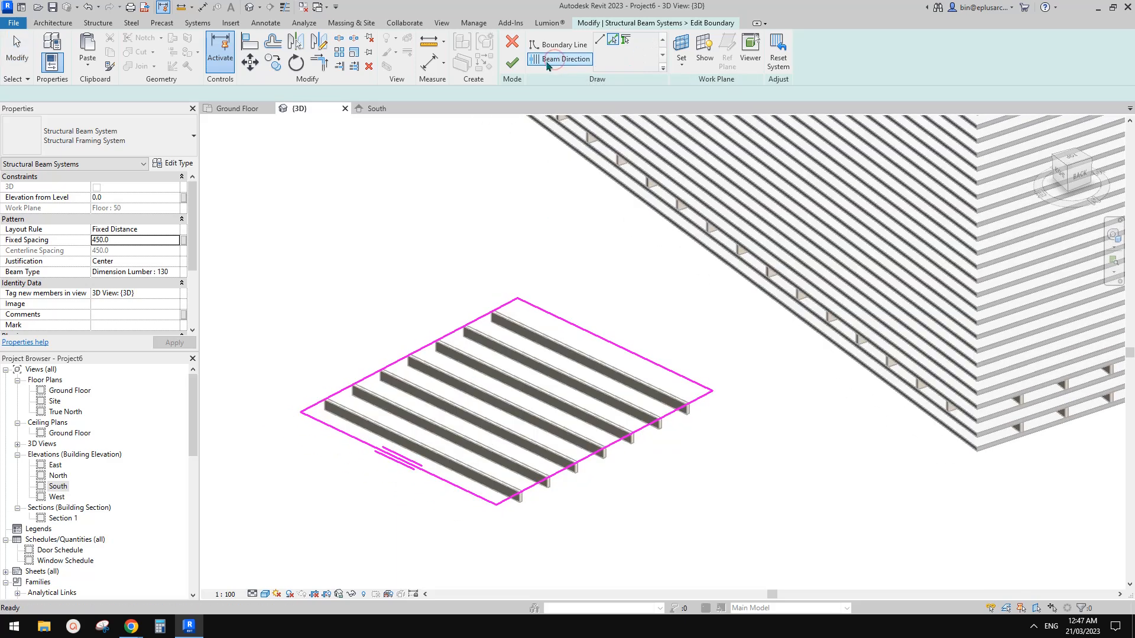
left_click(494, 384)
key("Escape")
key("Escape")
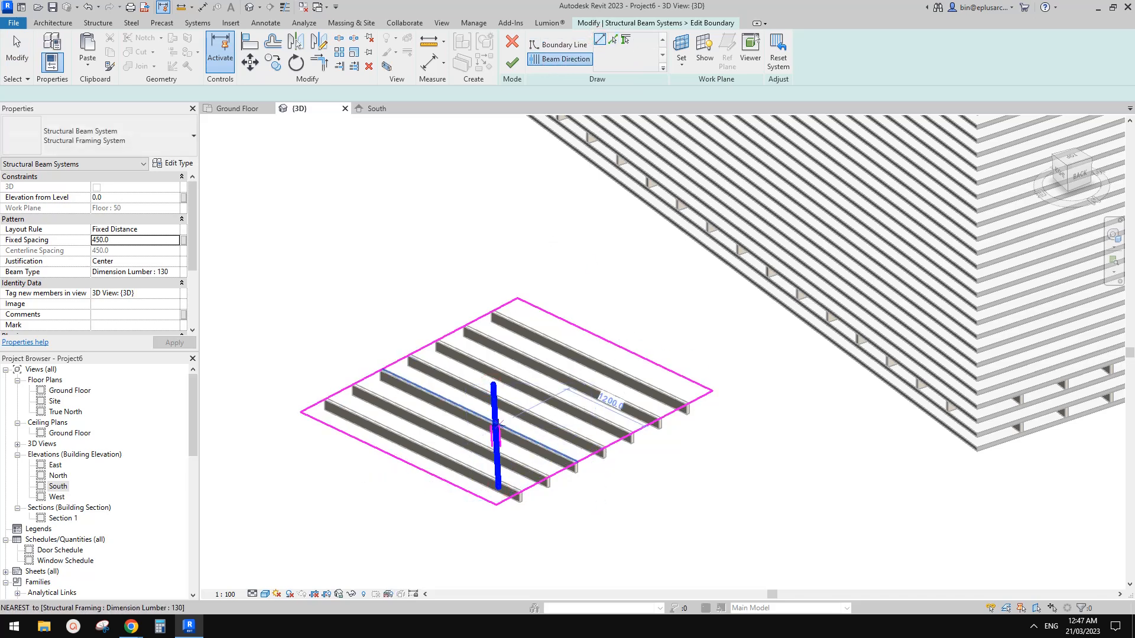
left_click(512, 65)
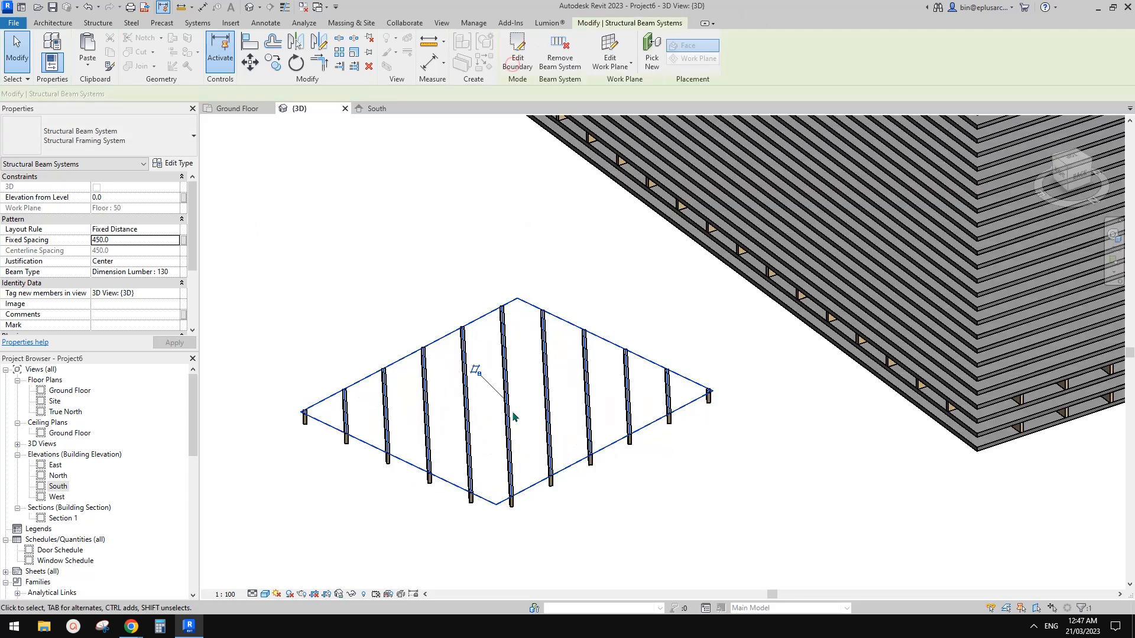
scroll(524, 385, "up", 1)
middle_click_drag(531, 419, 535, 431, "shift")
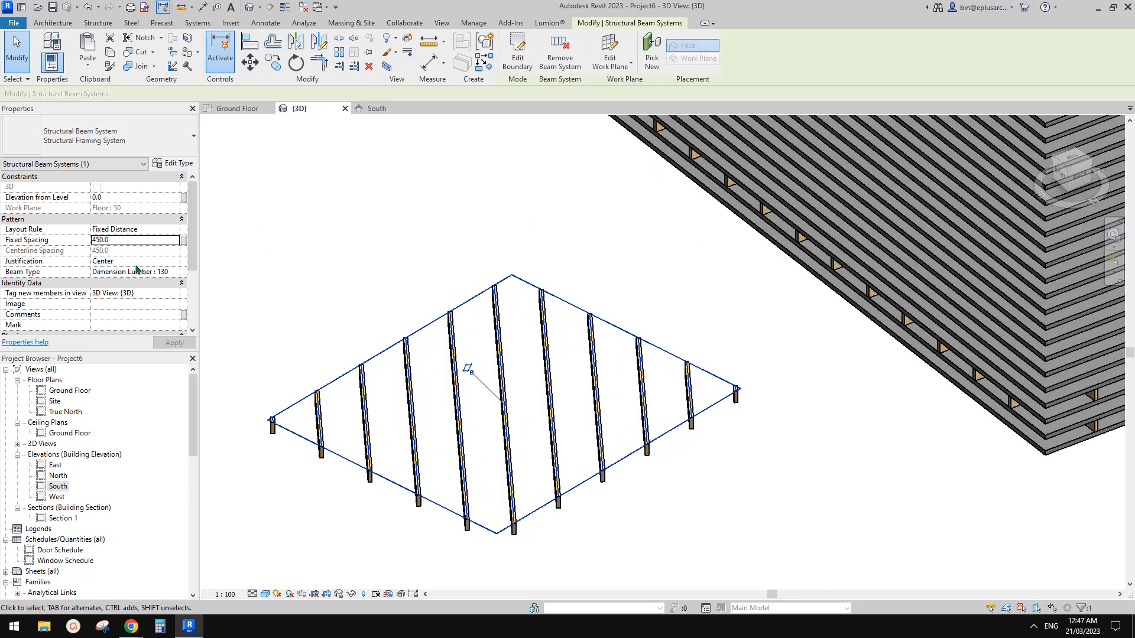
- Set the sample beam system's justification to Direction Line
left_click(175, 262)
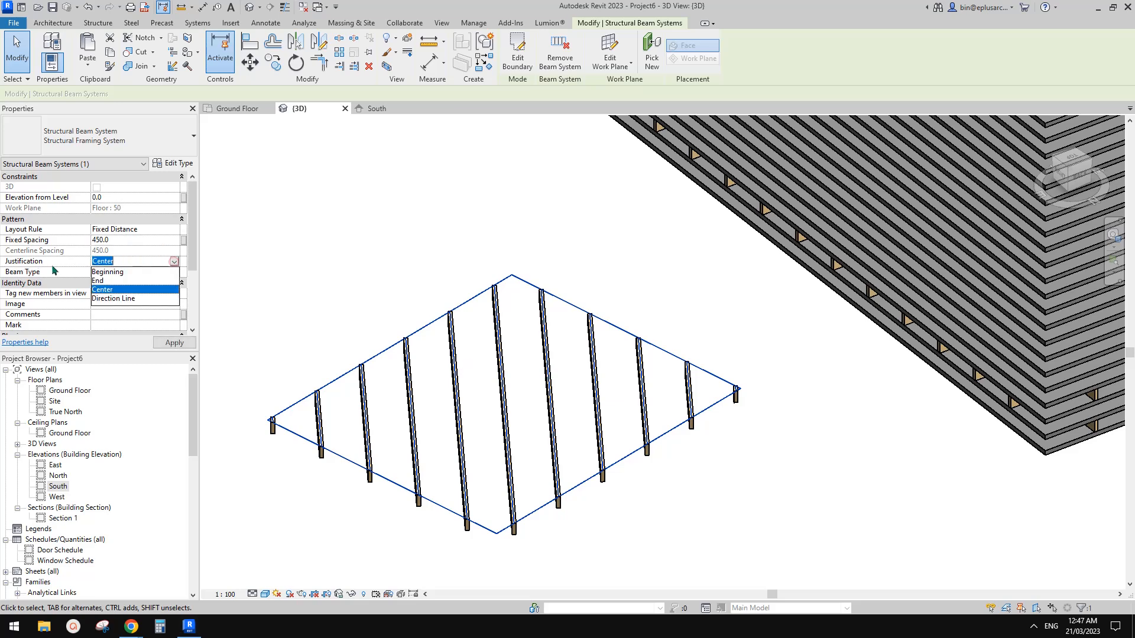
left_click(116, 299)
middle_click_drag(471, 376, 456, 367)
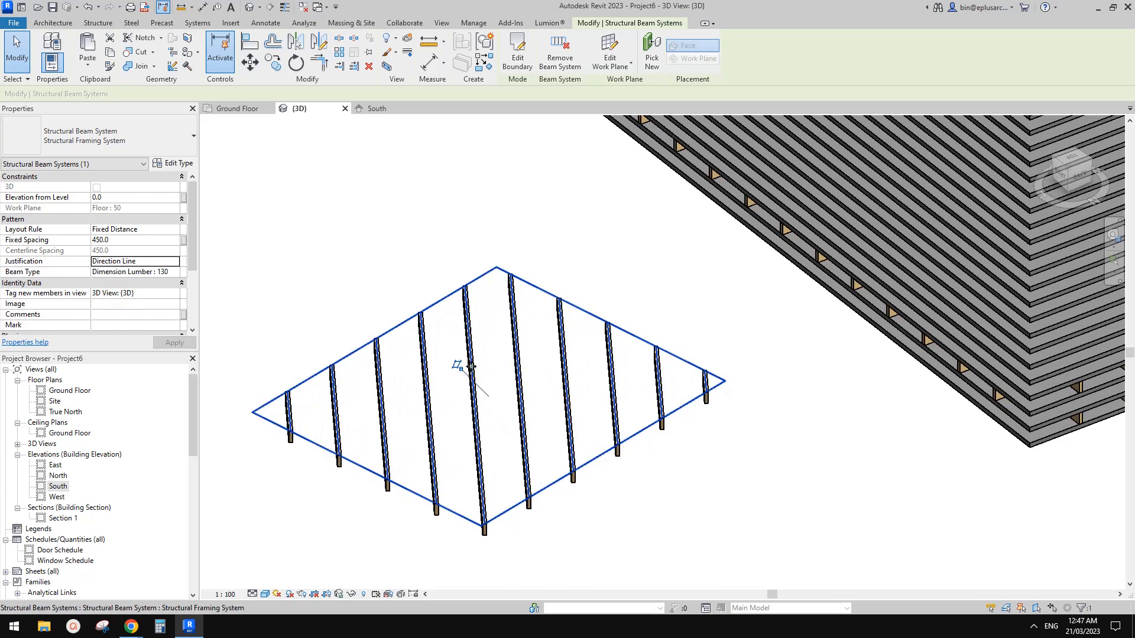
middle_click_drag(671, 385, 658, 345, "shift")
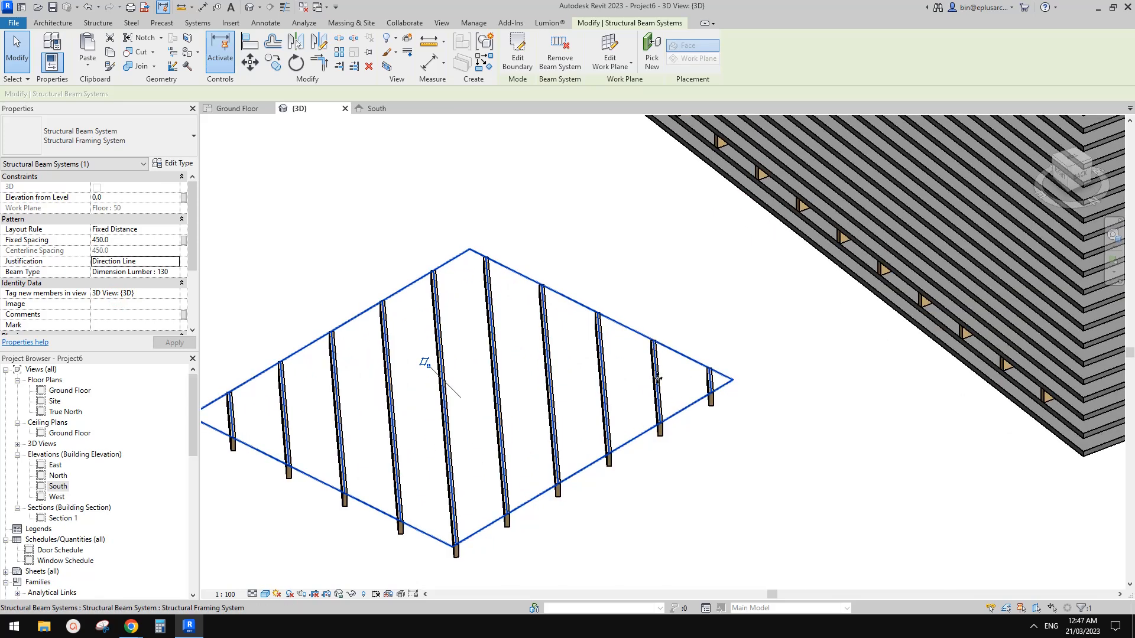
middle_click_drag(441, 526, 495, 480)
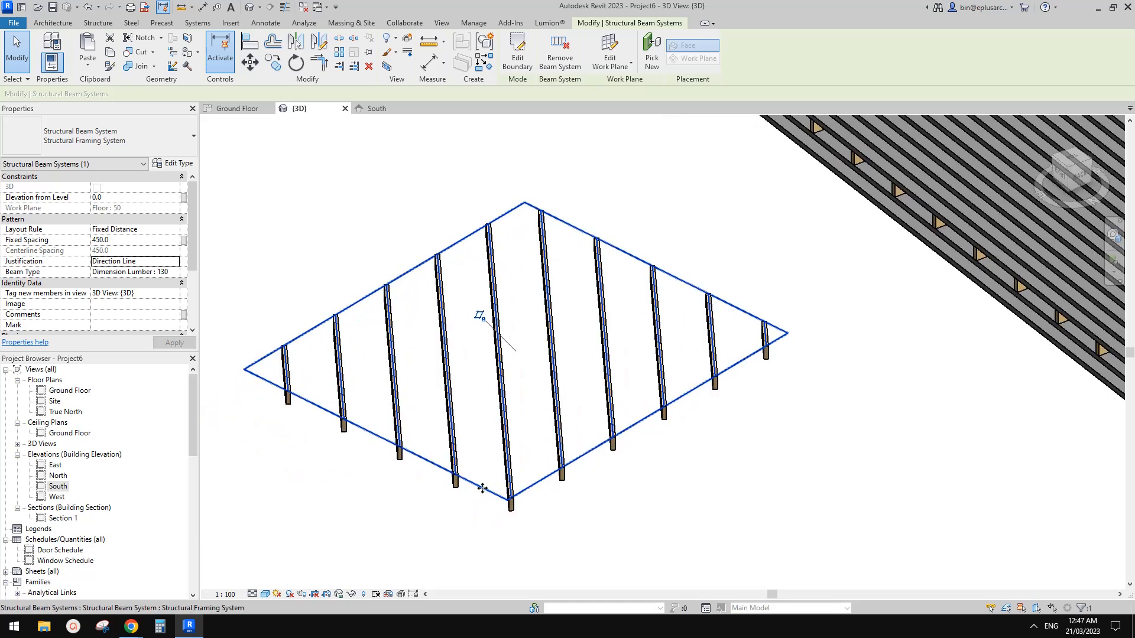
- Reopen the sample beam system's sketch and draw a beam direction line about 840 long, parallel to the nearby 3000 edge
left_click(517, 57)
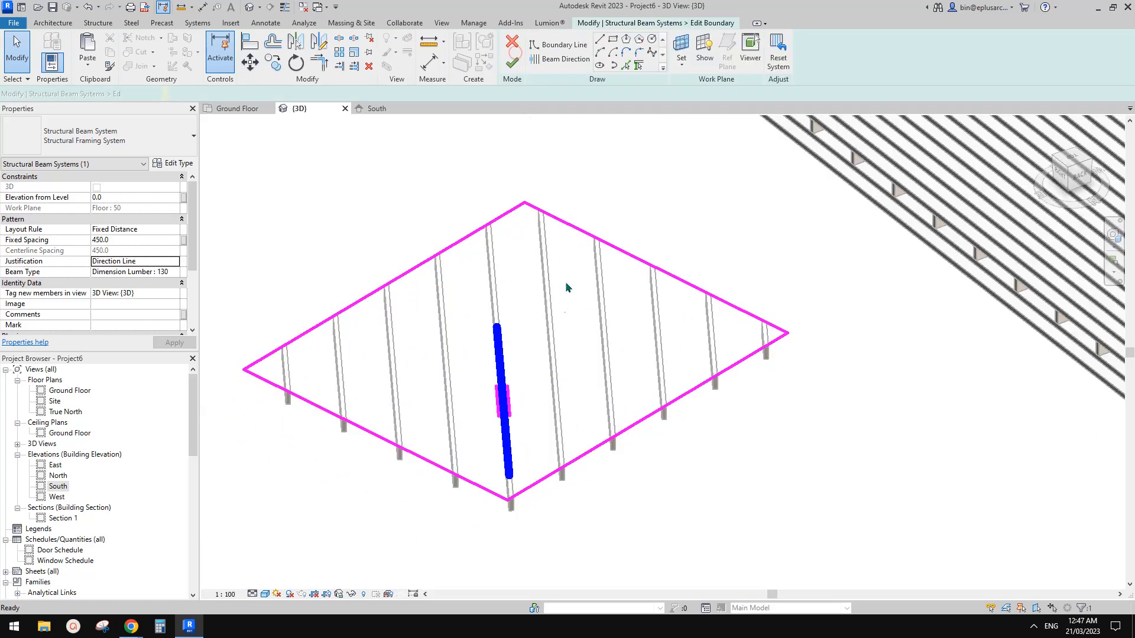
left_click(513, 397)
key("Escape")
left_click(551, 60)
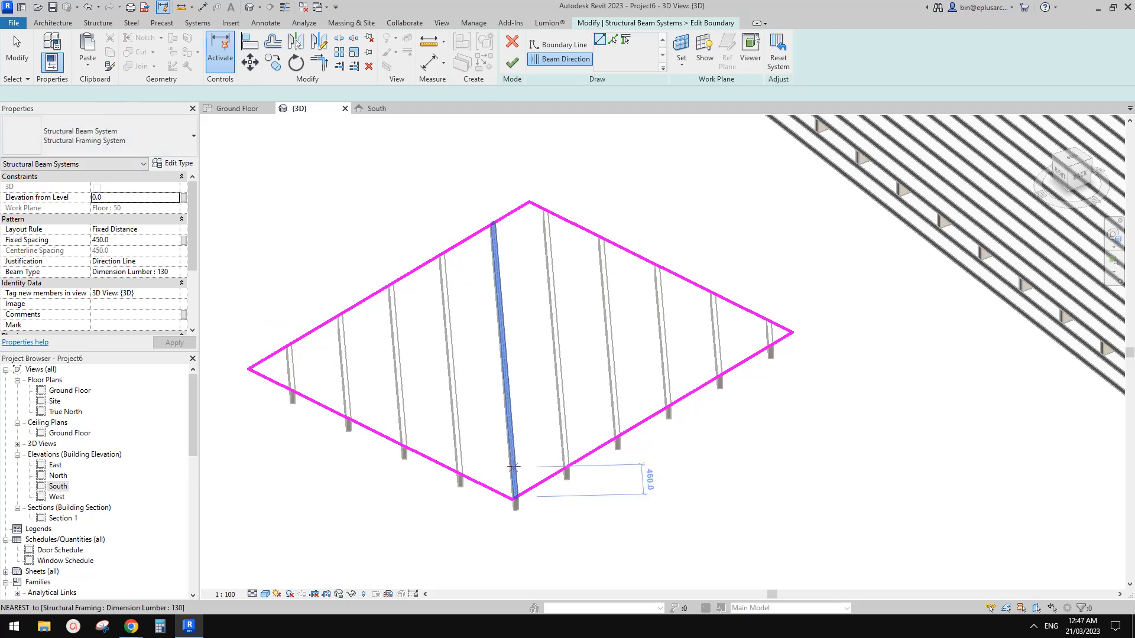
left_click(429, 435)
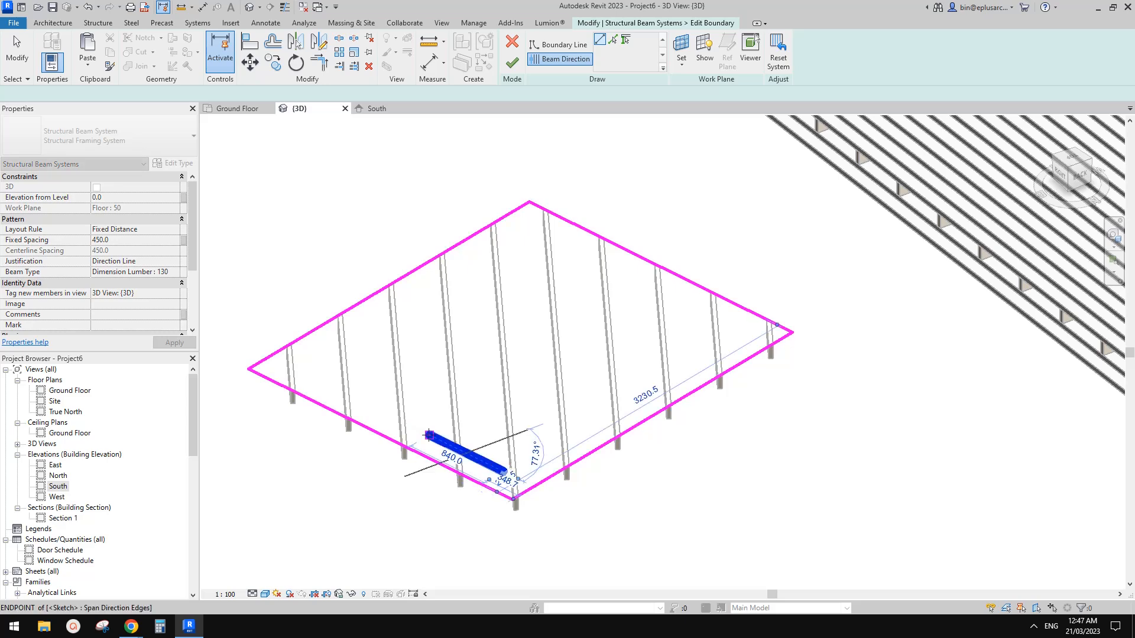
left_click(502, 471)
left_click(497, 471)
- Set the beam direction line's distance from the parallel boundary edge to 200 and finish the sketch
scroll(502, 476, "up", 5)
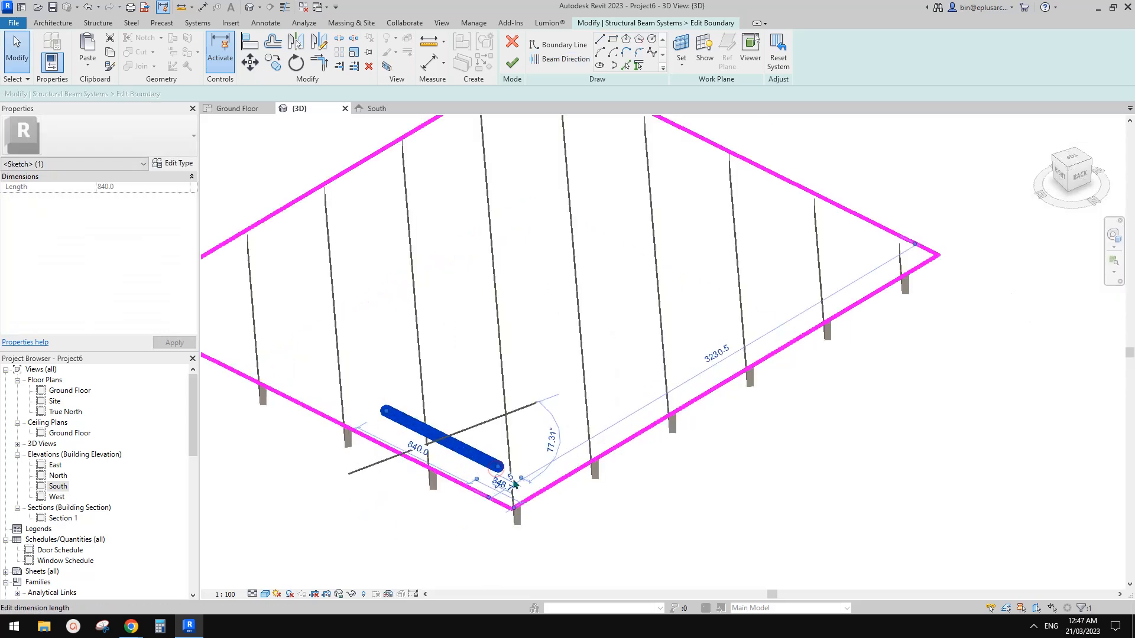
left_click(504, 495)
middle_click_drag(591, 478, 563, 453)
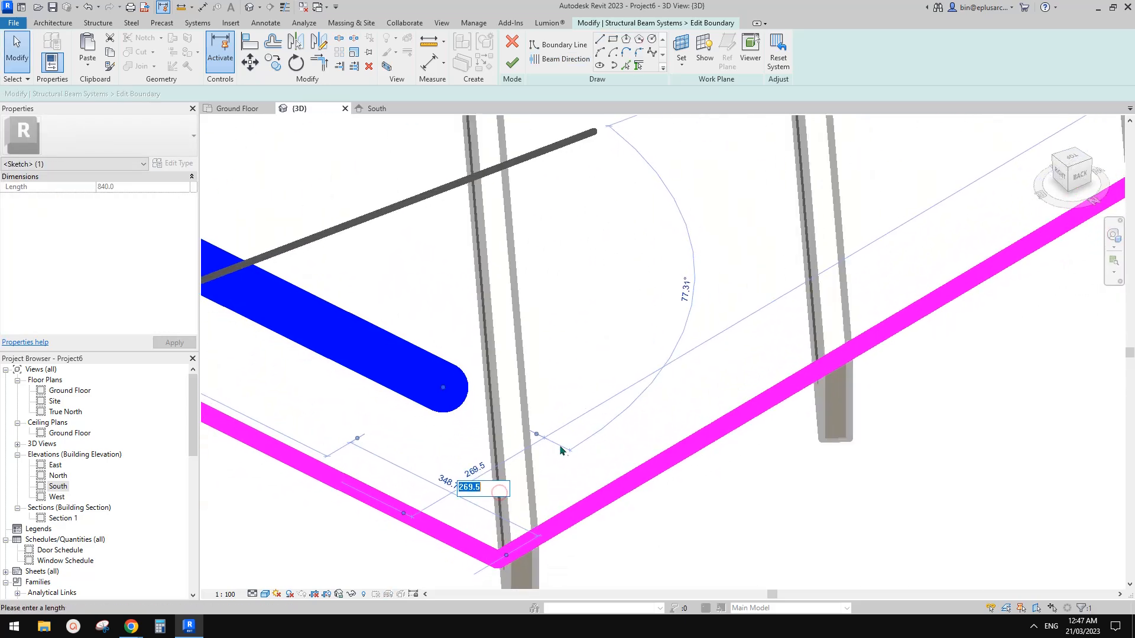
scroll(563, 453, "down", 2)
type("200")
key("Return")
scroll(567, 420, "down", 3)
left_click(484, 275)
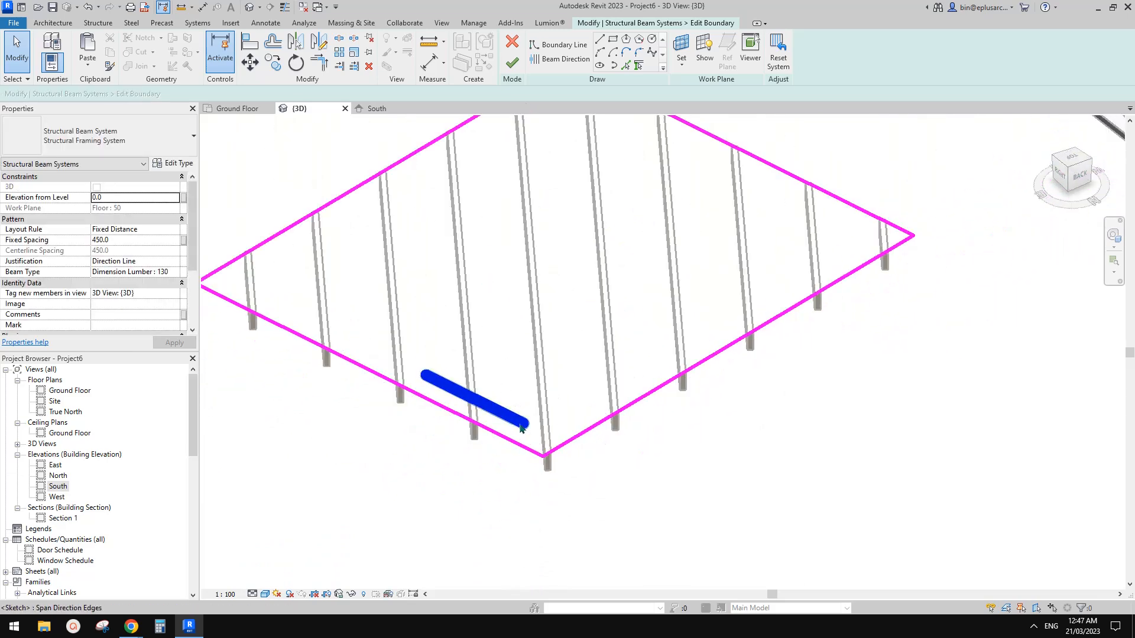
left_click(512, 62)
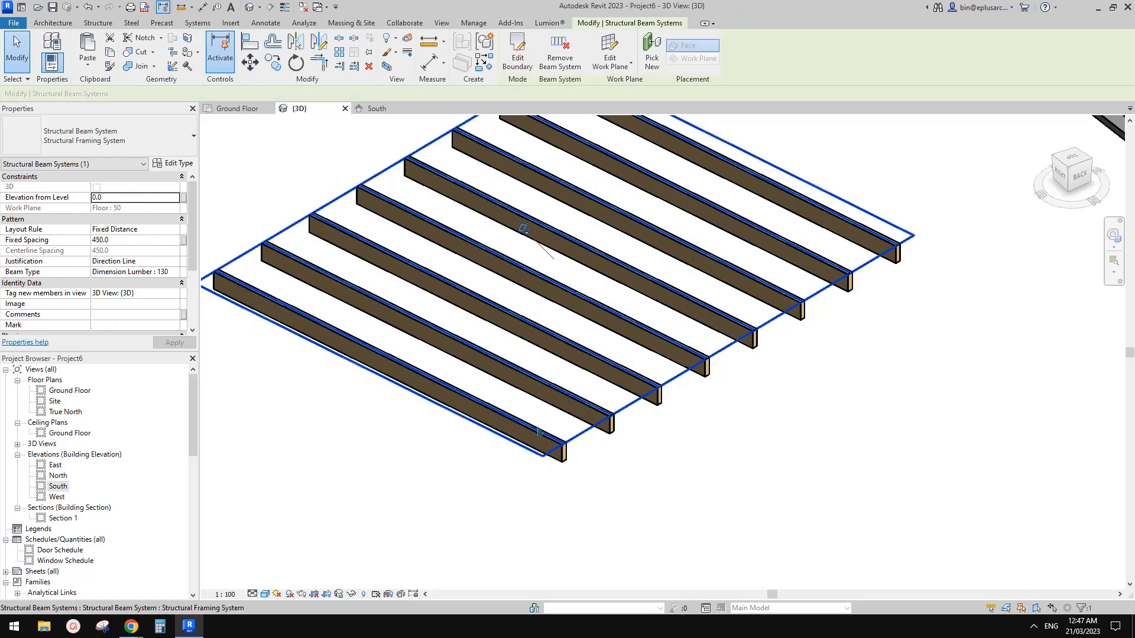
- Select the beam system in the cube's lowest floor gap and open its boundary sketch for editing
scroll(582, 446, "down", 2)
middle_click_drag(608, 428, 553, 459, "shift")
middle_click_drag(975, 402, 771, 354)
scroll(777, 350, "up", 1)
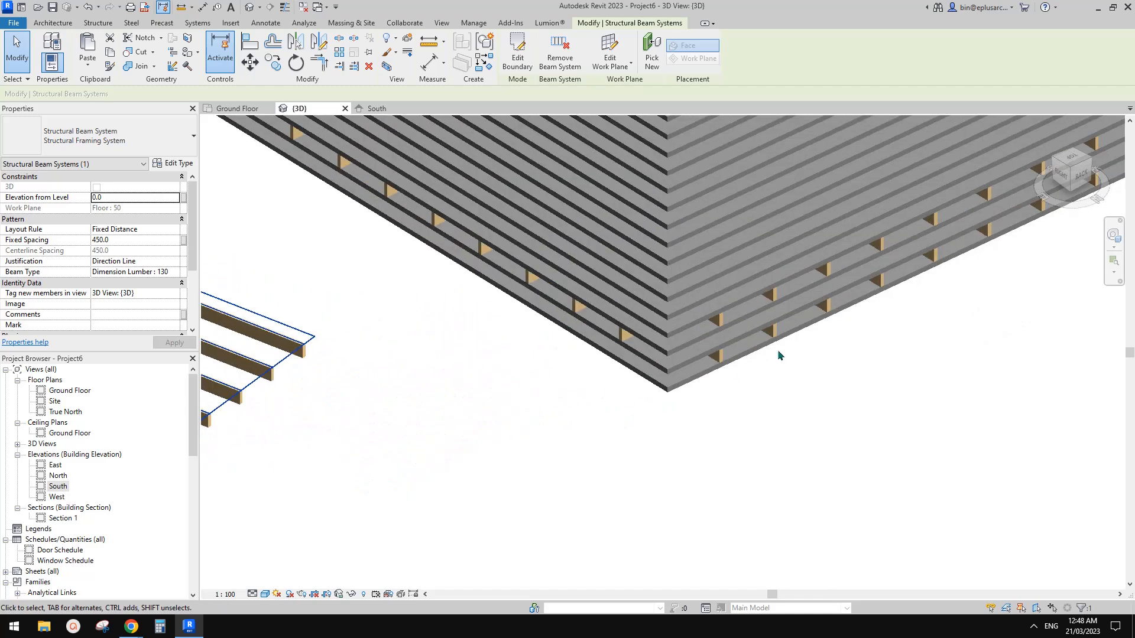
left_click(722, 323)
middle_click_drag(722, 322, 569, 373, "shift")
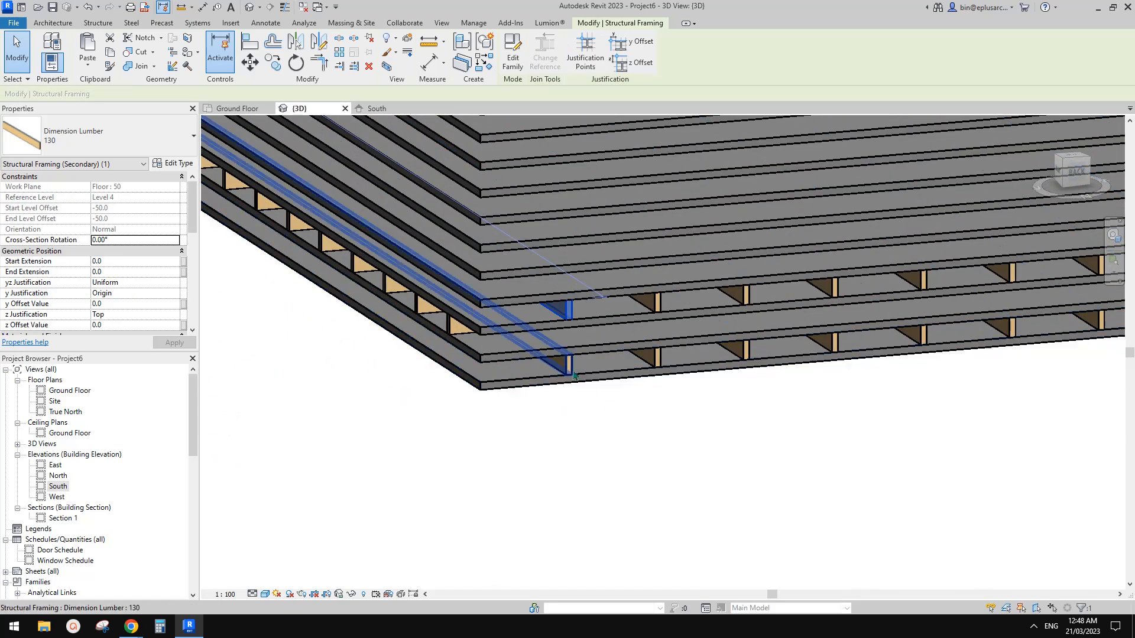
key("Tab")
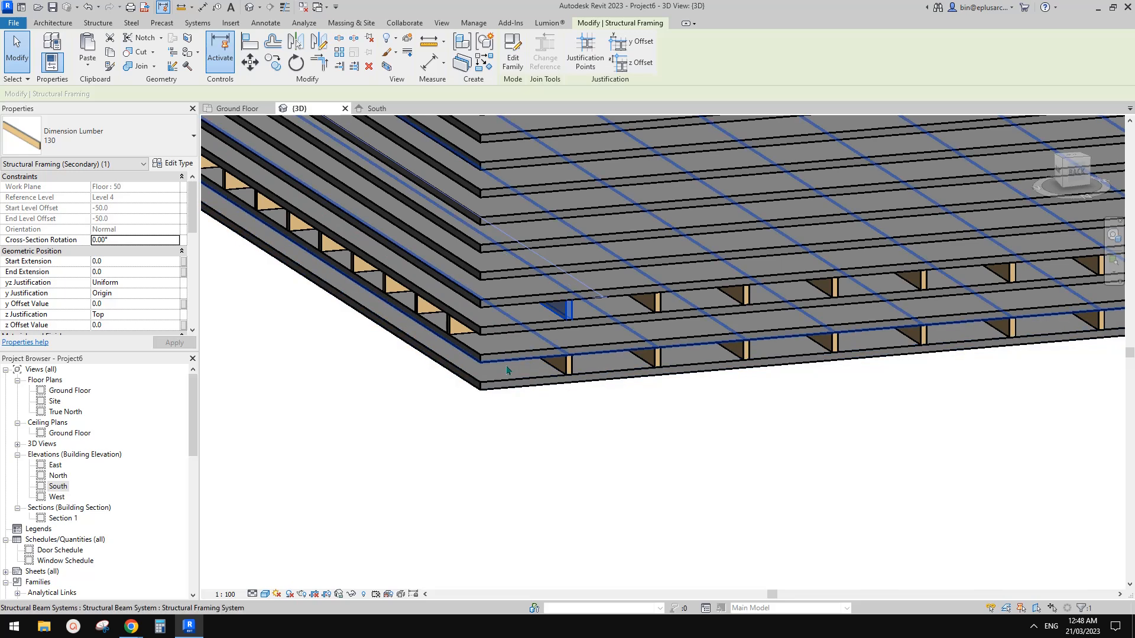
key("Tab")
left_click(572, 363)
middle_click_drag(571, 363, 594, 372)
left_click(519, 53)
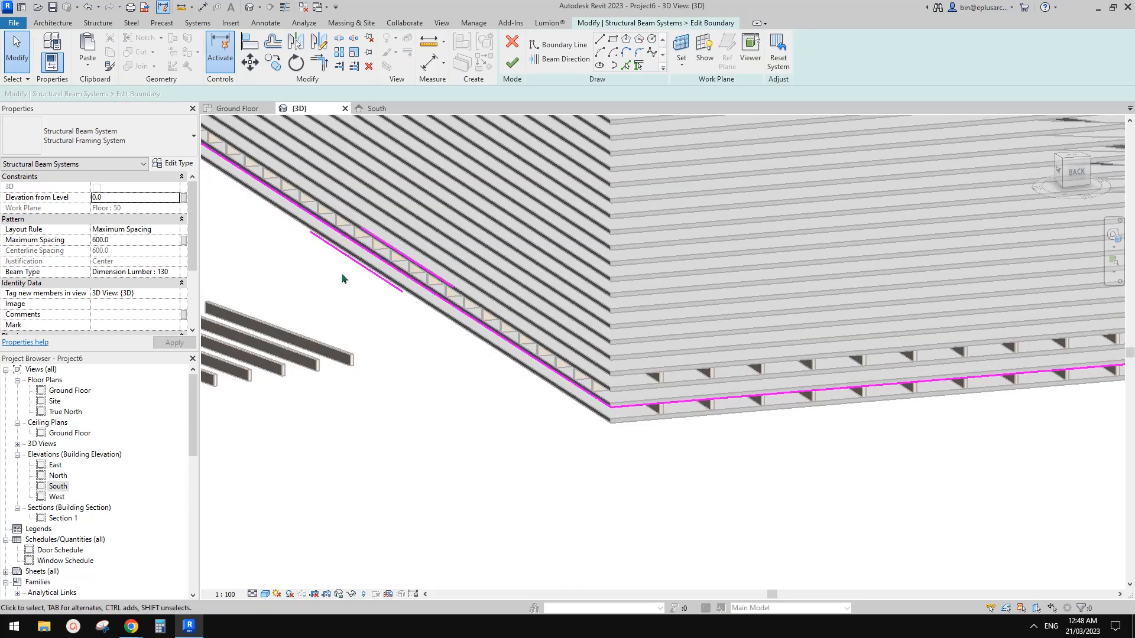
- Set the beam system's layout rule to Fixed Distance with a fixed spacing of 600
left_click(175, 231)
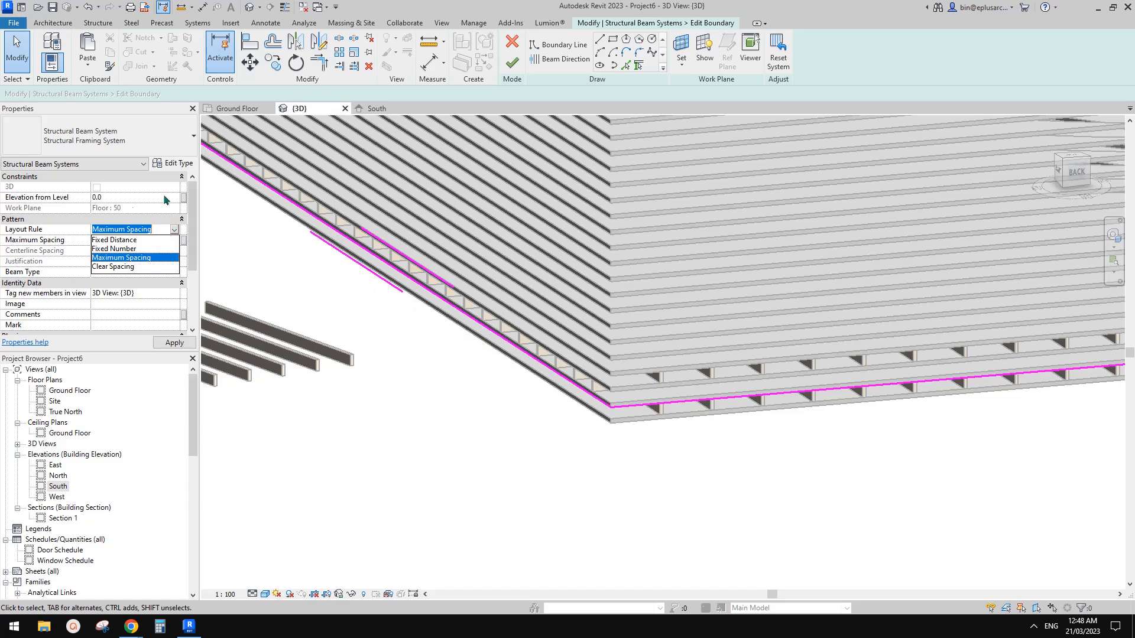
left_click(124, 240)
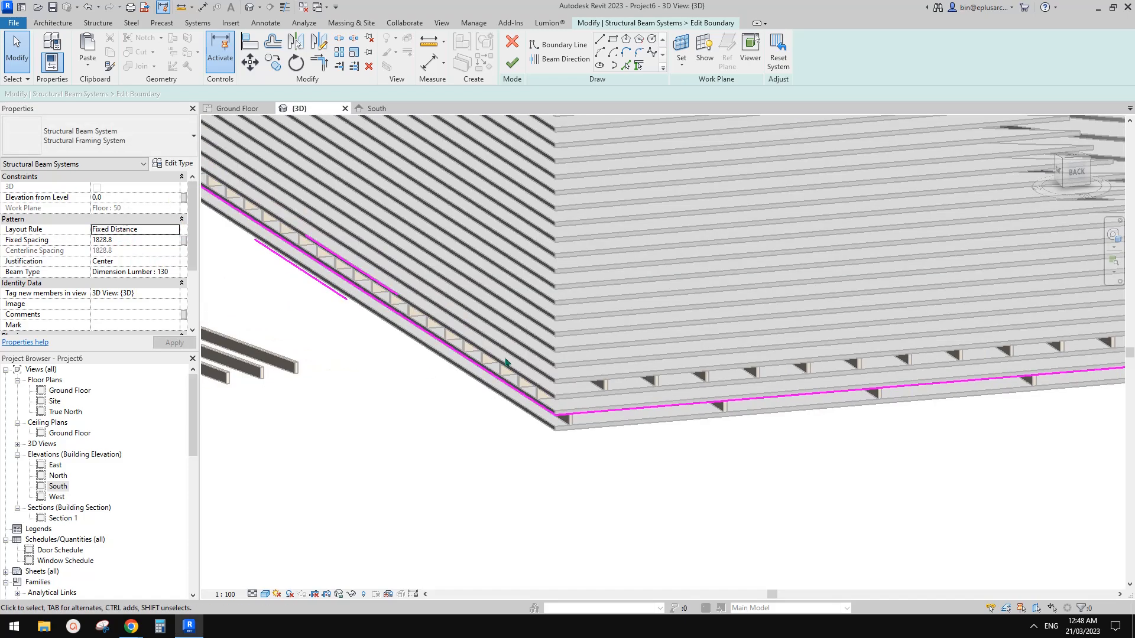
middle_click_drag(567, 423, 328, 325, "shift")
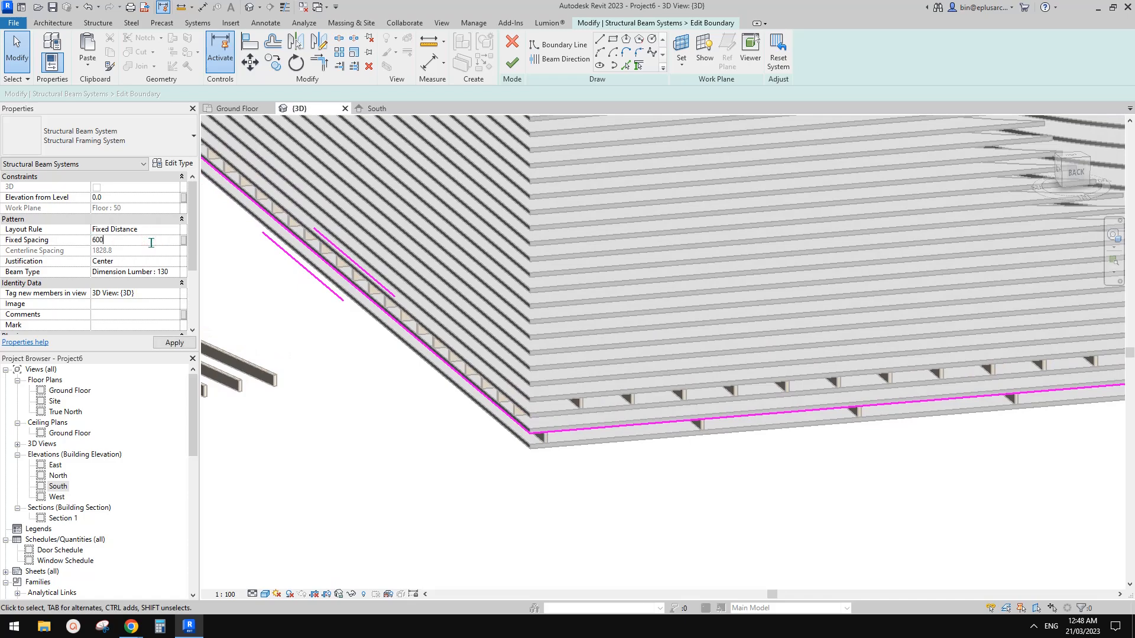
middle_click_drag(370, 273, 408, 355, "shift")
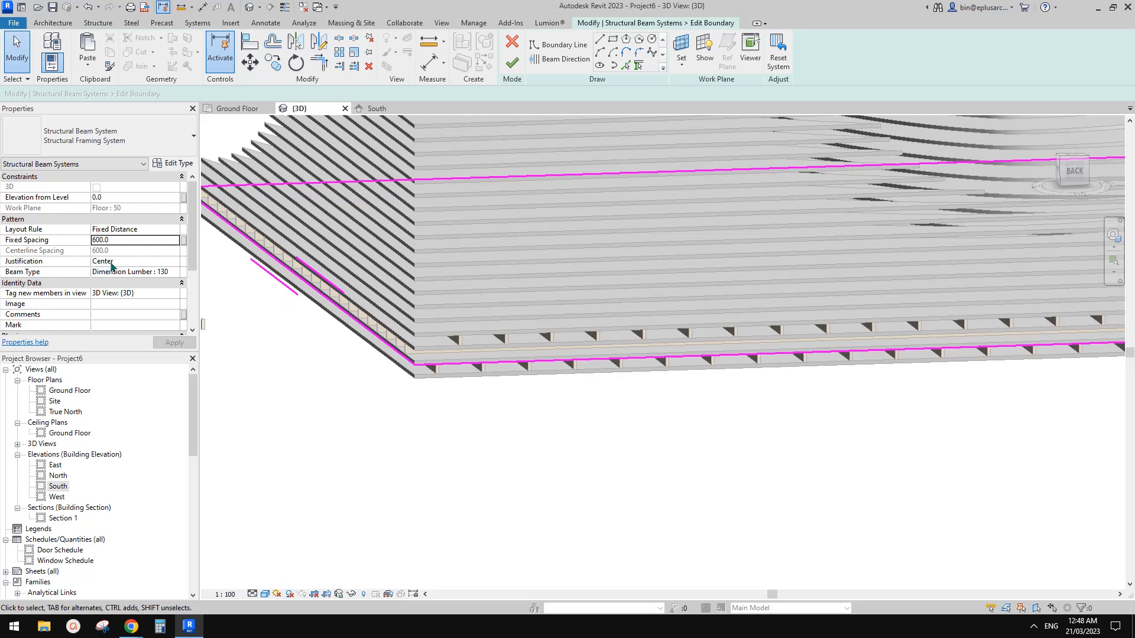
scroll(419, 408, "down", 2)
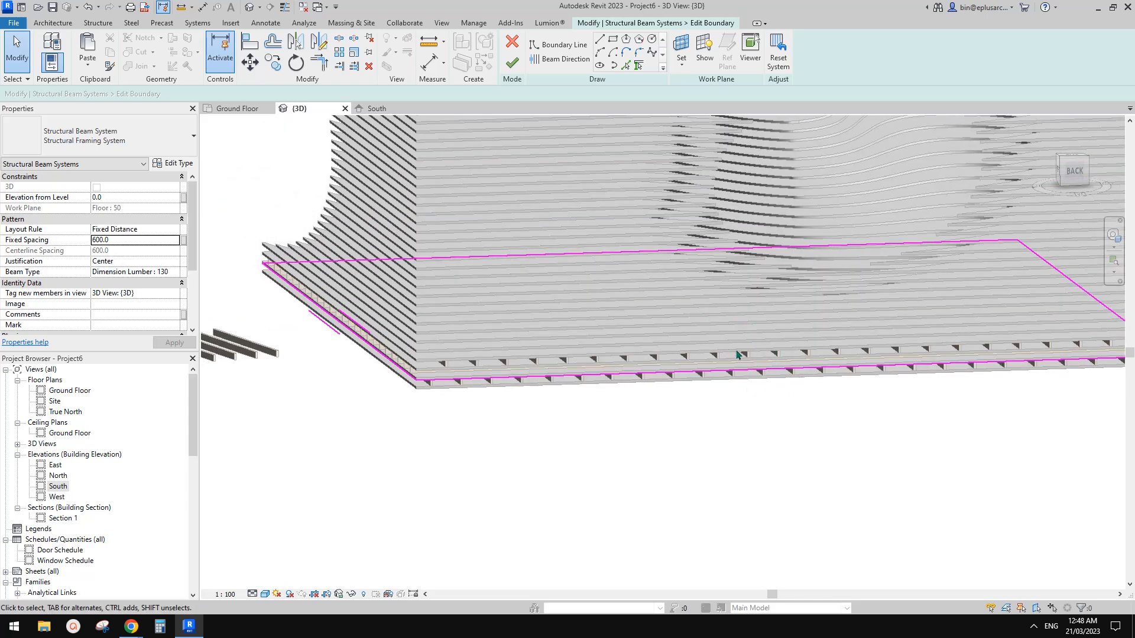
- Try the Beginning and End justifications on the lowest beam system and compare the beam positions along the back face
left_click(175, 261)
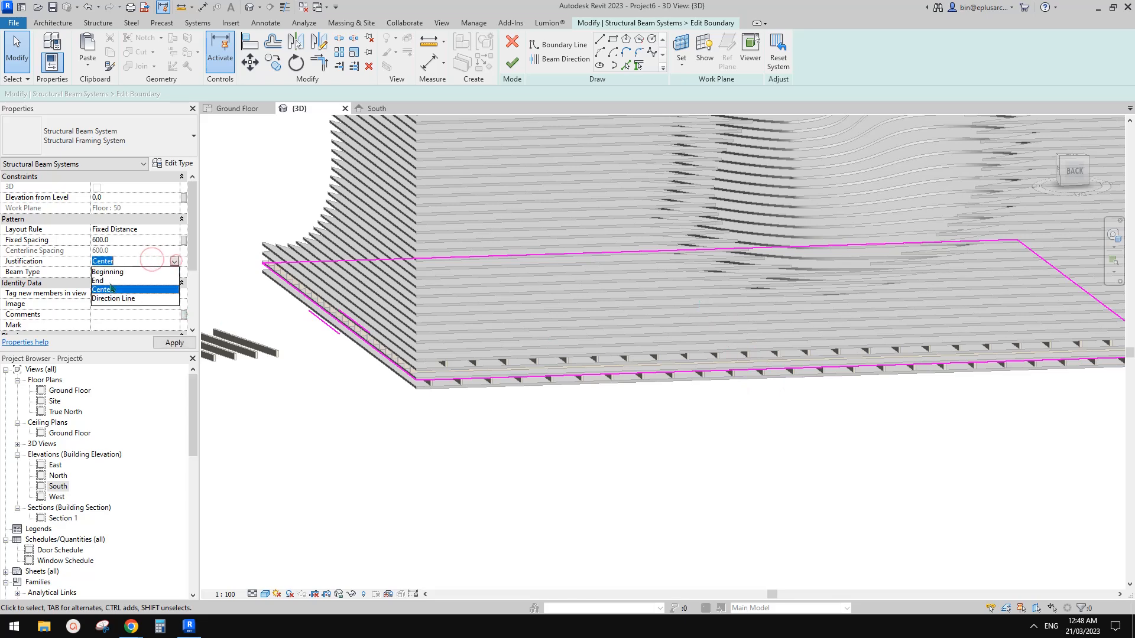
left_click(119, 272)
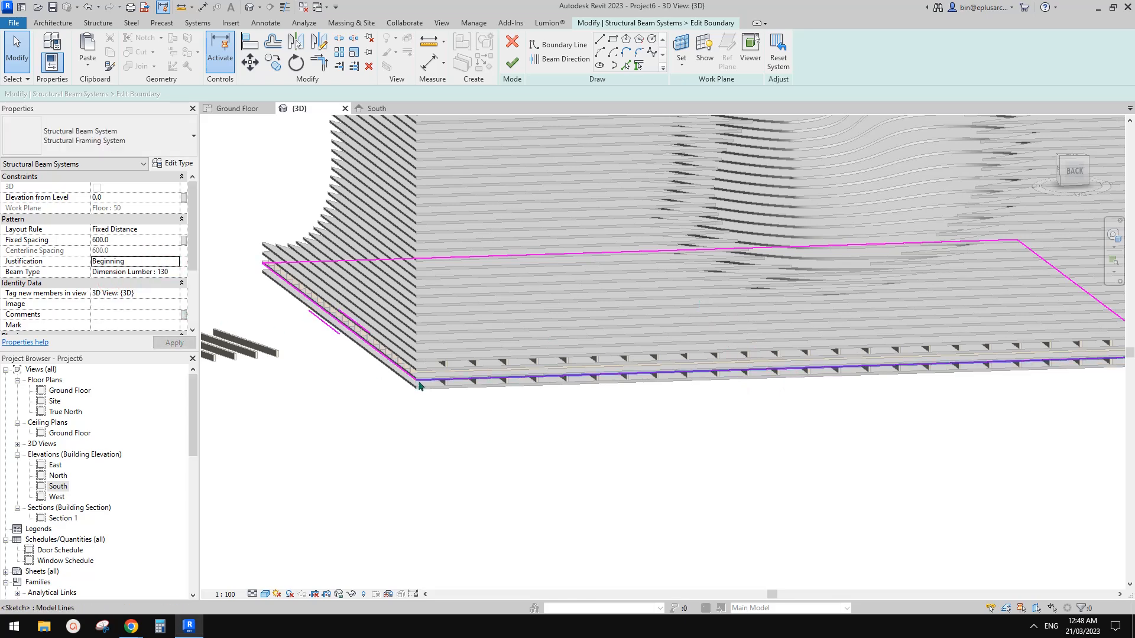
middle_click_drag(718, 375, 776, 343)
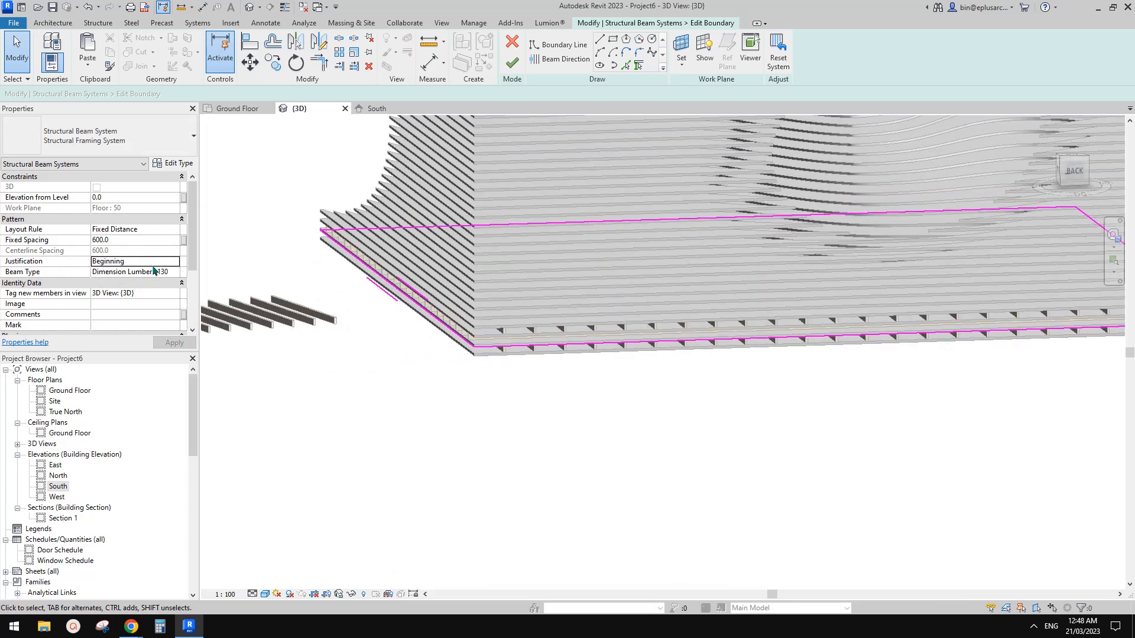
left_click(174, 262)
left_click(98, 281)
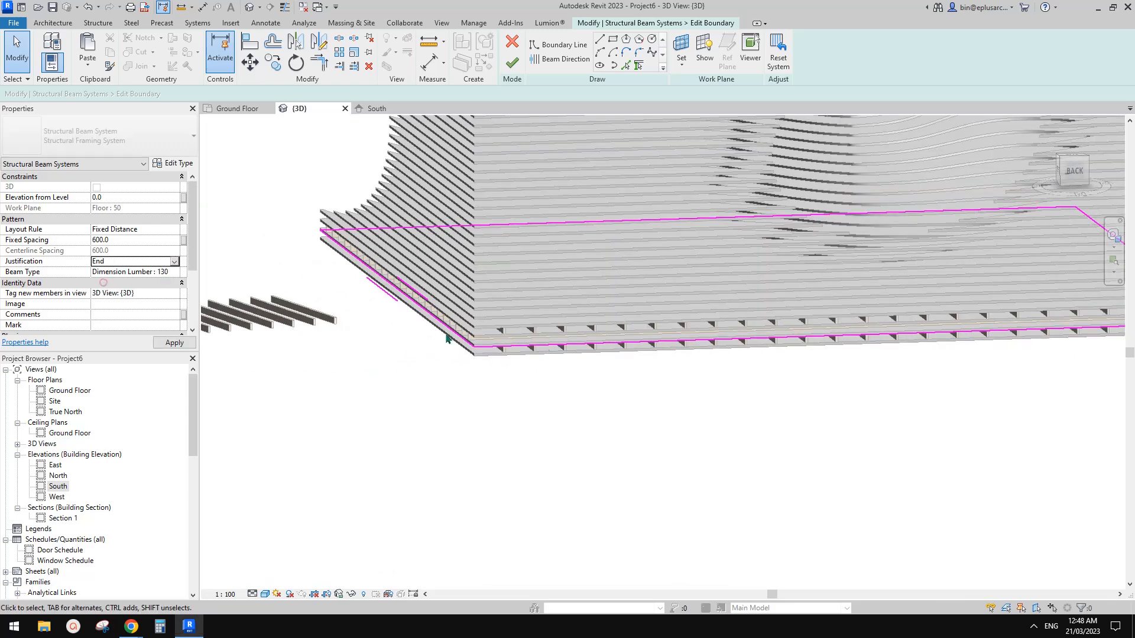
middle_click_drag(608, 362, 483, 381)
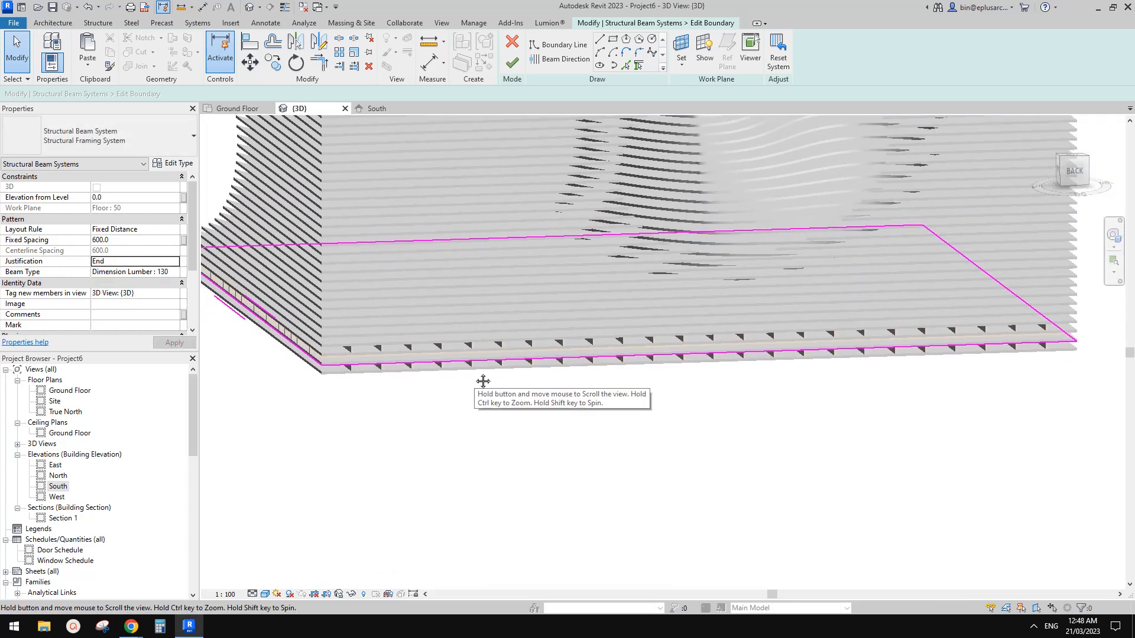
scroll(394, 377, "up", 5)
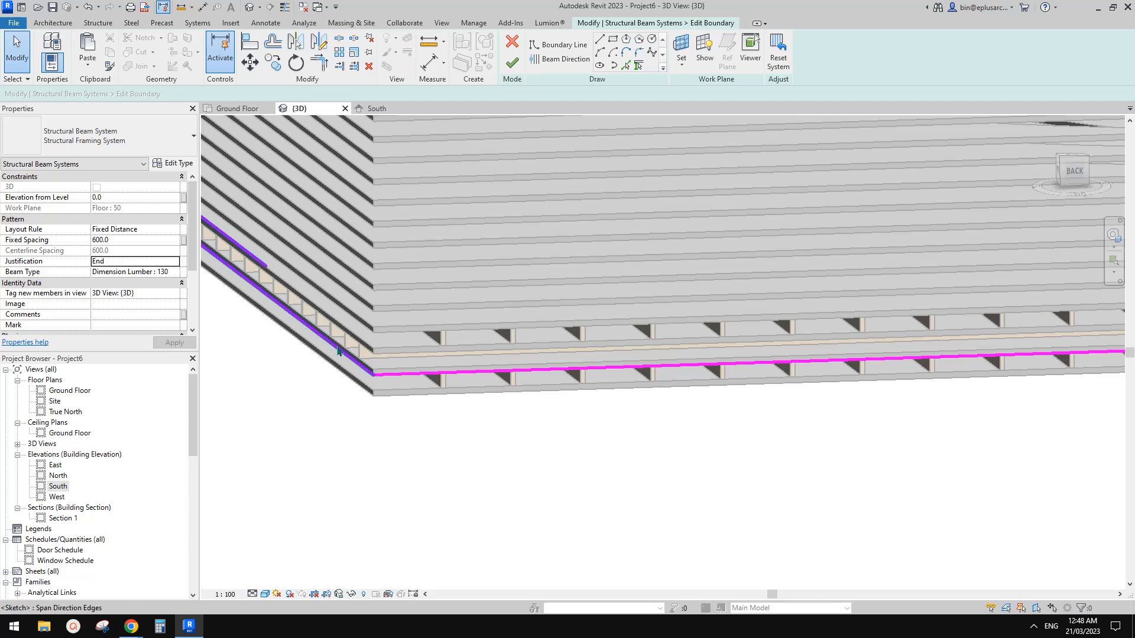
scroll(340, 341, "down", 1)
middle_click_drag(344, 339, 367, 360)
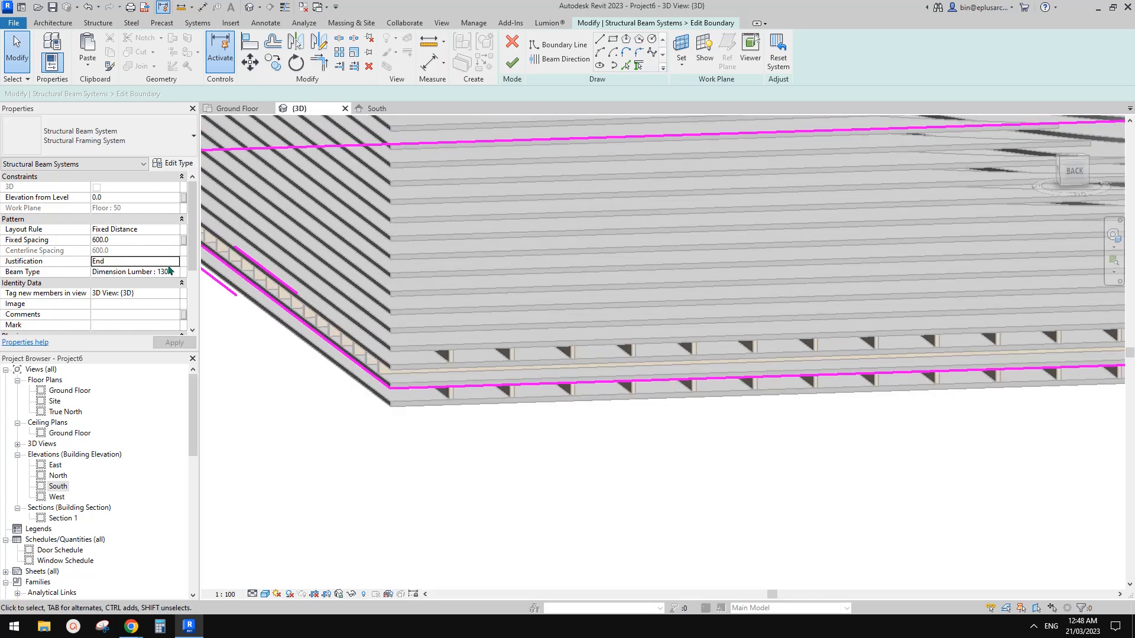
scroll(472, 213, "down", 2)
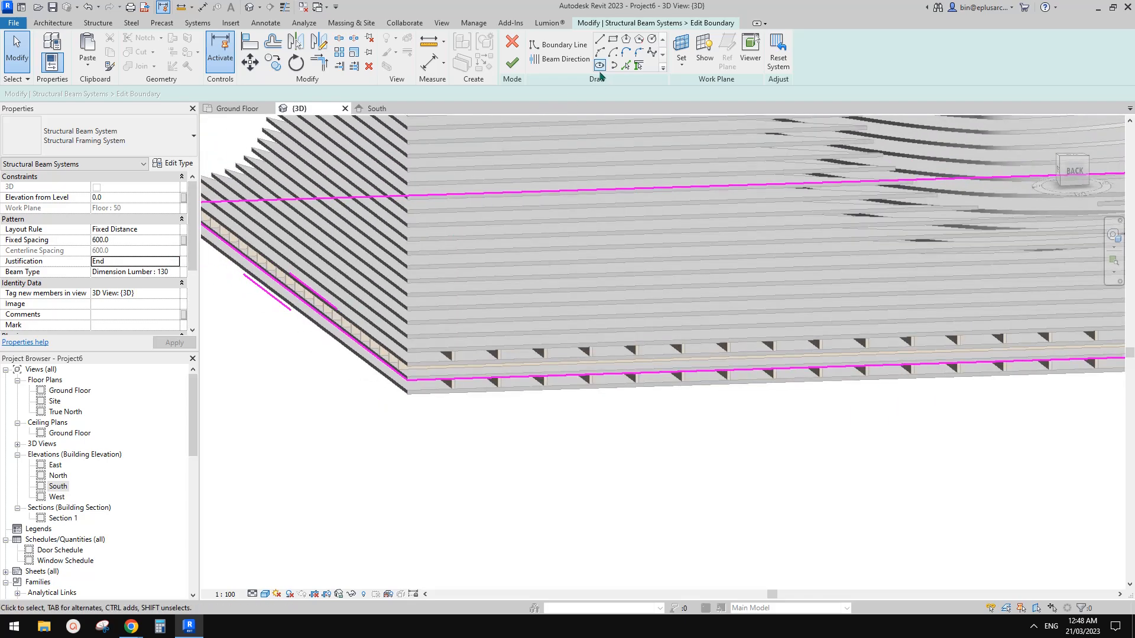
- Draw a beam direction line about 2300 long near the back corner, parallel to the side boundary edge, and set its distance from that edge to 200
left_click(563, 60)
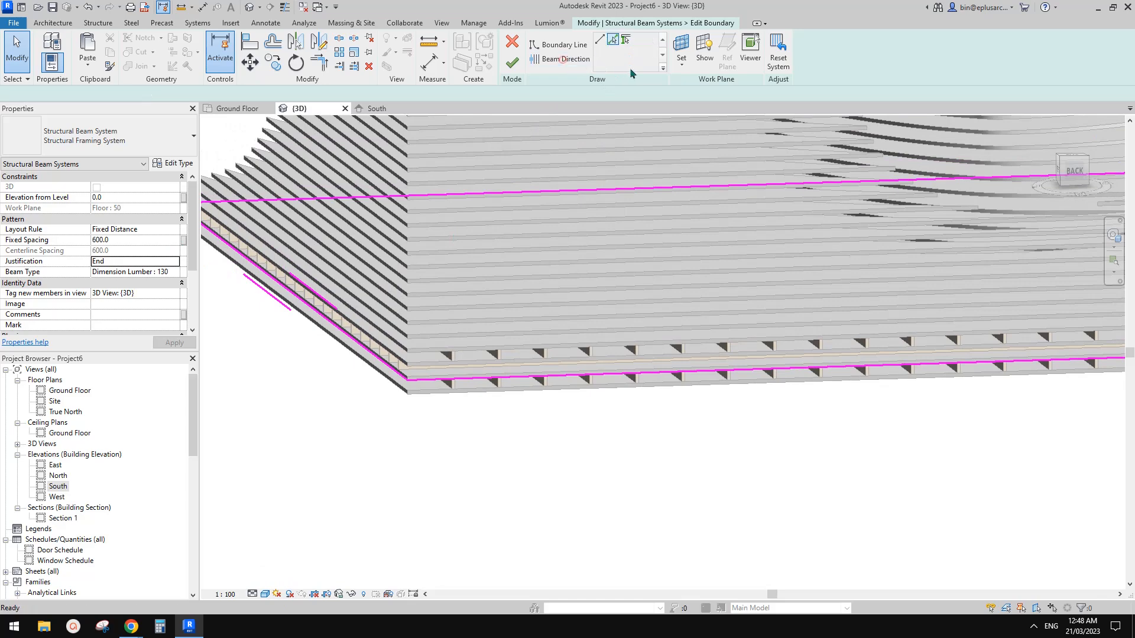
left_click(600, 40)
scroll(365, 322, "up", 3)
left_click(397, 357)
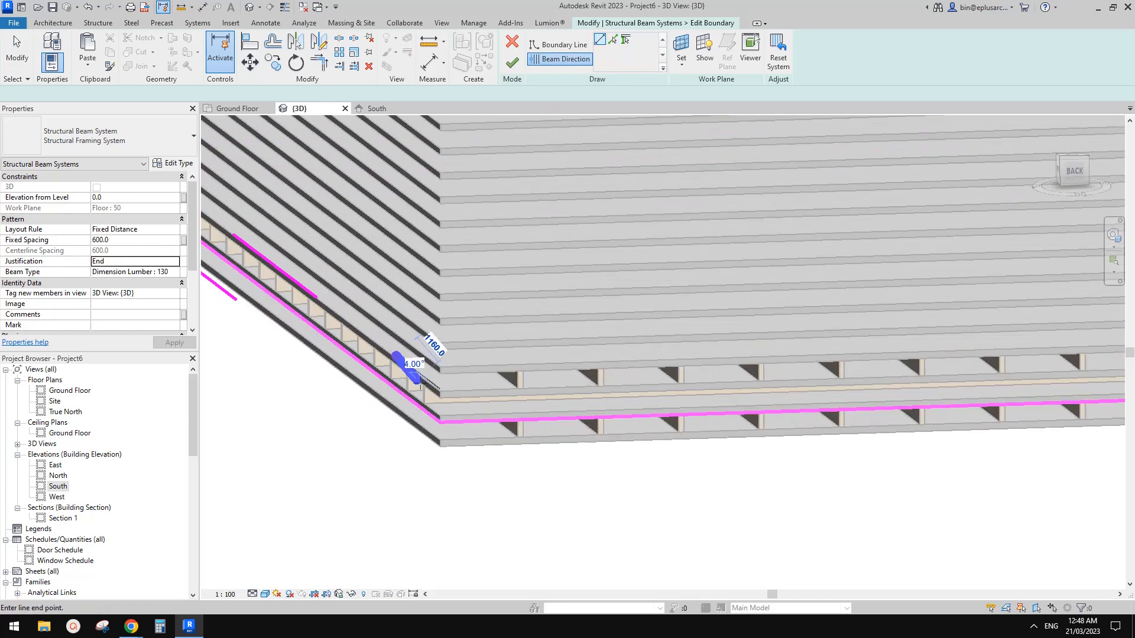
left_click(459, 404)
left_click(462, 375)
type("200")
key("Return")
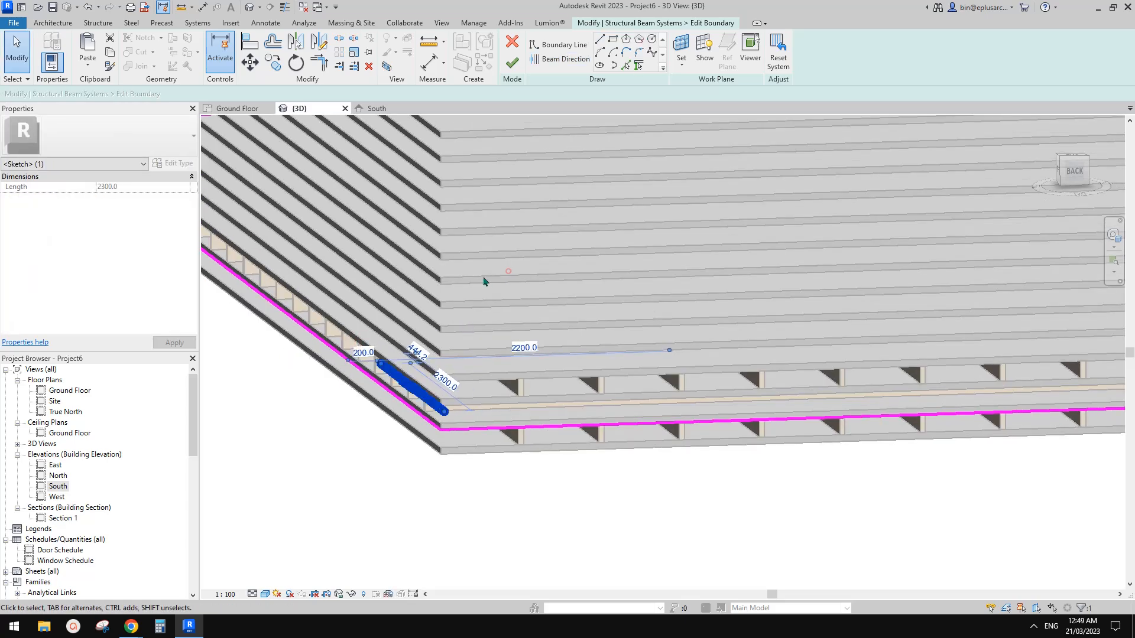
left_click(508, 271)
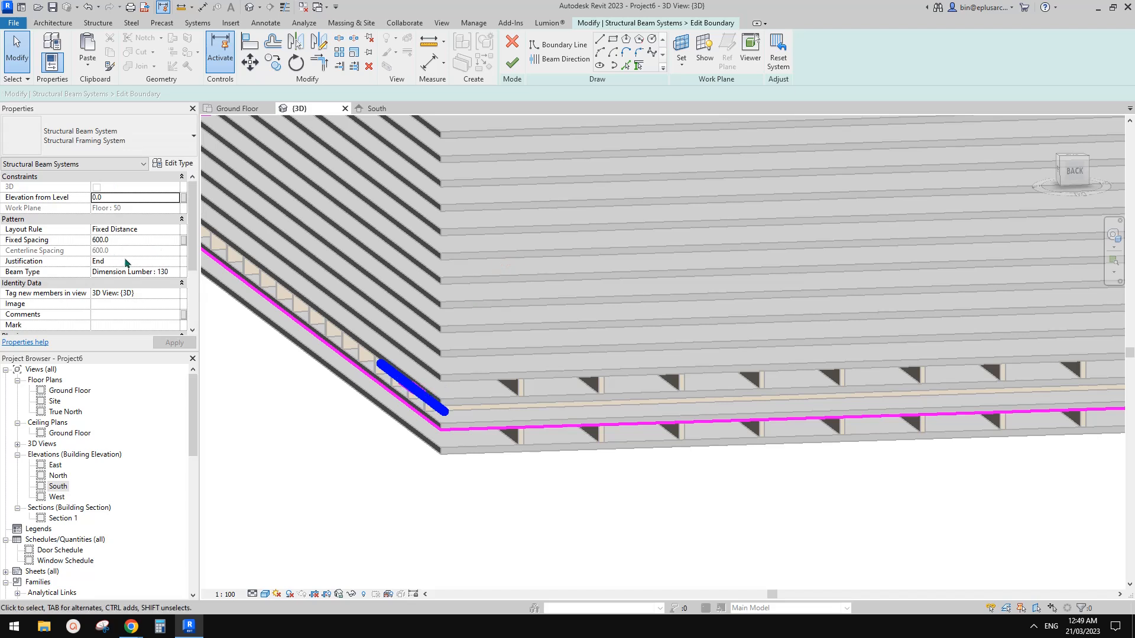
- Set the lowest beam system's justification to Direction Line and finish the boundary sketch
left_click(174, 262)
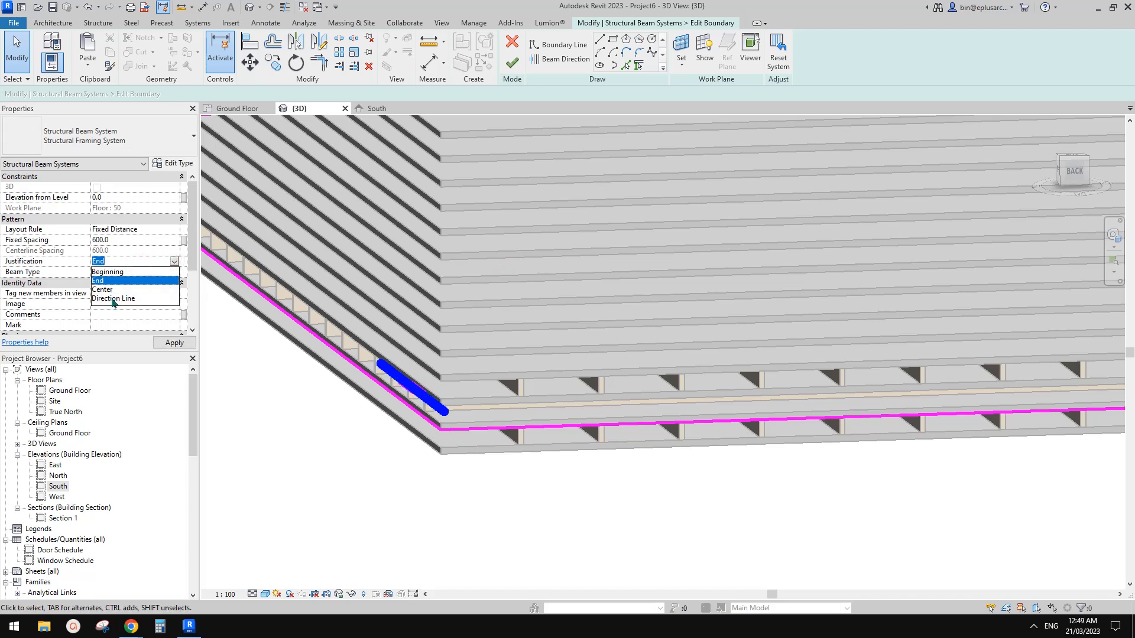
left_click(117, 299)
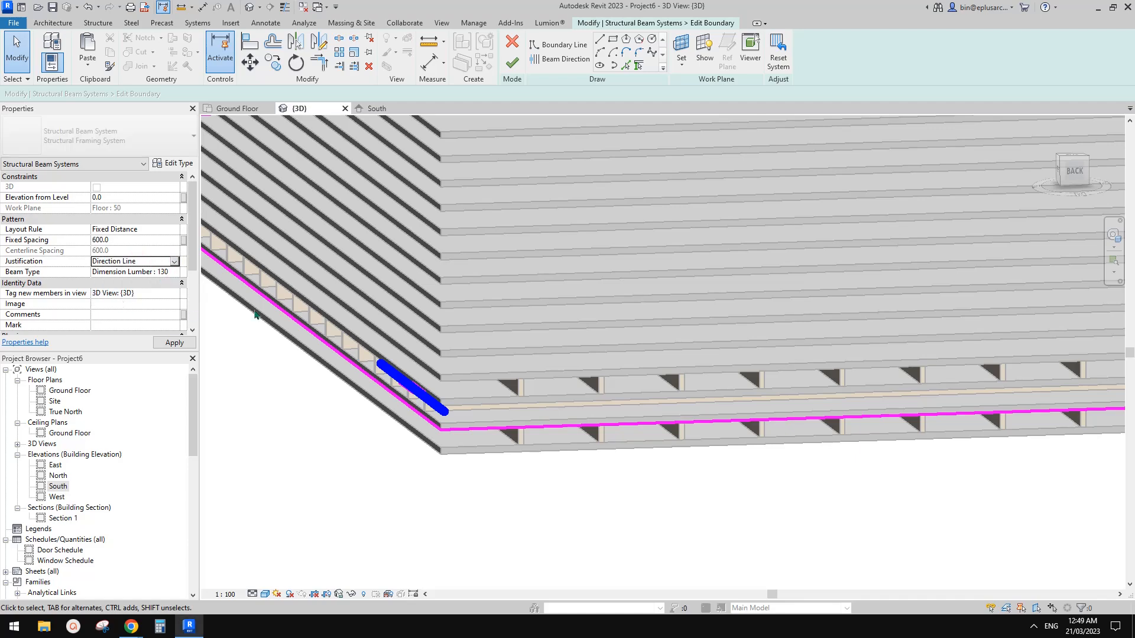
left_click(512, 62)
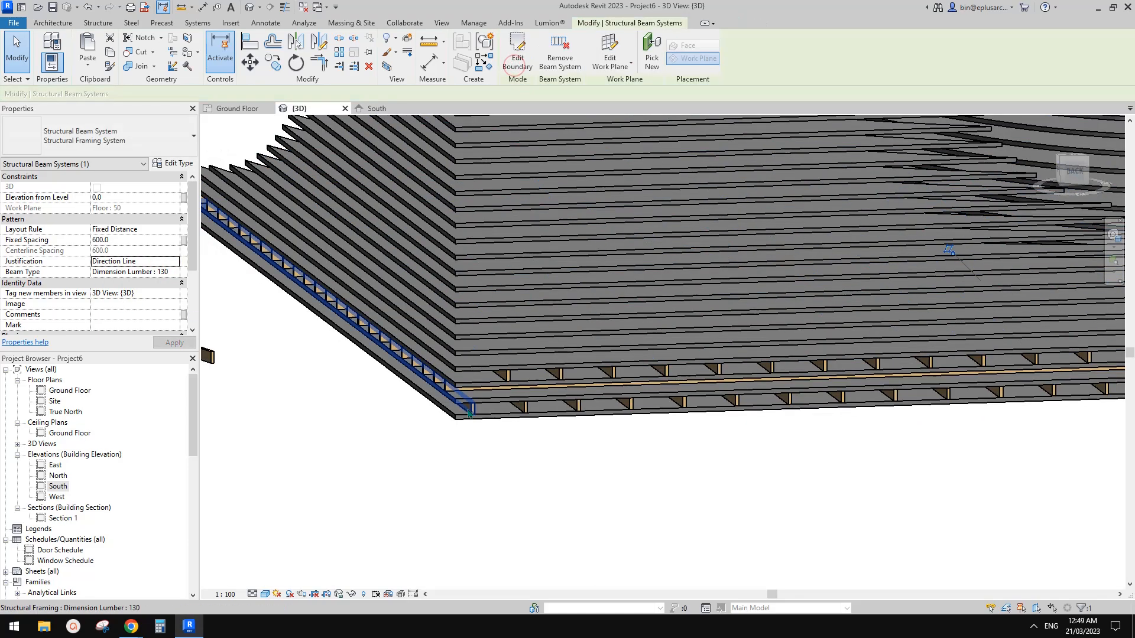
- Delete the separate sample beam system beside the cube
middle_click_drag(474, 416, 597, 438, "shift")
scroll(554, 435, "down", 2)
key("Escape")
key("Tab")
left_click(482, 447)
middle_click_drag(521, 417, 505, 428)
scroll(506, 427, "down", 1)
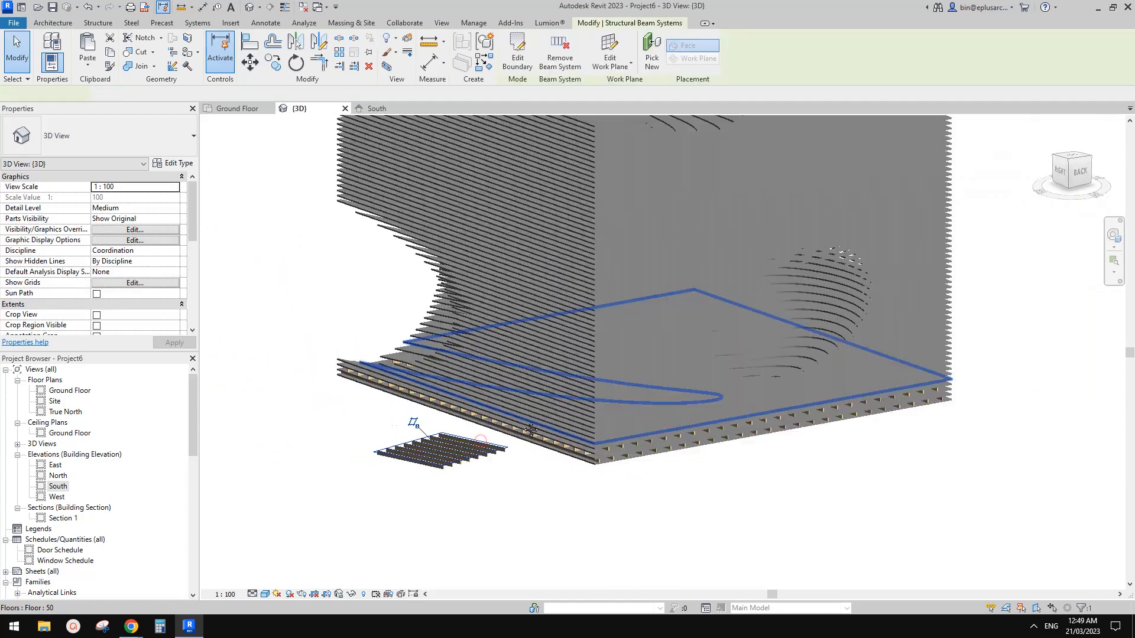
key("Delete")
- Examine the sliced cube and its curved void from several sides, comparing it with the reference model images in the Google Docs document
middle_click_drag(575, 414, 532, 416)
middle_click_drag(641, 443, 589, 481, "shift")
scroll(682, 473, "up", 2)
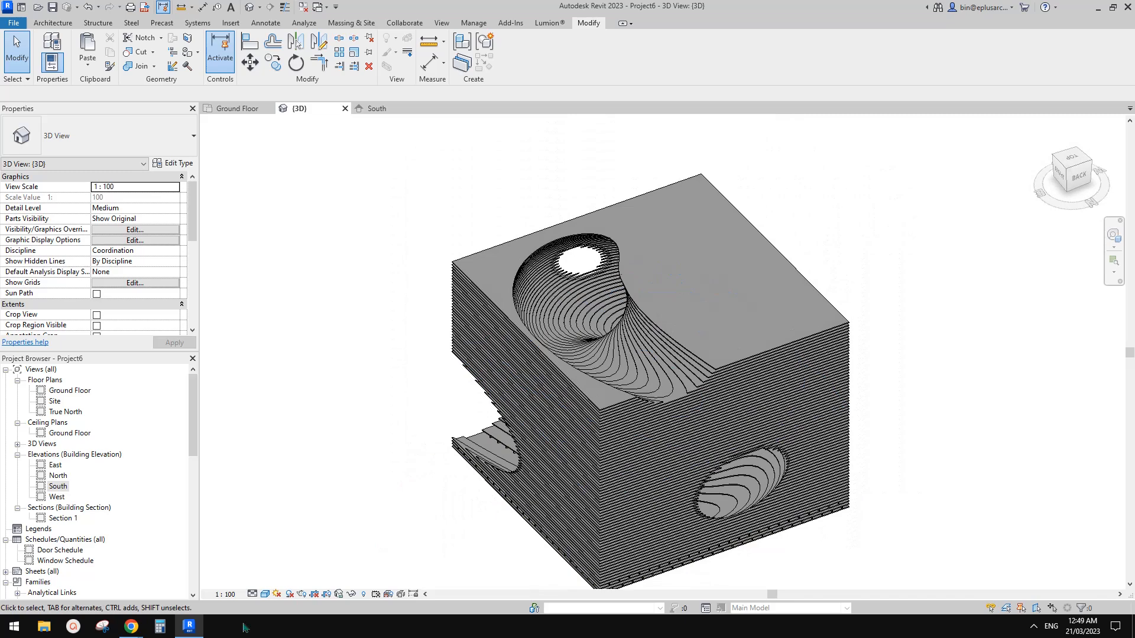
mouse_move(147, 632)
left_click(190, 583)
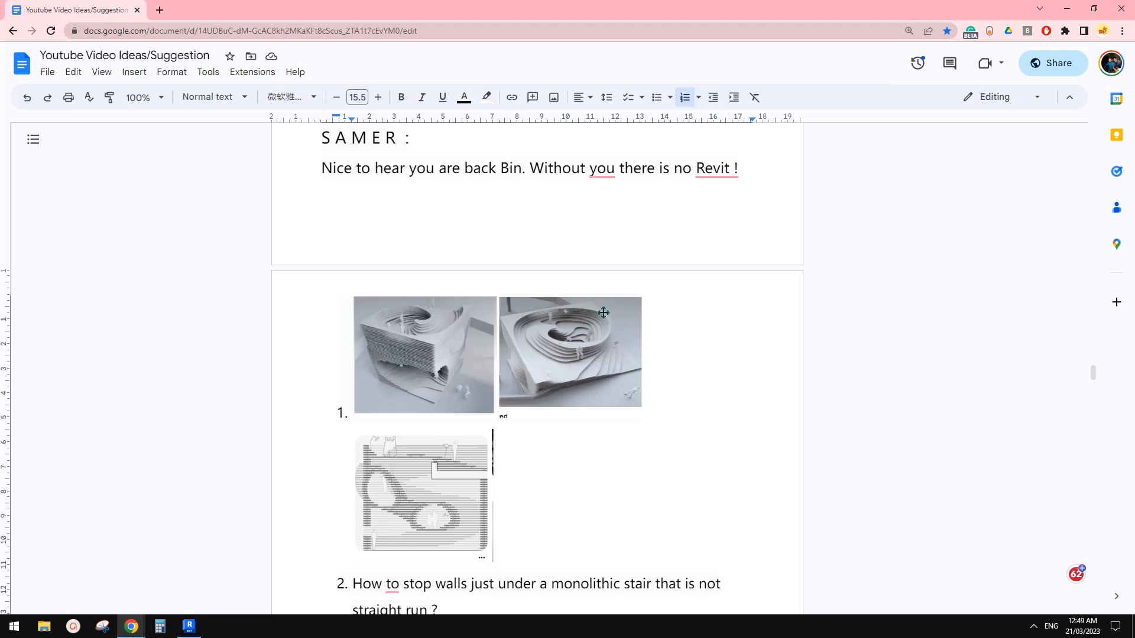
left_click(200, 627)
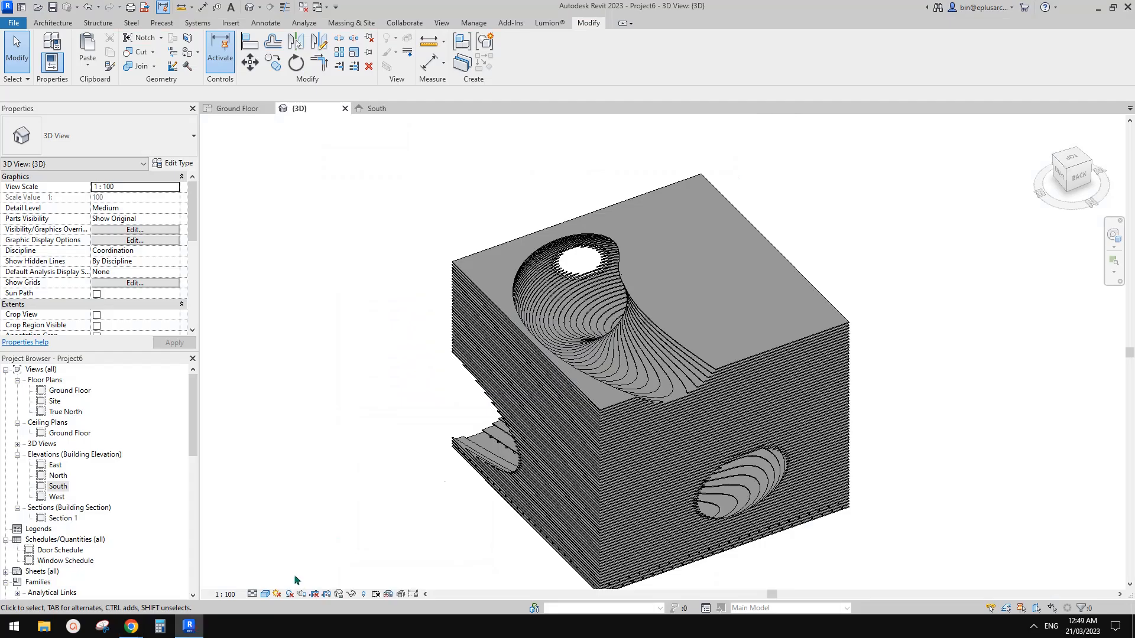
middle_click_drag(582, 271, 581, 370, "shift")
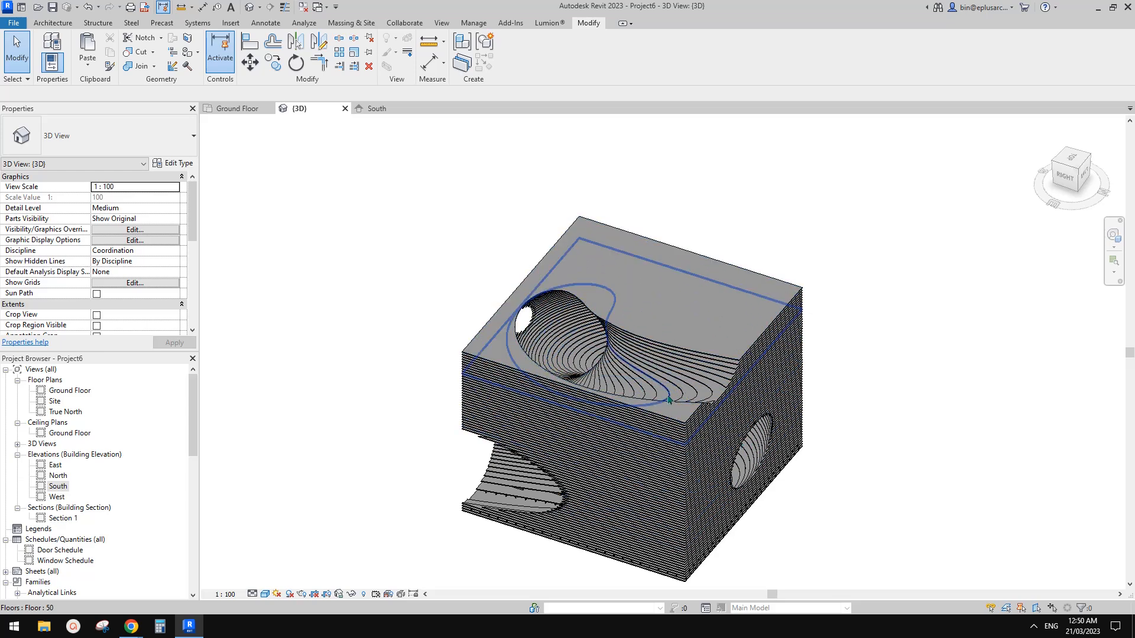
middle_click_drag(681, 364, 915, 306, "shift")
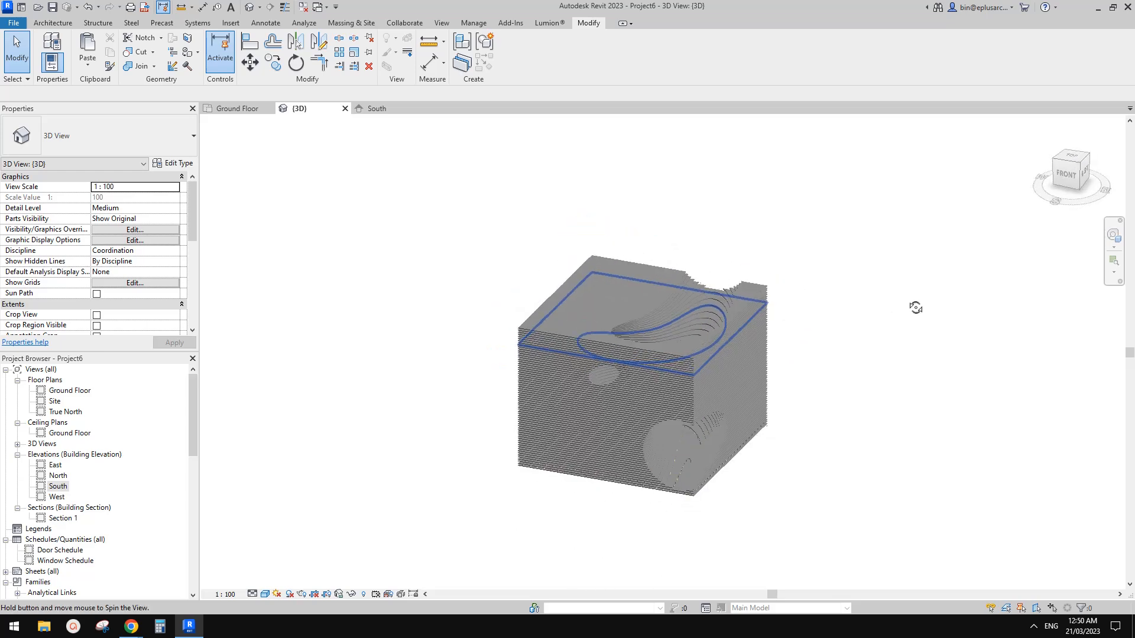
middle_click_drag(787, 344, 891, 384, "shift")
scroll(887, 343, "up", 3)
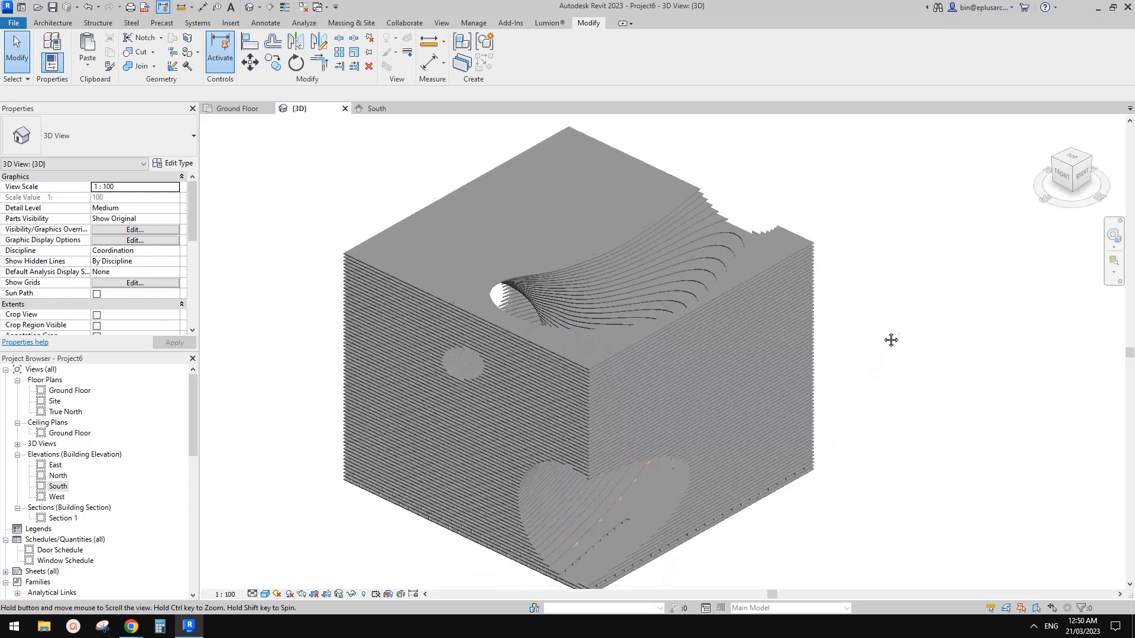